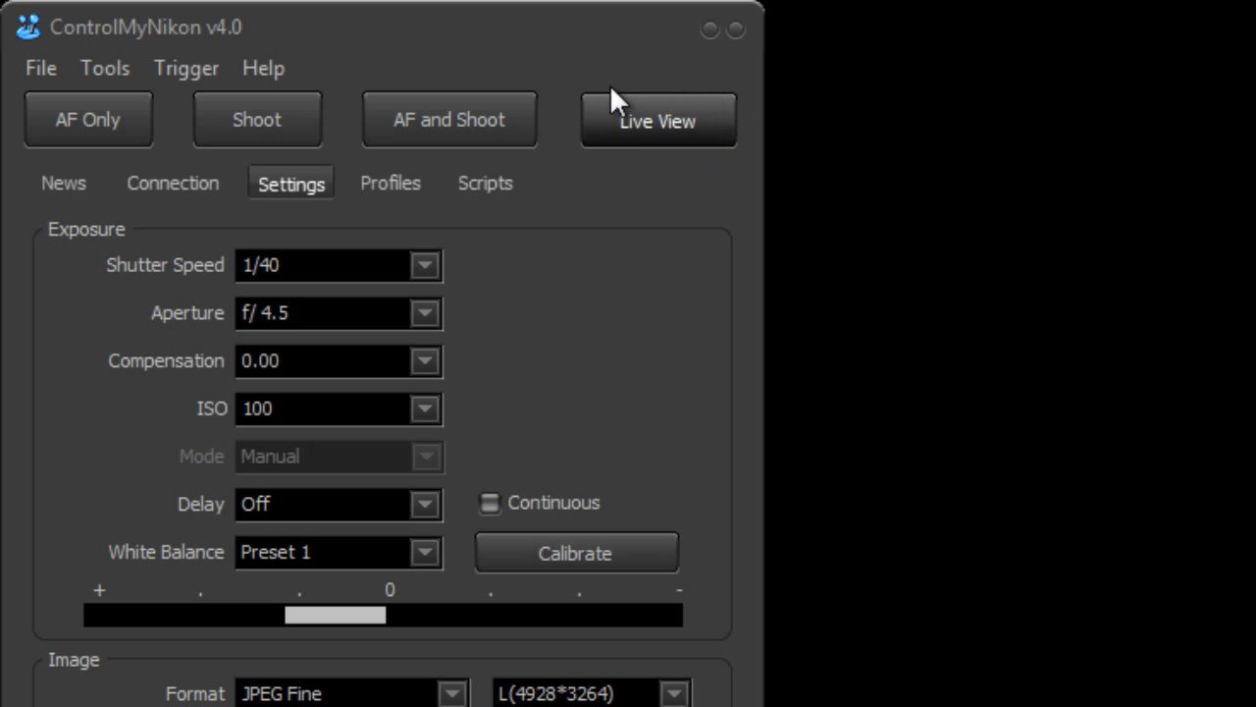
Check the camera connection page, return to the camera settings and start Live View
click(178, 184)
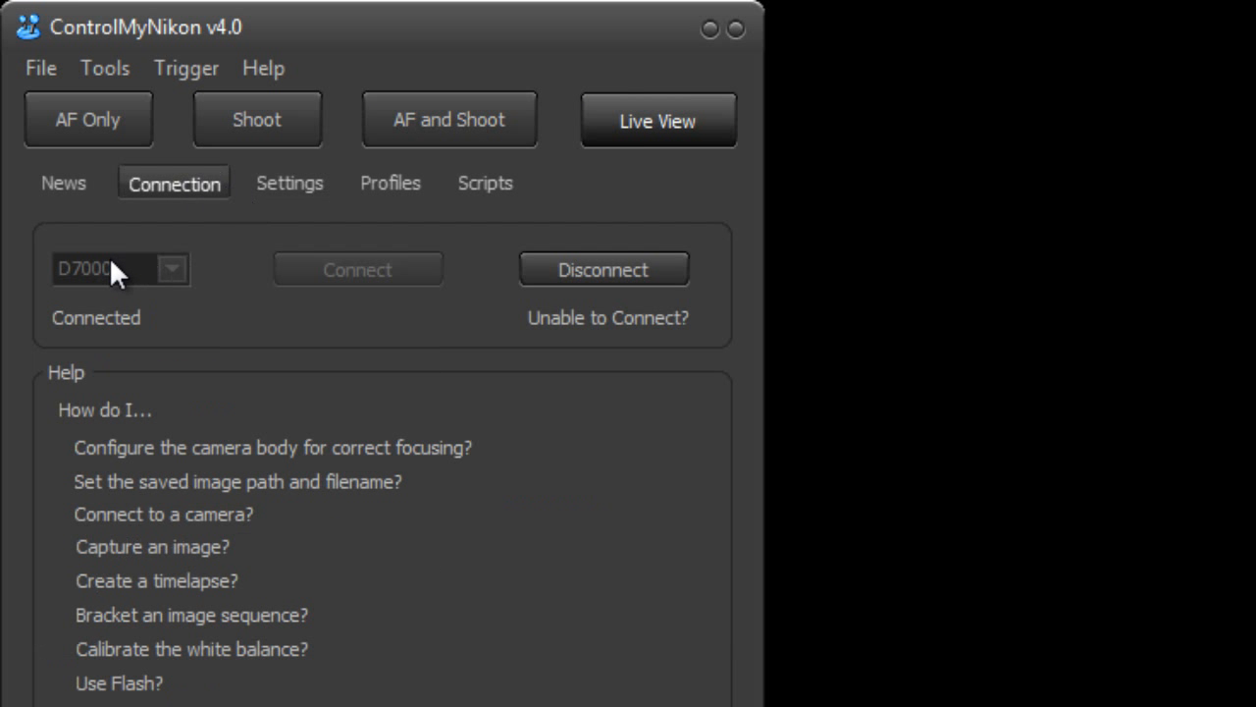
click(329, 192)
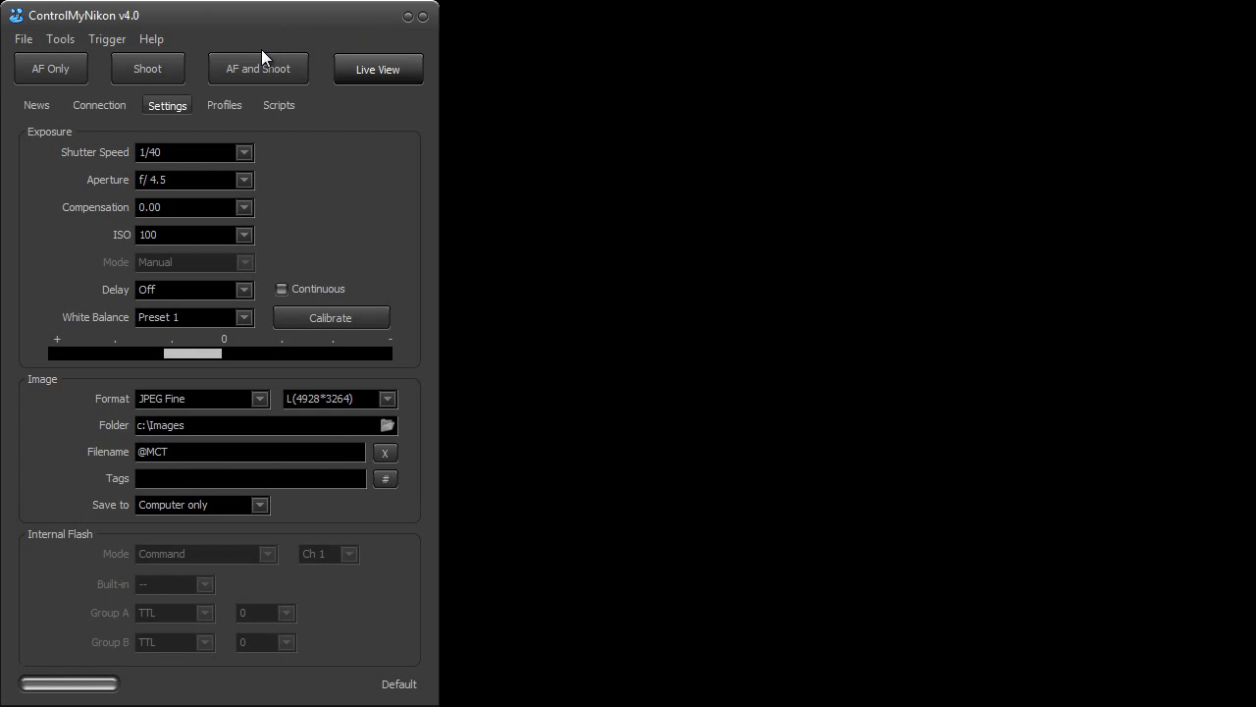
click(366, 69)
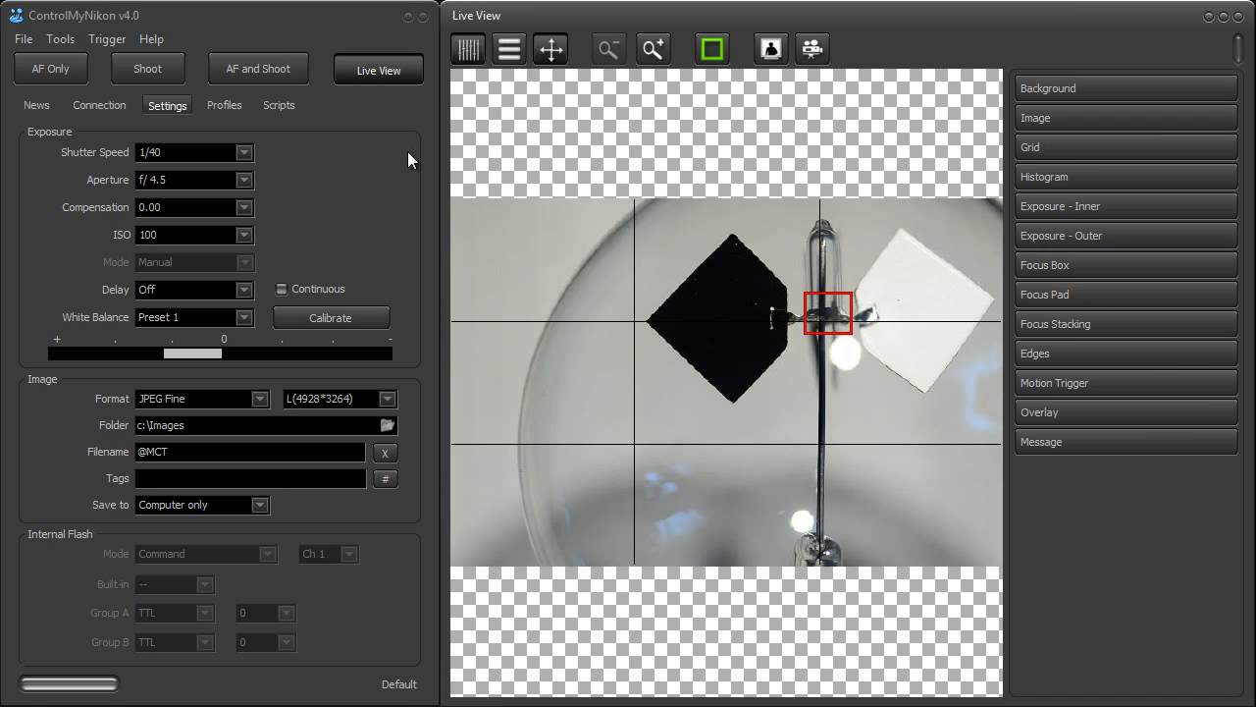
mouse_move(698, 16)
mouse_down()
mouse_move(750, 21)
mouse_move(700, 24)
mouse_up()
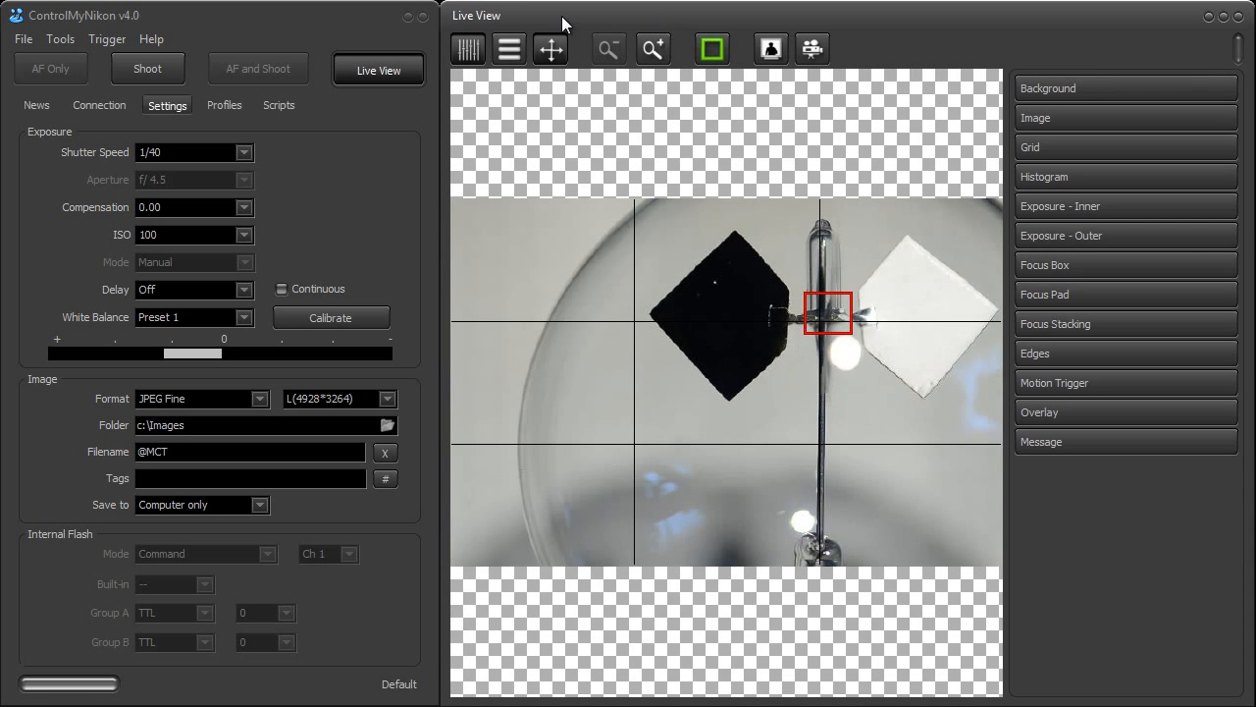
Close and restart the Live View window twice
click(394, 68)
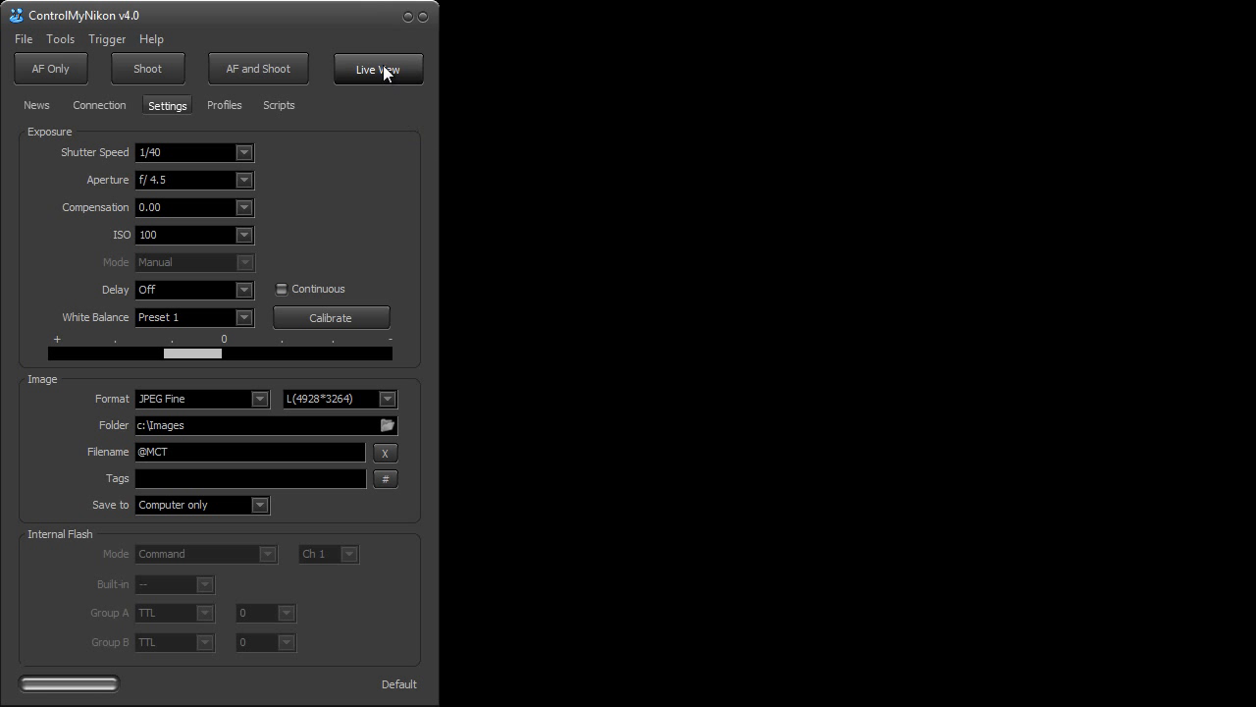
click(386, 71)
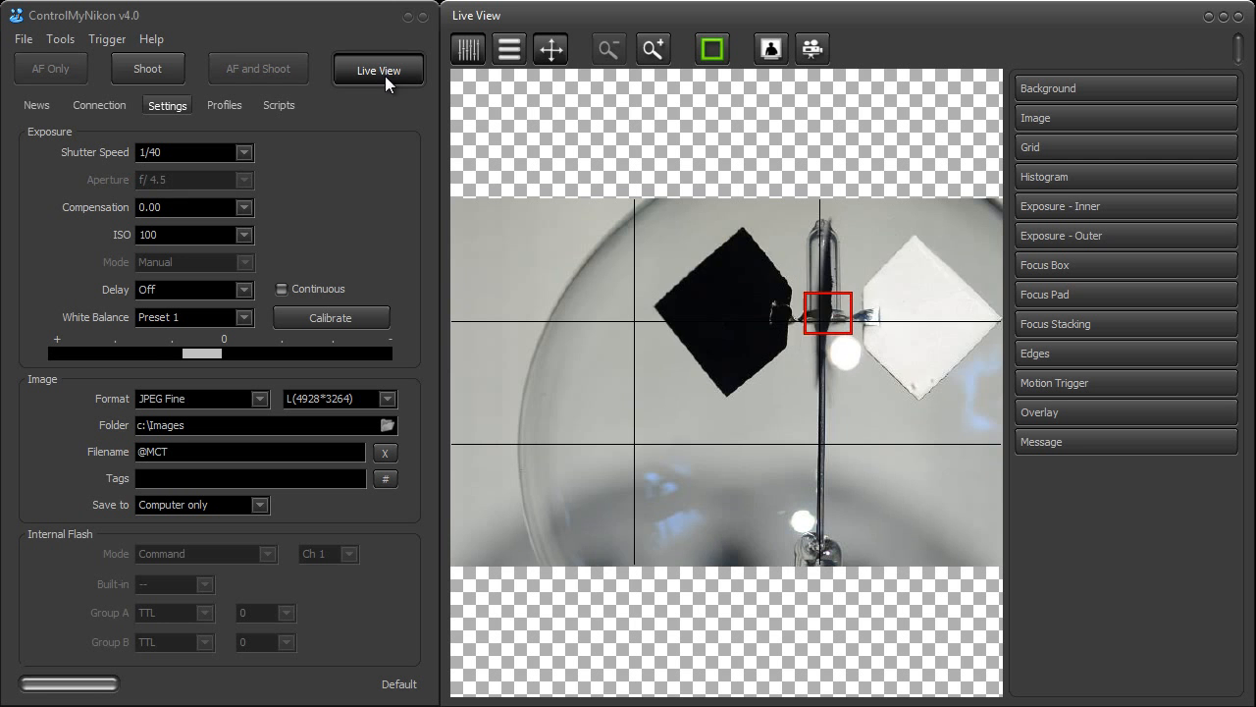
click(1238, 16)
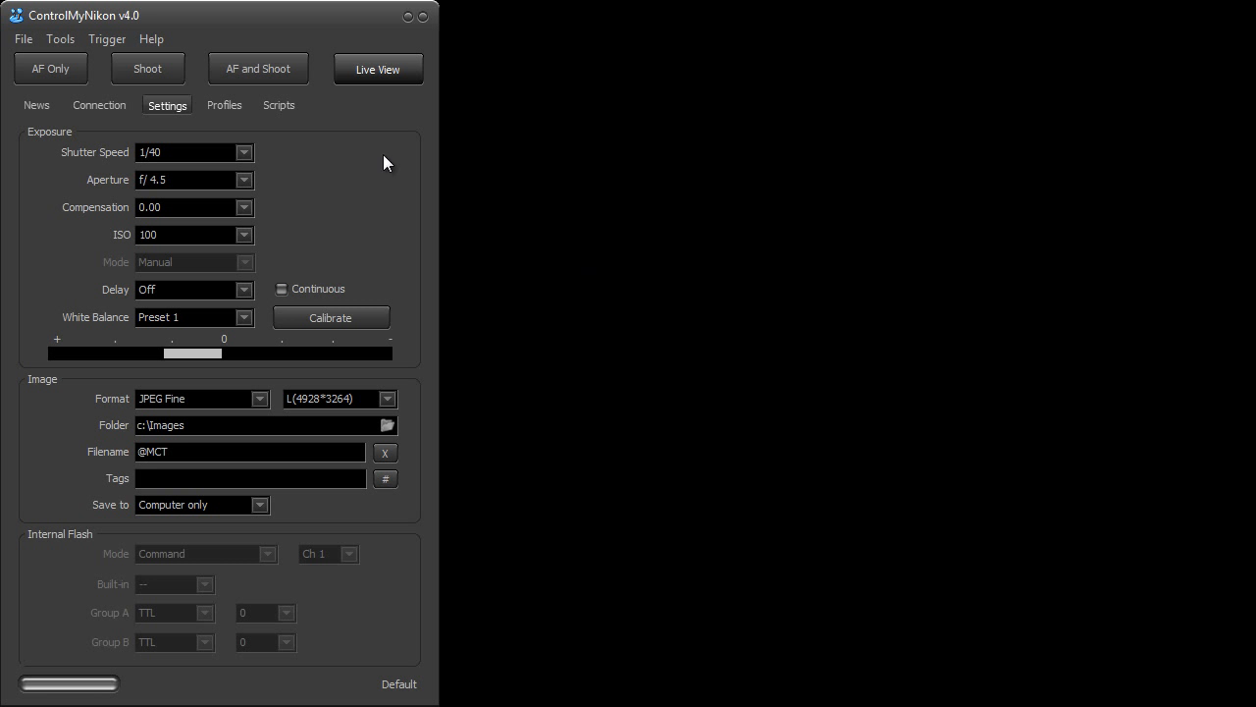
click(403, 70)
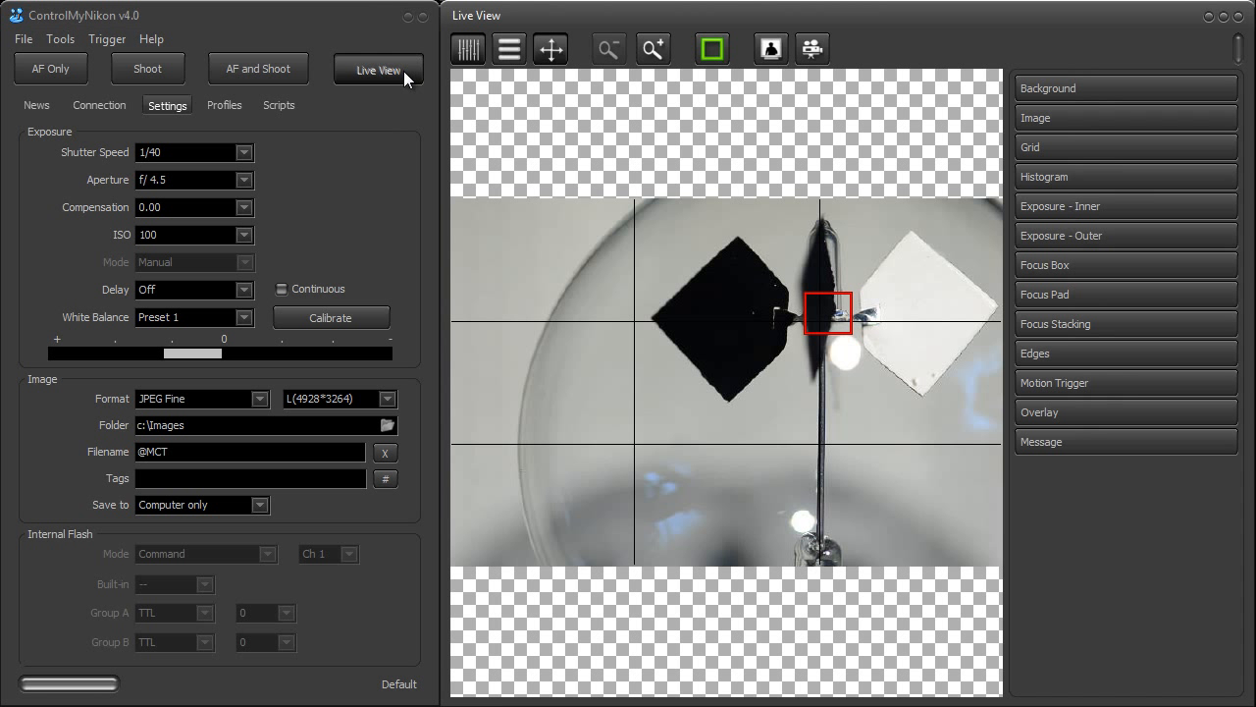
Move the Live View window over the main window, widen it to fill the screen and hide its settings panel
drag(933, 20, 494, 20)
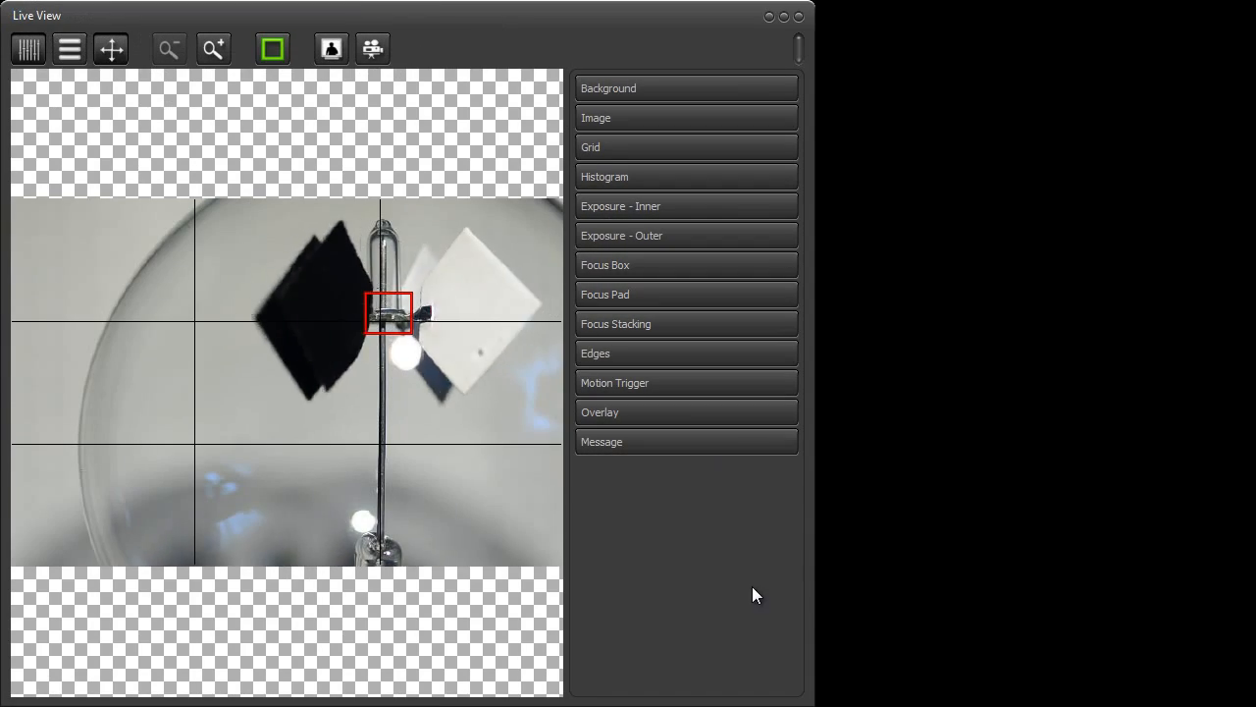
drag(809, 562, 1243, 586)
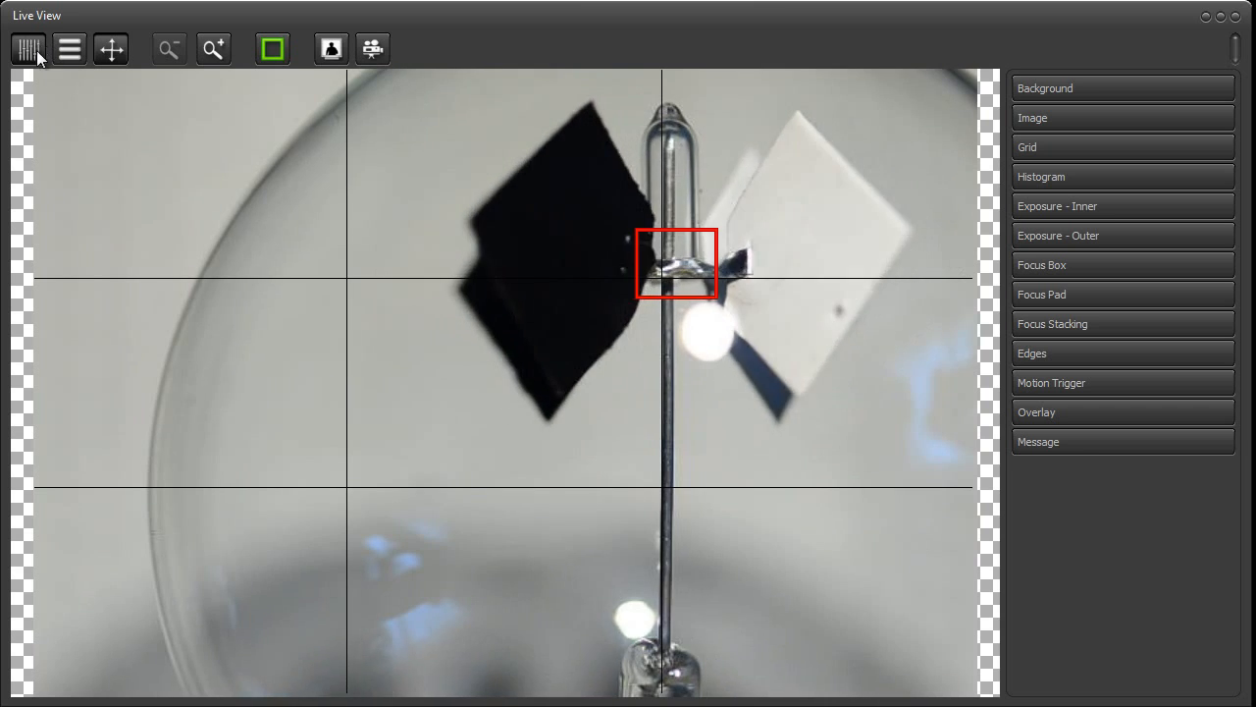
click(33, 49)
Shrink the Live View window, place it beside the main window and enlarge it to fill the remaining screen
drag(1239, 694, 418, 305)
drag(245, 10, 702, 30)
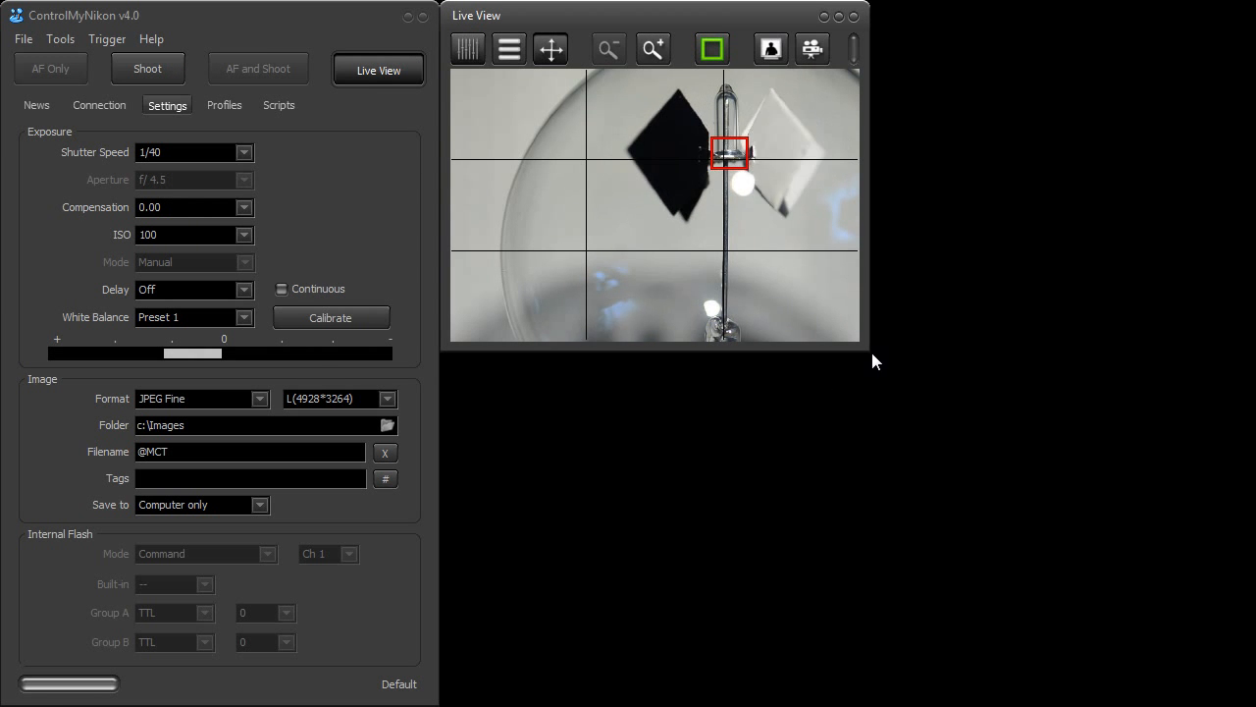
drag(869, 350, 1247, 703)
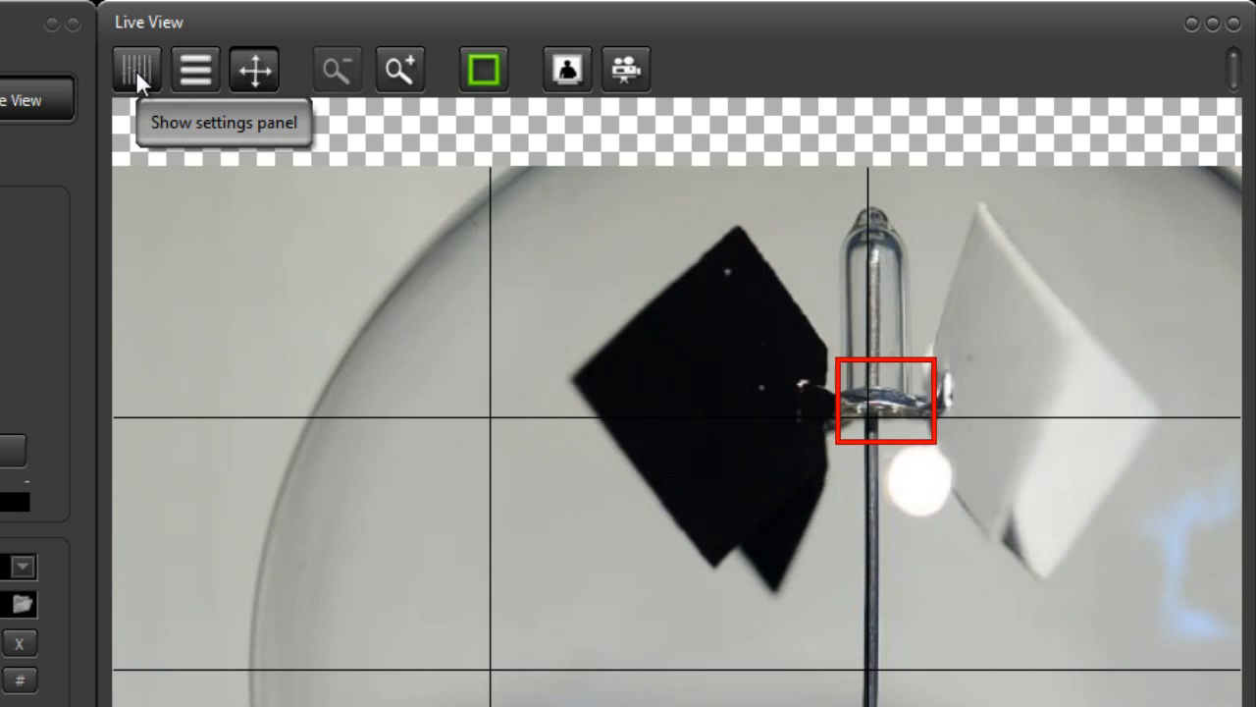
Look at the Background options in the Live View settings panel, then hide the panel and toggle the overlays
click(135, 71)
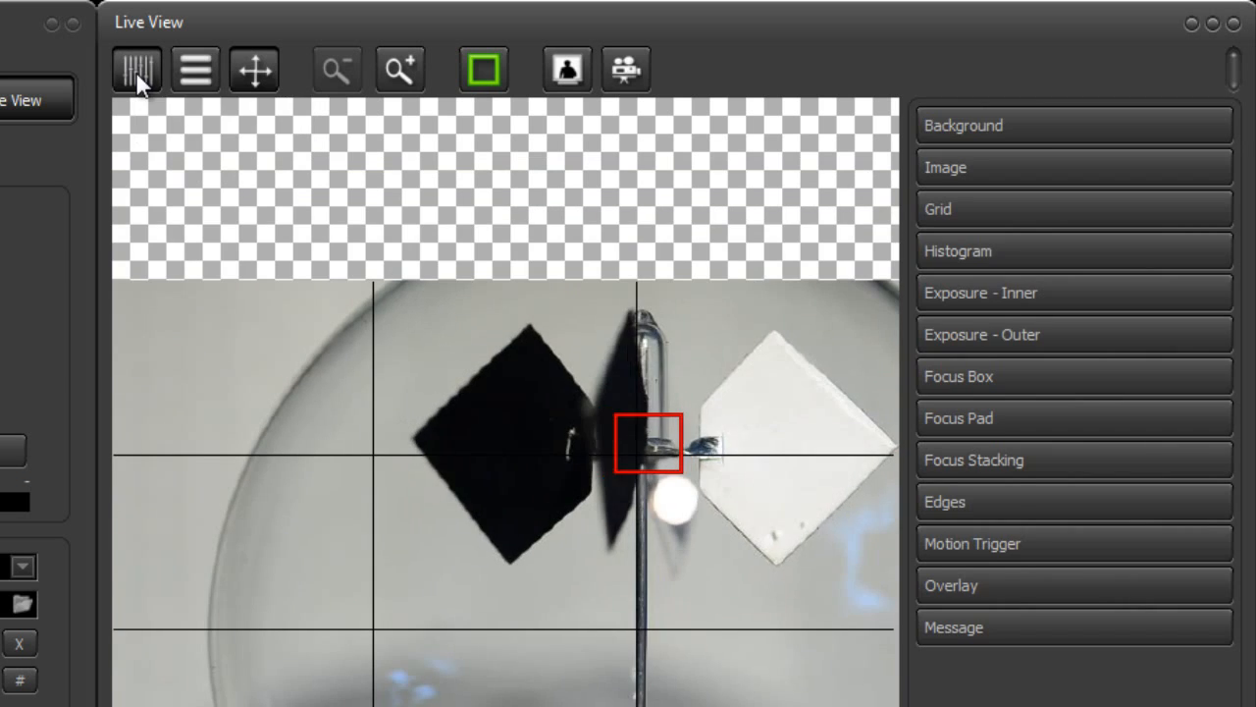
click(984, 126)
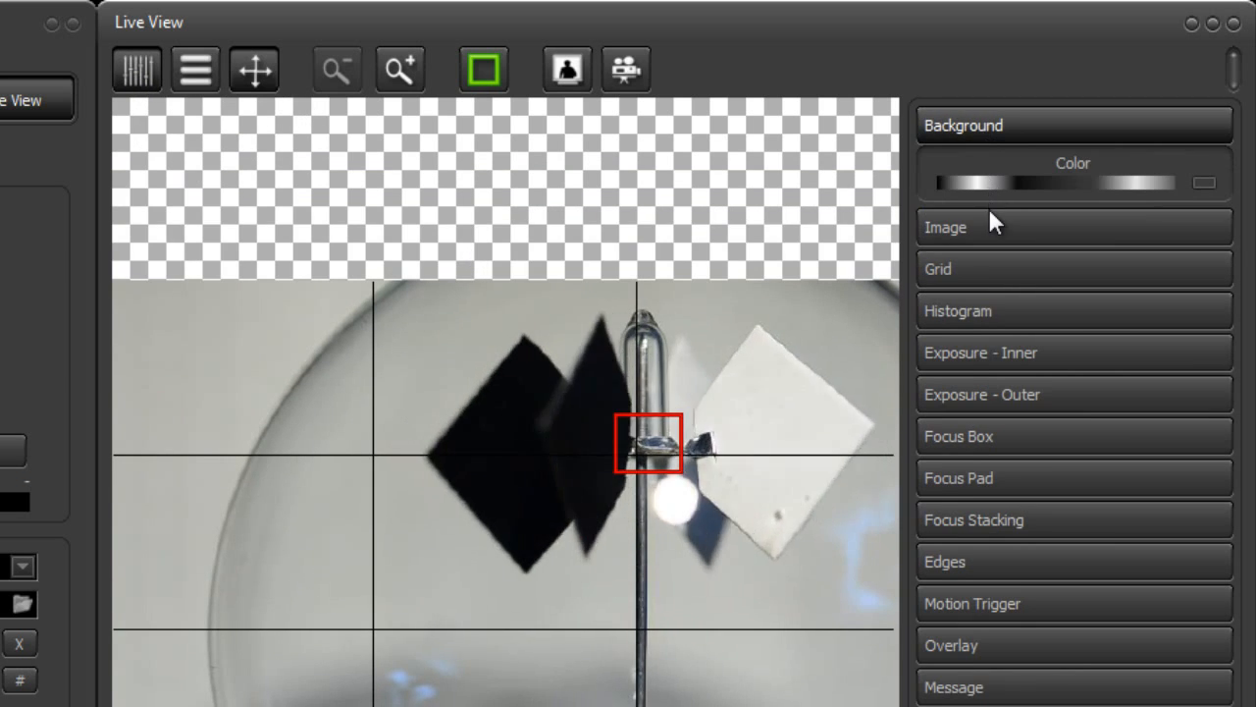
click(981, 125)
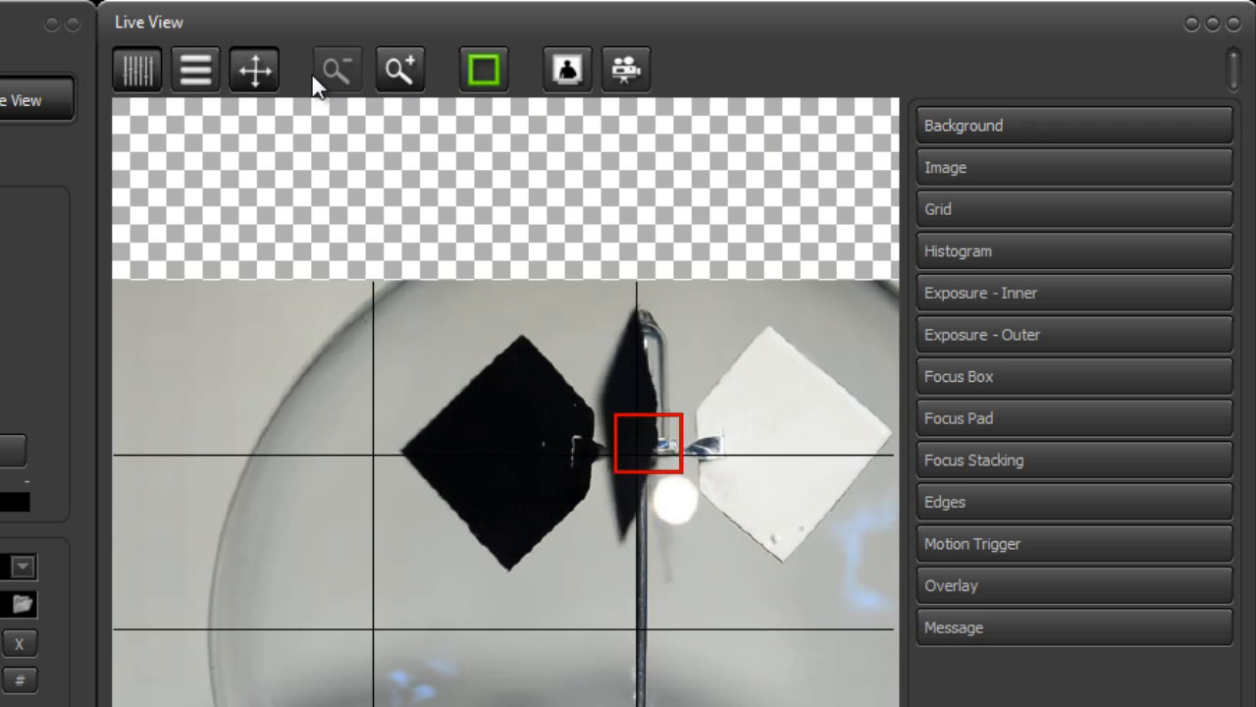
click(141, 75)
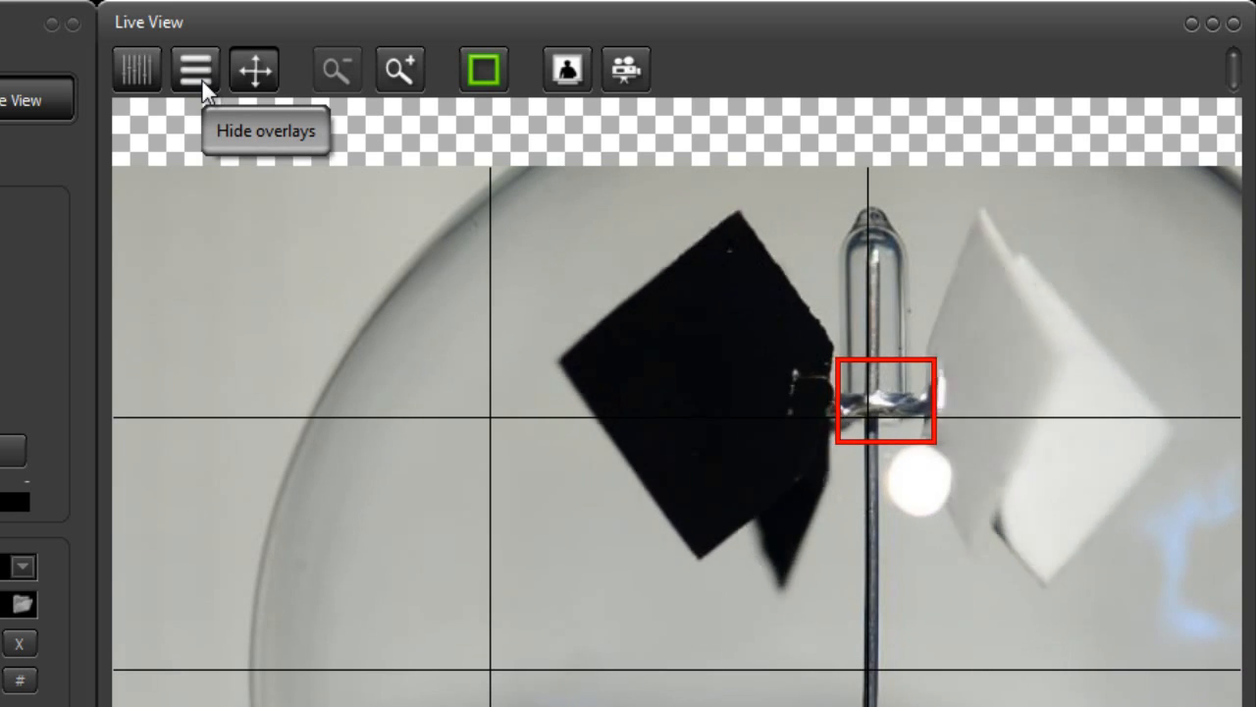
click(195, 71)
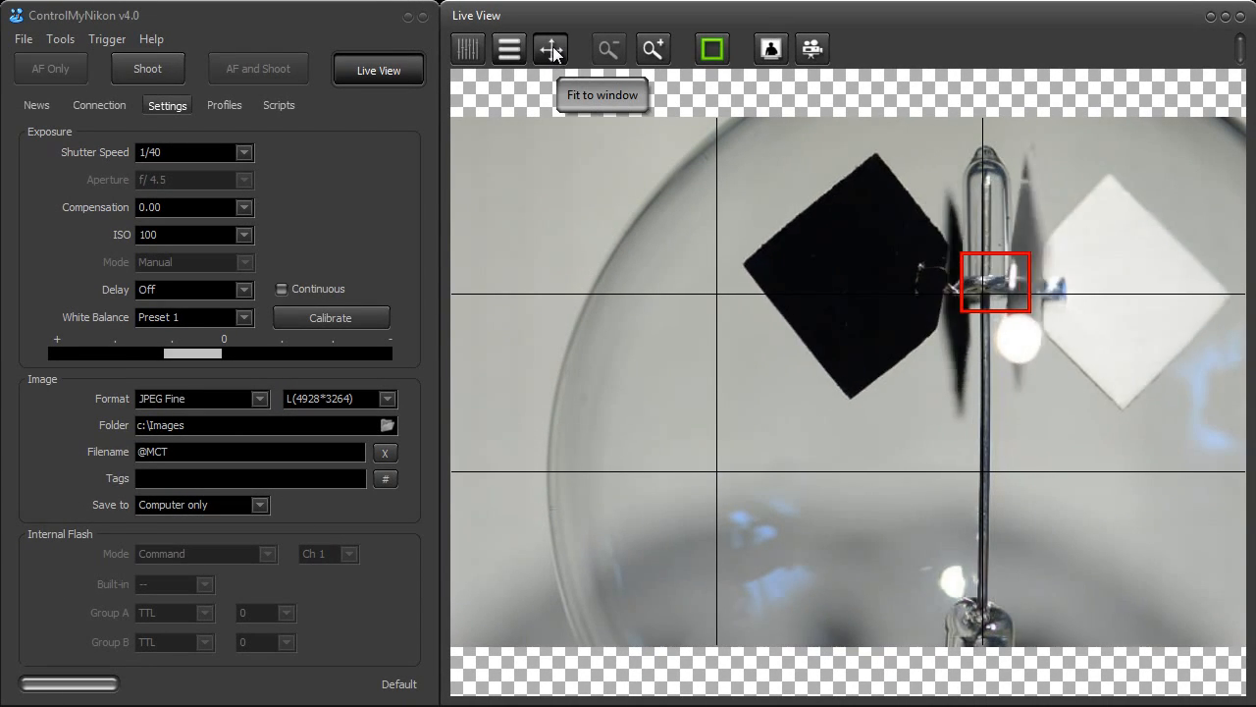
Turn off Fit to window, pan and scale the preview freely, and fit it to the window again
click(551, 49)
drag(633, 237, 591, 201)
scroll(740, 364, down, 11)
scroll(753, 352, up, 4)
scroll(753, 352, up, 3)
drag(758, 341, 814, 380)
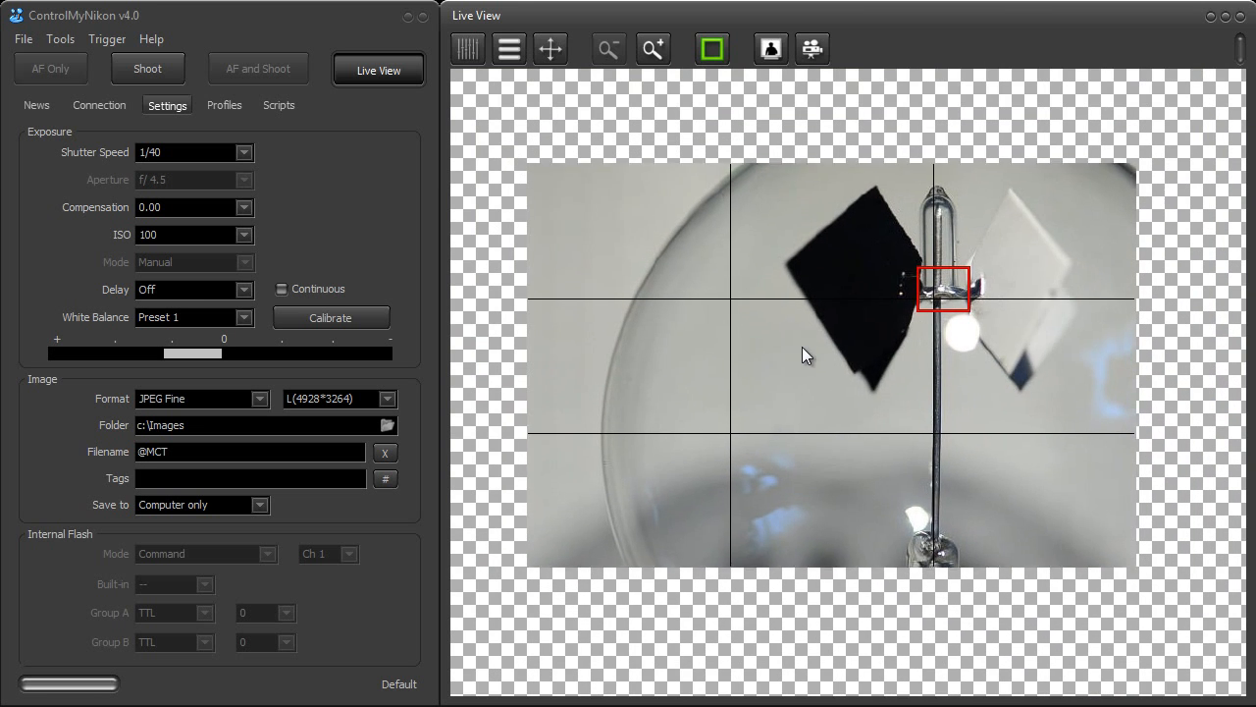
click(555, 53)
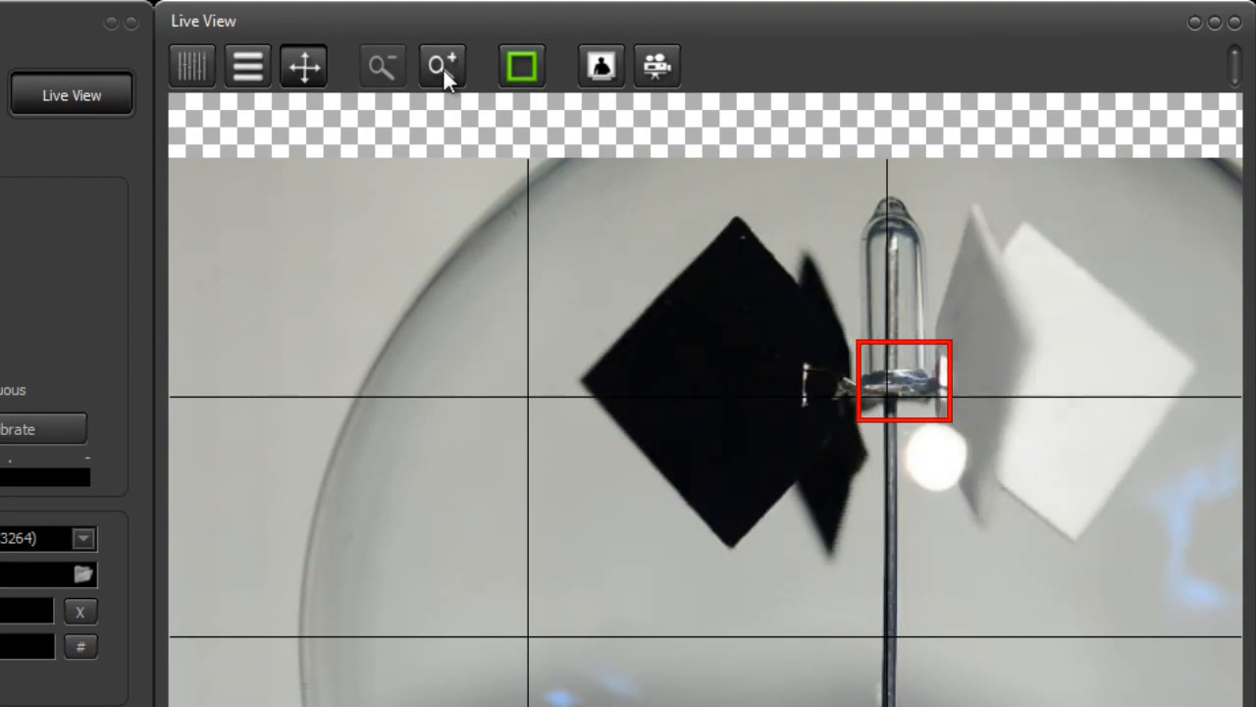
Magnify the camera's live image step by step to the closest zoom level, then zoom fully back out
click(443, 67)
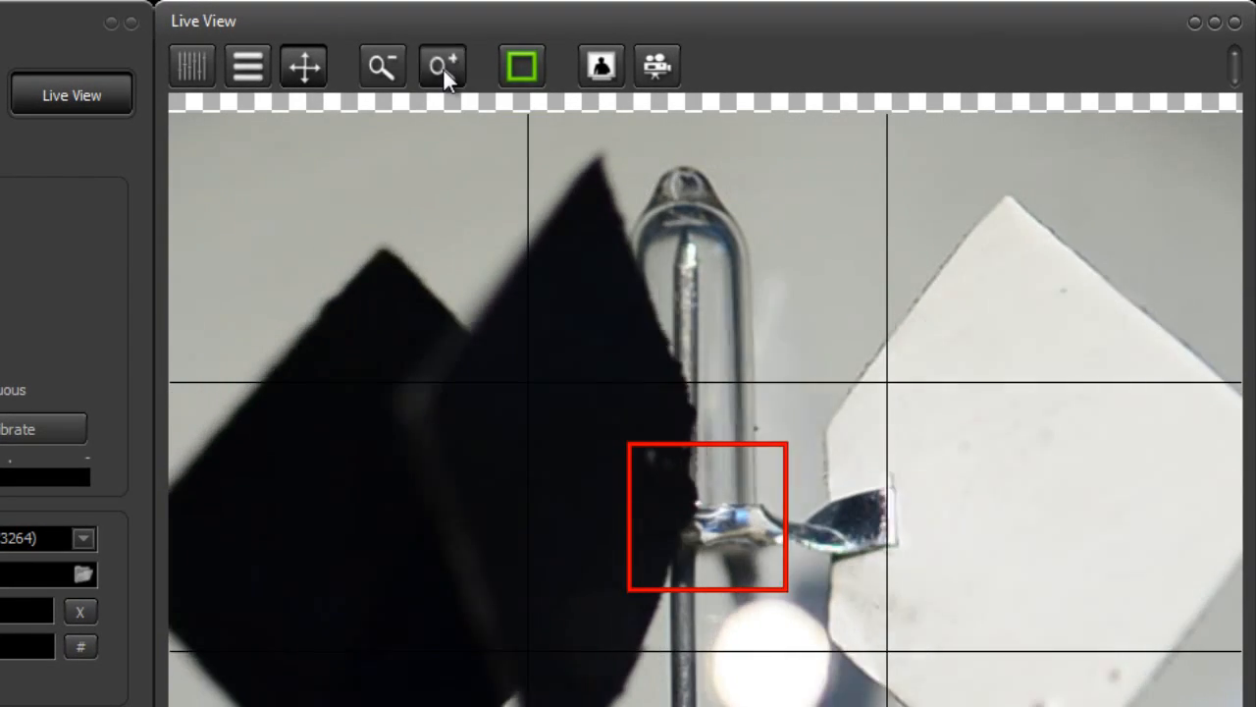
click(442, 67)
click(443, 67)
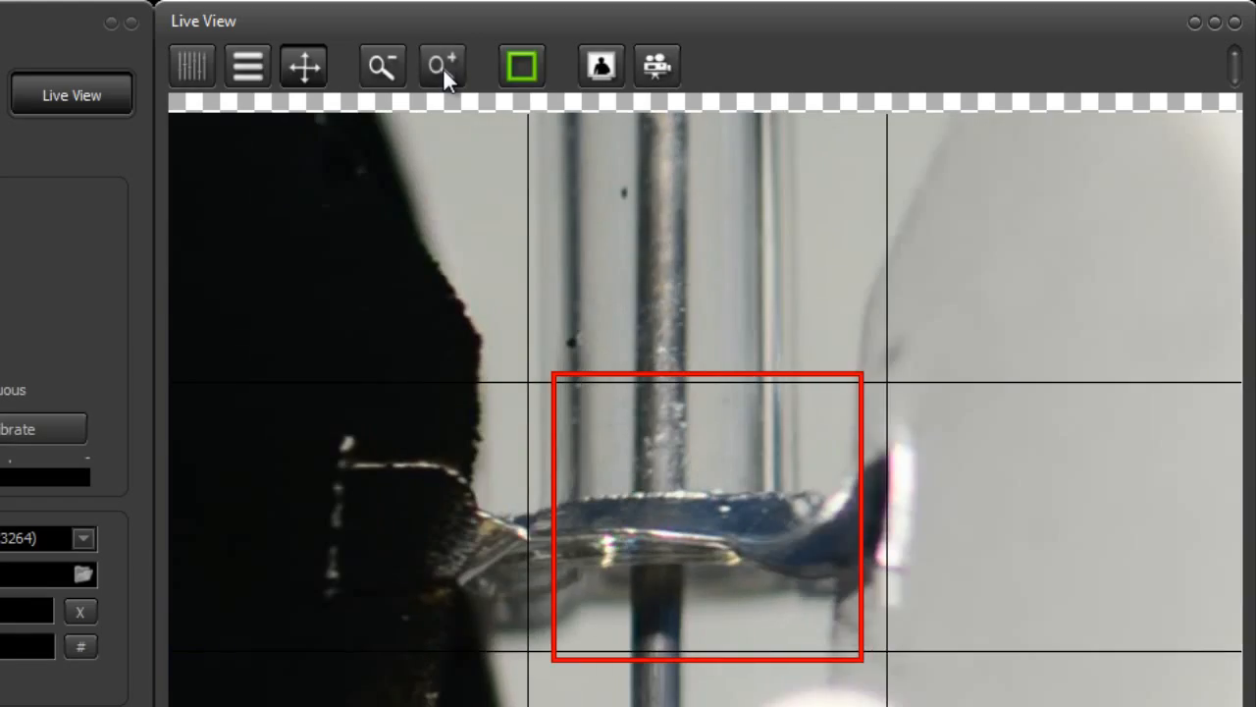
click(443, 66)
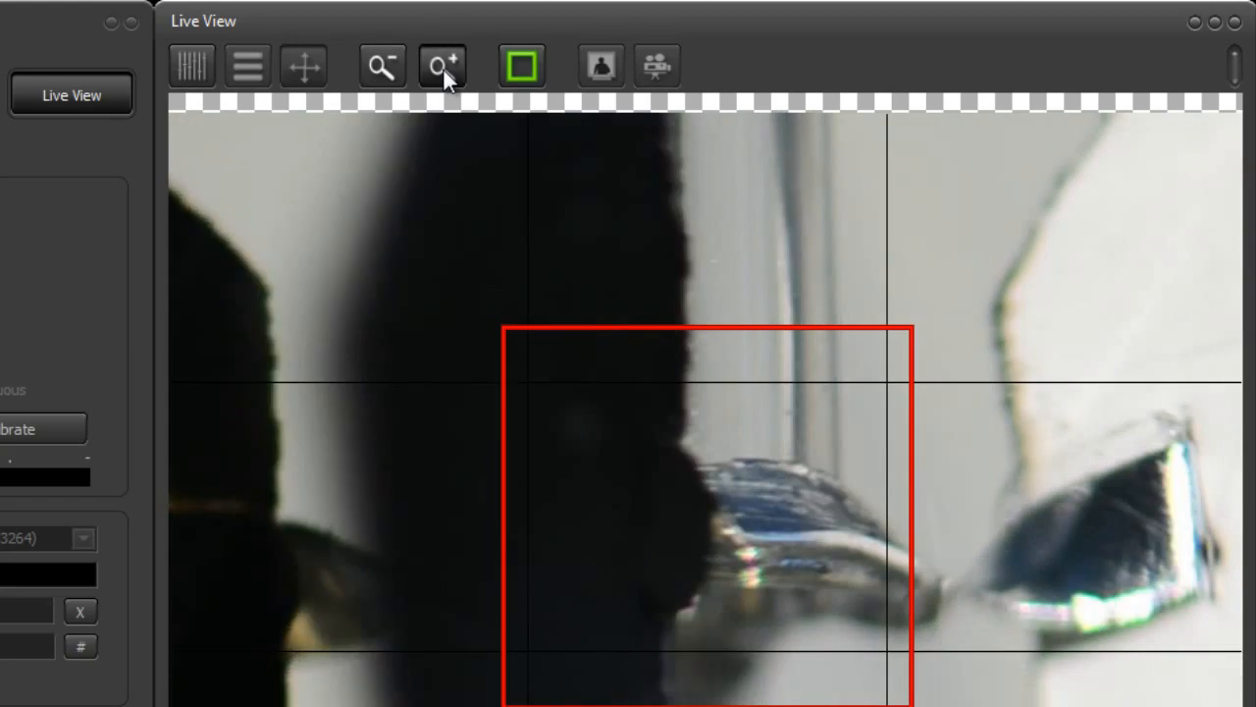
click(442, 67)
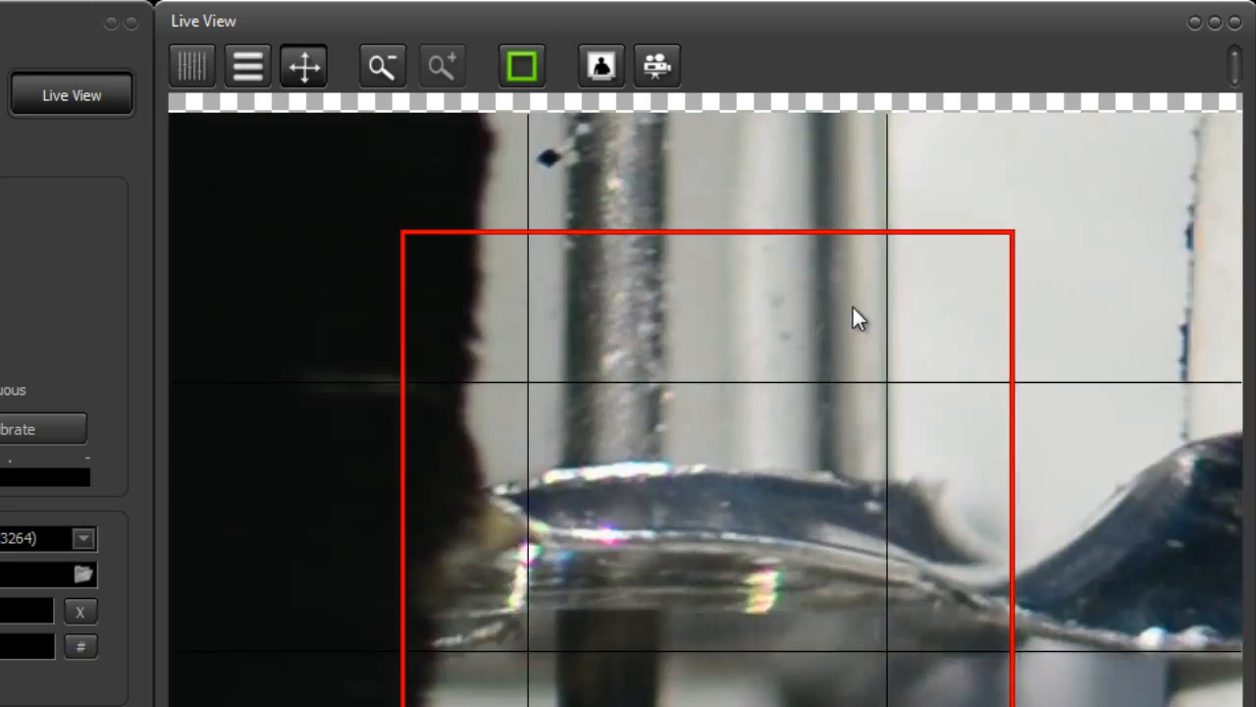
click(387, 68)
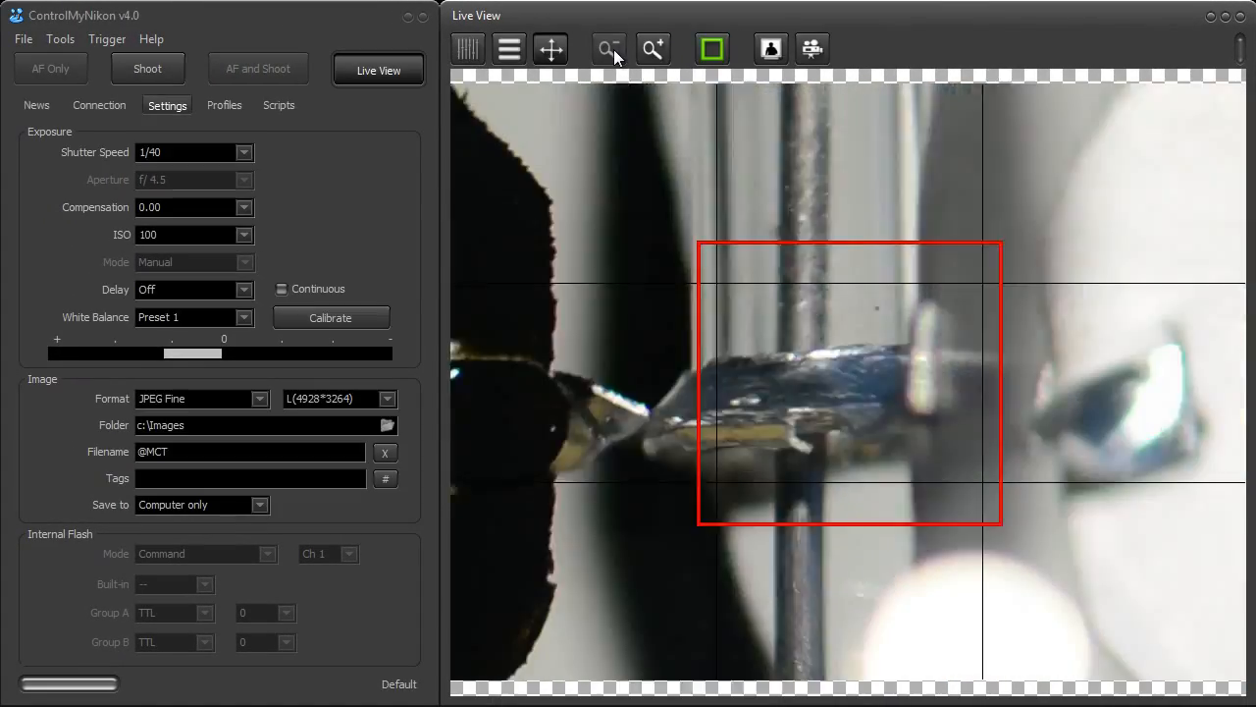
click(613, 50)
click(613, 51)
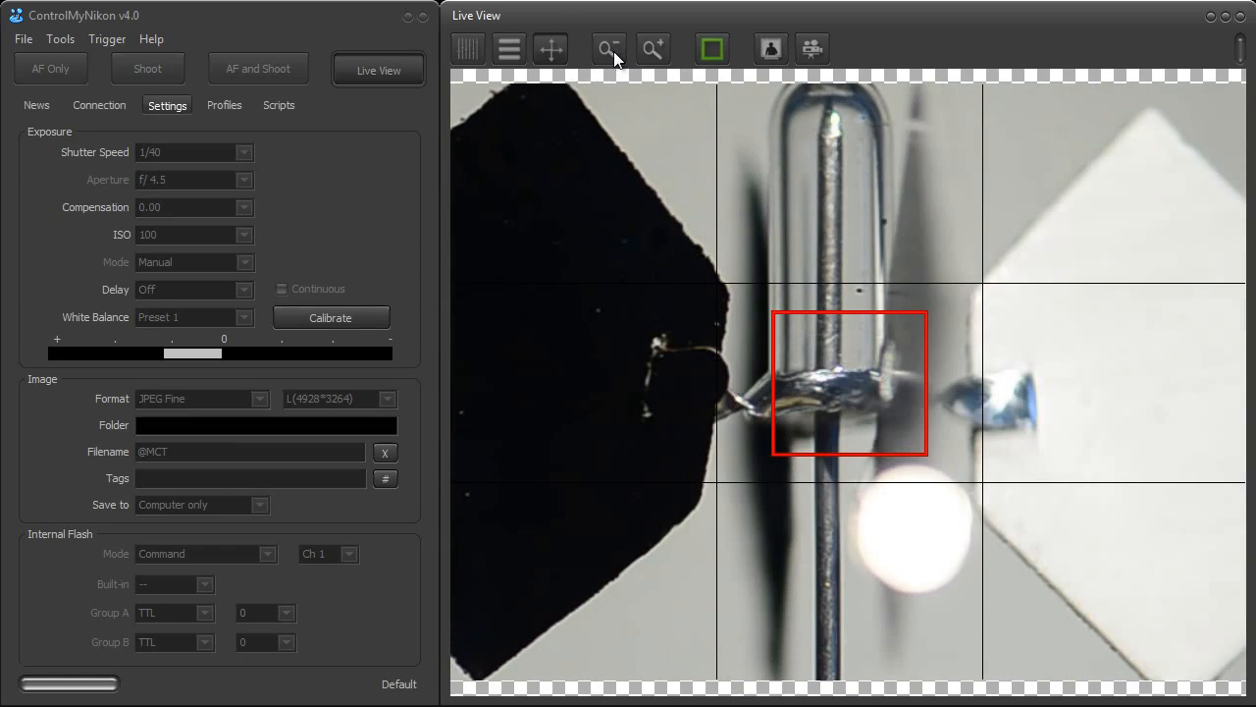
click(614, 51)
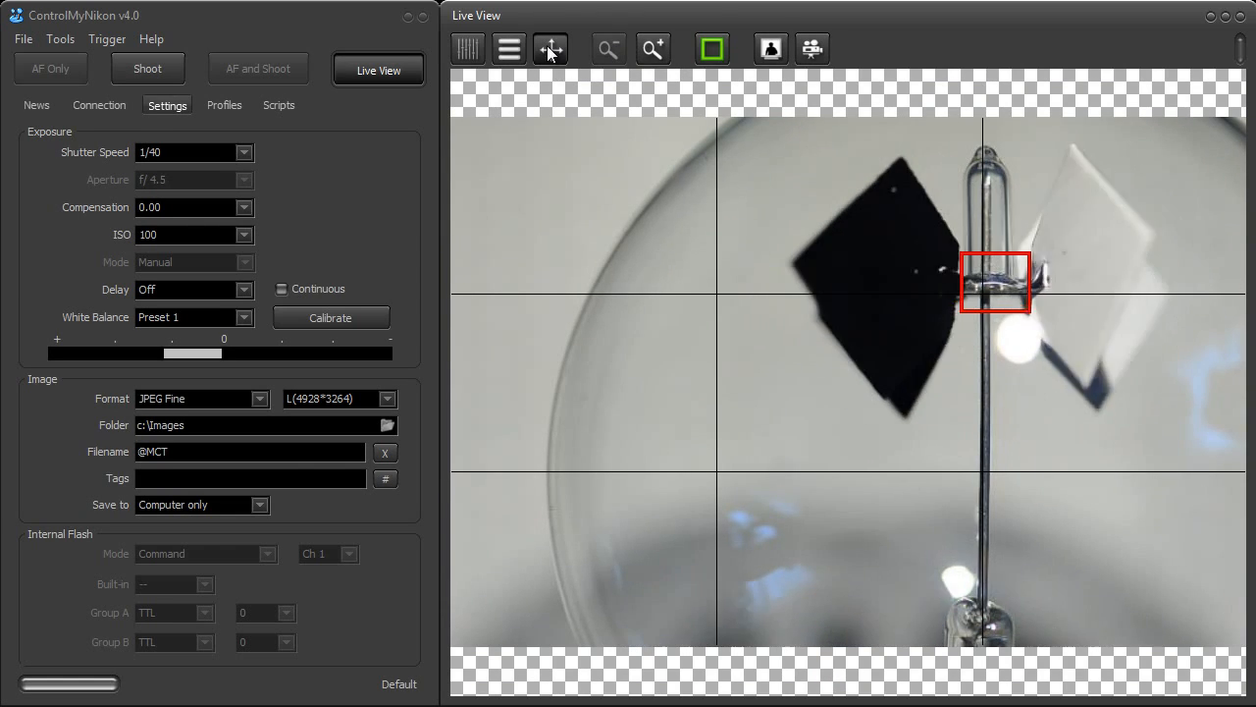
Examine the red focus box area and the tip of the glass tube up close, then fit the preview to the window
drag(957, 279, 875, 316)
scroll(882, 326, up, 8)
drag(1068, 249, 870, 411)
scroll(872, 410, up, 3)
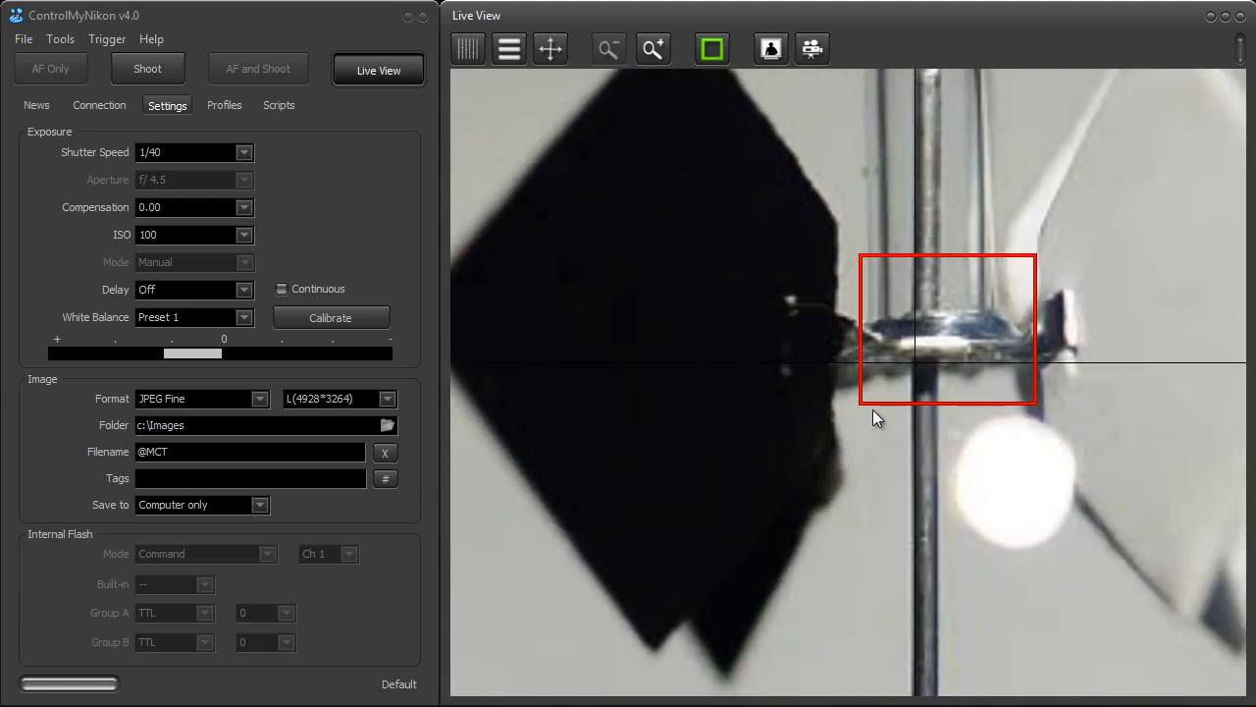
drag(942, 291, 818, 500)
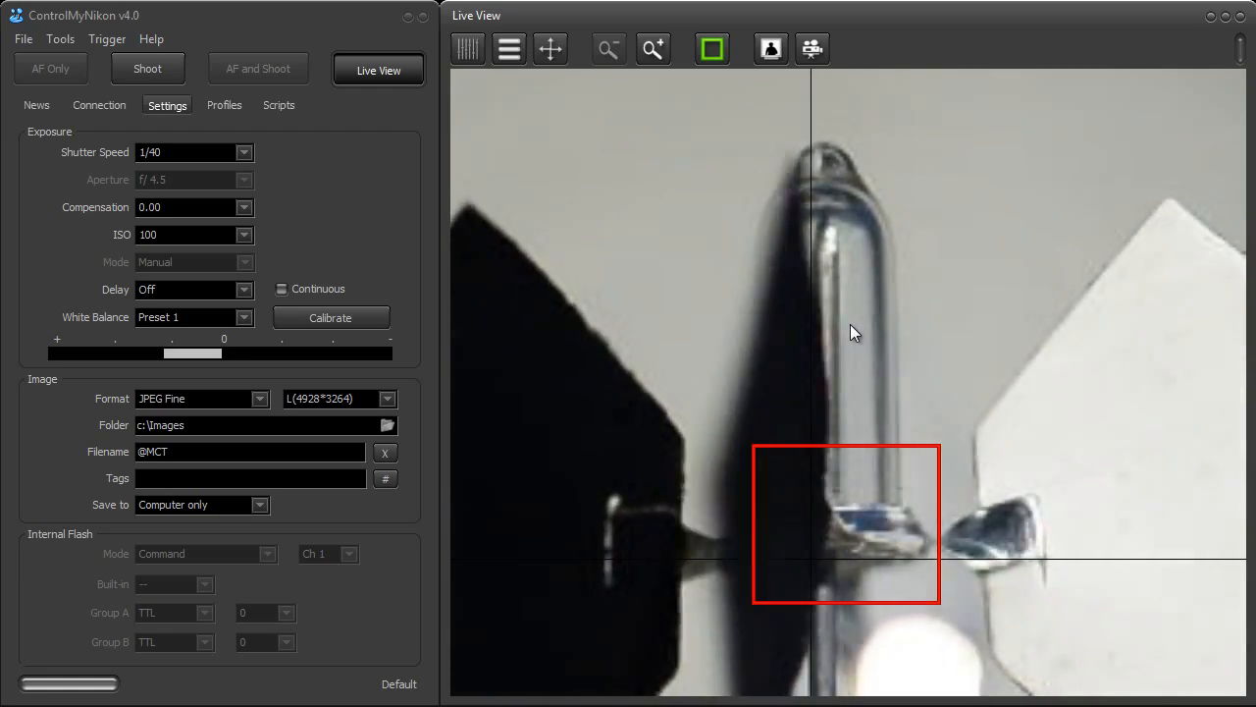
scroll(834, 388, up, 3)
drag(834, 387, 928, 648)
drag(1011, 373, 975, 426)
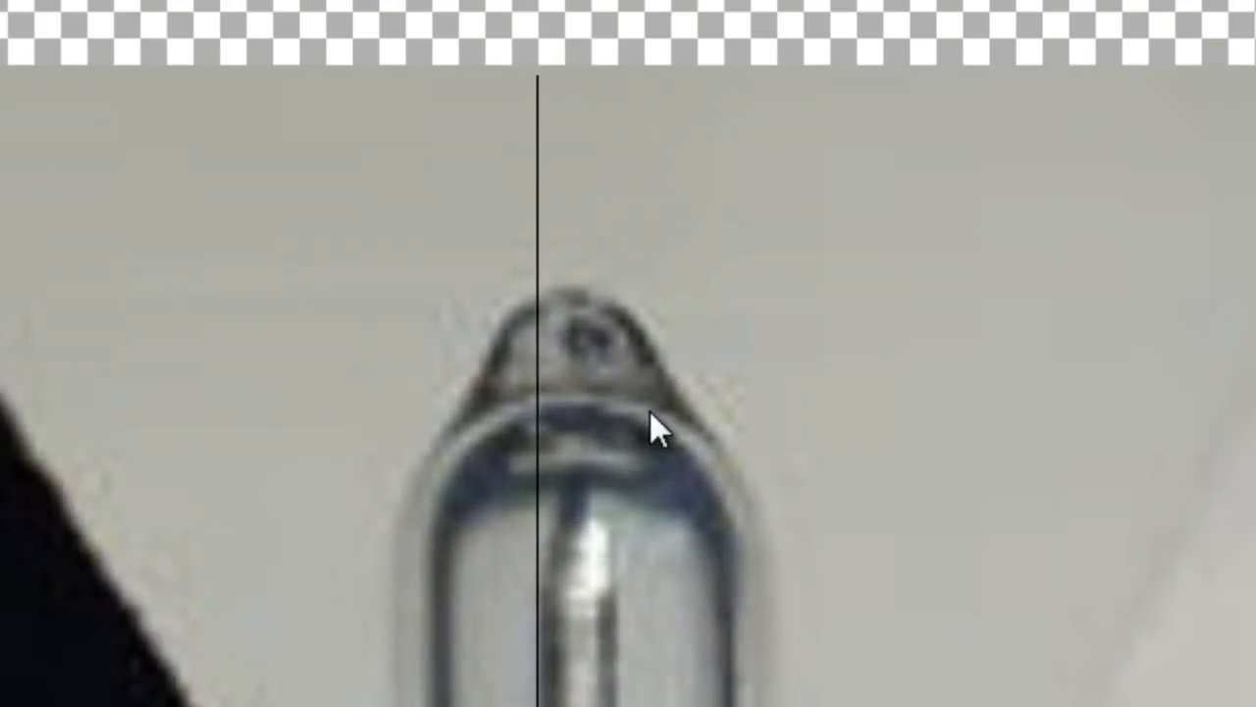
scroll(650, 411, up, 1)
drag(852, 194, 471, 694)
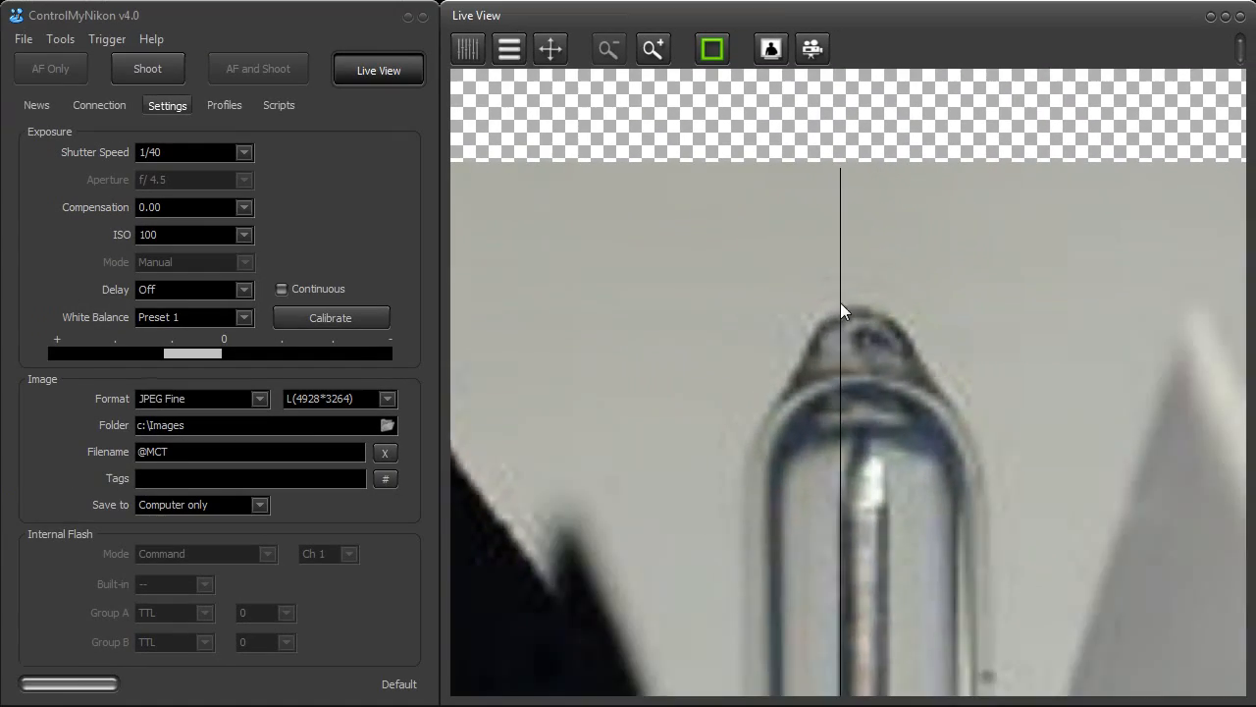
drag(901, 497, 893, 308)
scroll(854, 397, down, 4)
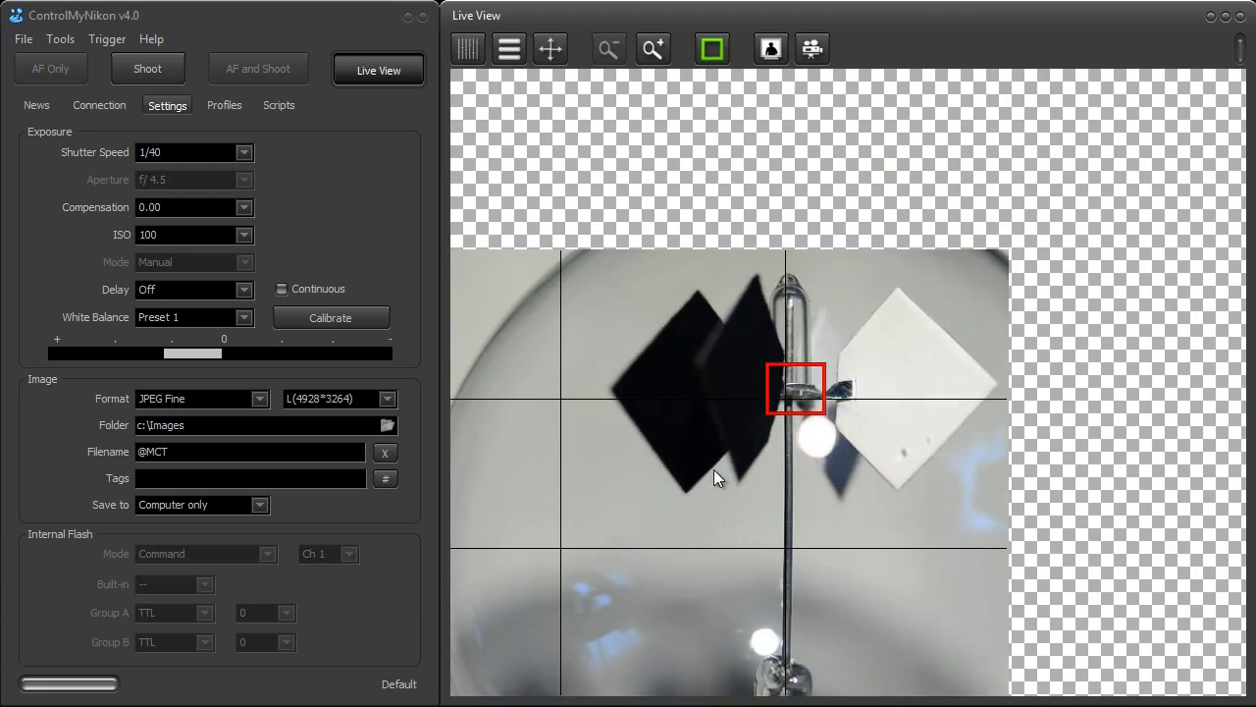
drag(714, 469, 841, 371)
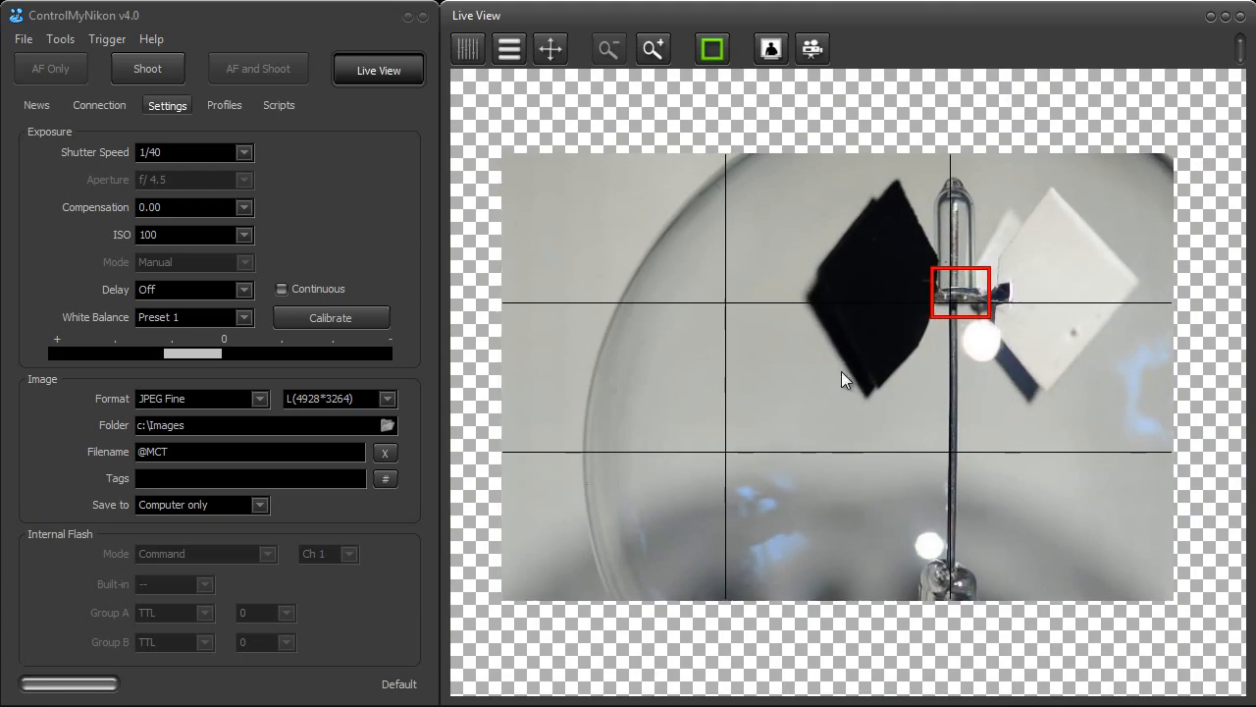
click(553, 57)
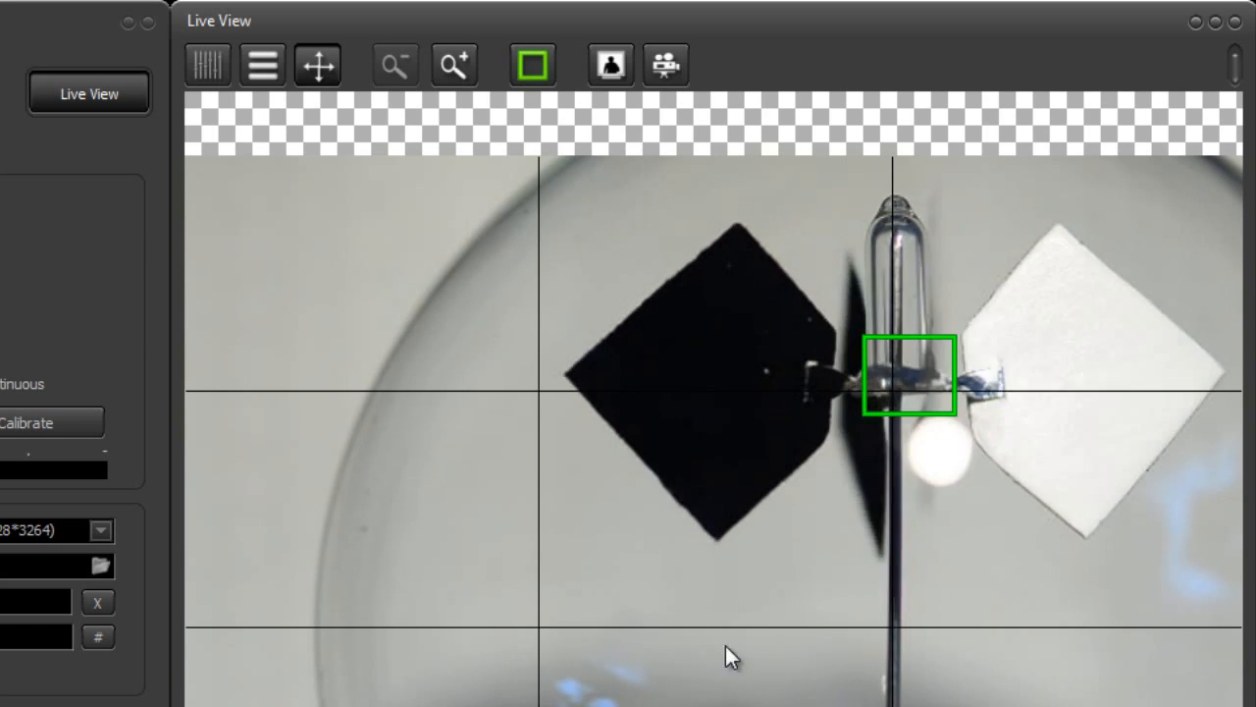
Move the focus box onto the plain background near the image's upper-left corner and autofocus there
click(290, 271)
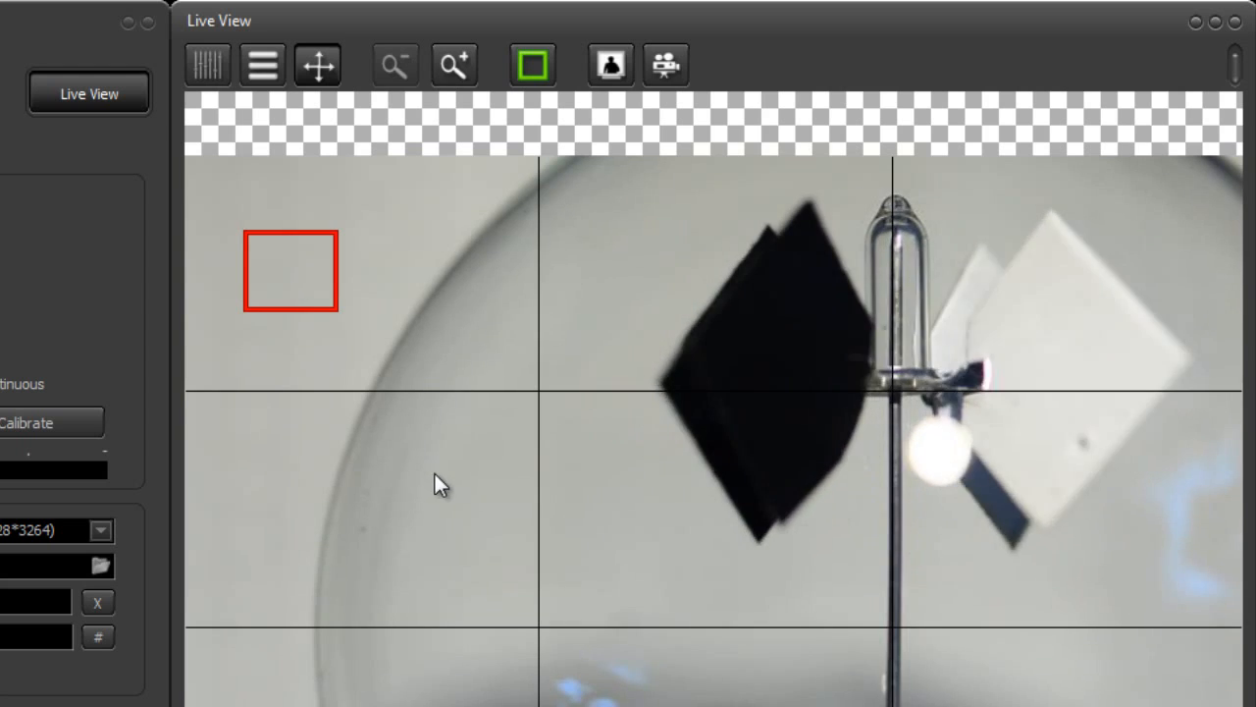
click(534, 73)
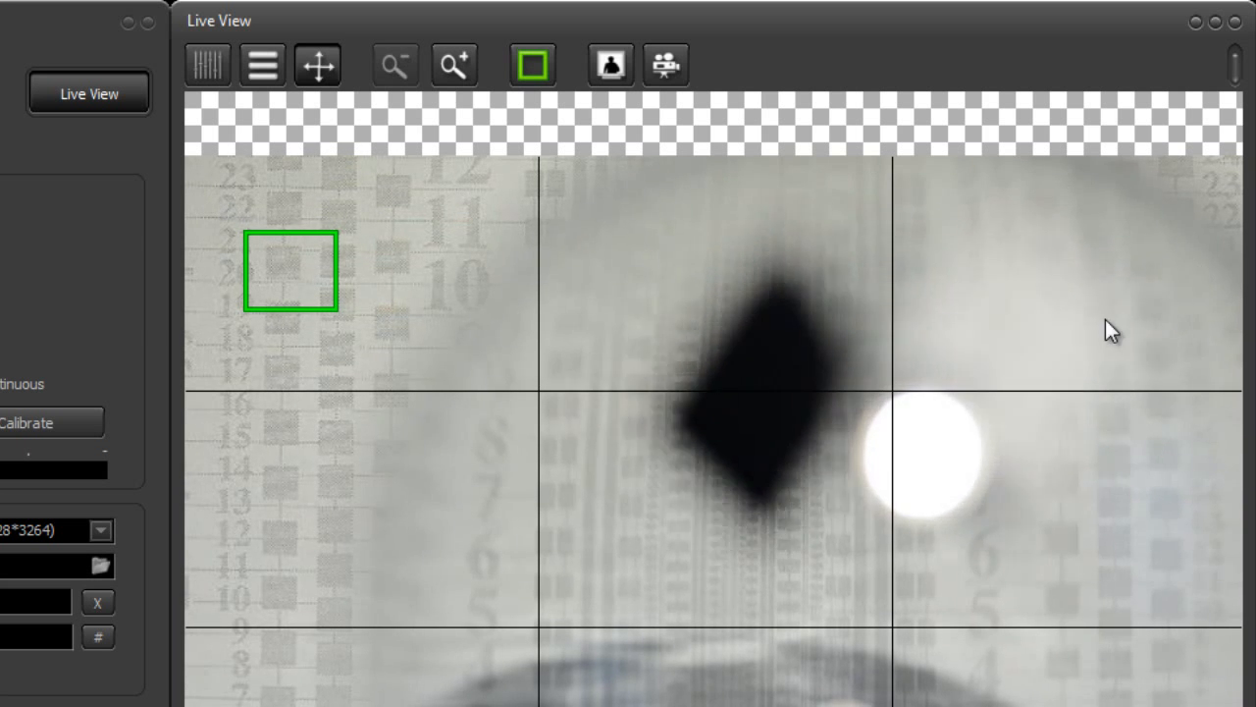
Autofocus on the white vane in the upper-right part of the image, and on the lower-right background
click(1105, 318)
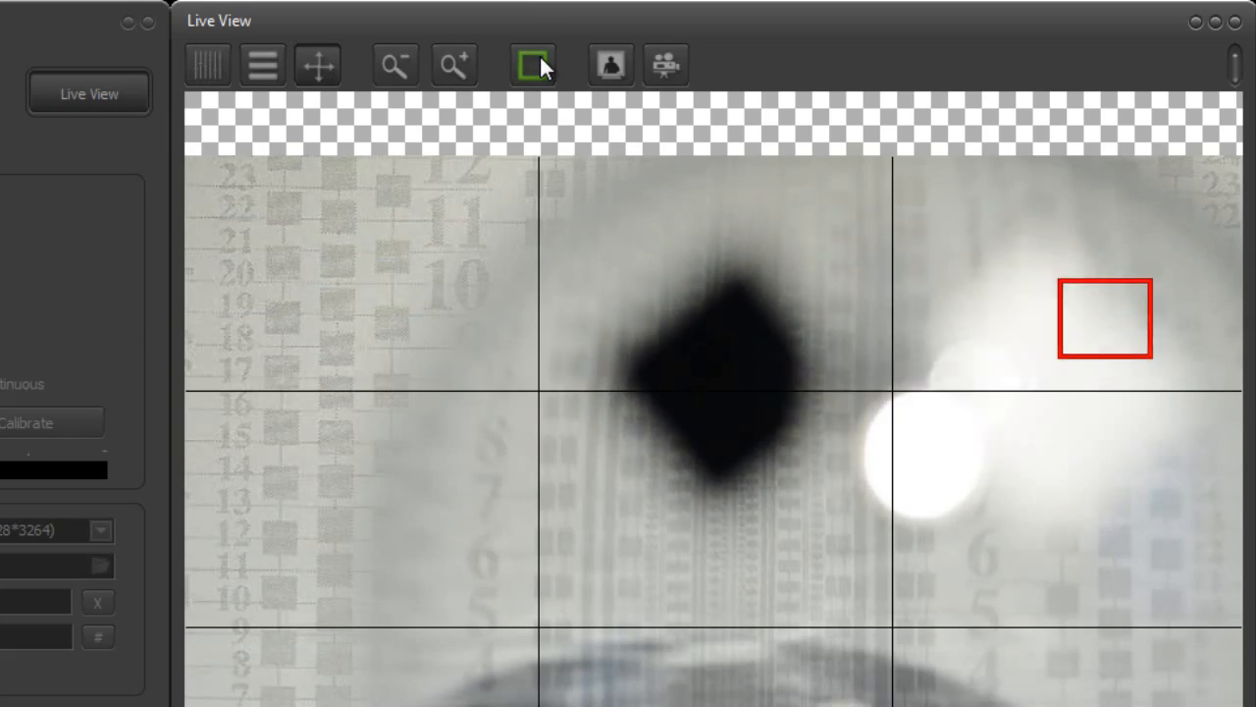
click(538, 54)
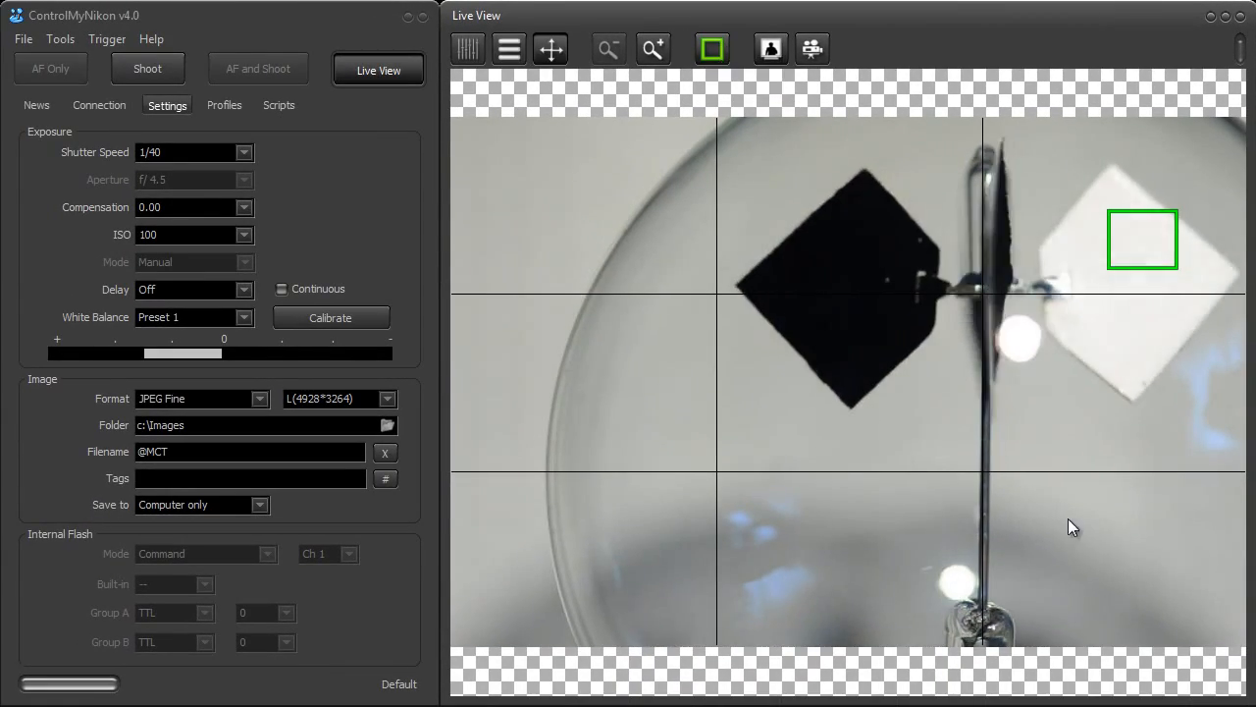
click(1075, 585)
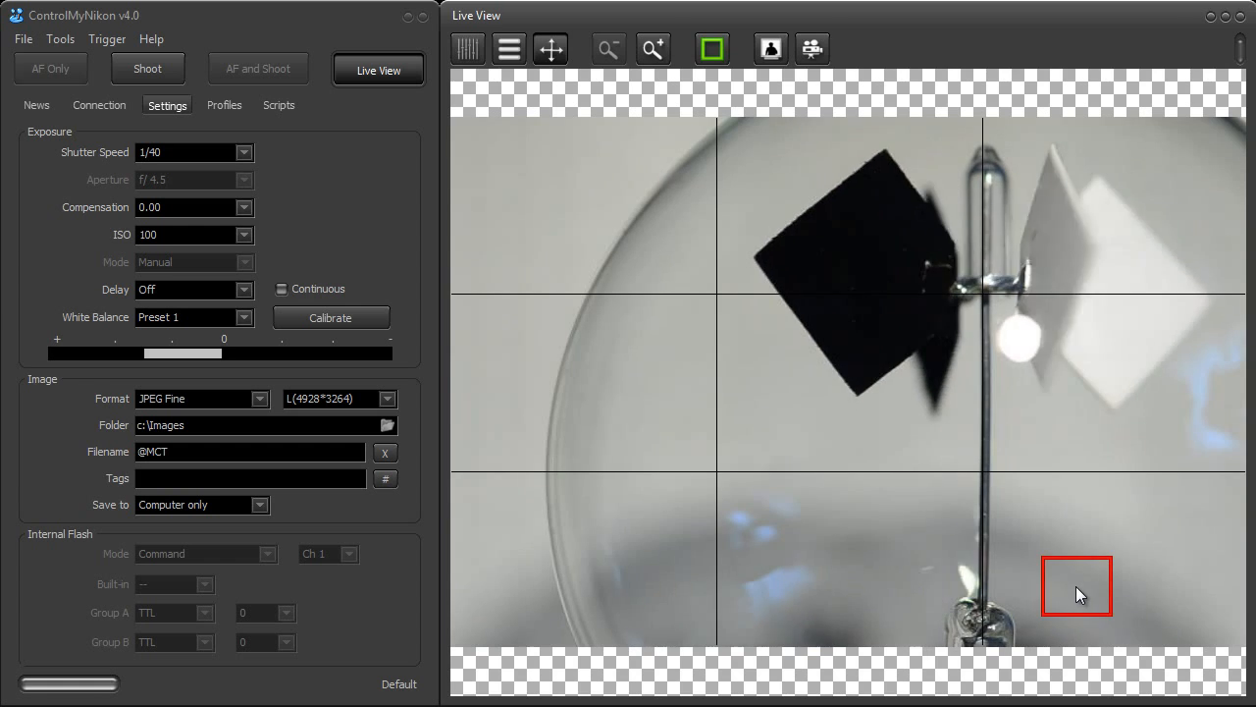
click(722, 49)
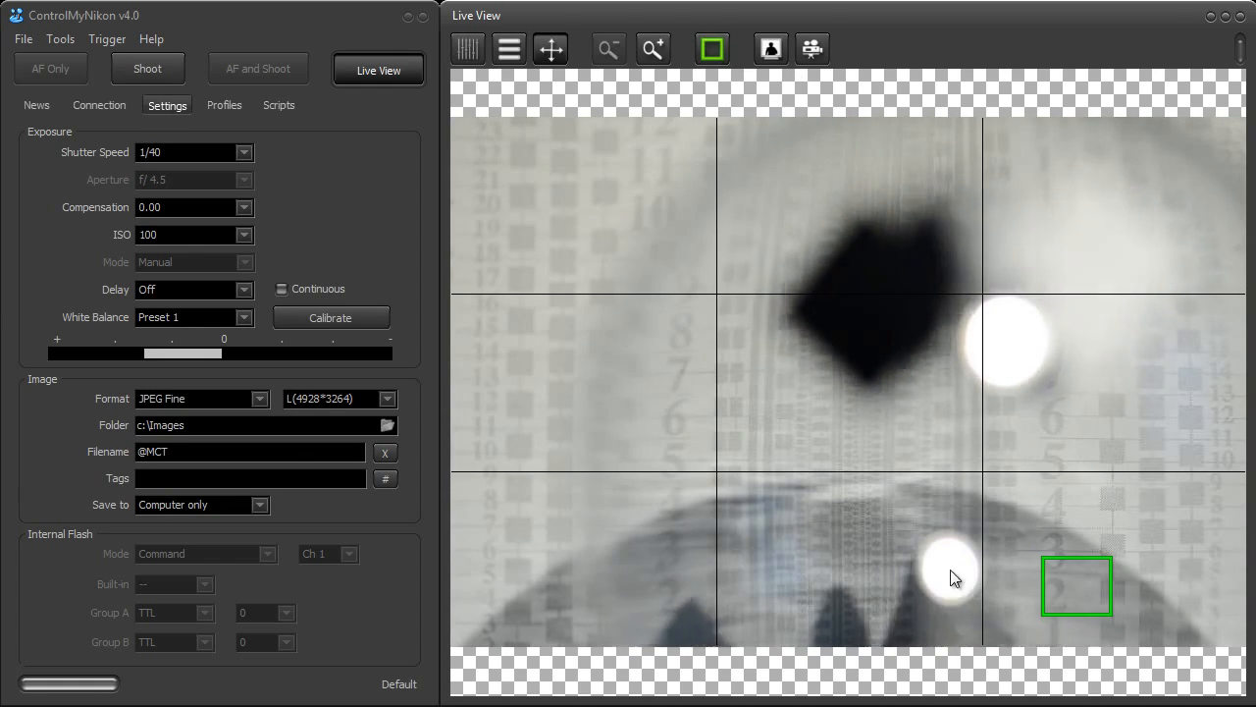
Place the focus box on the glass bulb's thin vertical stem near the lower-right grid intersection and autofocus repeatedly there
click(956, 475)
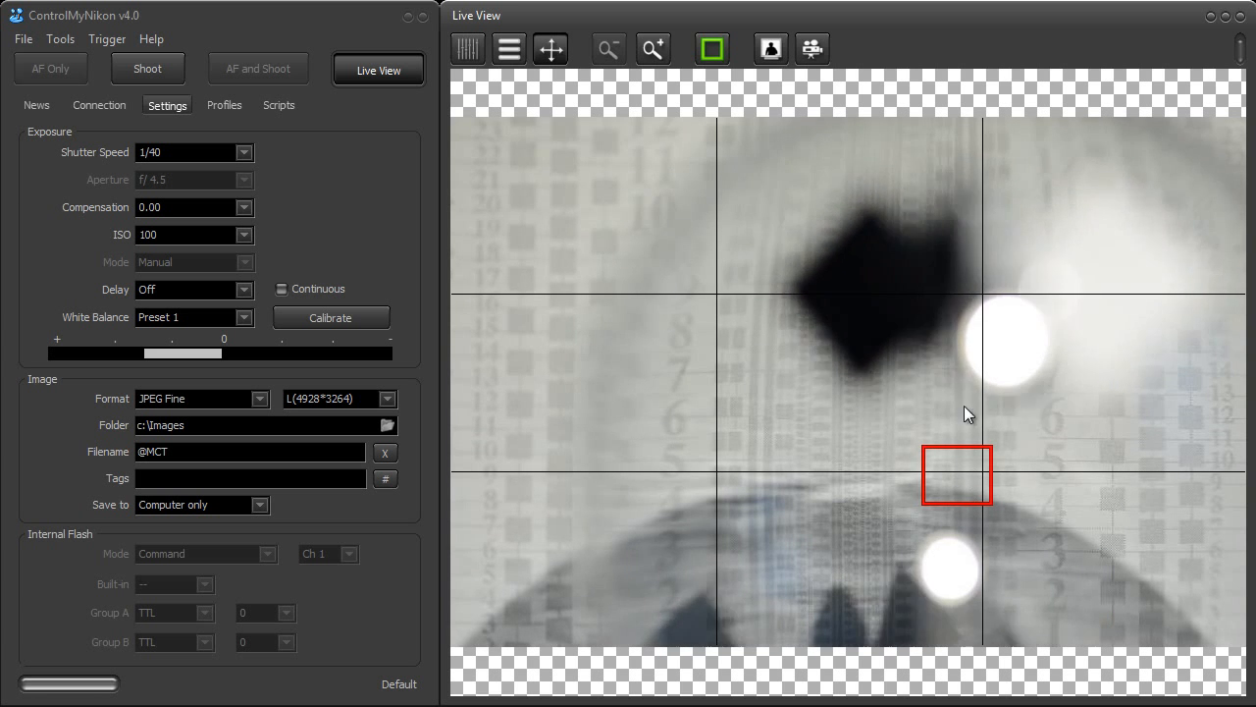
click(711, 49)
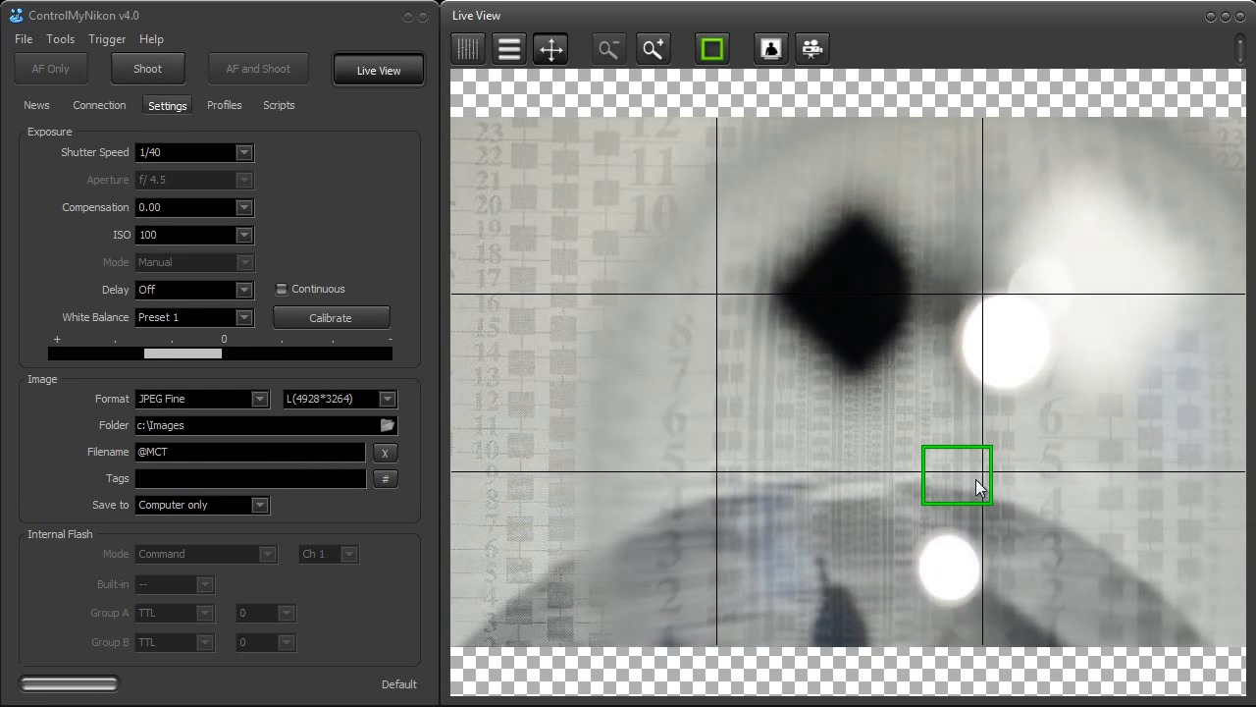
click(980, 485)
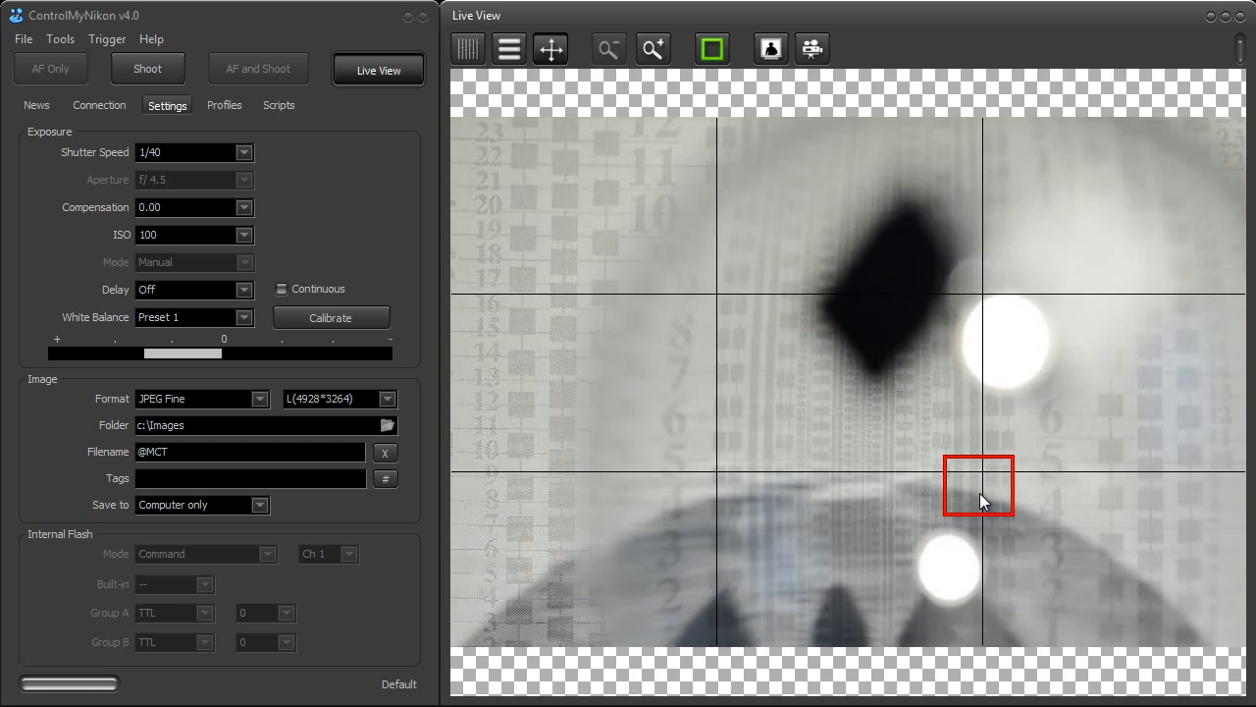
click(715, 45)
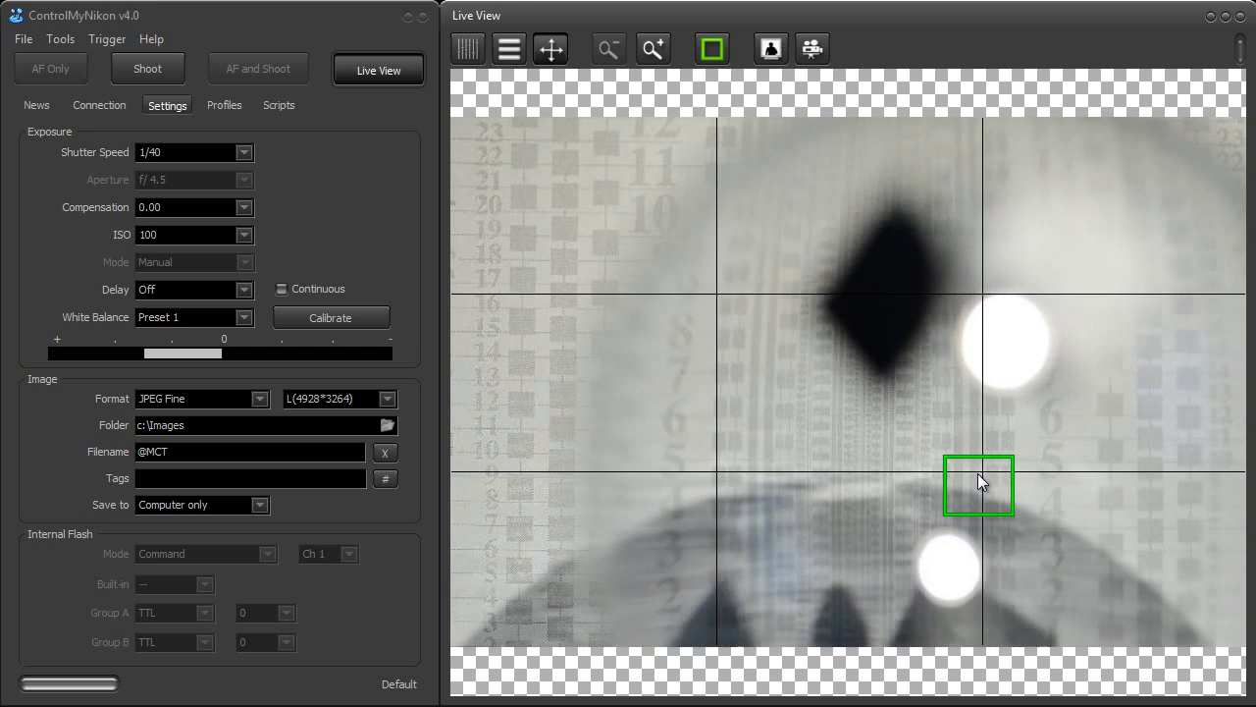
click(715, 56)
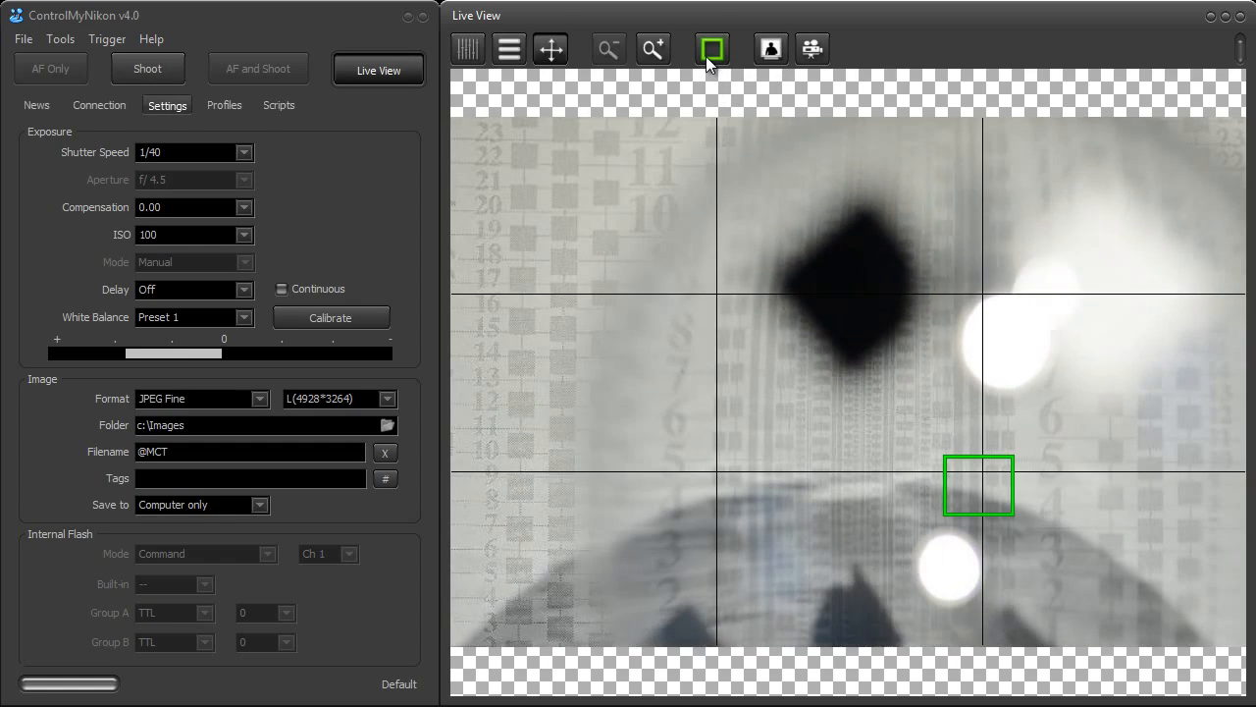
click(708, 53)
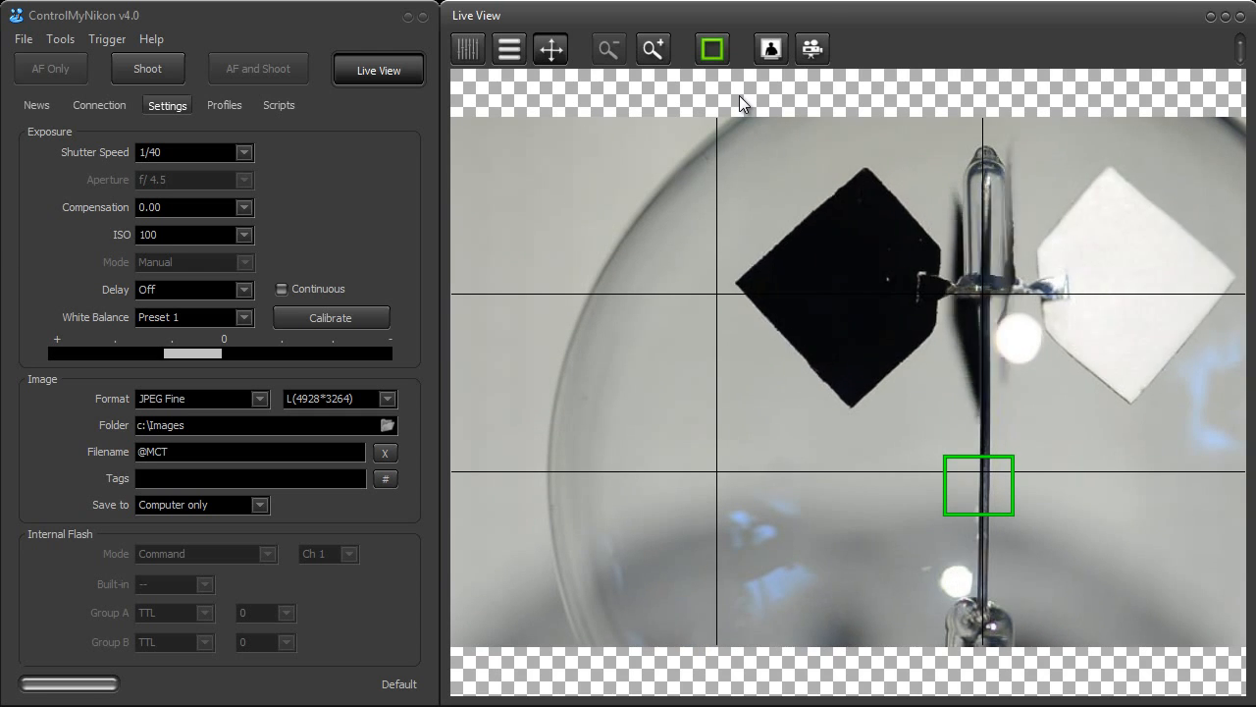
click(720, 50)
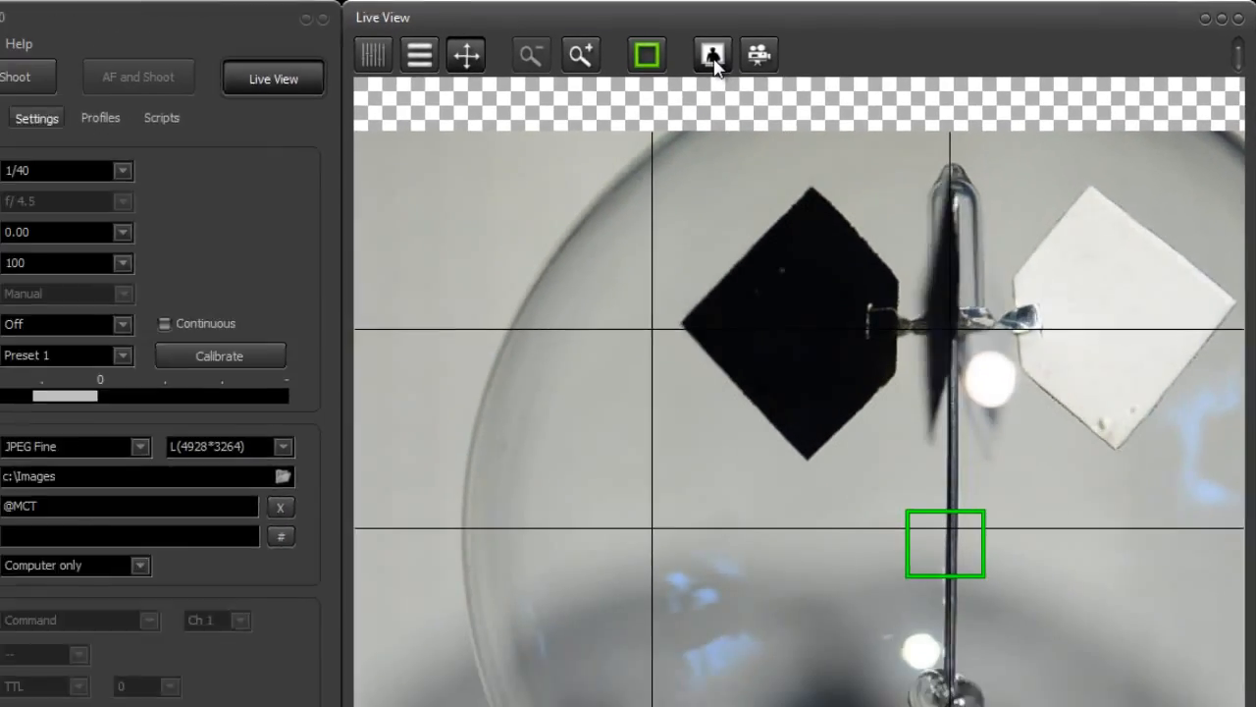
Open the Live View Monitor, move it over the preview and enlarge it to show a bigger live image
click(609, 66)
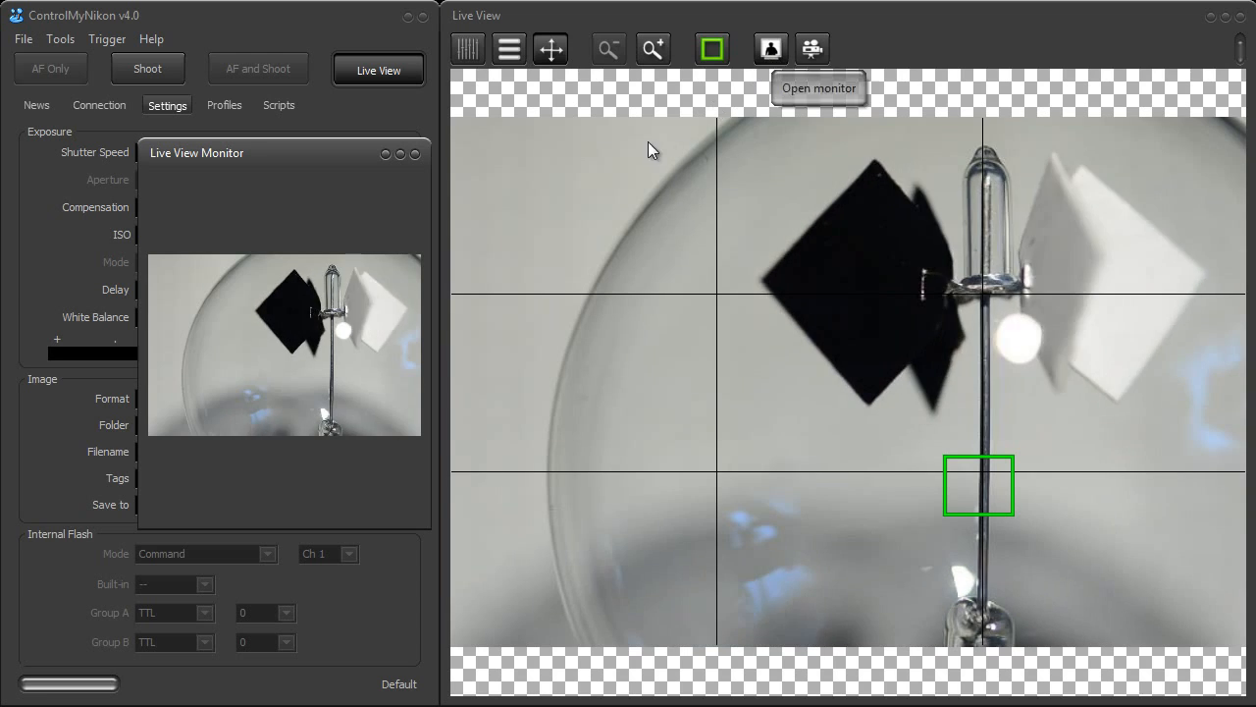
drag(306, 154, 605, 120)
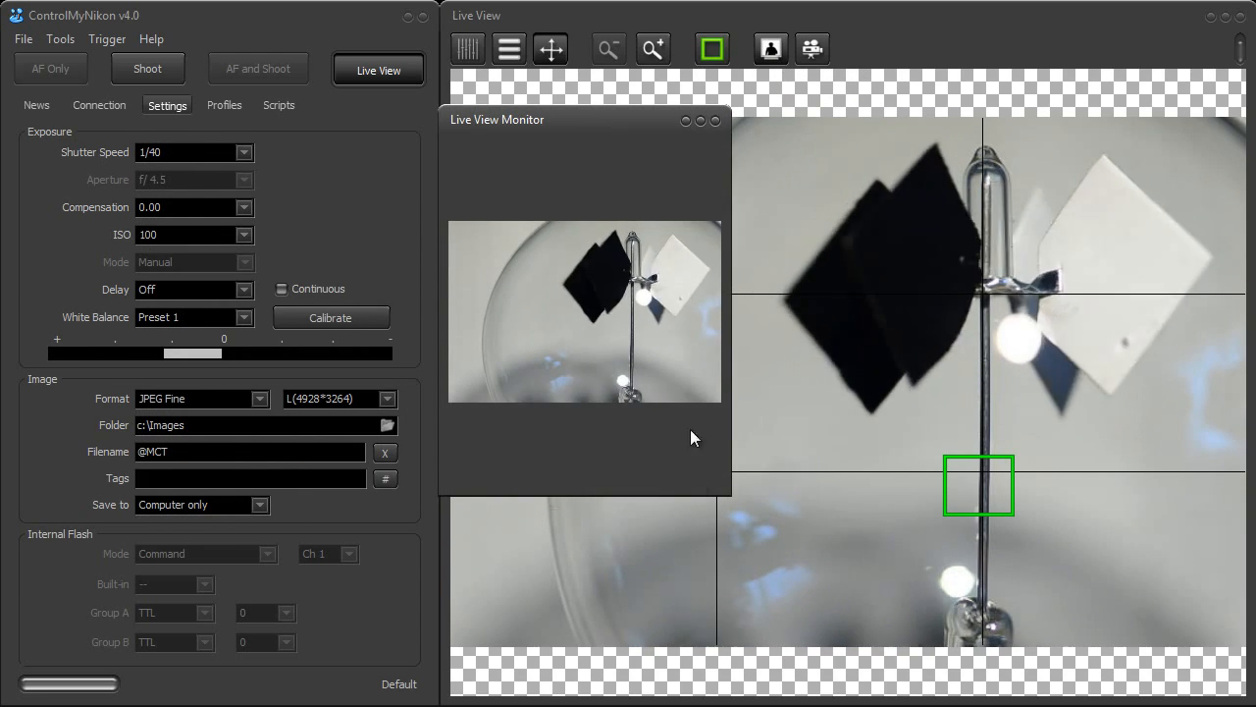
drag(730, 504, 1111, 576)
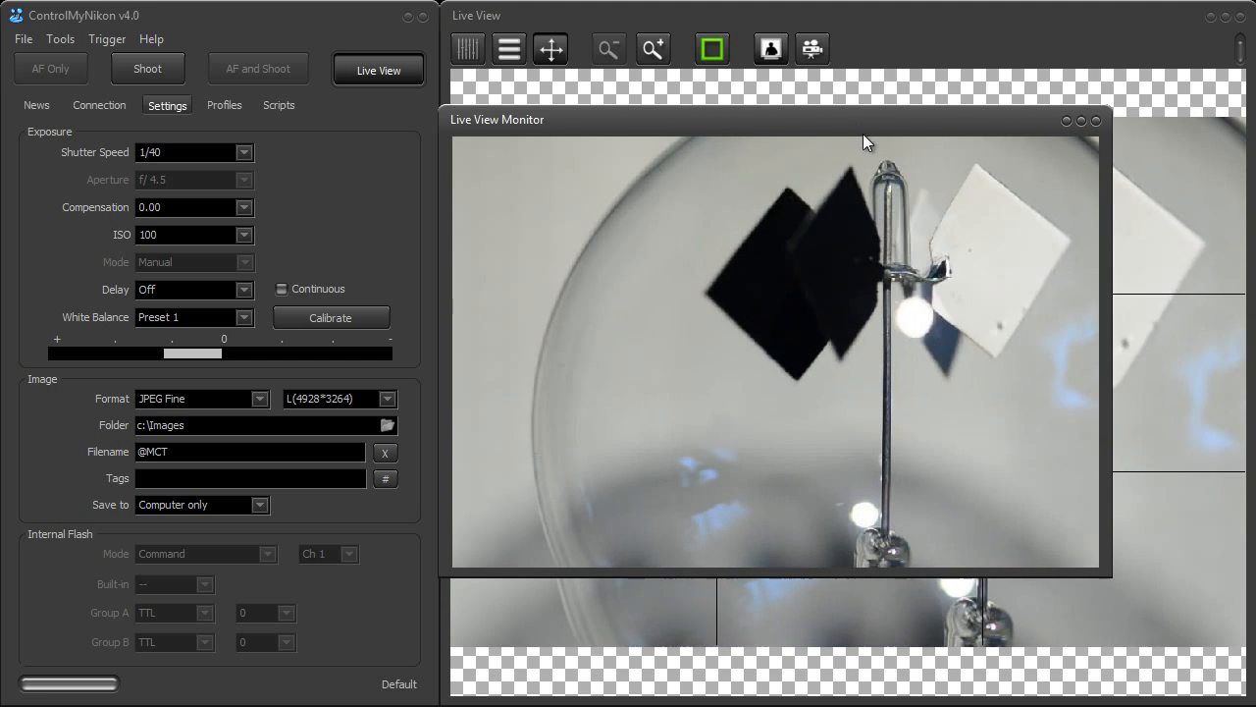
Move the Live View Monitor around the desktop and back over the preview, and close it
drag(851, 125, 908, 204)
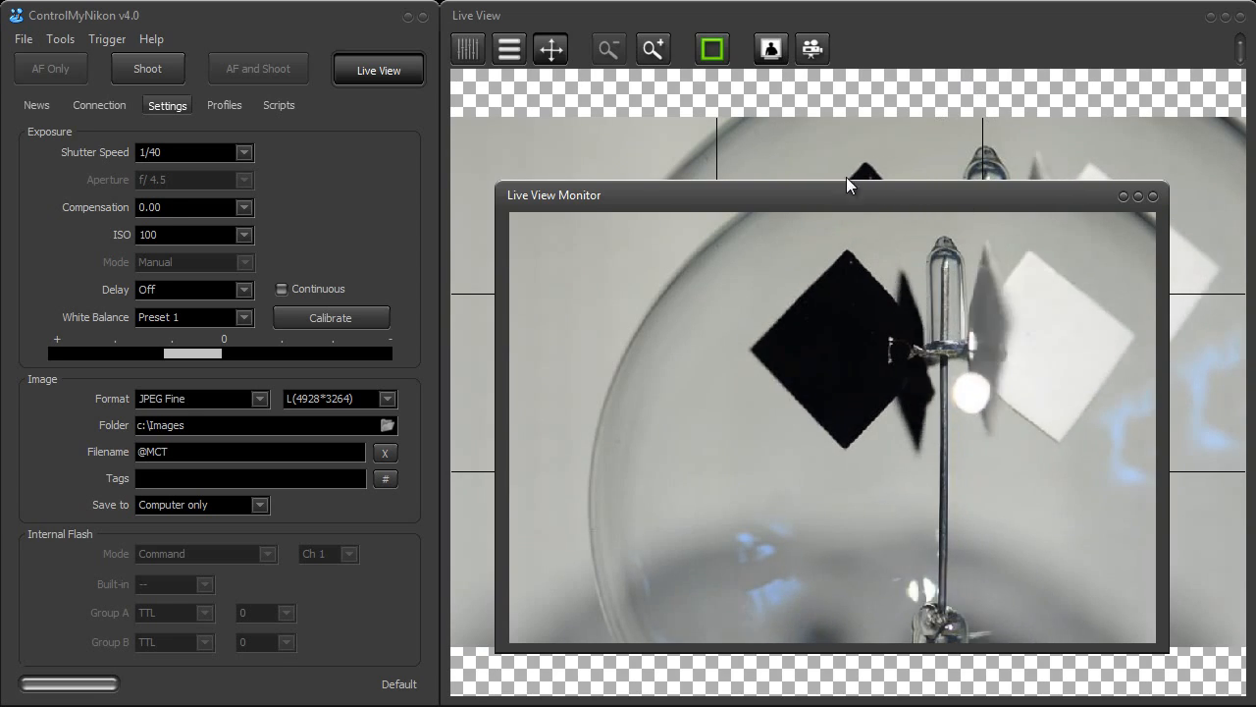
drag(849, 202, 278, 208)
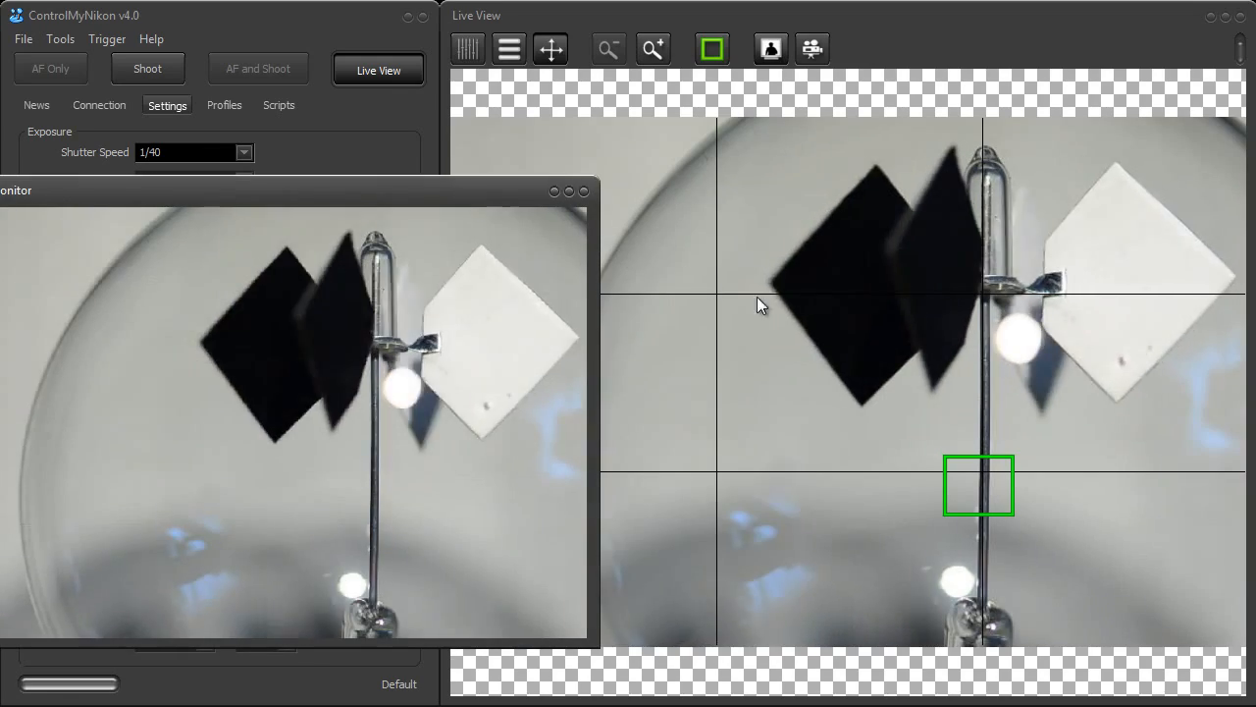
drag(411, 195, 971, 168)
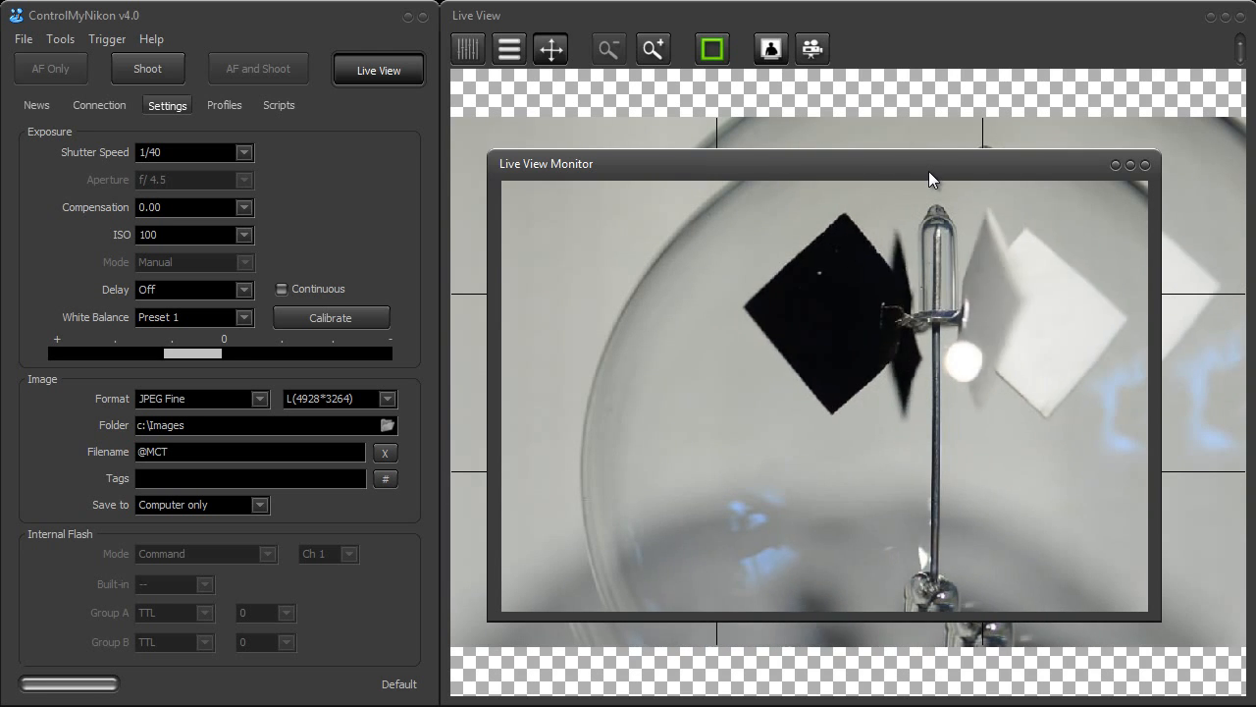
drag(928, 170, 958, 153)
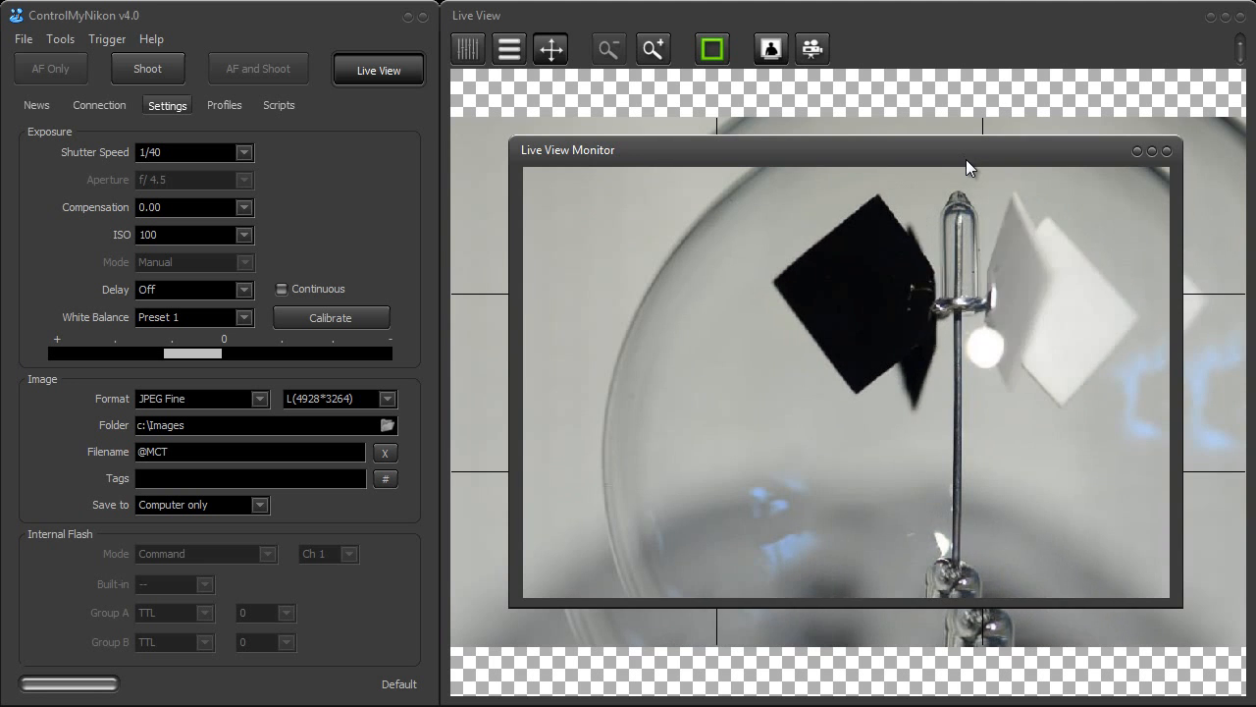
click(1169, 150)
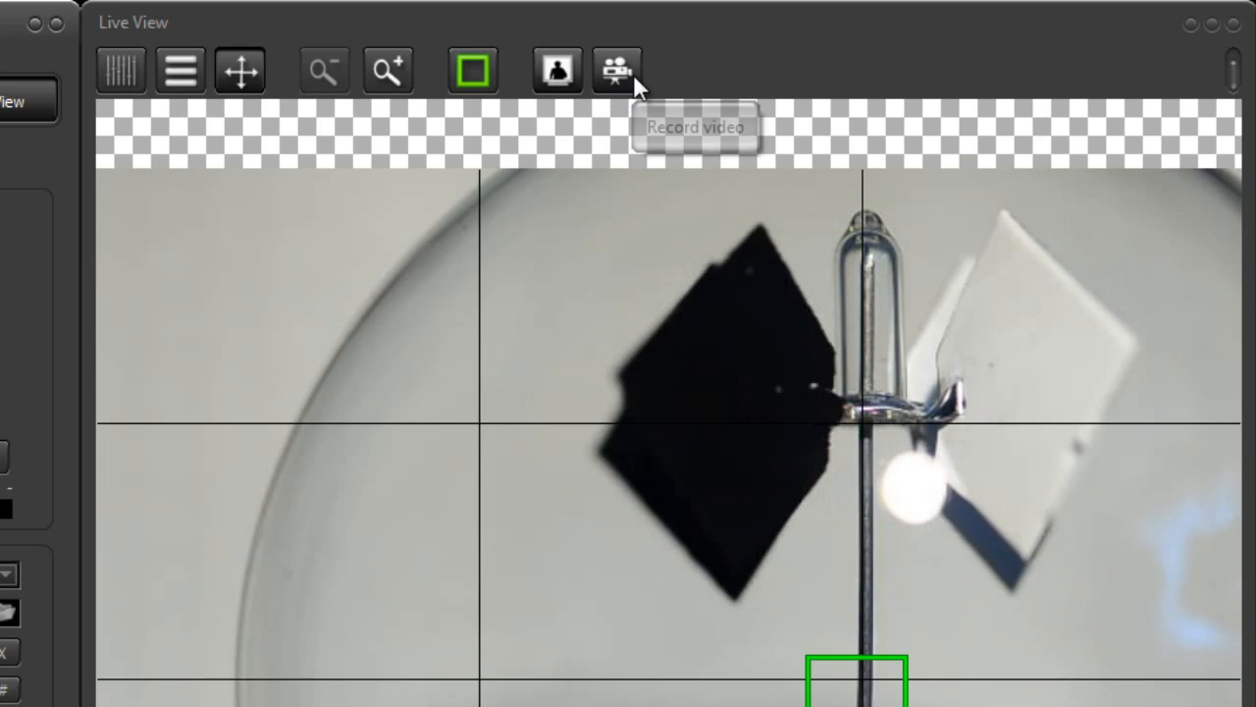
Record a short video of the live view and stop the recording
click(630, 77)
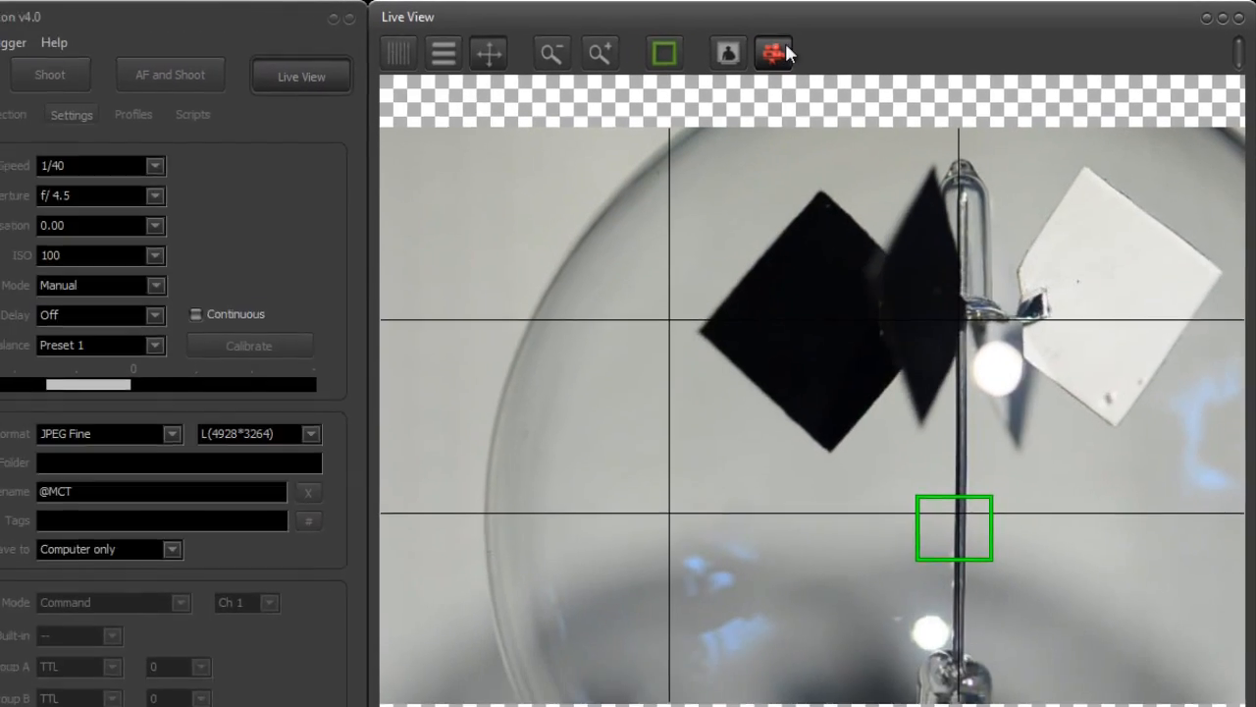
click(617, 70)
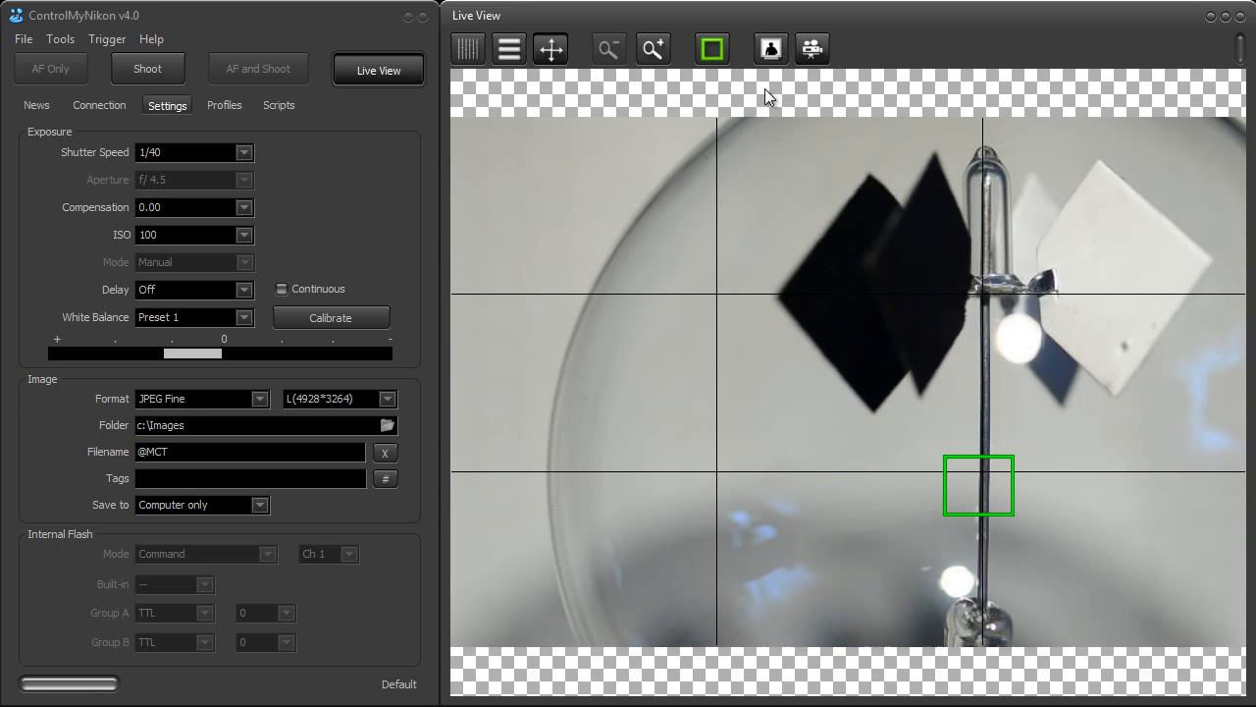
Show the Live View settings panel beside the preview and autofocus the camera again
click(468, 51)
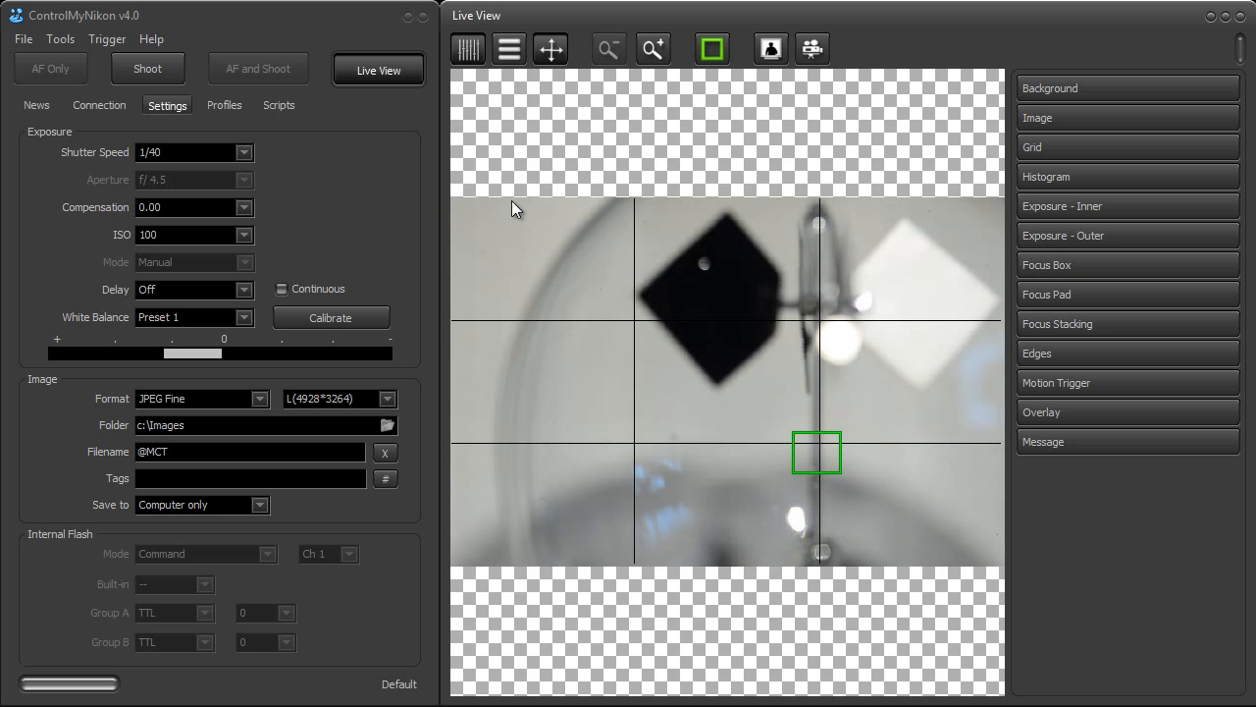
click(712, 49)
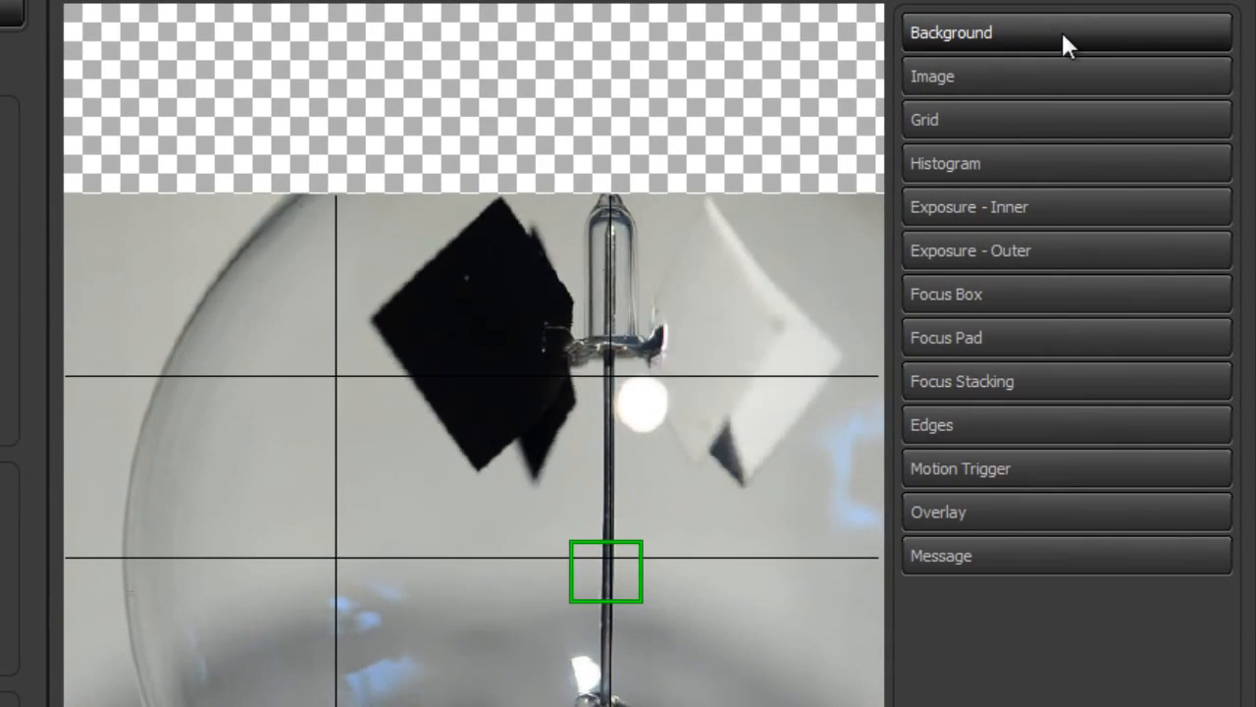
Try a solid black color for the preview background, restore the checkerboard pattern and collapse the Background settings
click(1124, 86)
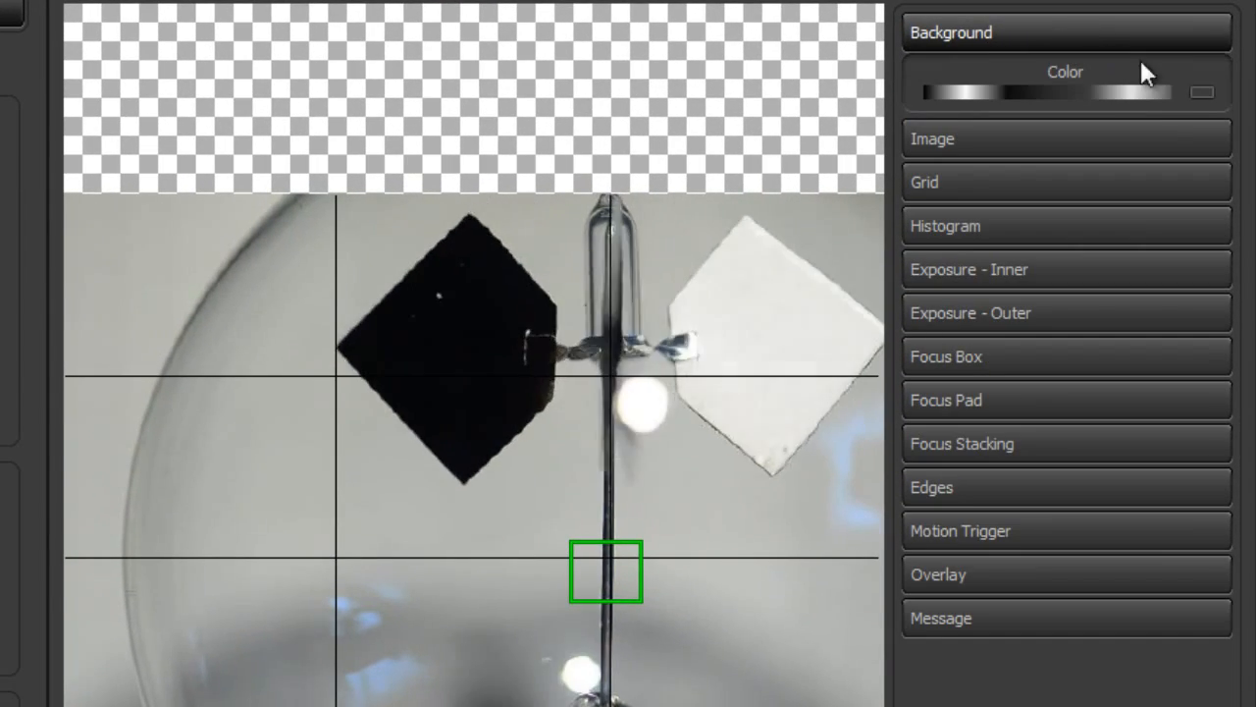
click(1202, 92)
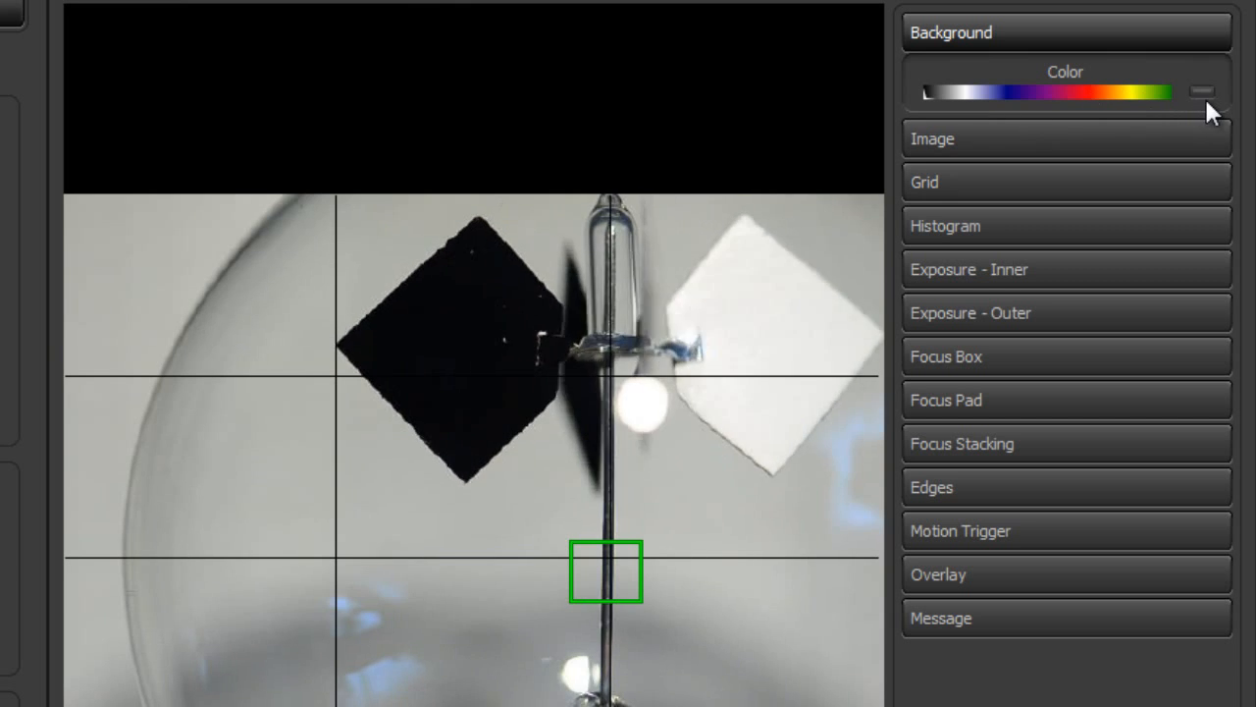
click(1207, 91)
click(1210, 88)
mouse_move(946, 86)
mouse_down()
mouse_move(1148, 97)
mouse_move(949, 99)
mouse_up()
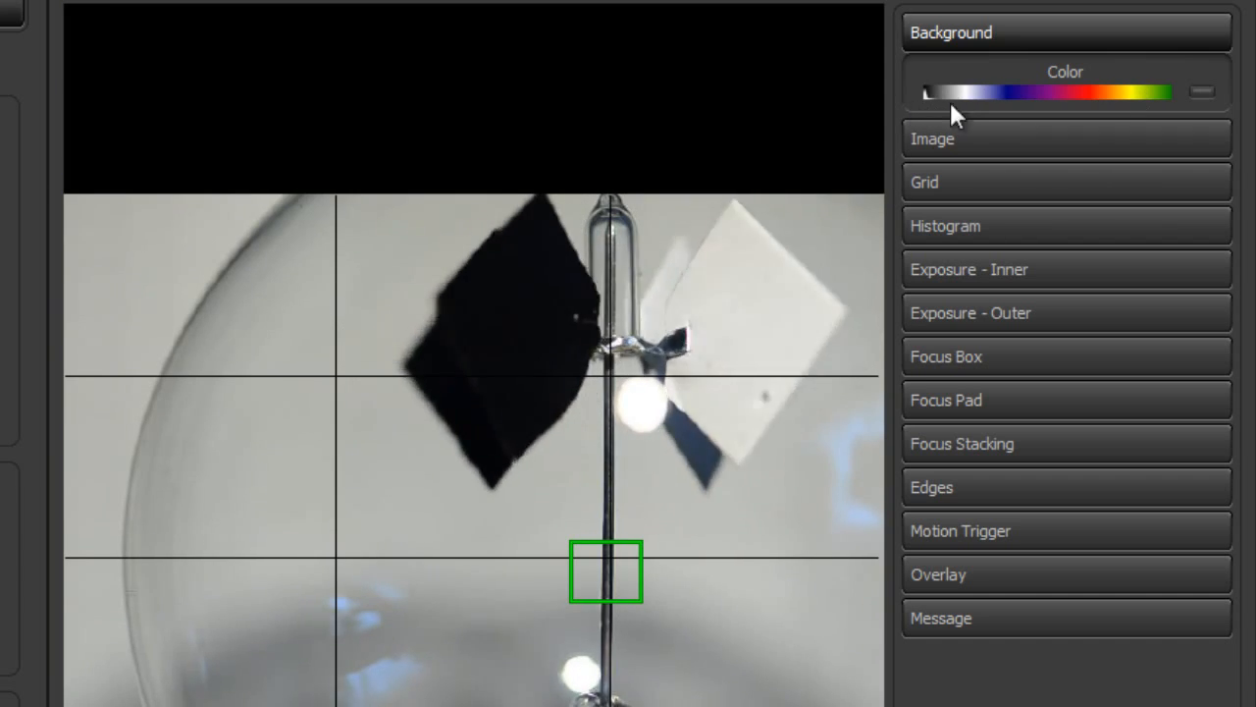
click(1202, 92)
click(1176, 40)
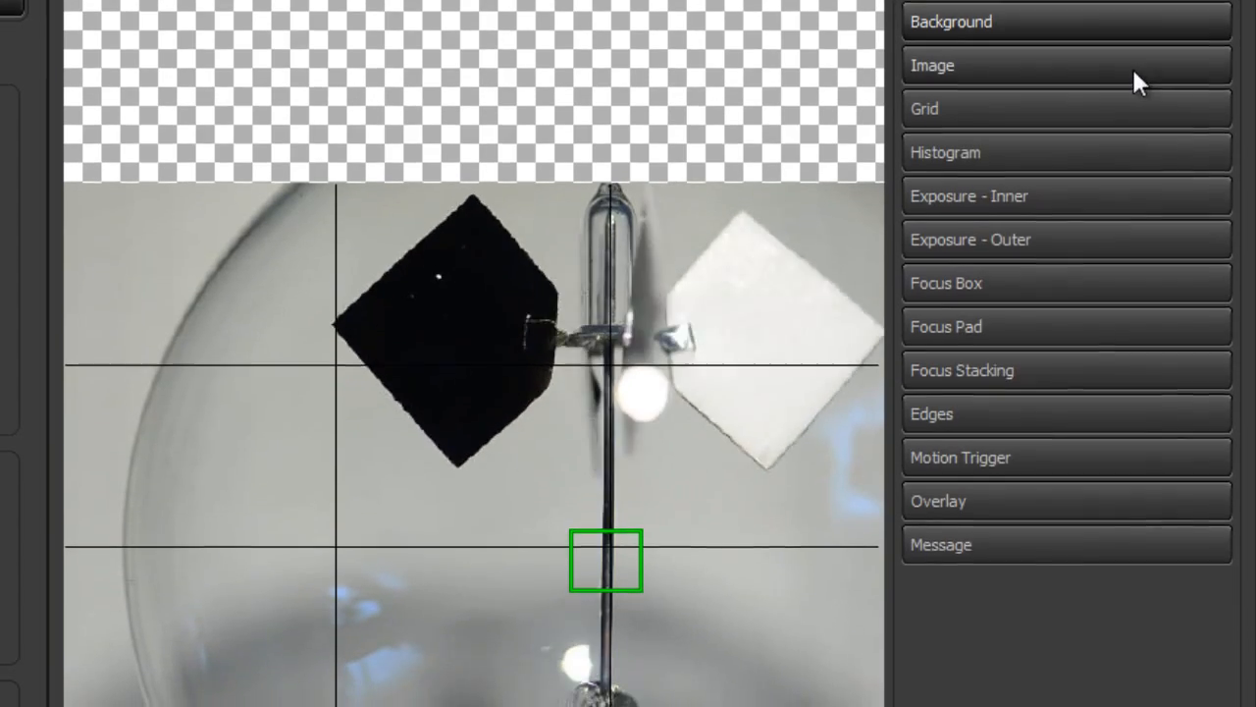
Expand the Image settings and set the preview's rotation to Level
click(1132, 66)
click(1028, 270)
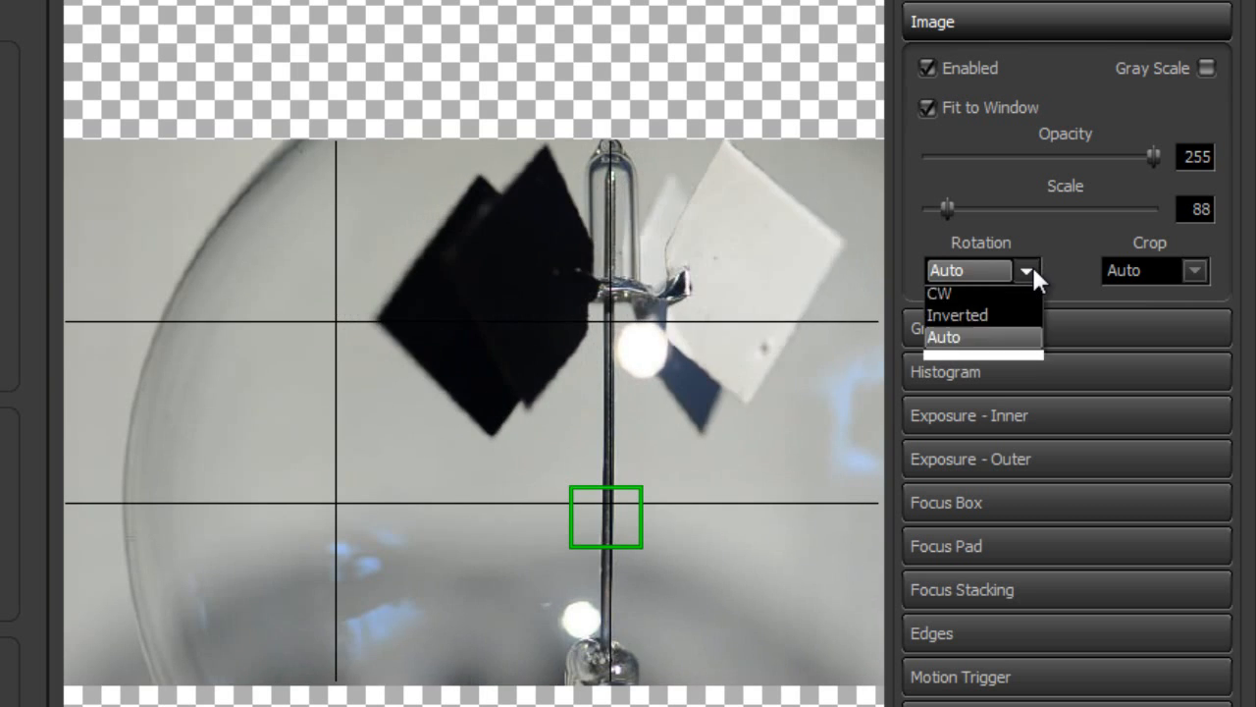
click(1033, 267)
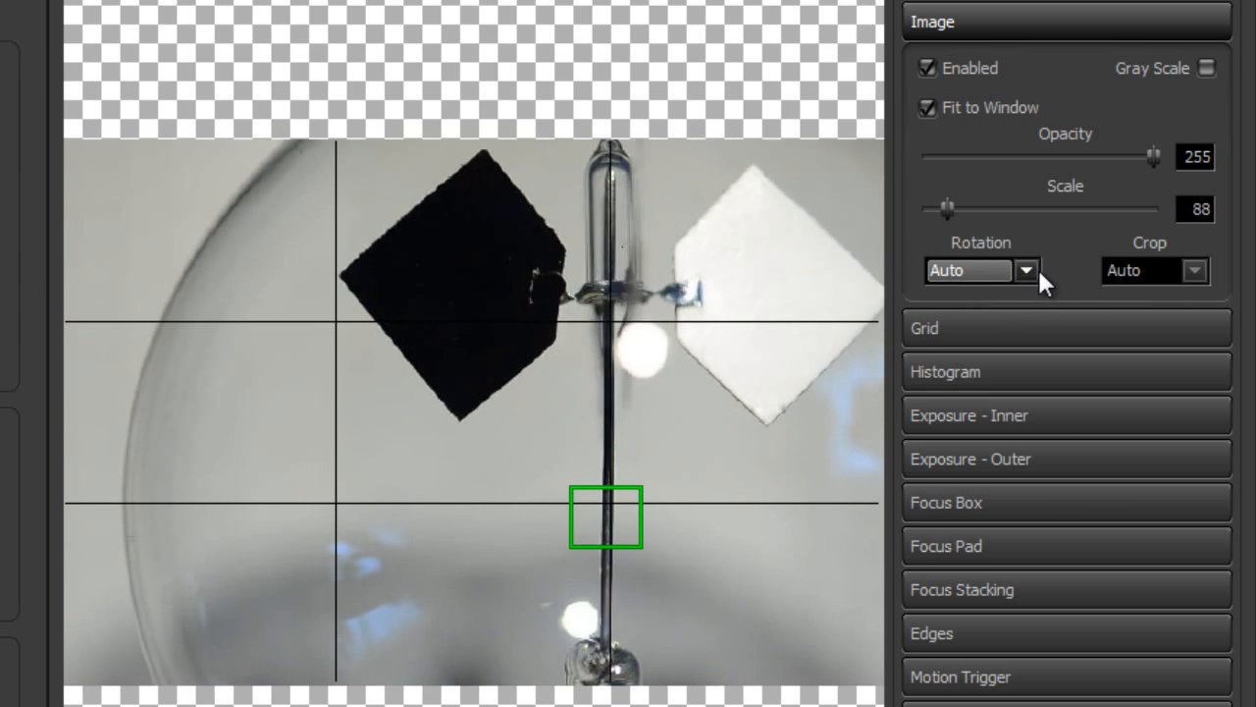
click(1038, 268)
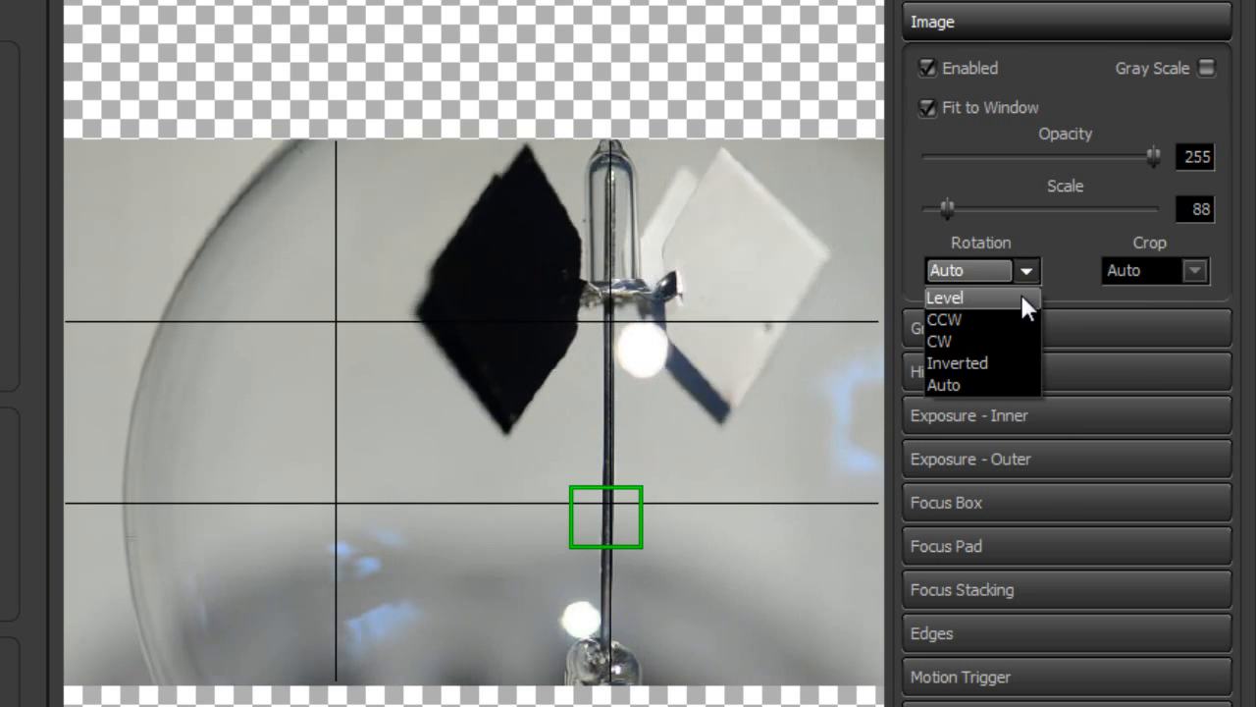
click(1020, 292)
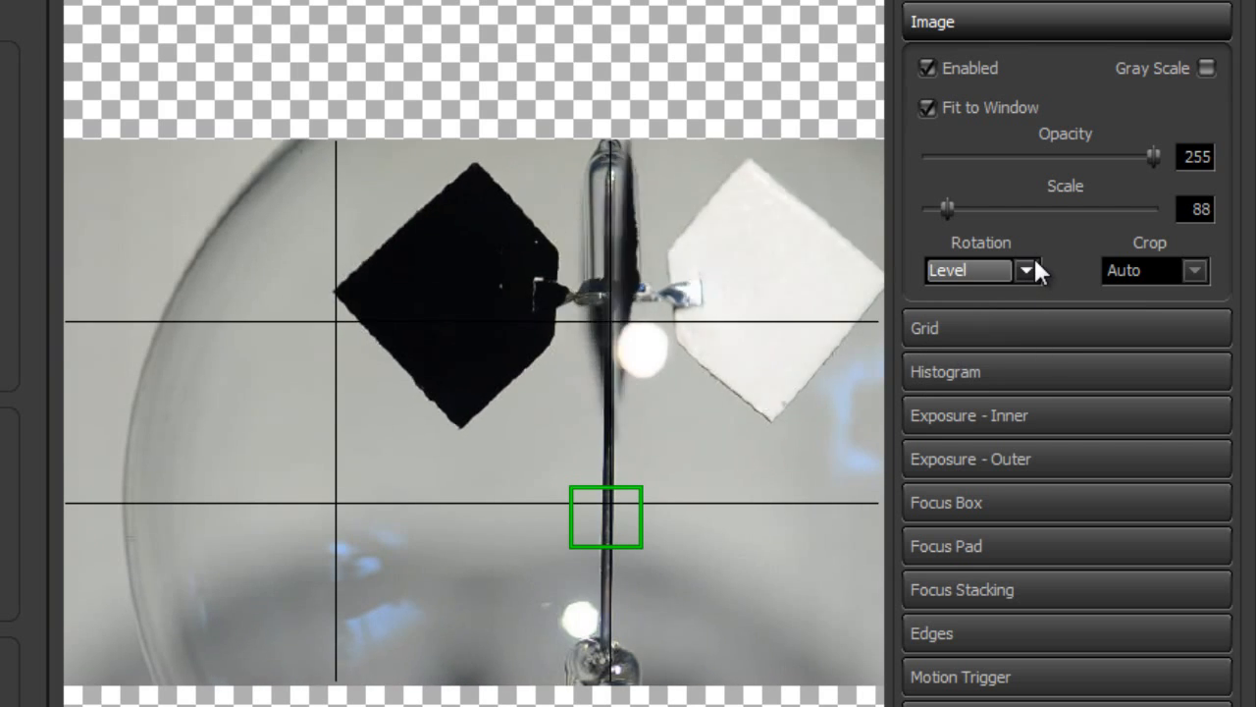
Set the preview's rotation to CCW and after that to CW
click(1031, 261)
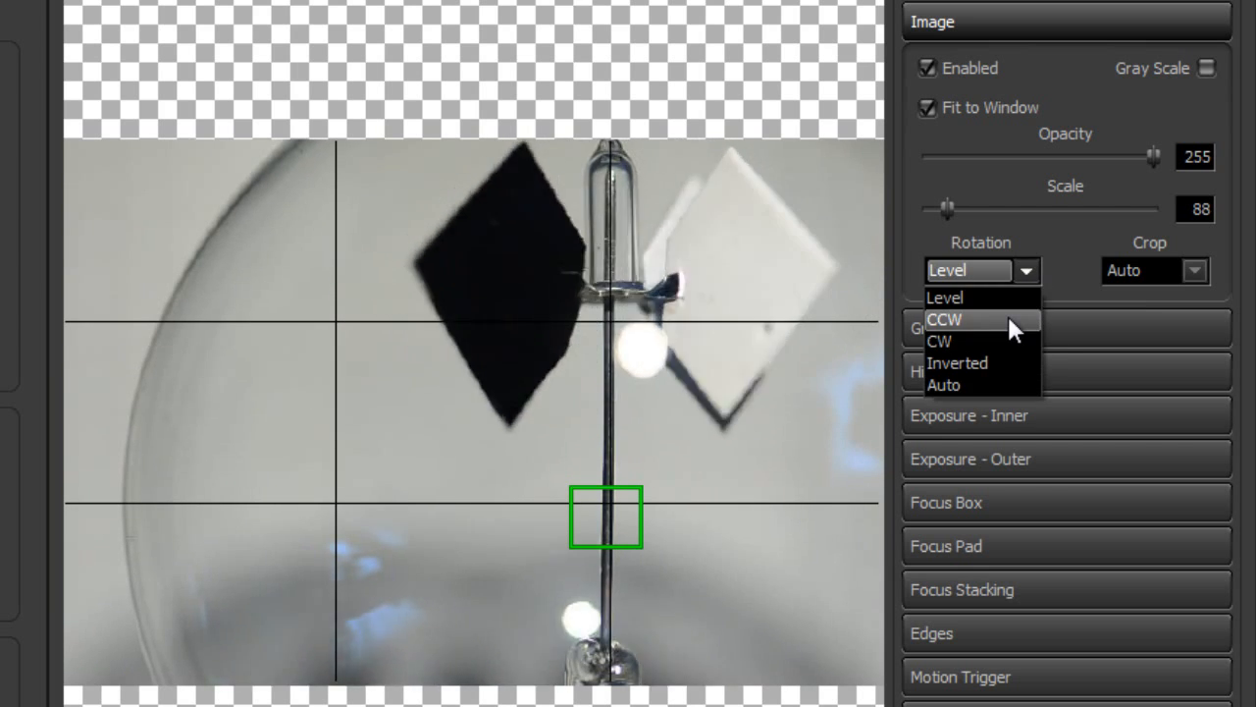
click(1007, 316)
click(1019, 269)
click(1013, 339)
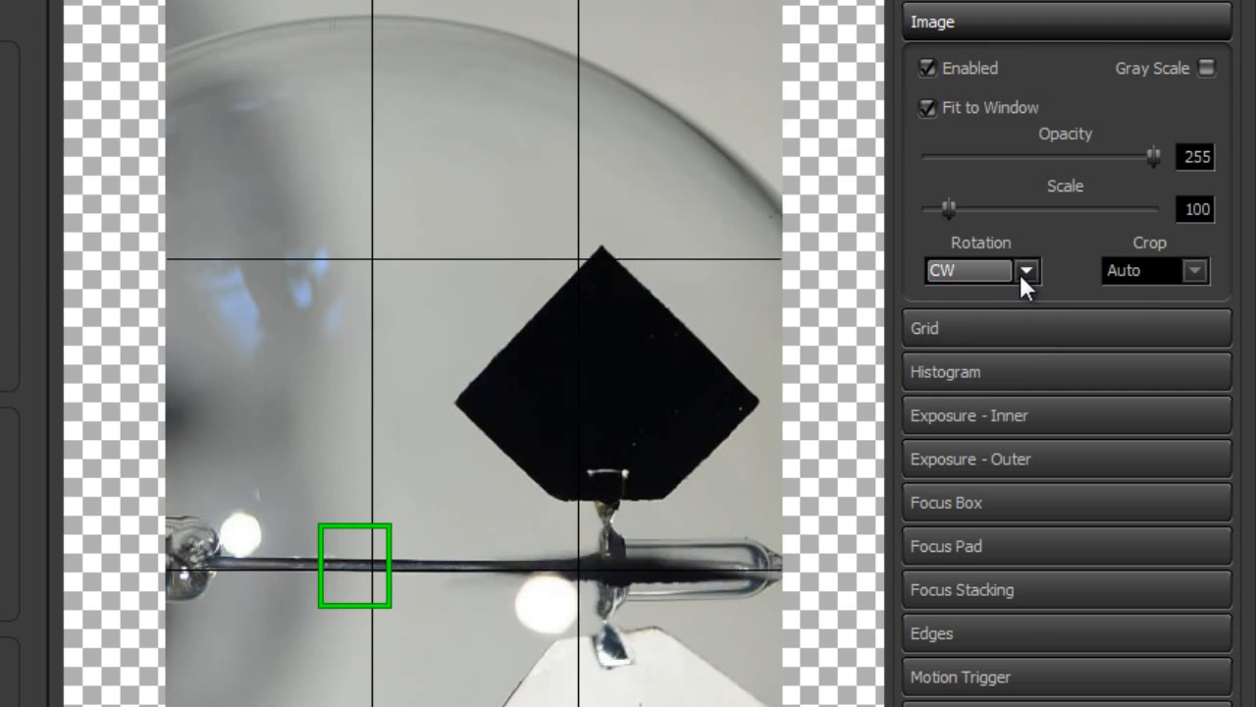
Set the preview's rotation to Inverted
click(1018, 271)
click(1015, 344)
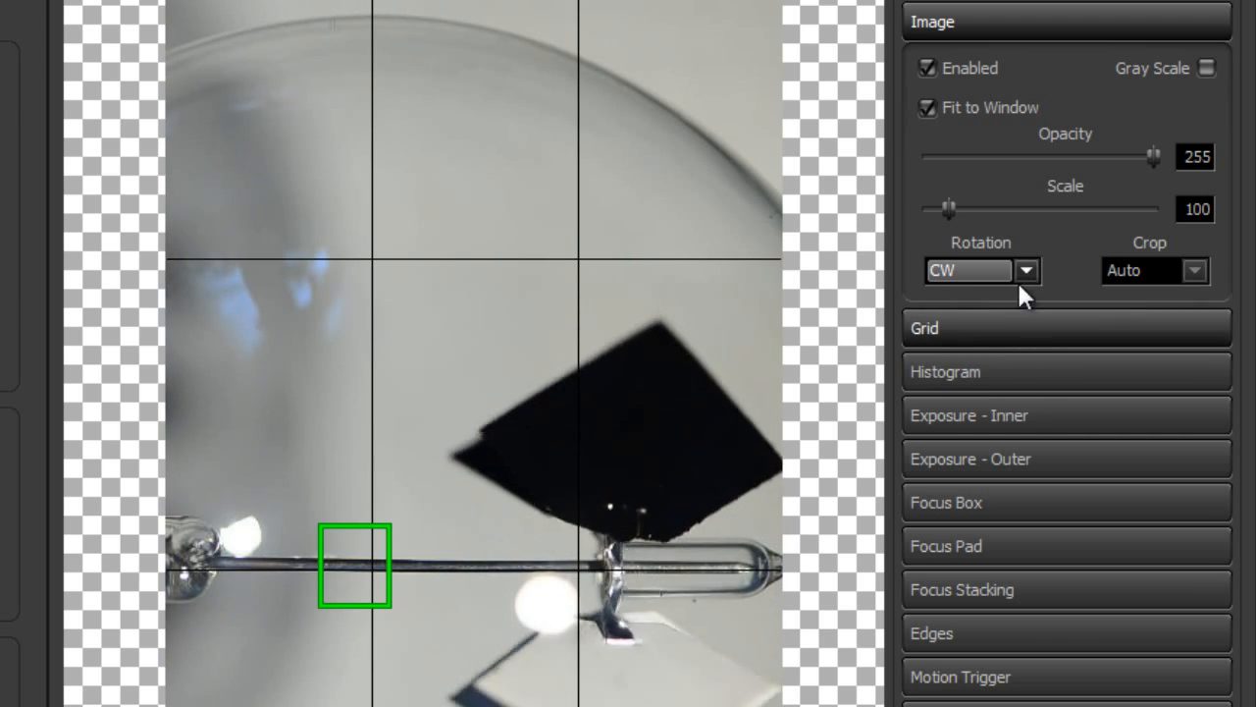
click(1022, 272)
click(996, 358)
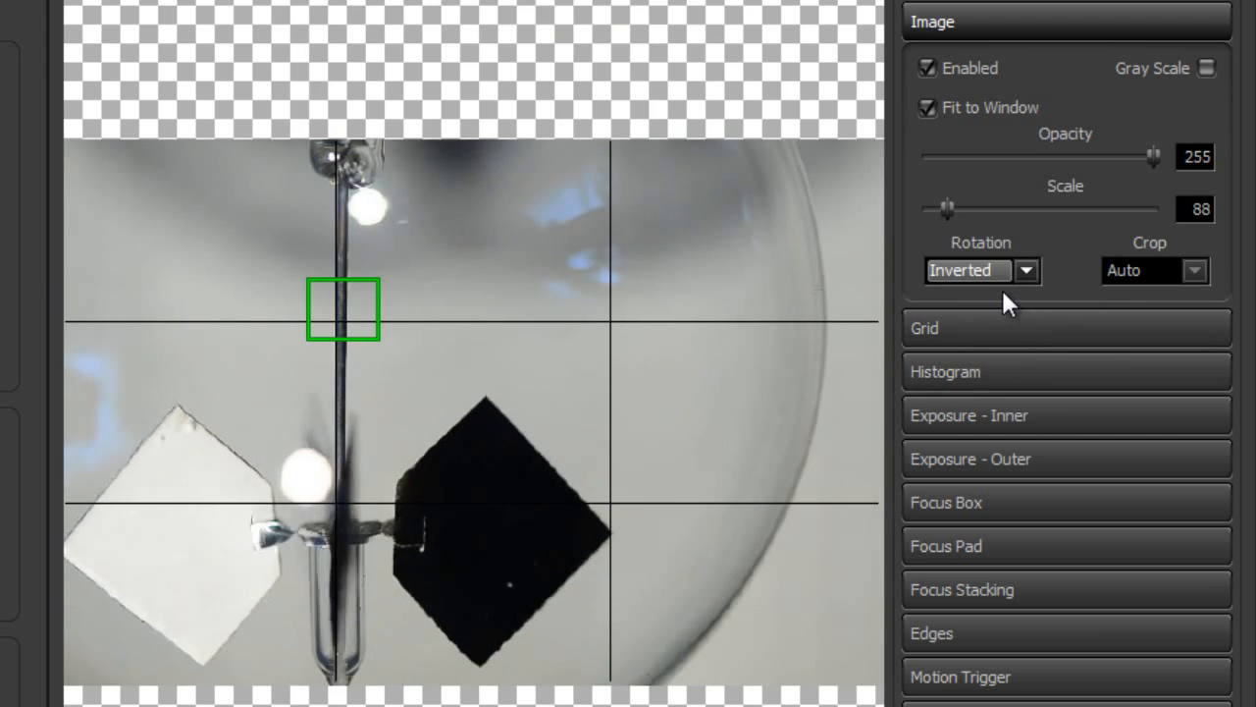
Set the preview's rotation to Auto
click(1001, 281)
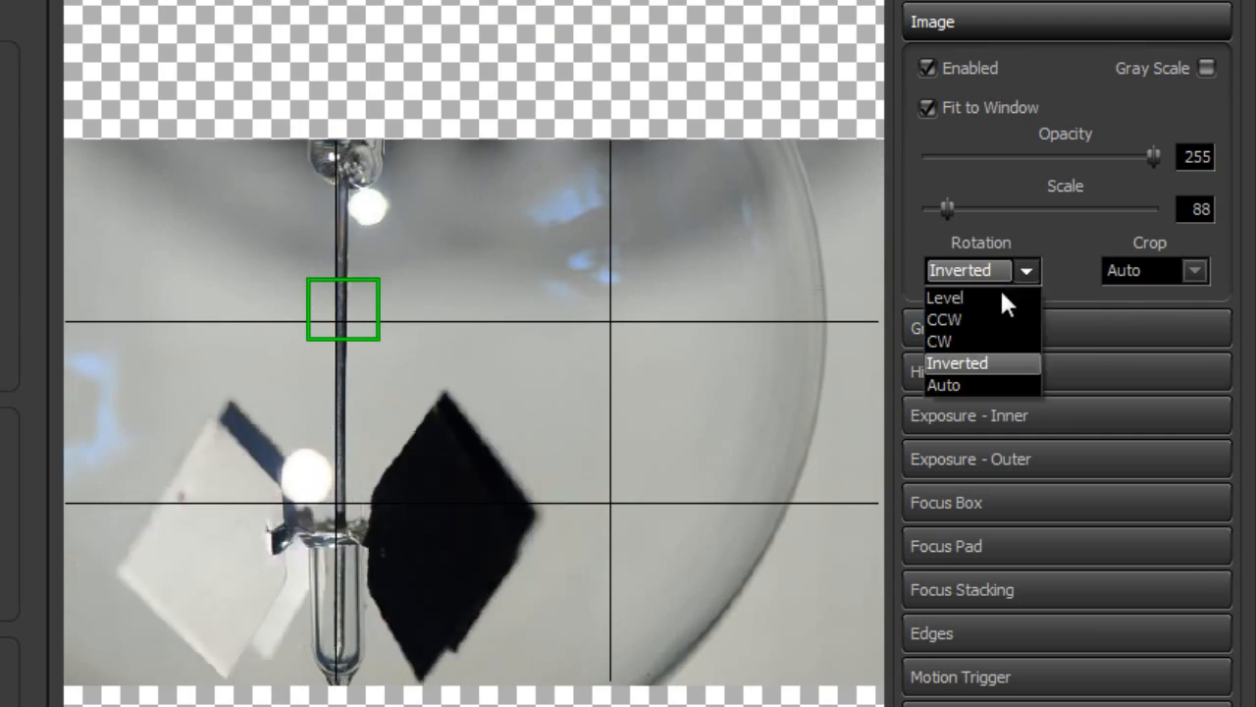
click(998, 383)
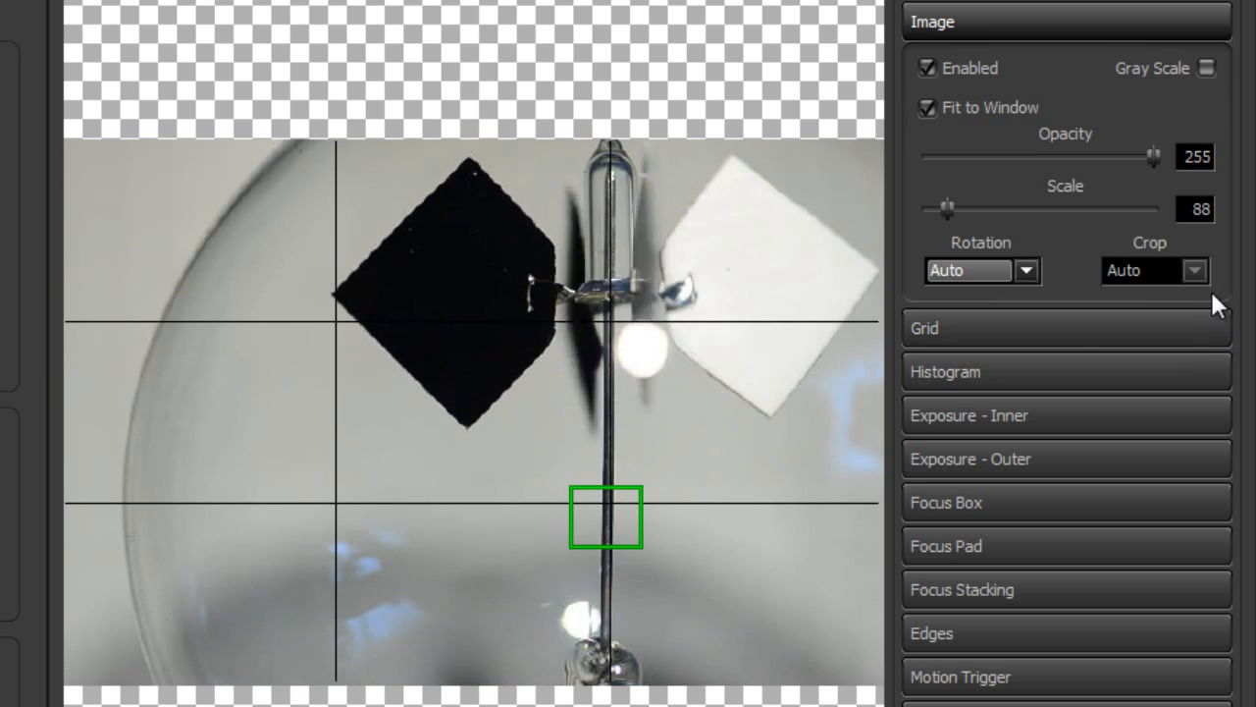
Try a 16:9 crop on the preview and restore the crop to Auto
click(1193, 267)
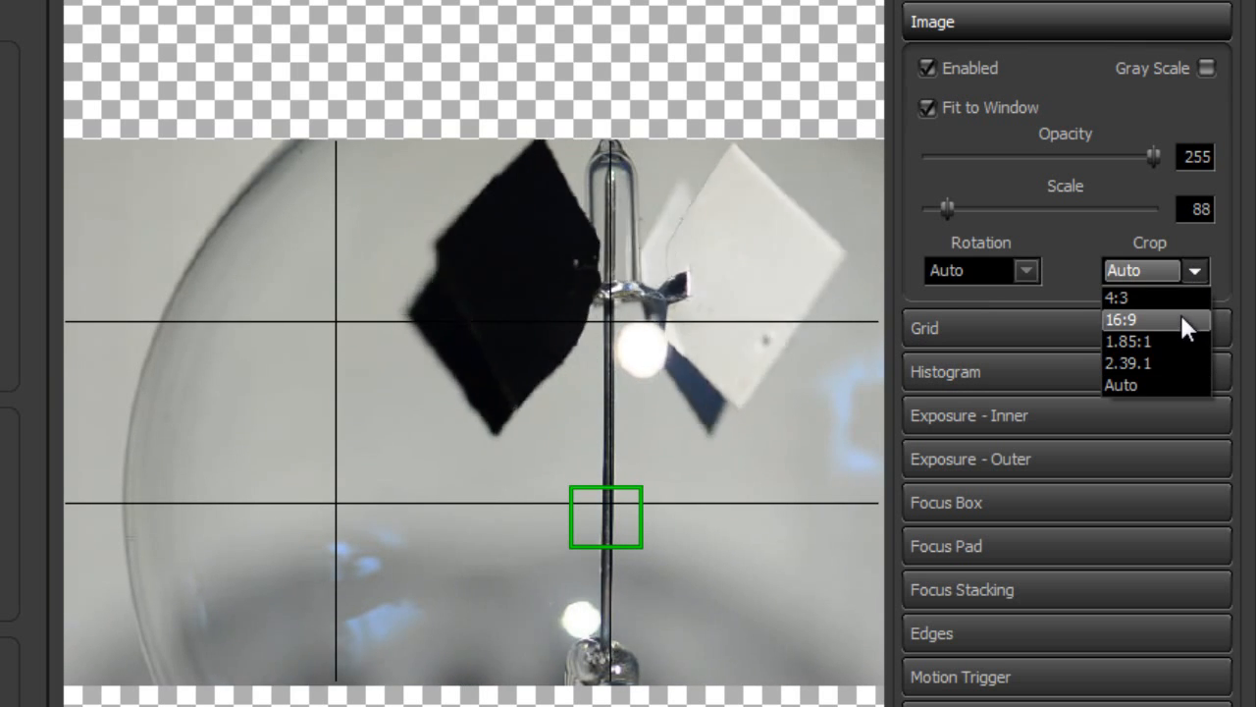
click(1179, 314)
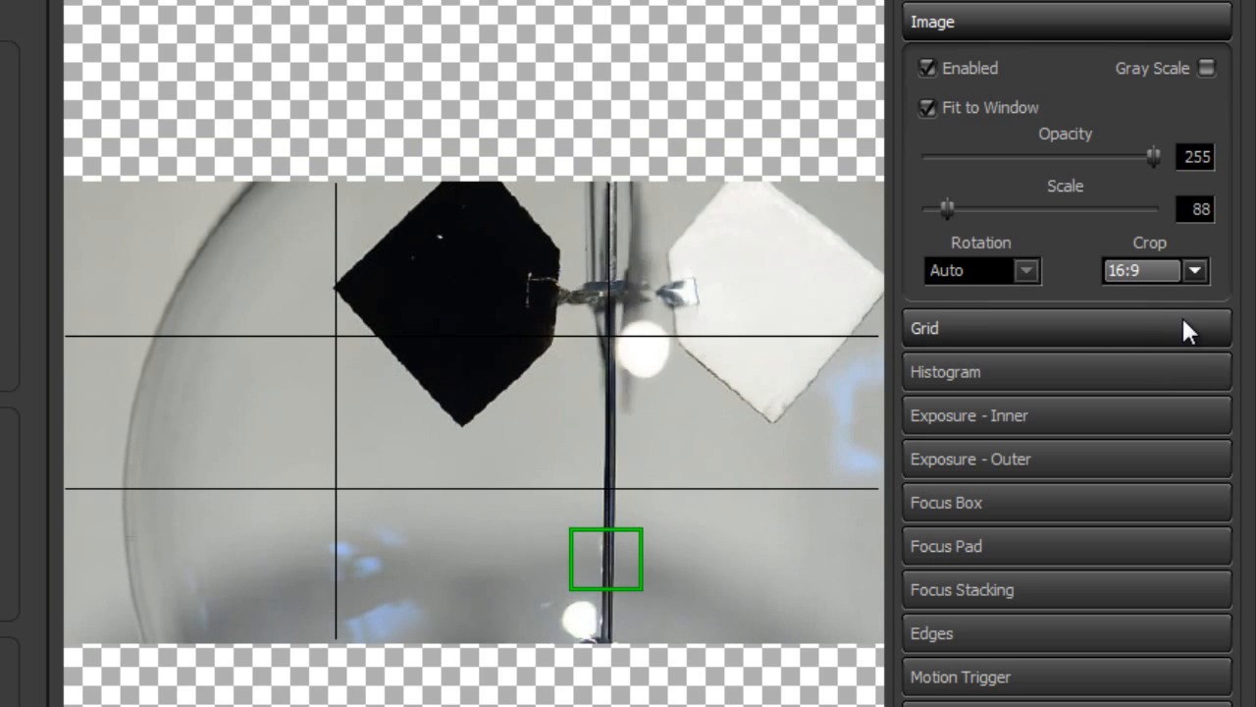
click(1198, 267)
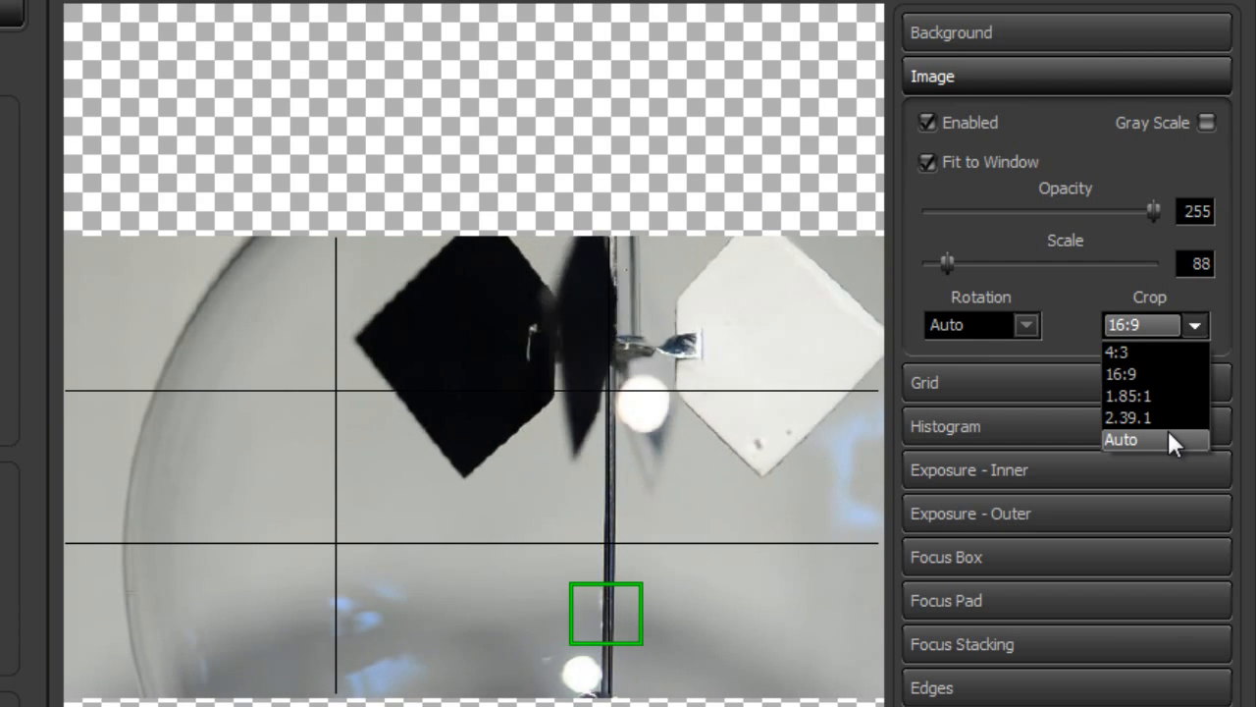
click(1168, 428)
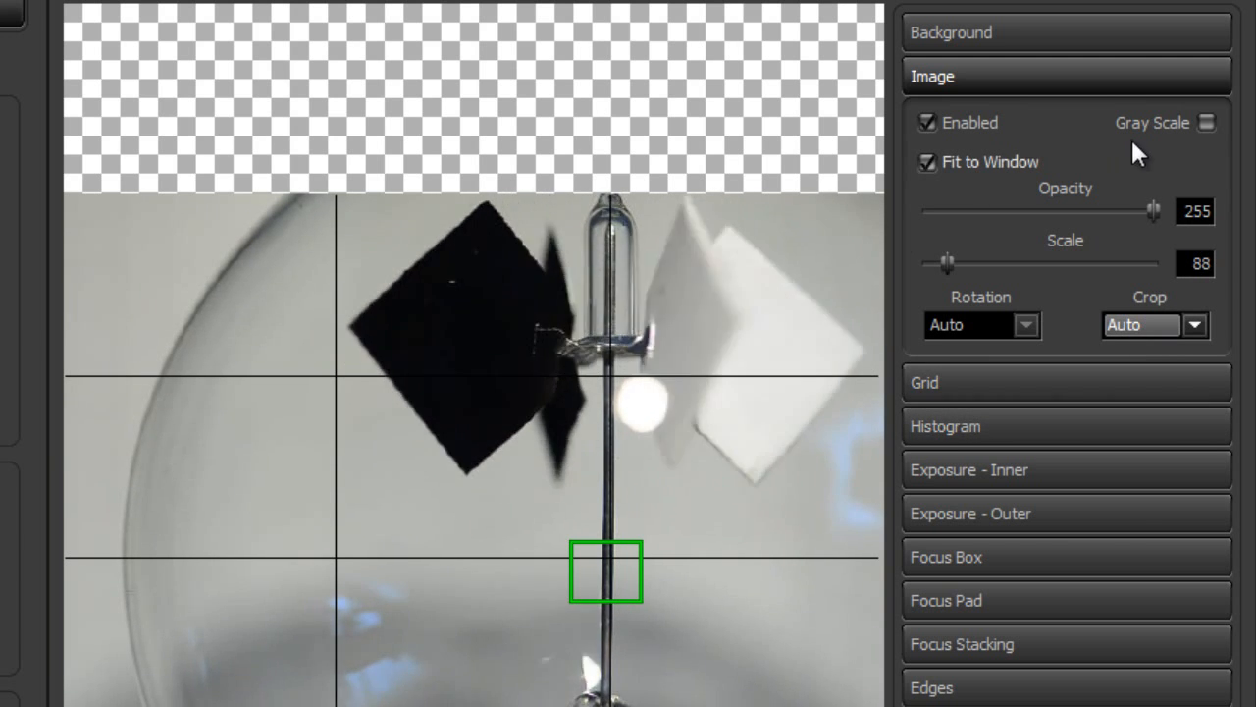
Try an image opacity of 110 and a scale of 84, restoring full opacity and Fit to Window
drag(1149, 208, 1021, 213)
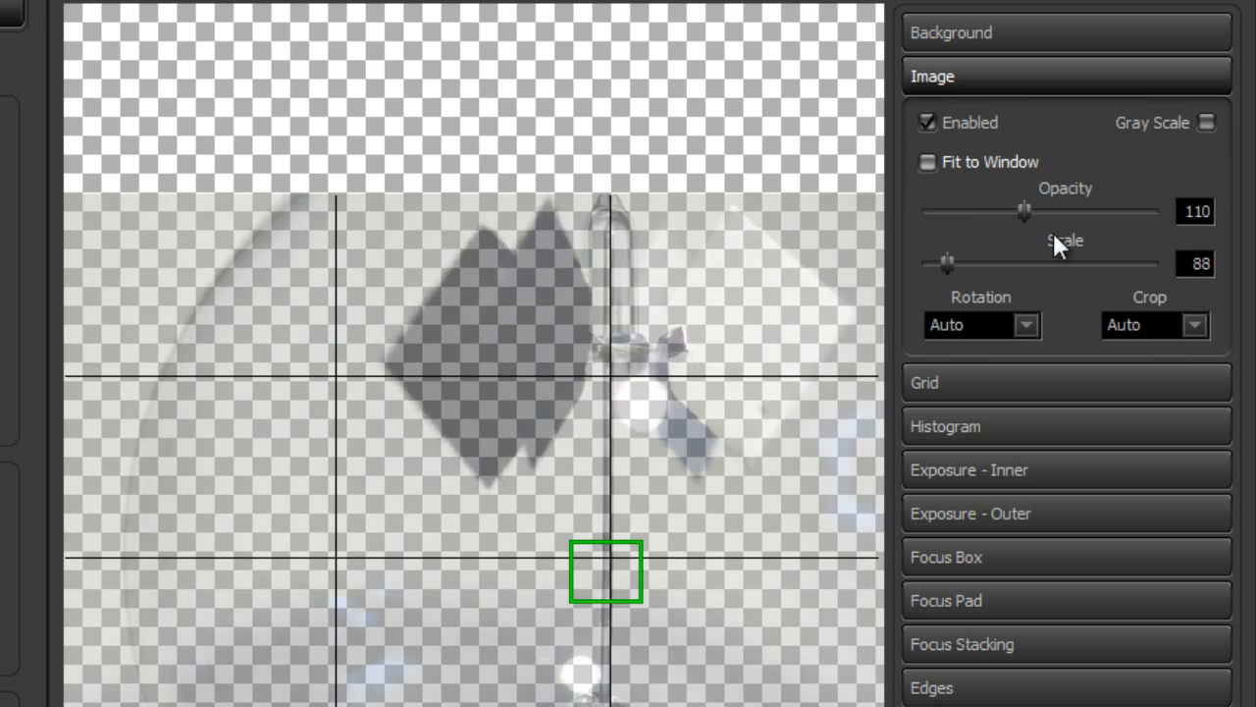
double_click(1022, 211)
mouse_move(946, 262)
mouse_down()
mouse_move(1060, 265)
mouse_move(950, 263)
mouse_up()
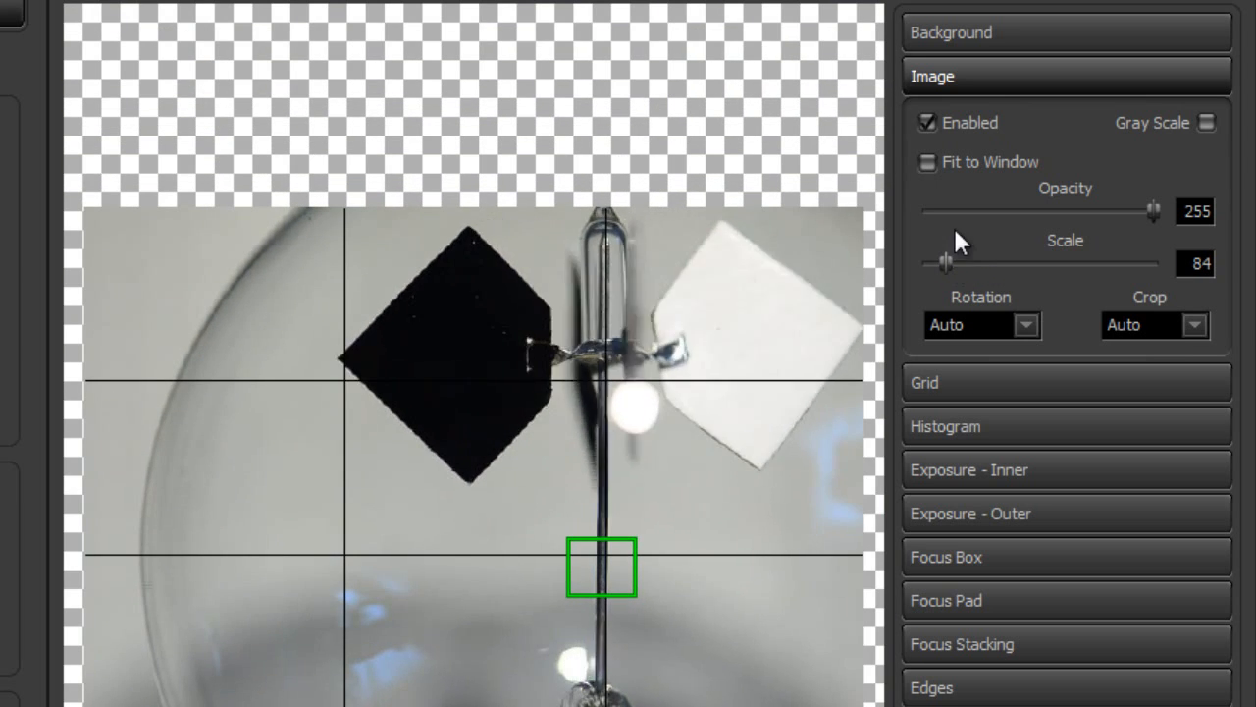
click(972, 165)
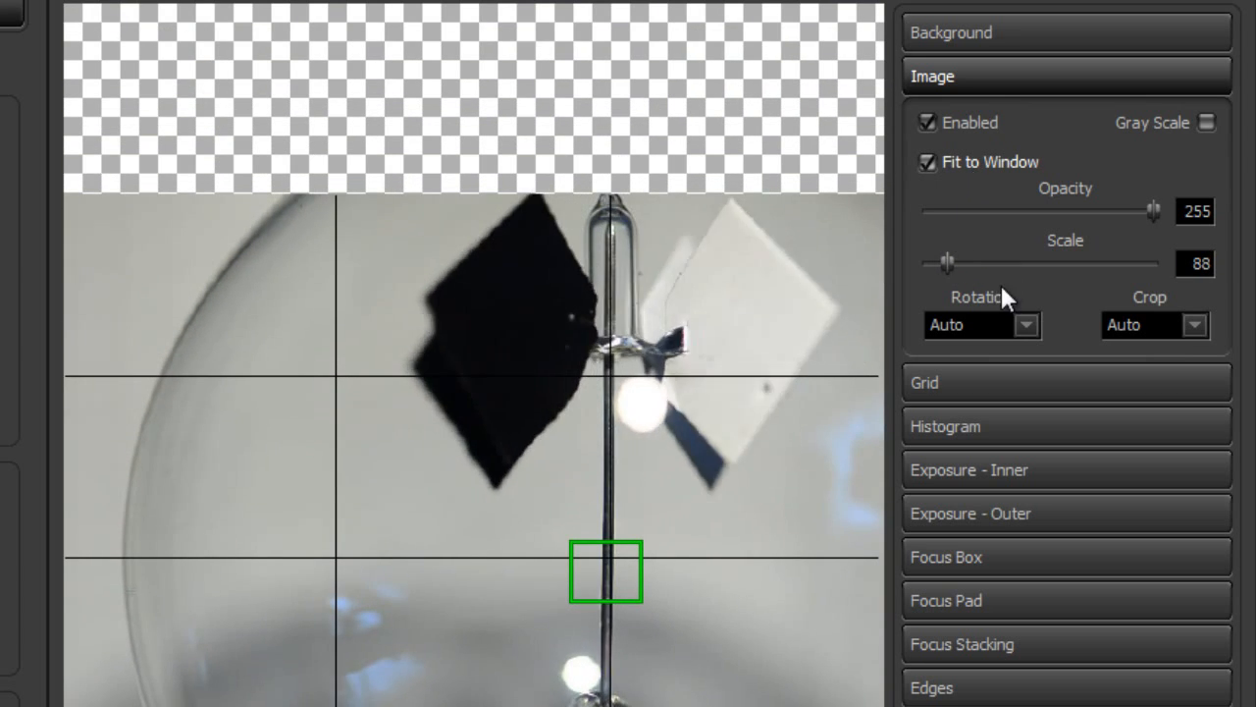
Try the Gray Scale option on the preview image at full opacity and return it to color
drag(1149, 212, 1195, 173)
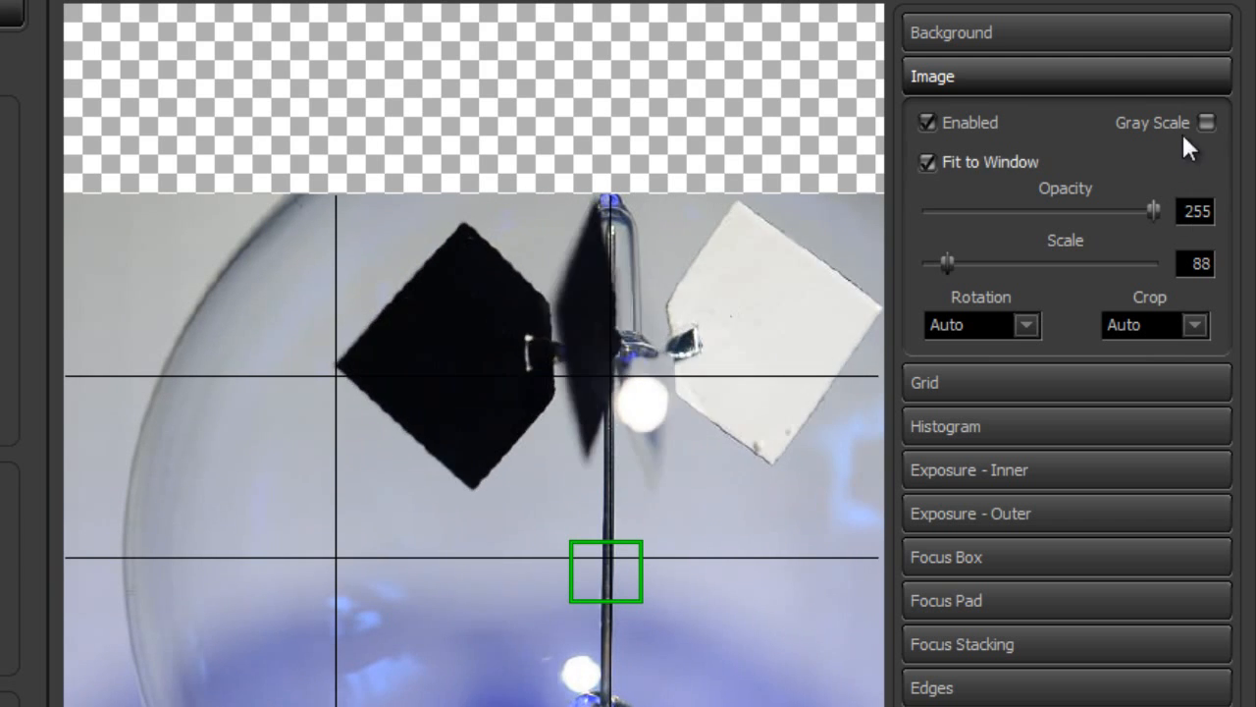
click(1206, 122)
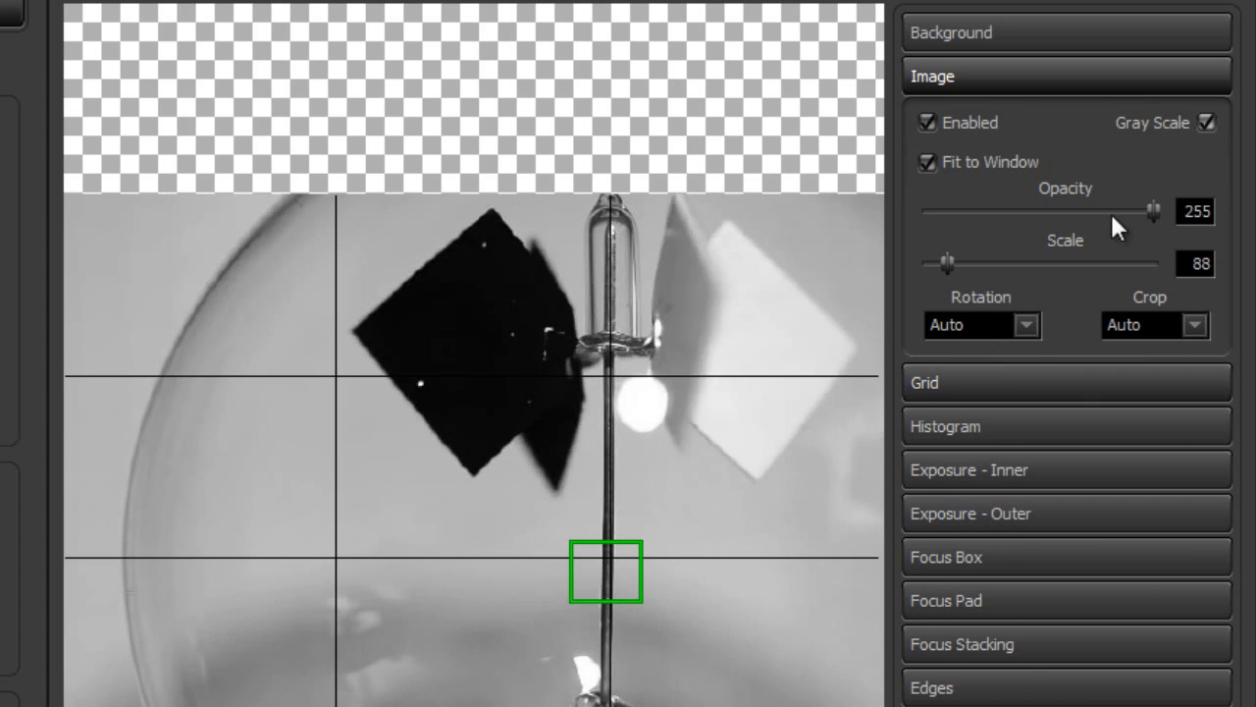
click(1206, 123)
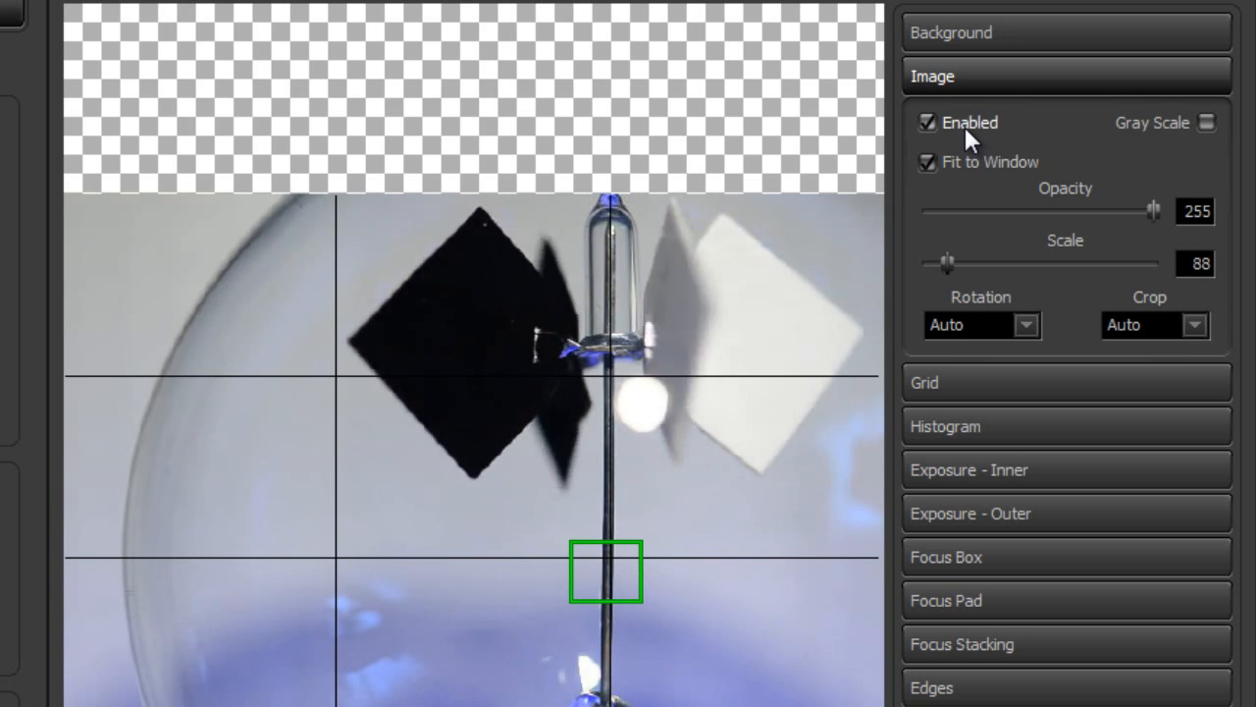
Hide the preview image, try the inner exposure overlay on its own and turn the image back on
click(957, 128)
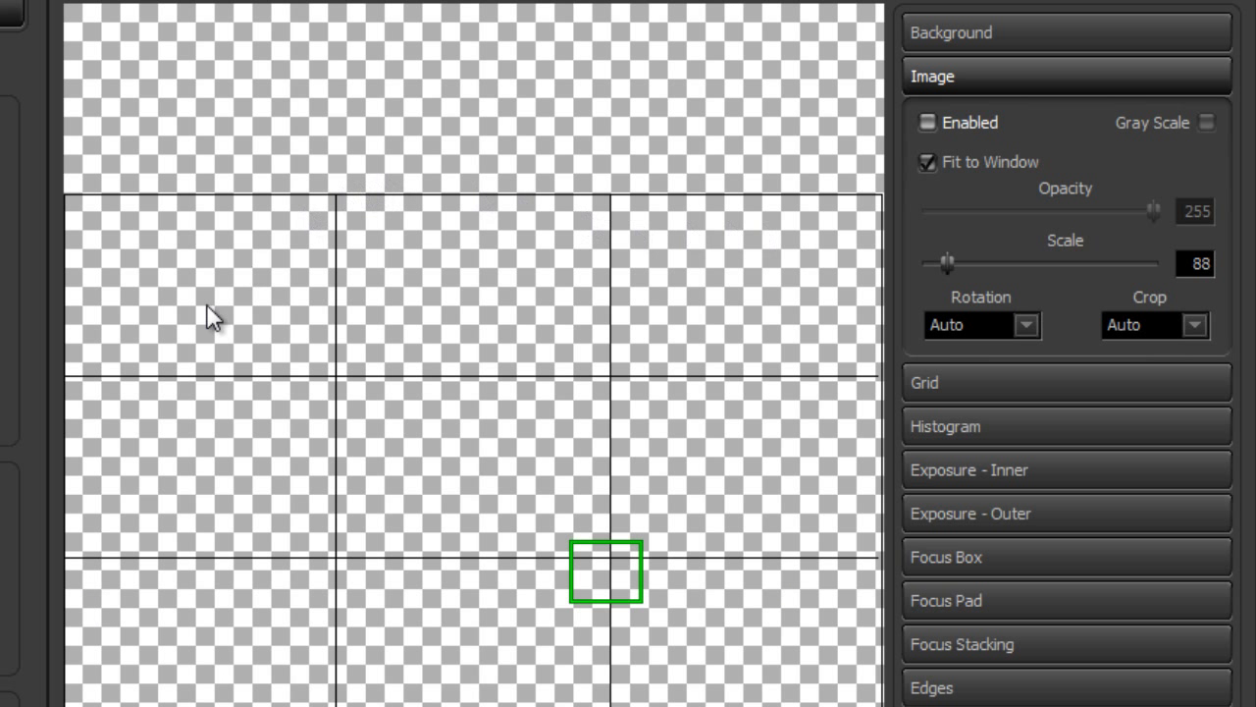
click(976, 473)
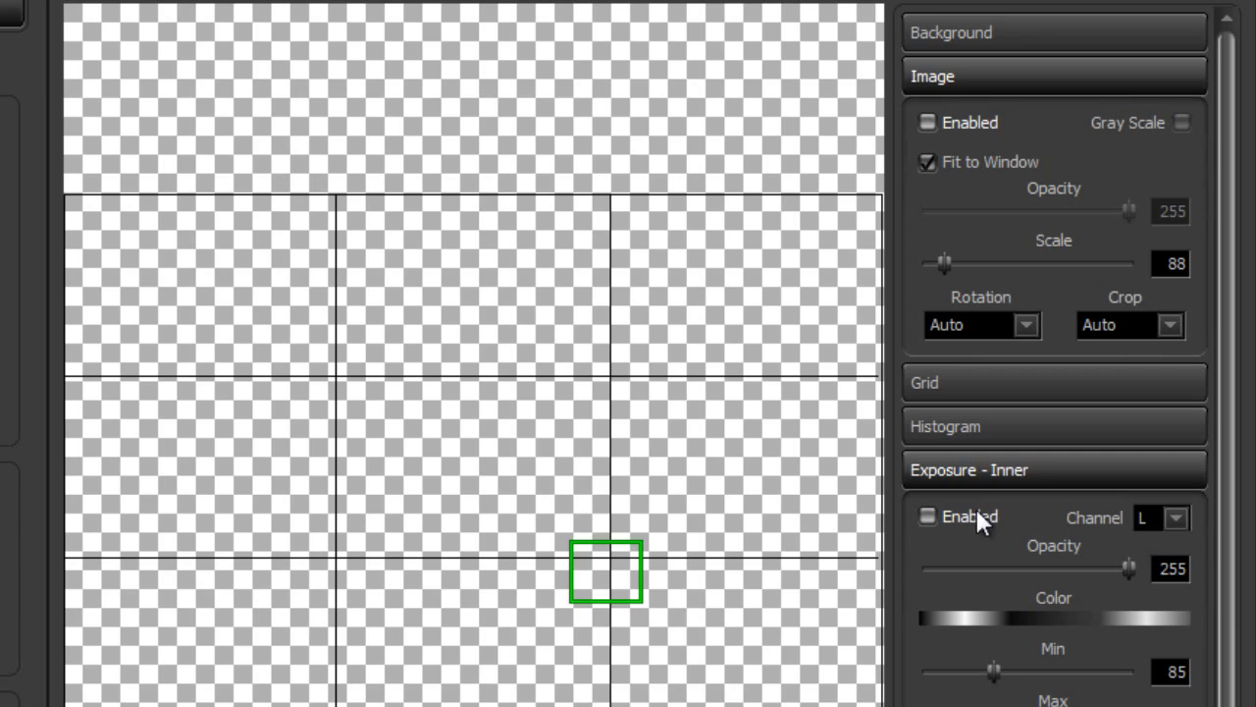
click(977, 514)
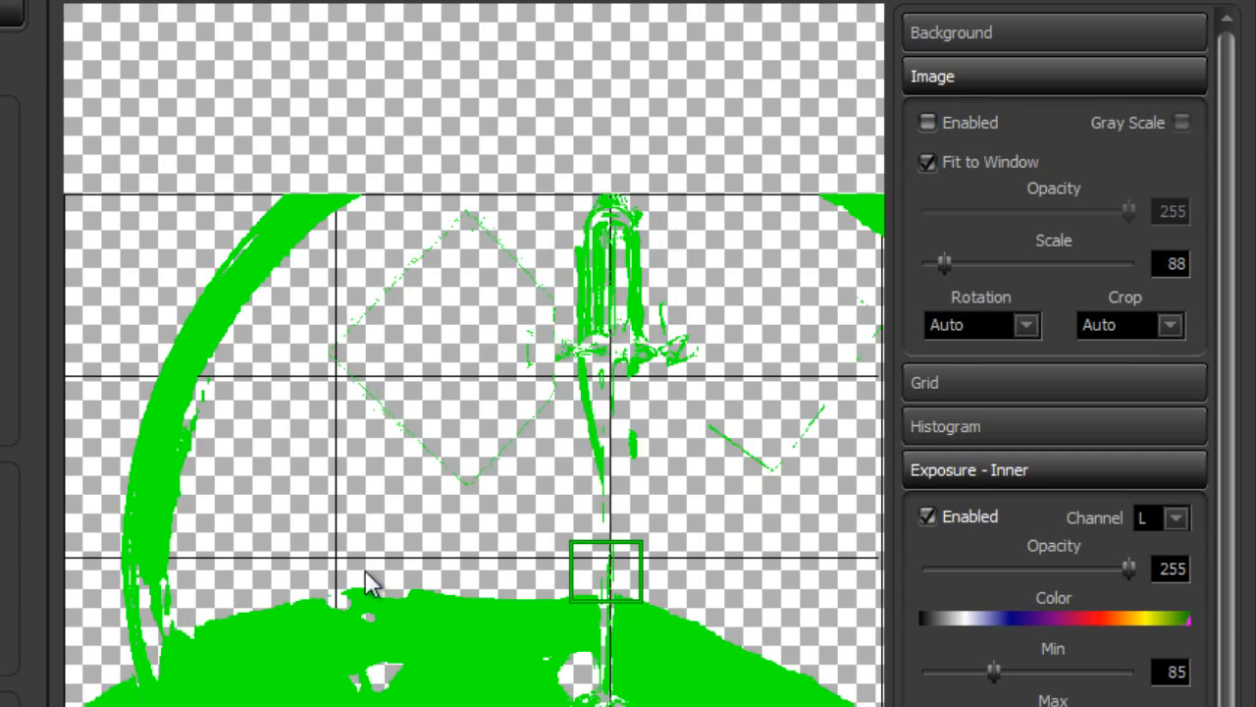
click(986, 506)
click(1005, 469)
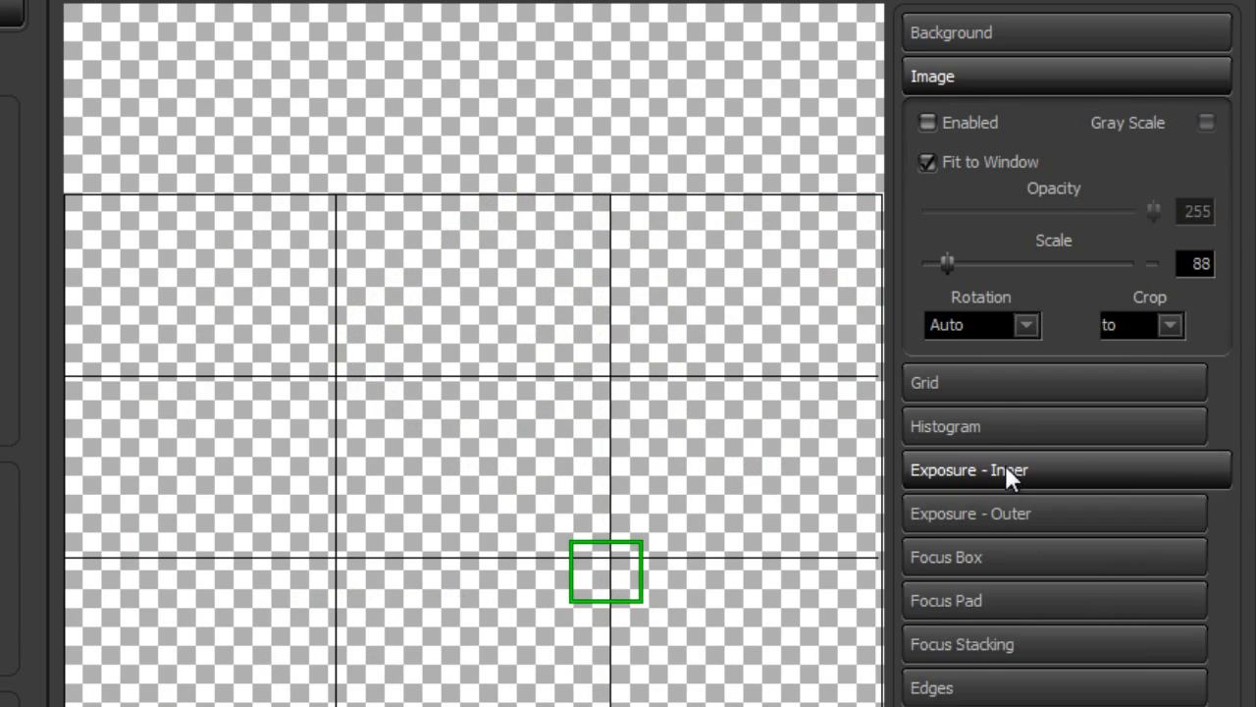
click(983, 119)
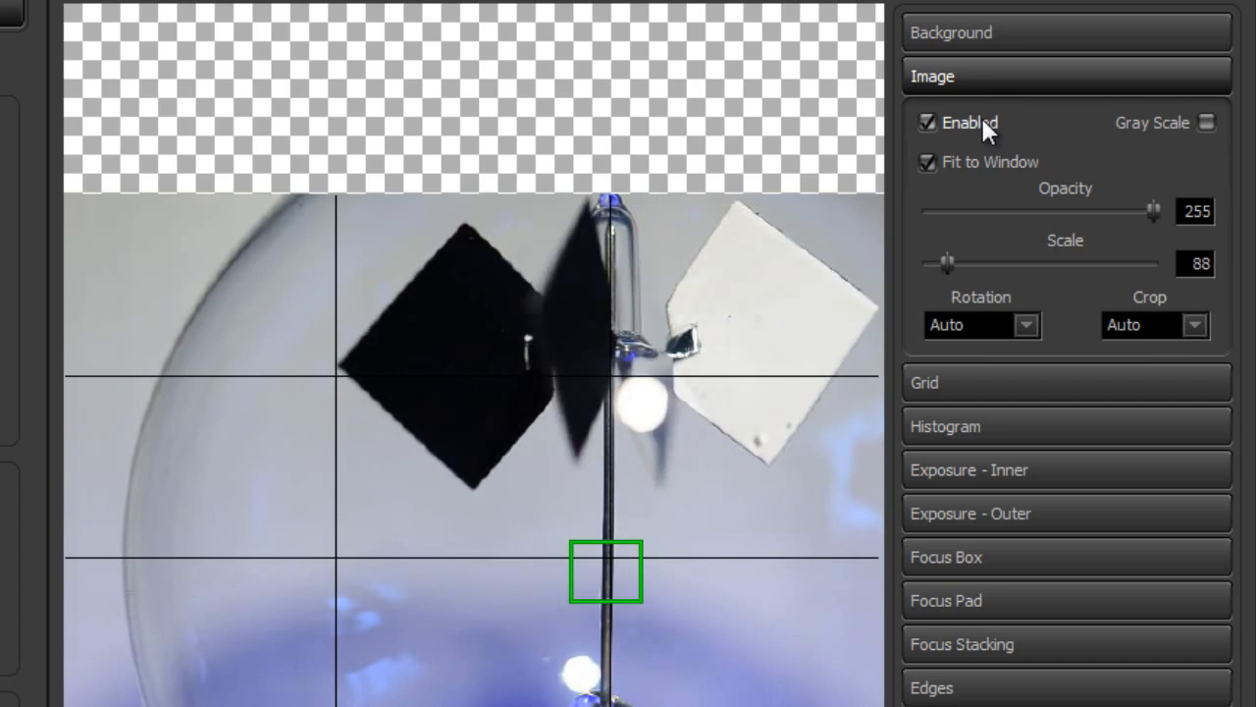
Collapse the Image settings, expand the Grid settings and try other grid colors, returning to black
click(972, 76)
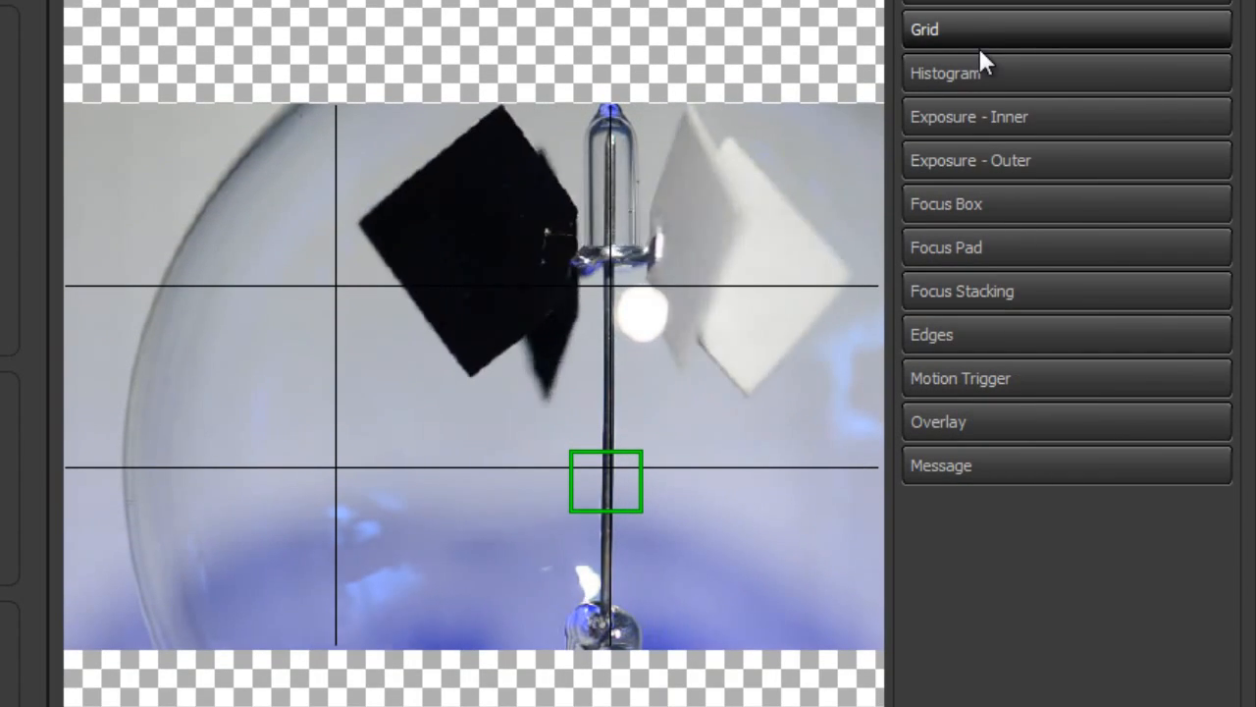
click(977, 45)
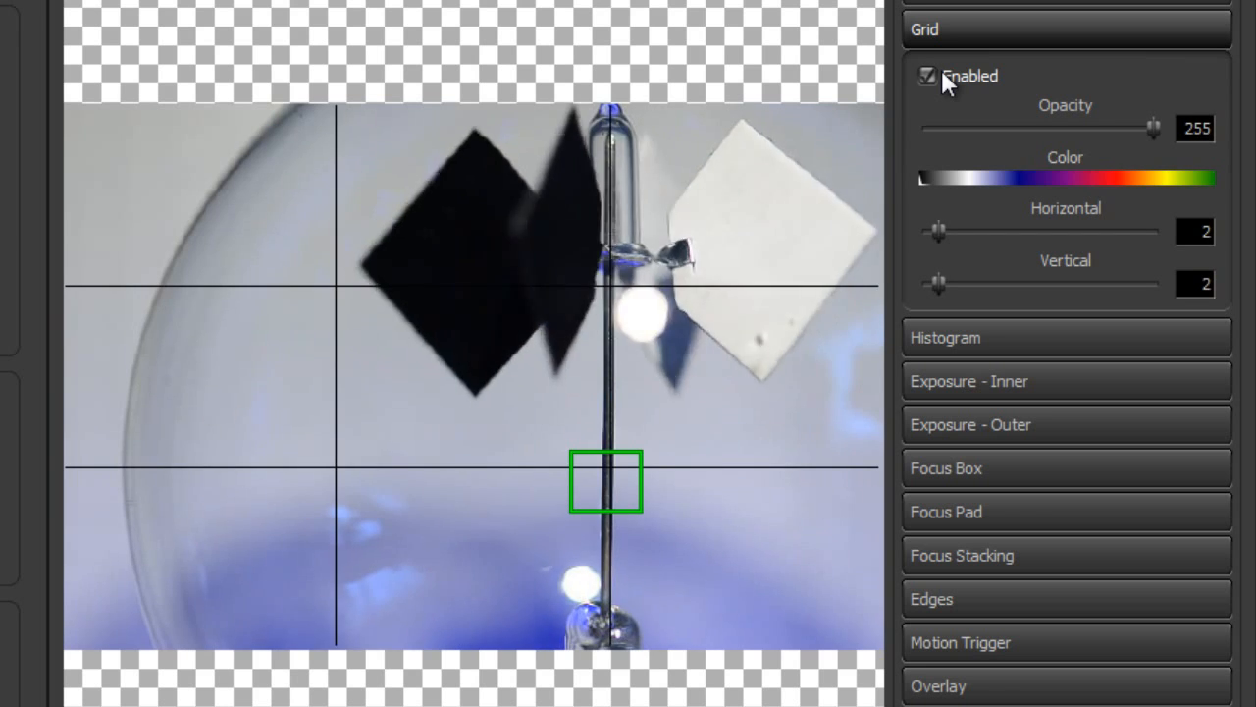
mouse_move(1153, 128)
mouse_down()
mouse_move(932, 137)
mouse_move(1173, 131)
mouse_up()
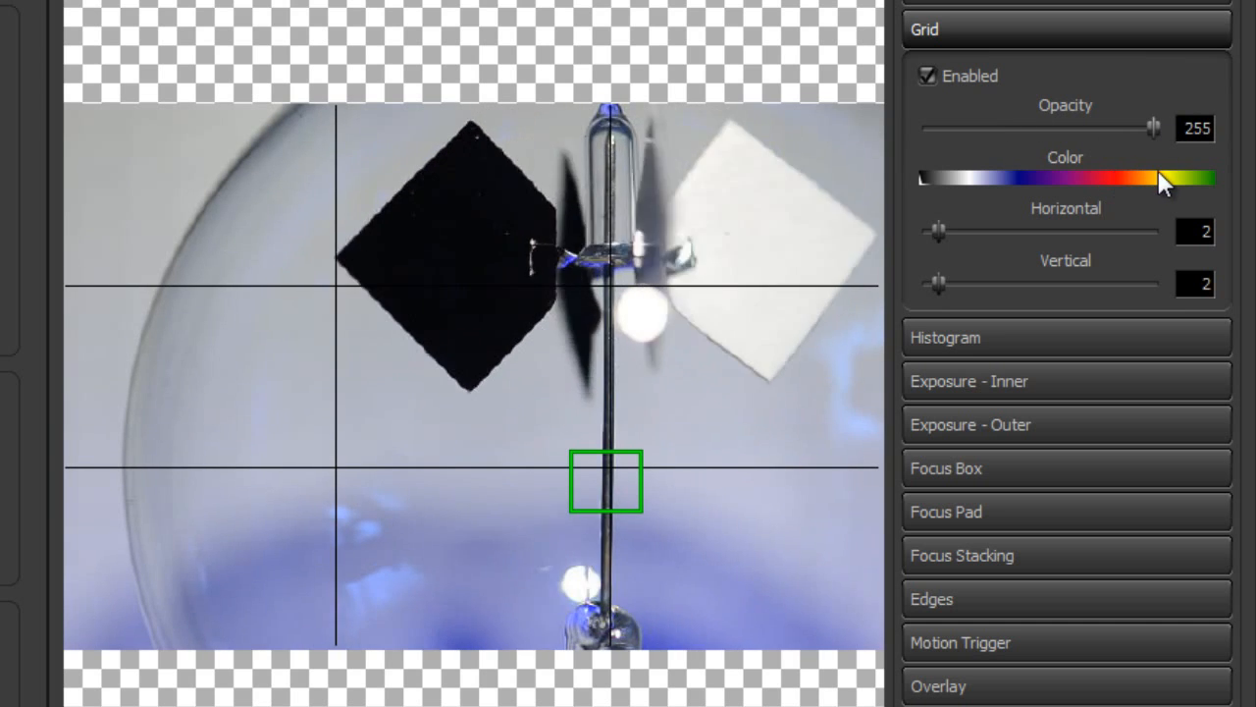
mouse_move(1154, 177)
mouse_down()
mouse_move(1200, 178)
mouse_move(928, 173)
mouse_move(912, 175)
mouse_move(930, 188)
mouse_move(922, 177)
mouse_move(1030, 186)
mouse_move(900, 187)
mouse_up()
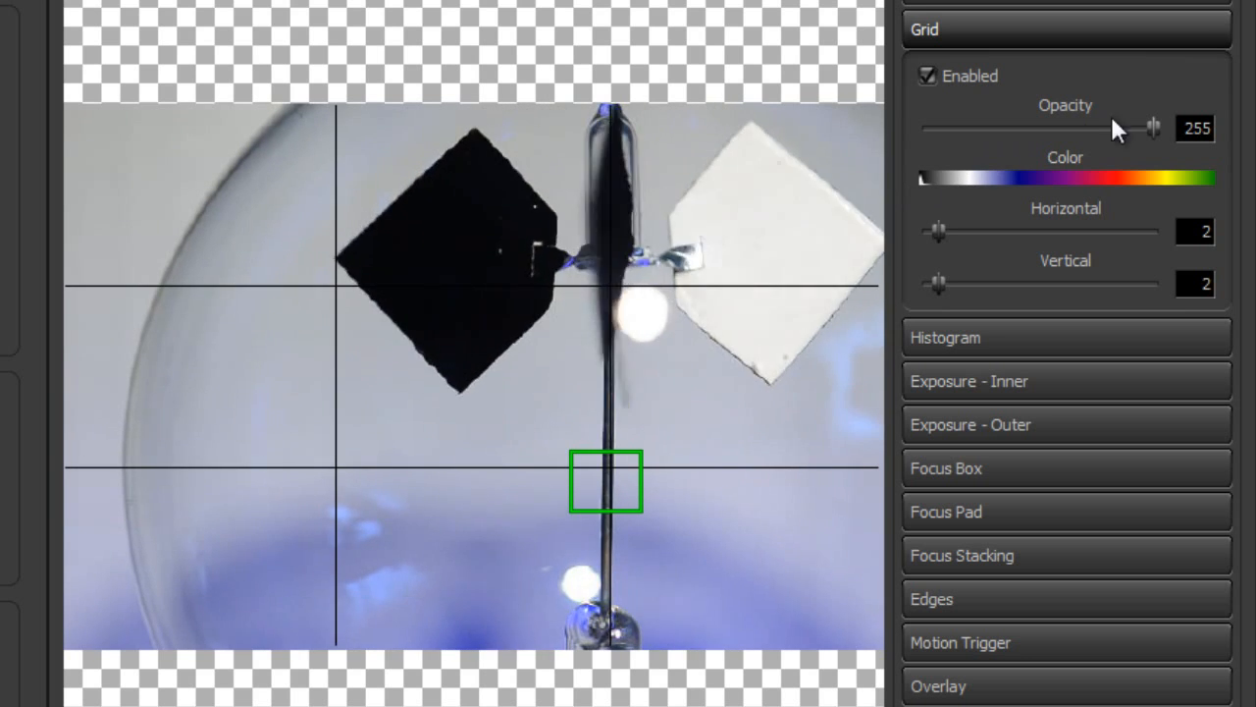
Set the grid's opacity to 65 with 9 horizontal and 10 vertical lines
drag(1153, 128, 987, 139)
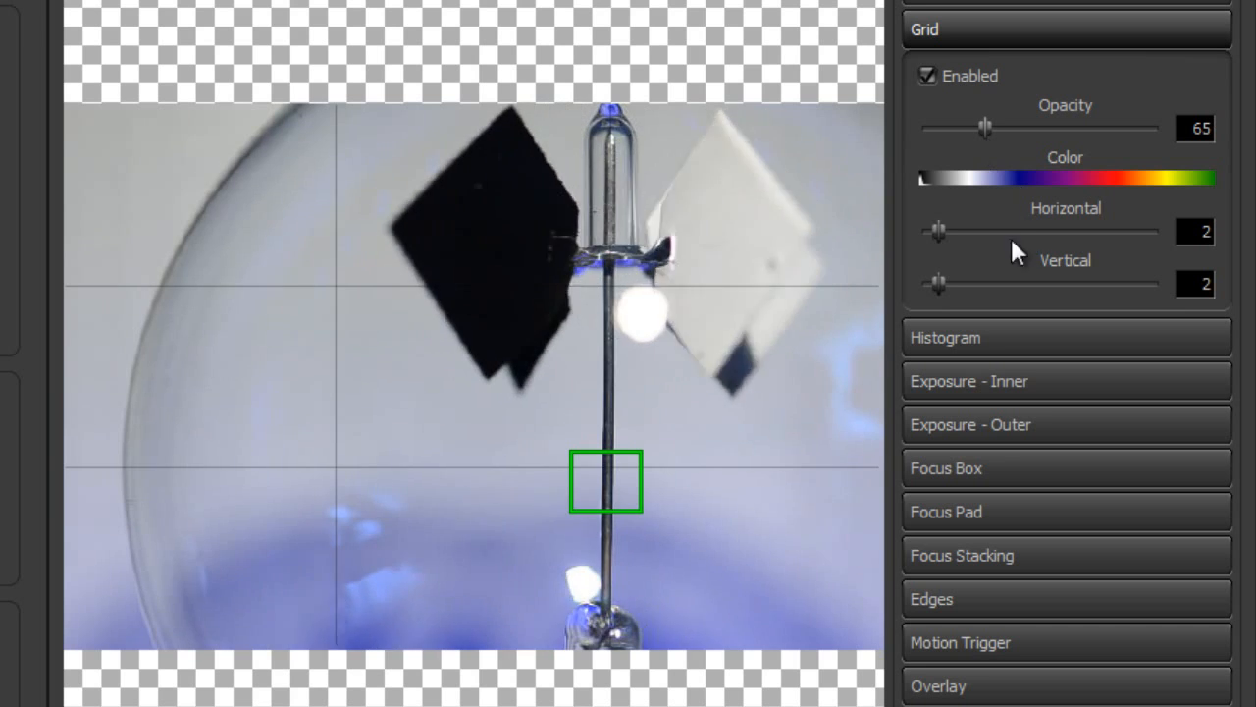
drag(939, 227, 1021, 236)
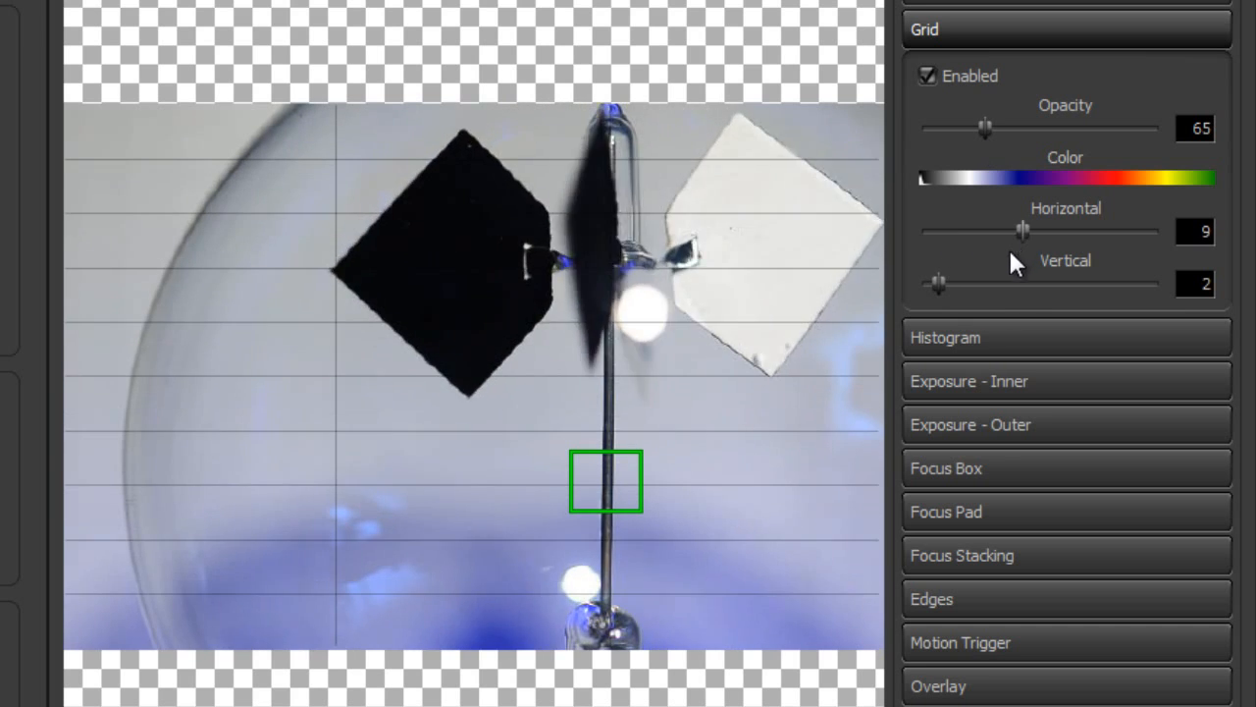
drag(938, 282, 1031, 284)
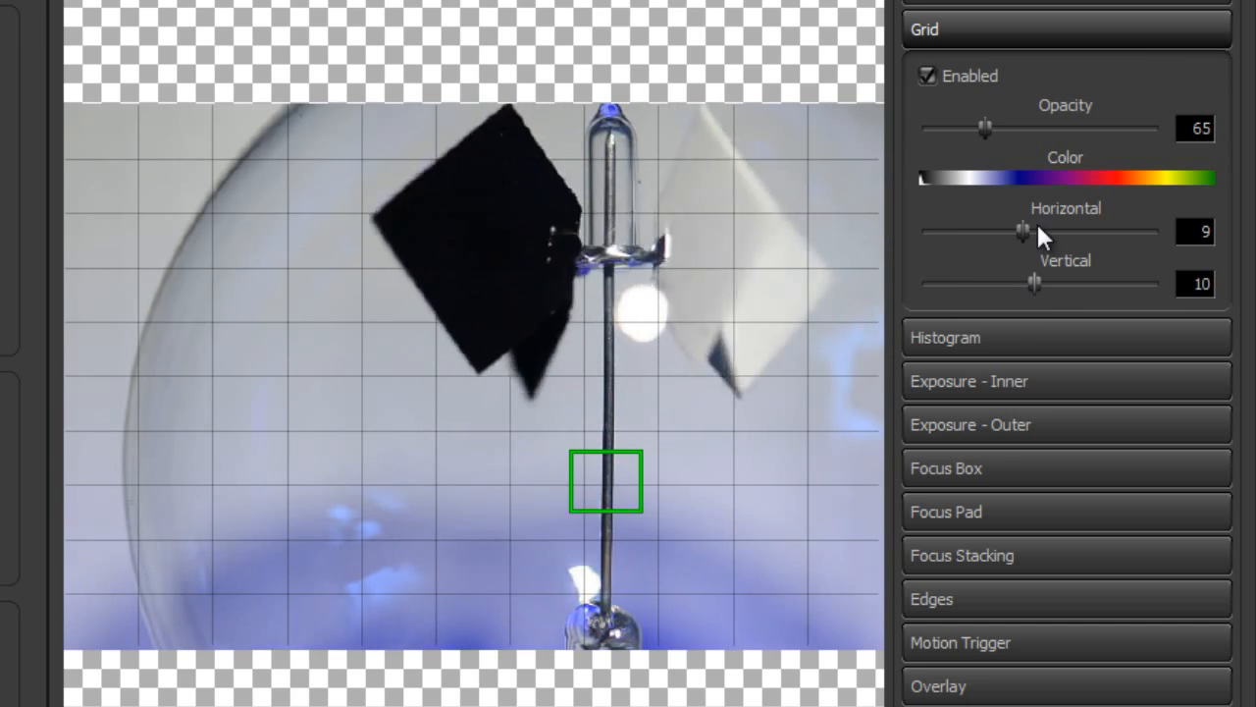
Reduce the grid to 2 horizontal and 2 vertical lines
drag(1019, 231, 944, 232)
click(1049, 283)
drag(1044, 283, 949, 276)
drag(949, 231, 936, 232)
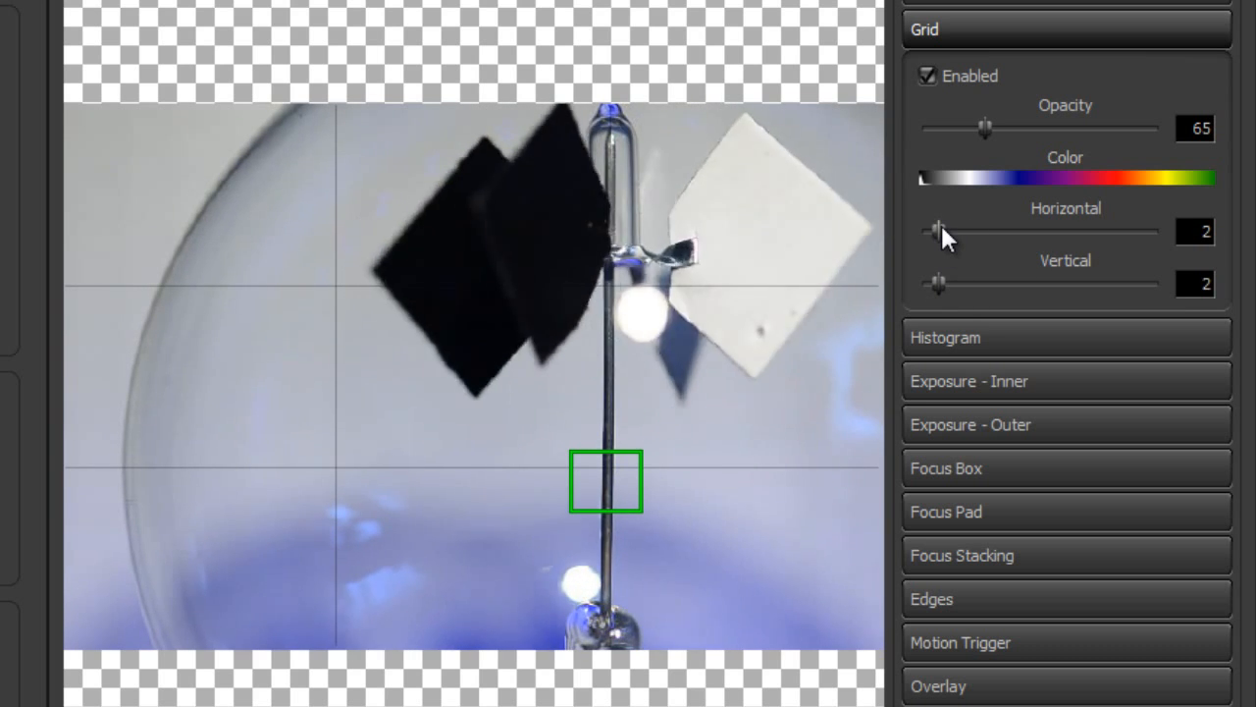
Try stepping the grid's horizontal line count up and down one at a time, ending at 2
drag(946, 229, 960, 206)
key(Right)
key(Right)
key(Right)
key(Left)
key(Left)
key(Left)
key(Left)
key(Left)
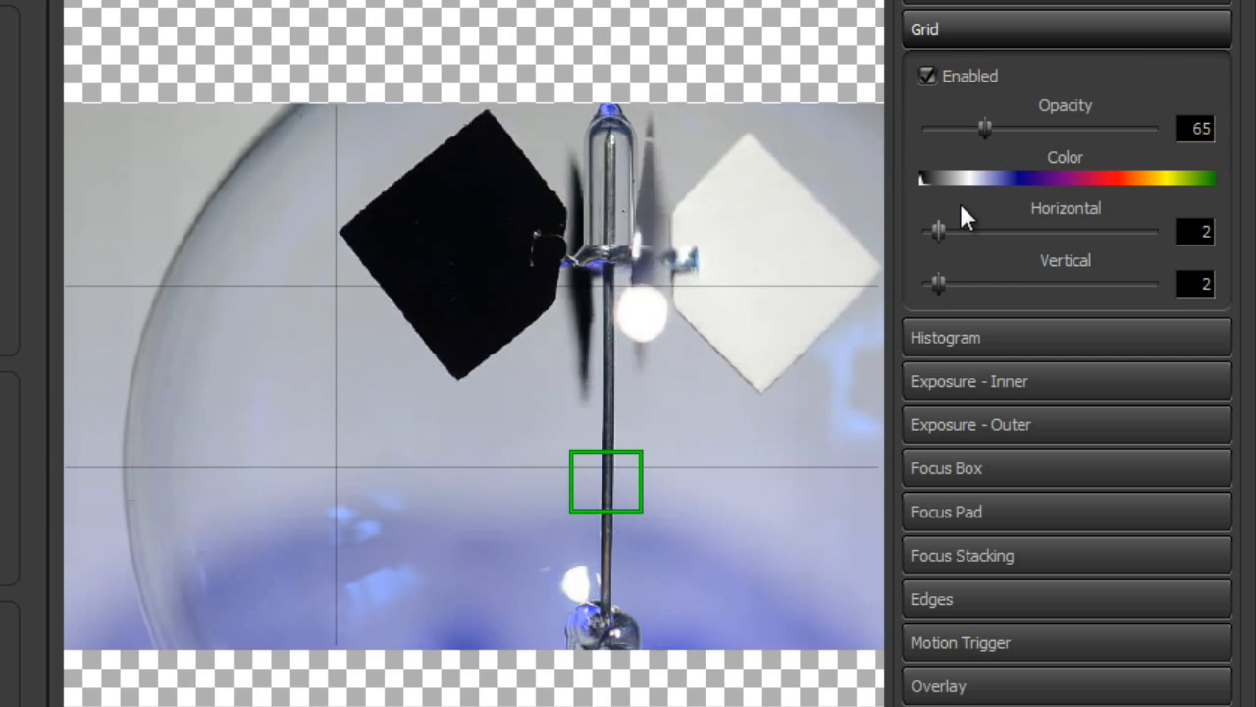
double_click(1205, 231)
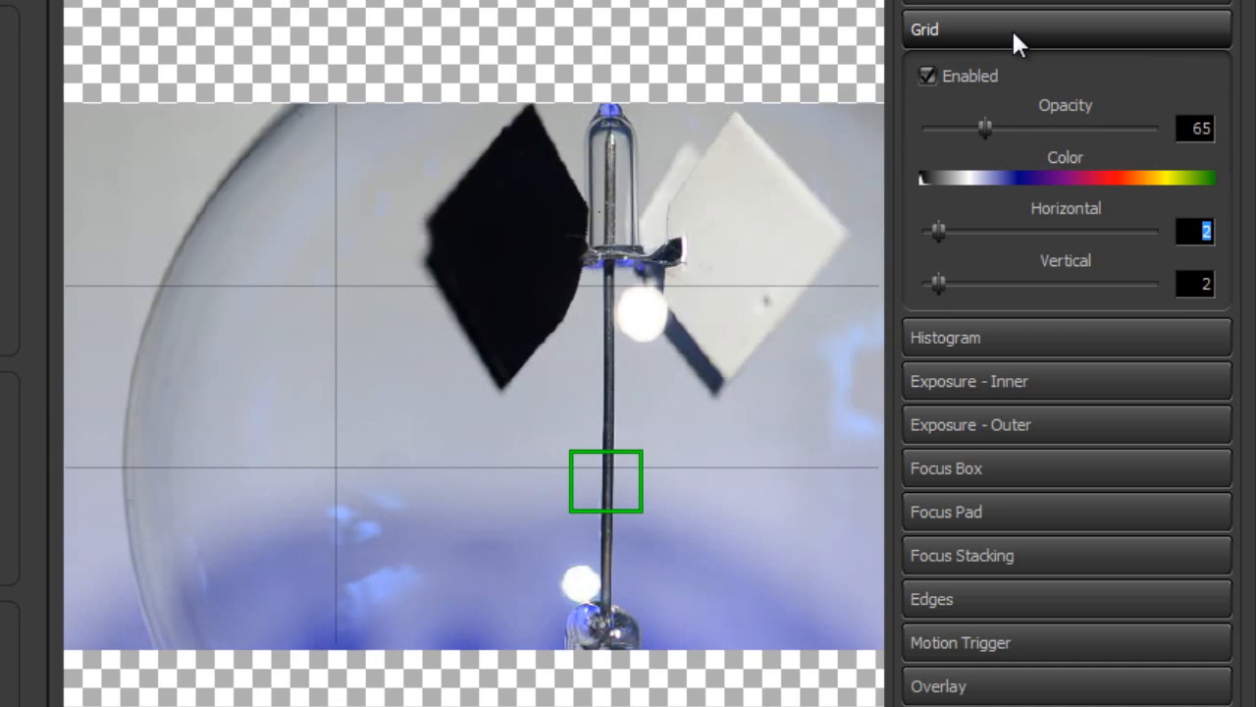
Collapse the Grid settings, expand the Focus Box settings and turn off the focus box
click(1010, 29)
click(1022, 76)
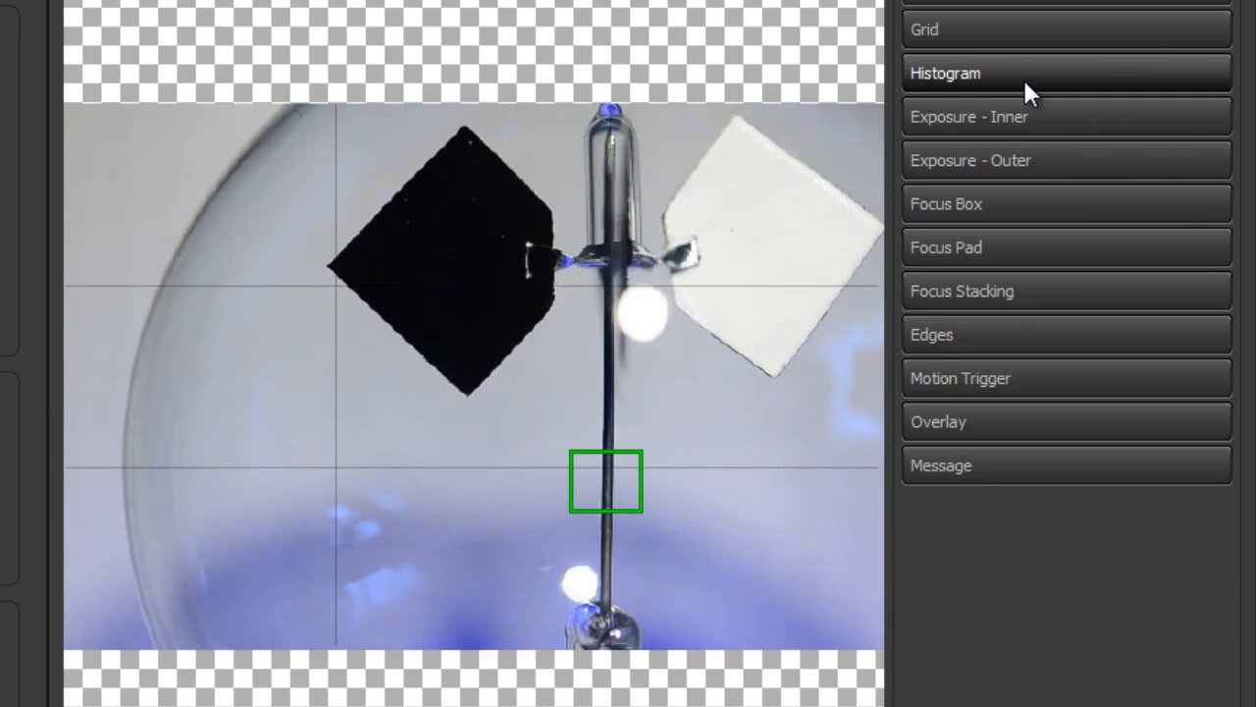
click(978, 214)
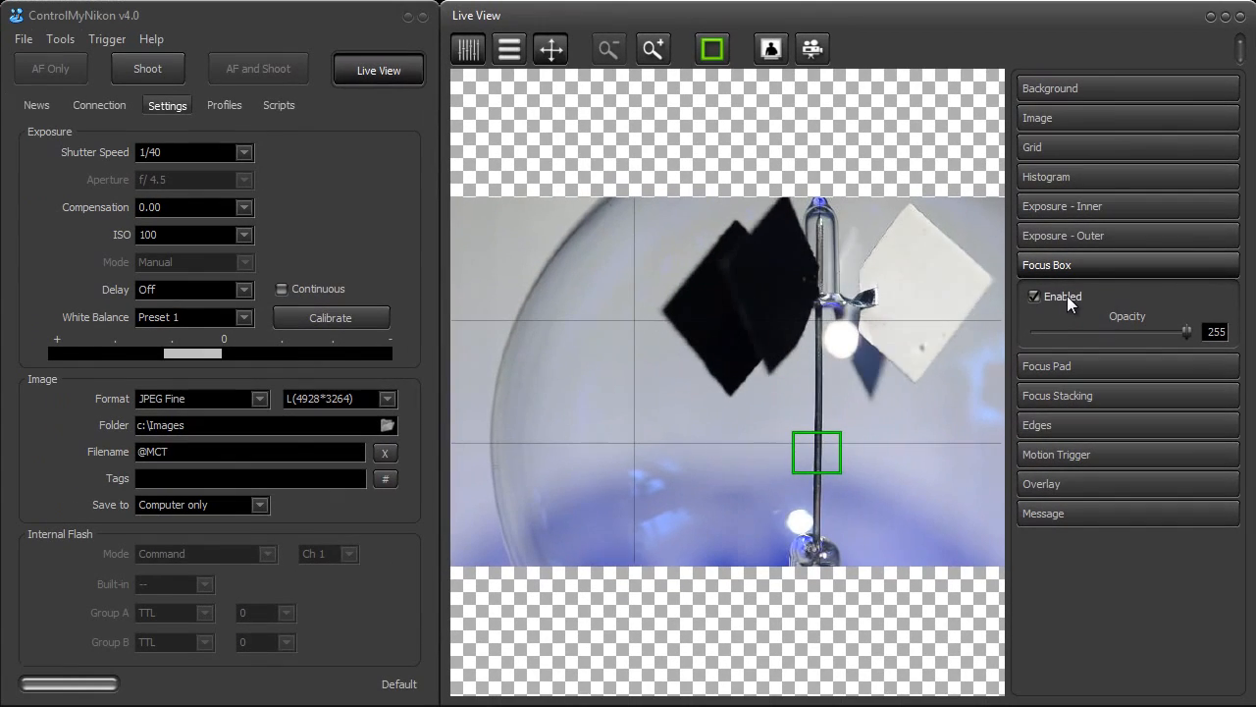
click(988, 276)
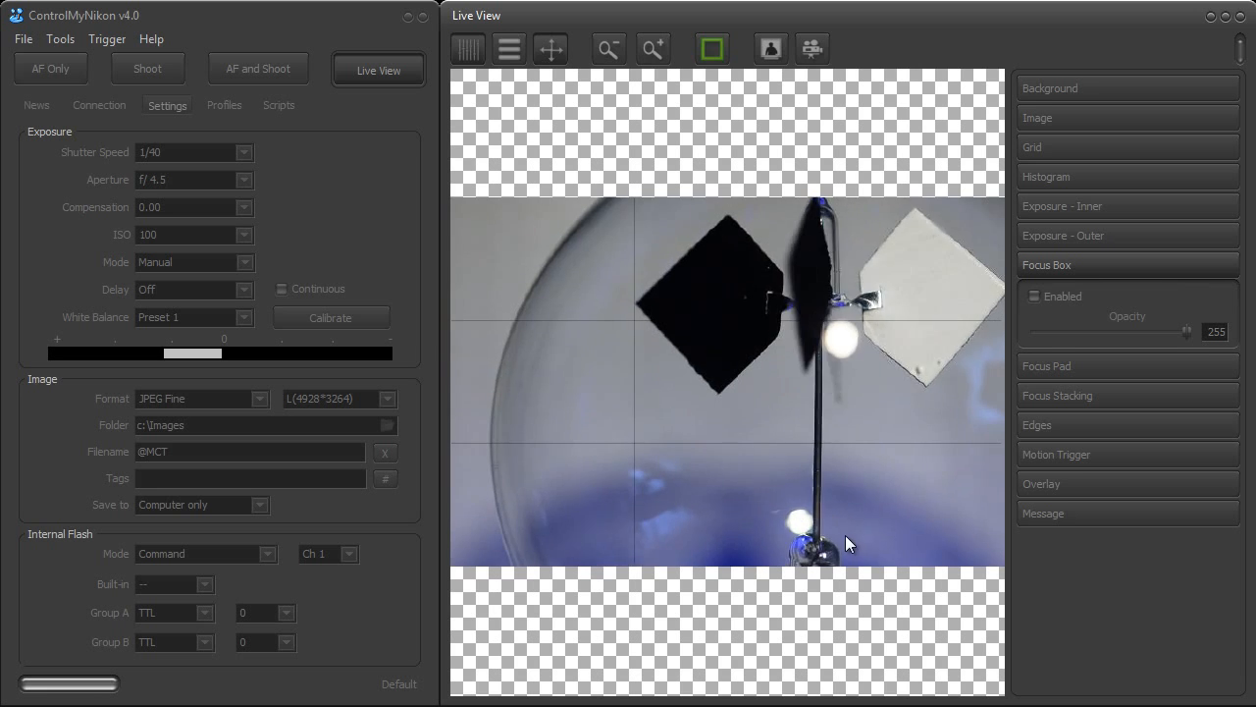
Zoom the live preview in and back out with the focus box hidden, and run autofocus
click(648, 49)
click(645, 52)
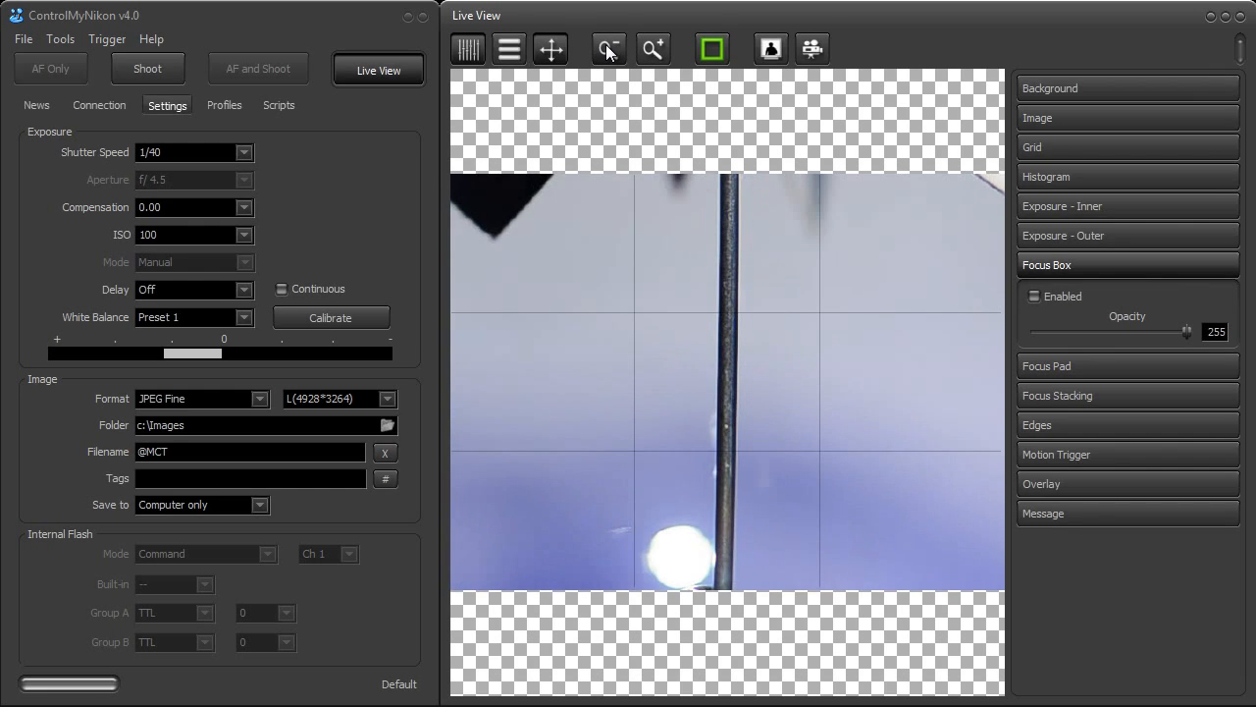
click(607, 53)
click(606, 52)
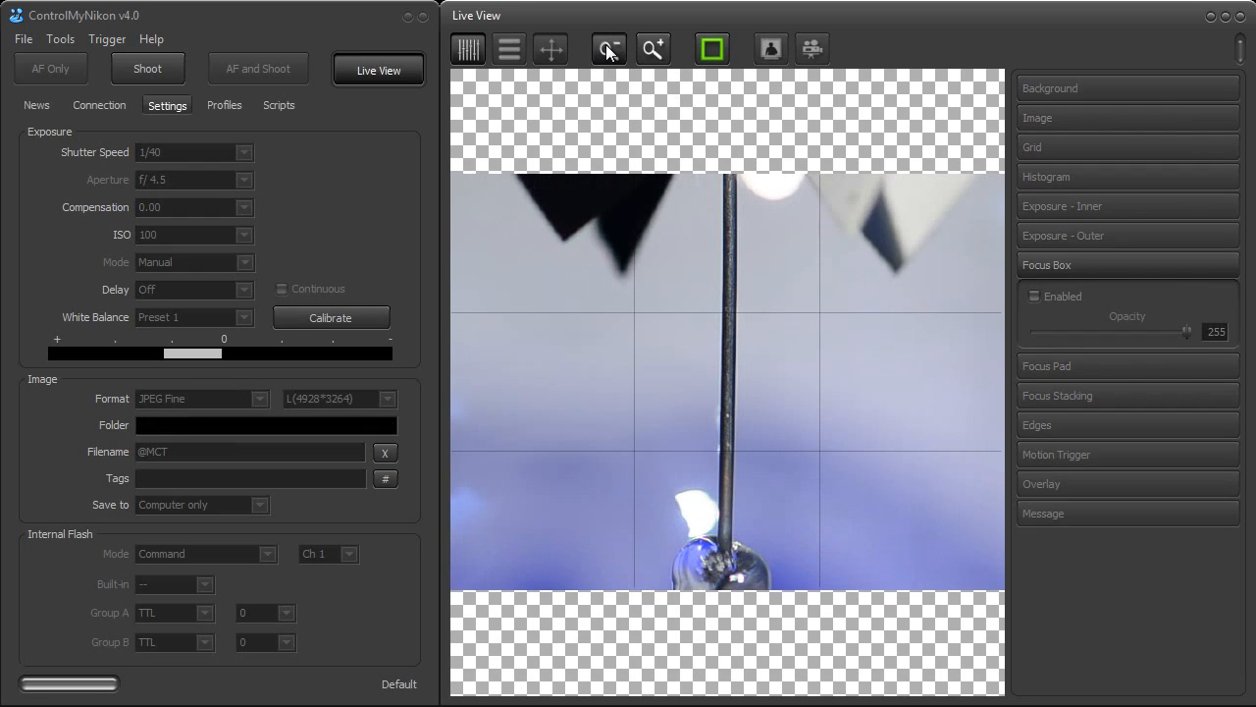
click(712, 48)
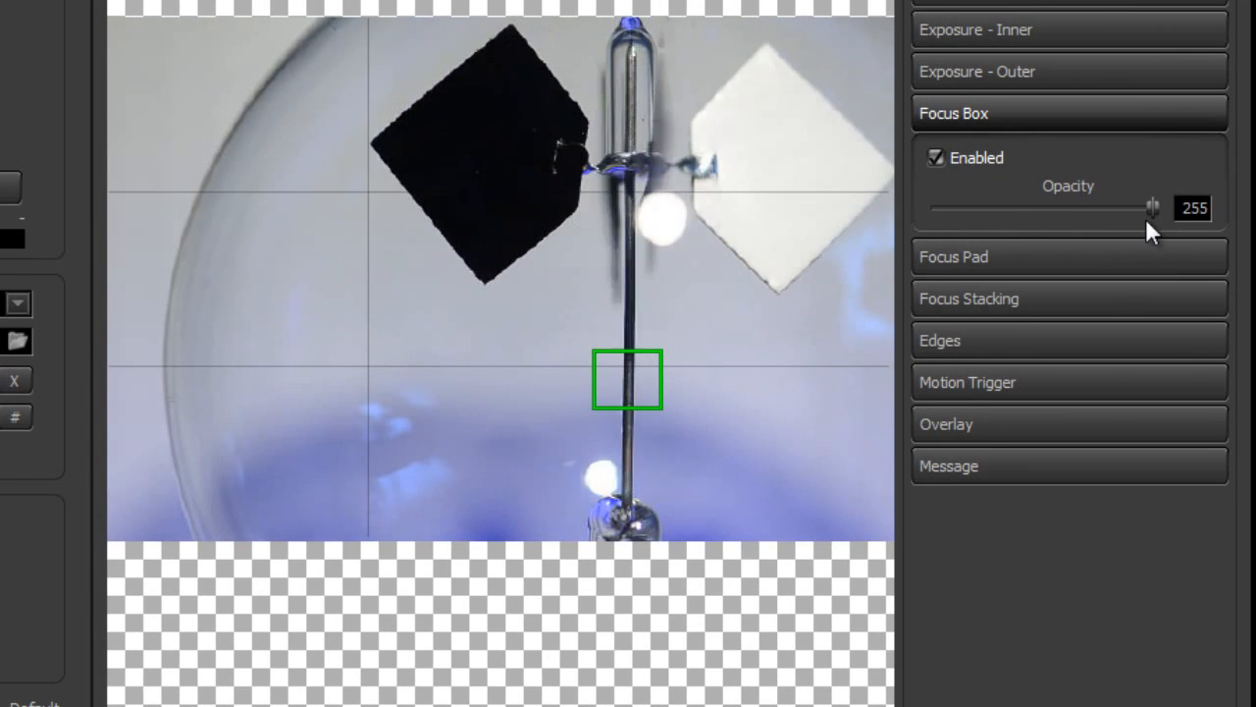
Adjust the focus box's opacity and switch from the Focus Box to the Focus Pad settings
mouse_move(1155, 208)
mouse_down()
mouse_move(984, 210)
mouse_move(1138, 208)
mouse_up()
click(996, 109)
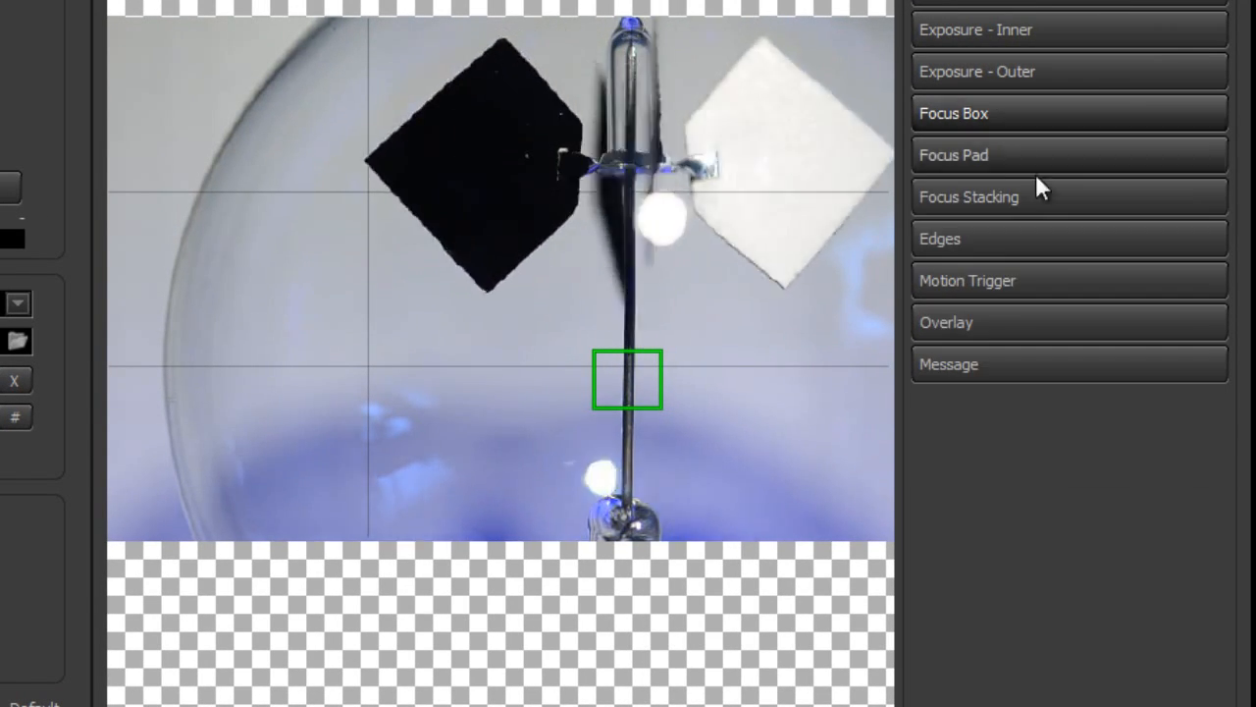
click(987, 157)
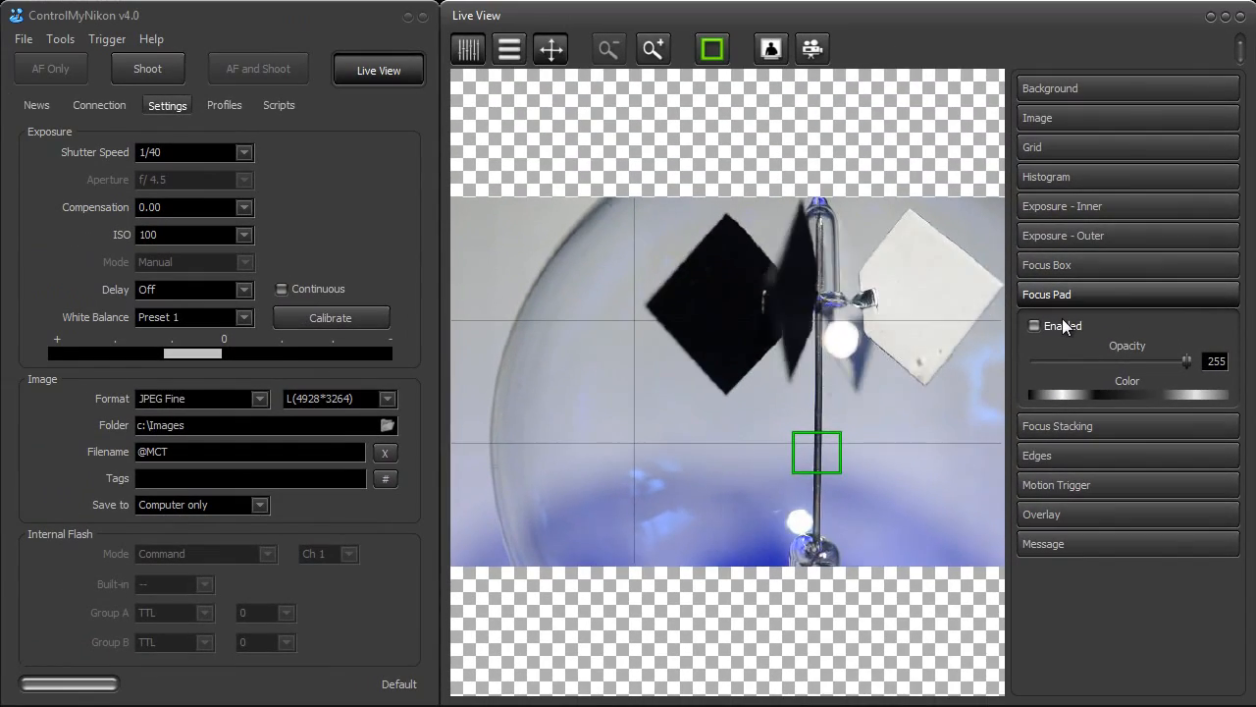
Enable the focus pad and set its opacity to 160 and its color to yellow
click(955, 225)
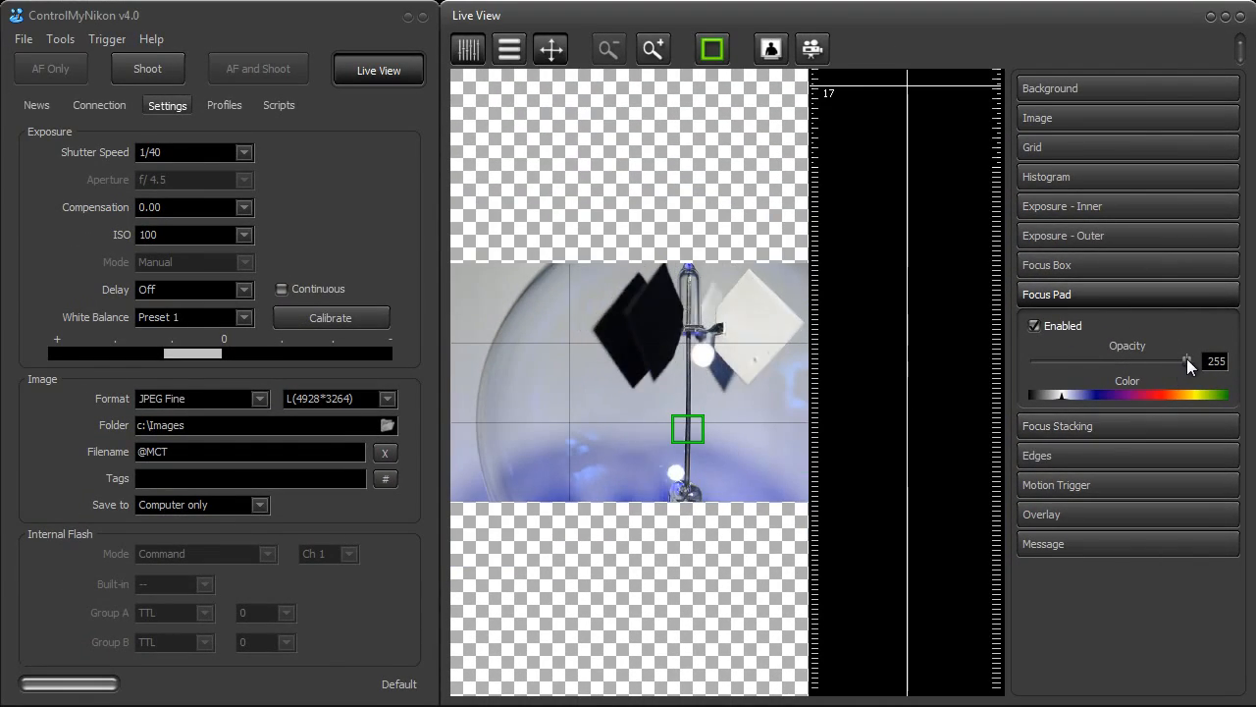
mouse_move(1186, 361)
mouse_down()
mouse_move(1129, 361)
mouse_move(1169, 401)
mouse_move(1202, 403)
mouse_up()
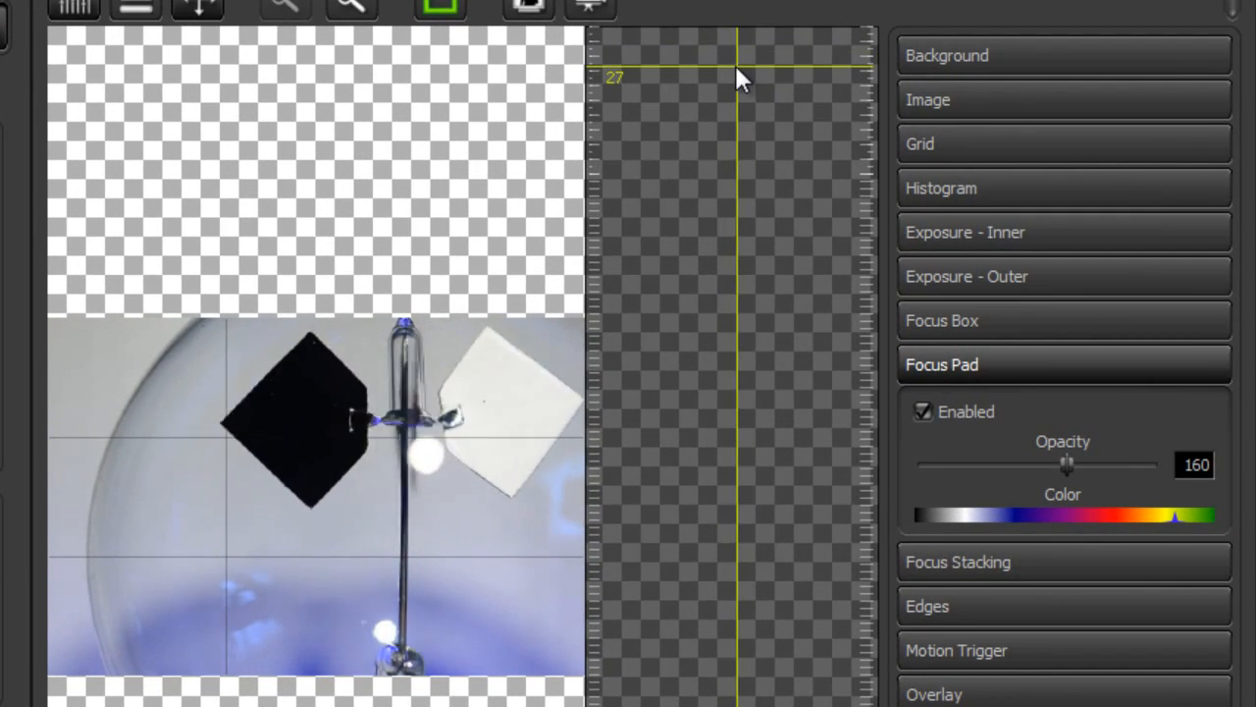
Shift the lens focus with the focus pad, then turn the pad off and collapse its settings
mouse_move(737, 69)
mouse_down()
mouse_move(677, 68)
mouse_move(796, 73)
mouse_move(737, 73)
mouse_up()
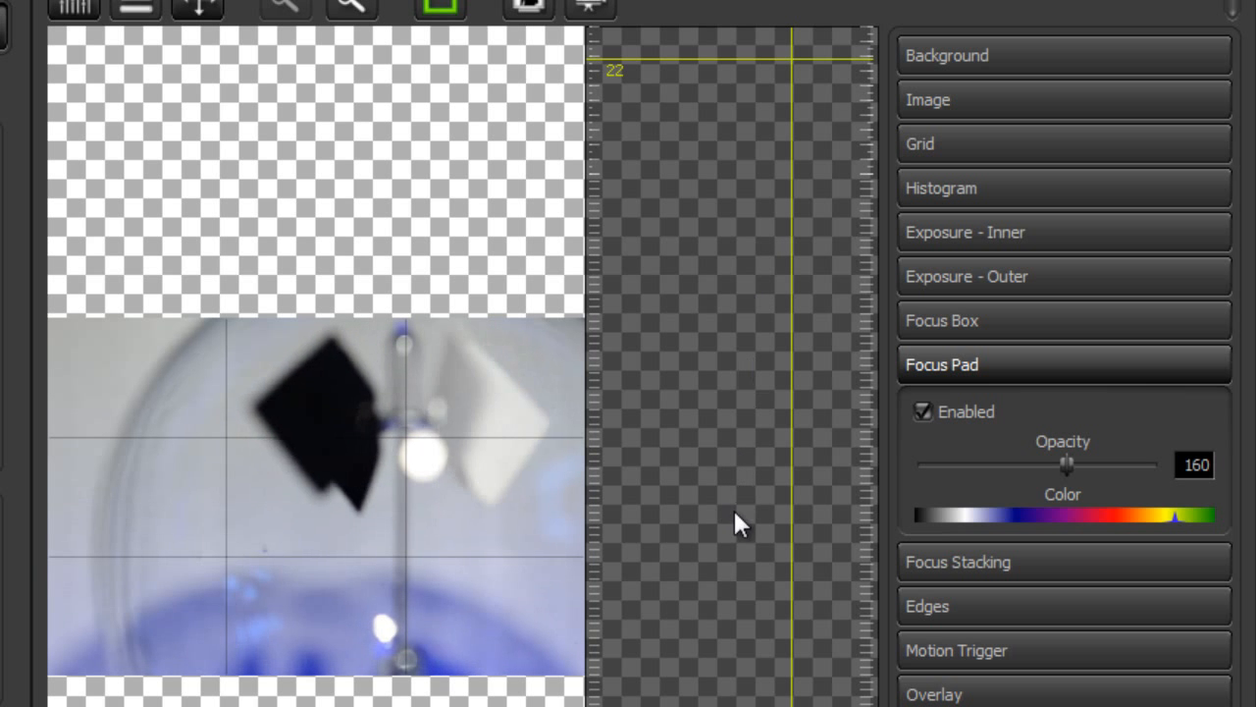
click(742, 548)
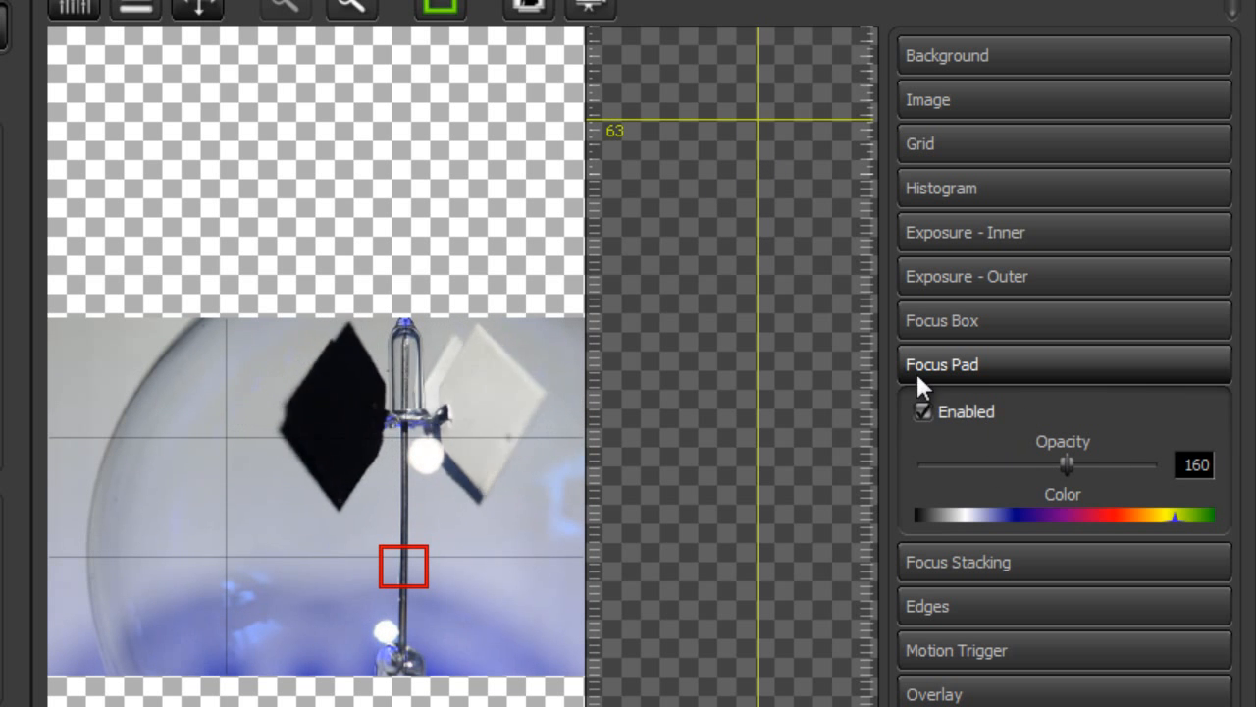
click(964, 406)
click(1001, 364)
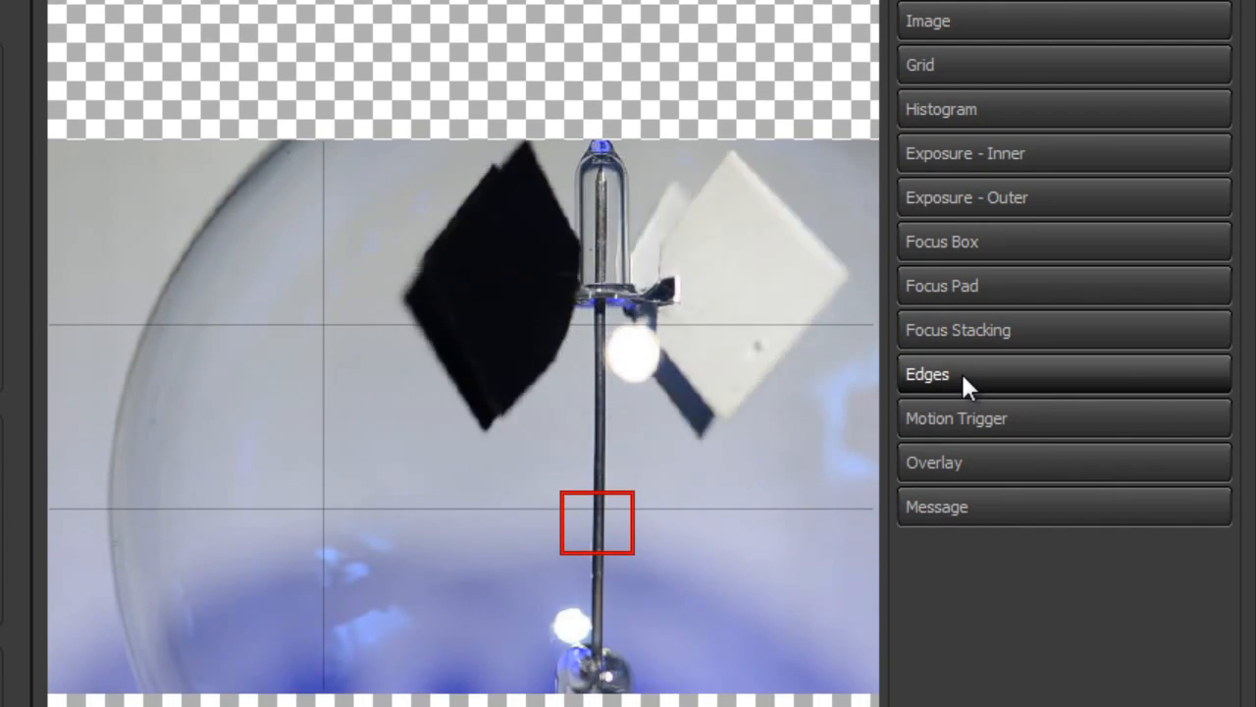
Expand the Edges settings, enable edge highlighting and change its color to yellow
click(962, 411)
click(953, 417)
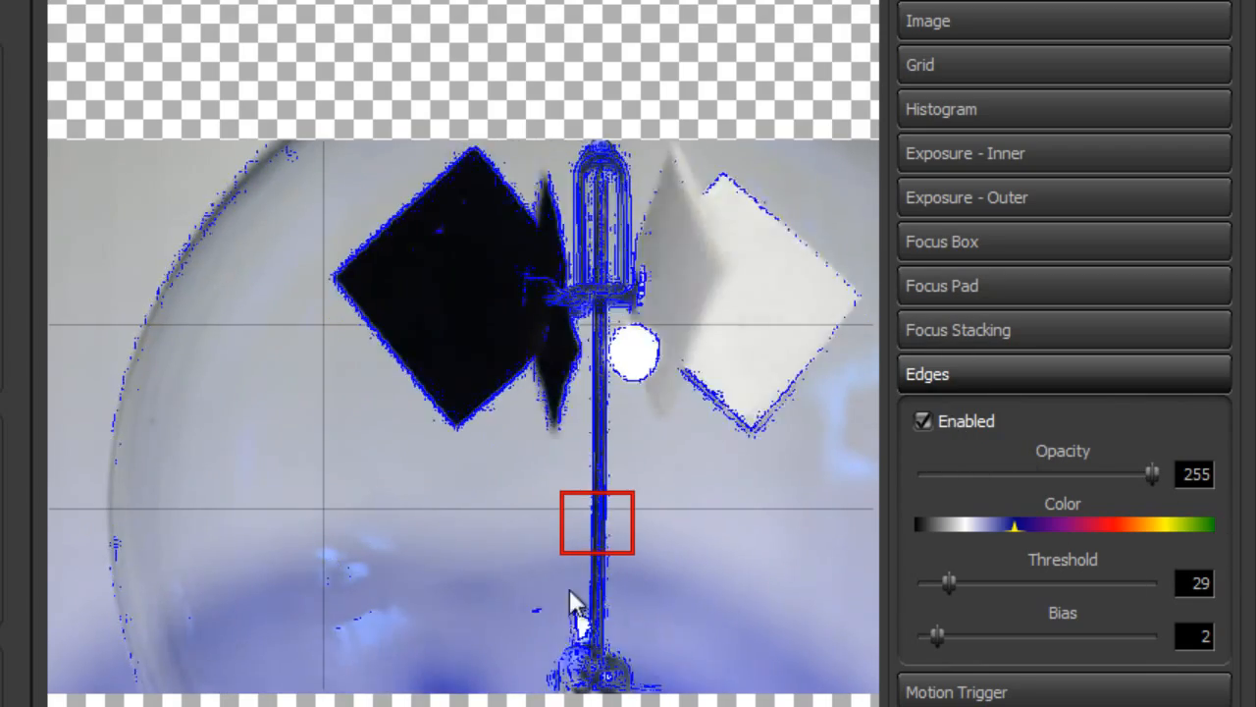
click(1121, 527)
click(1129, 528)
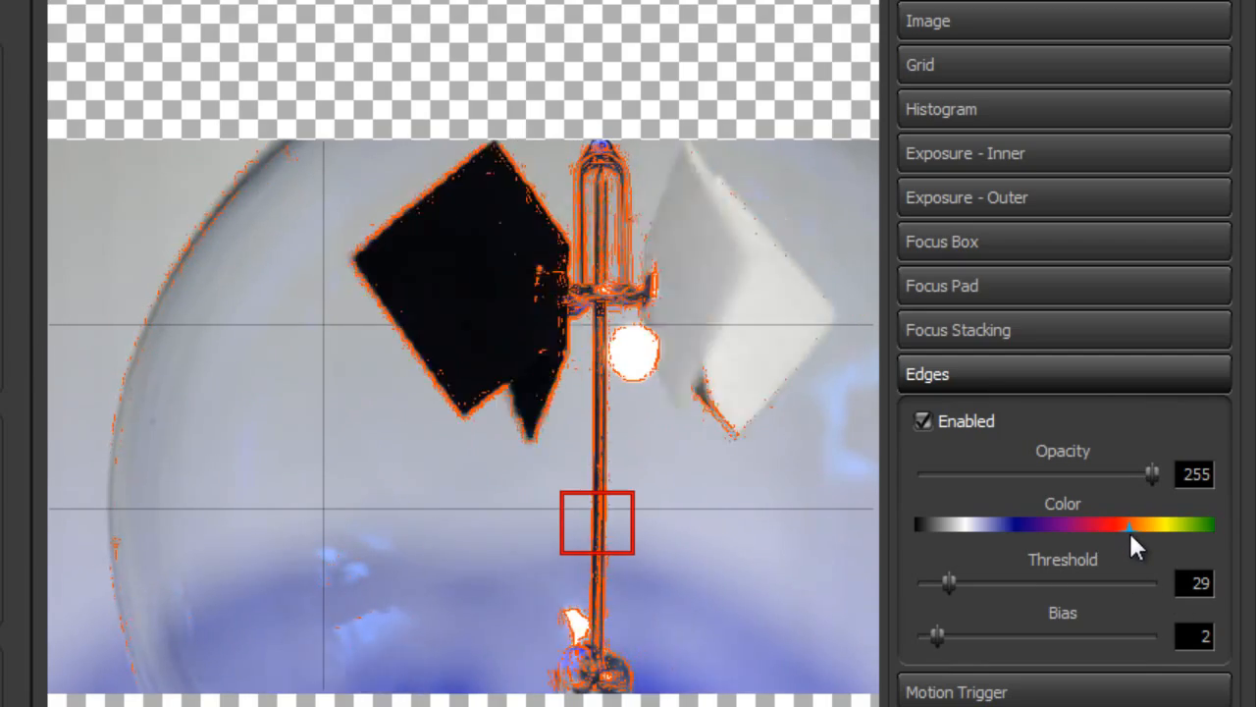
drag(1131, 530, 1170, 531)
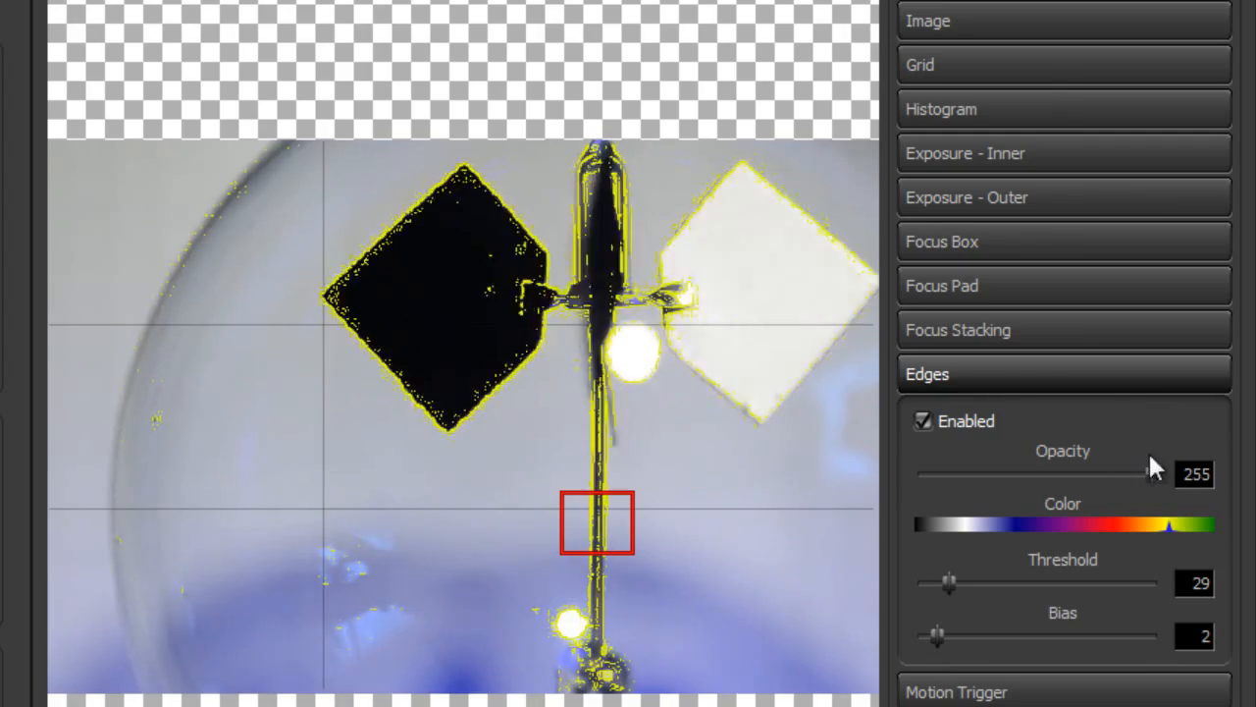
Set the edge highlighting to opacity 227, threshold 34 and bias 1, then turn it off and collapse its settings
drag(1056, 484, 1131, 481)
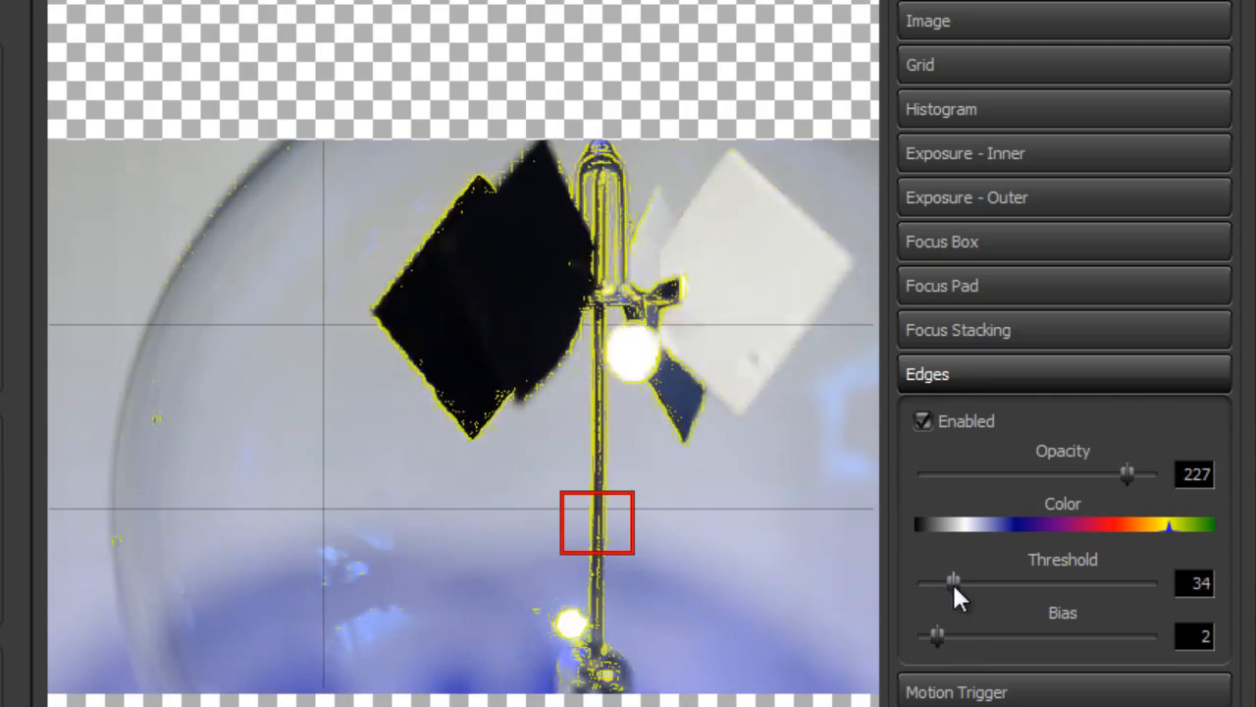
mouse_move(932, 584)
mouse_down()
mouse_move(920, 584)
mouse_move(934, 583)
mouse_up()
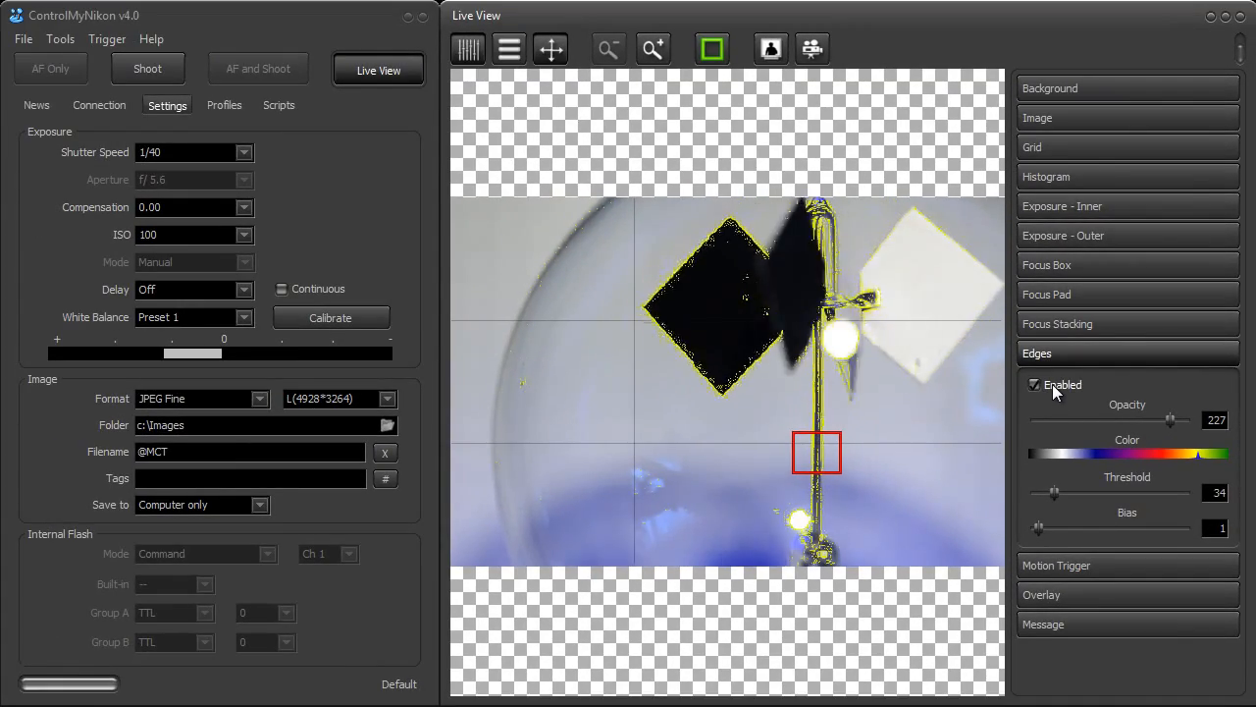
click(1052, 388)
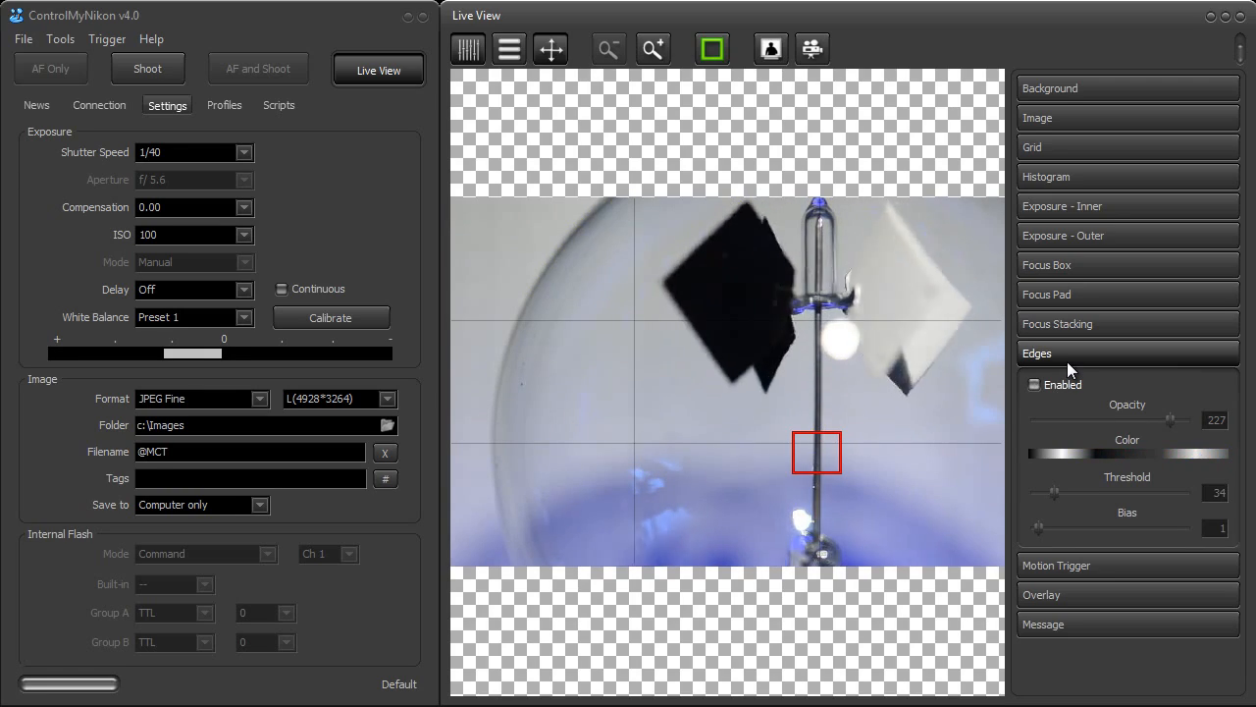
click(1066, 361)
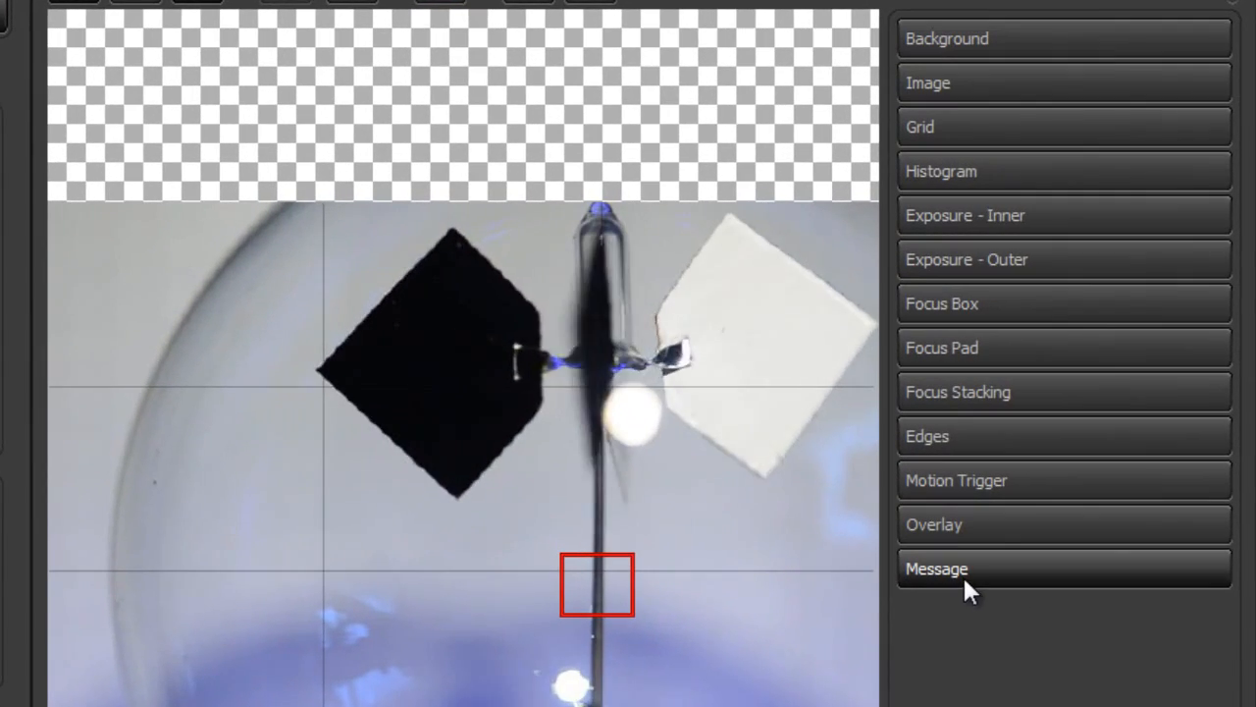
Set the on-screen message's opacity to 211 and color to green, using a test capture to bring the message up
click(1013, 567)
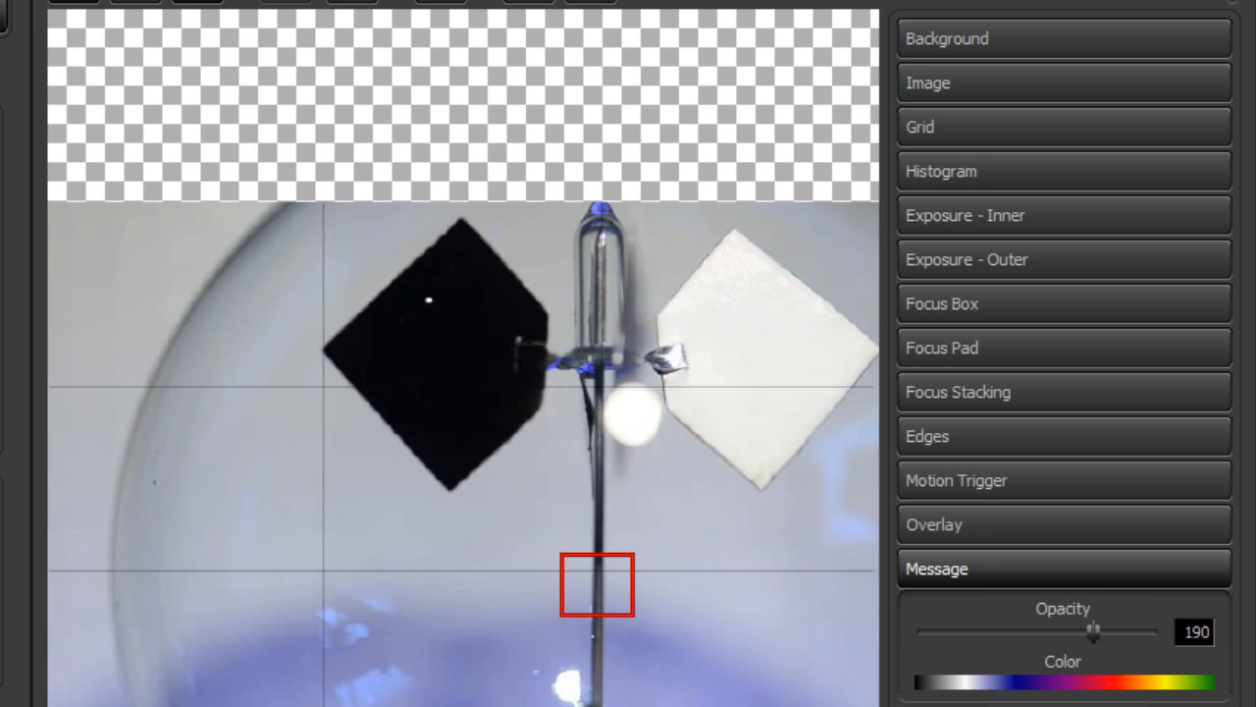
click(135, 2)
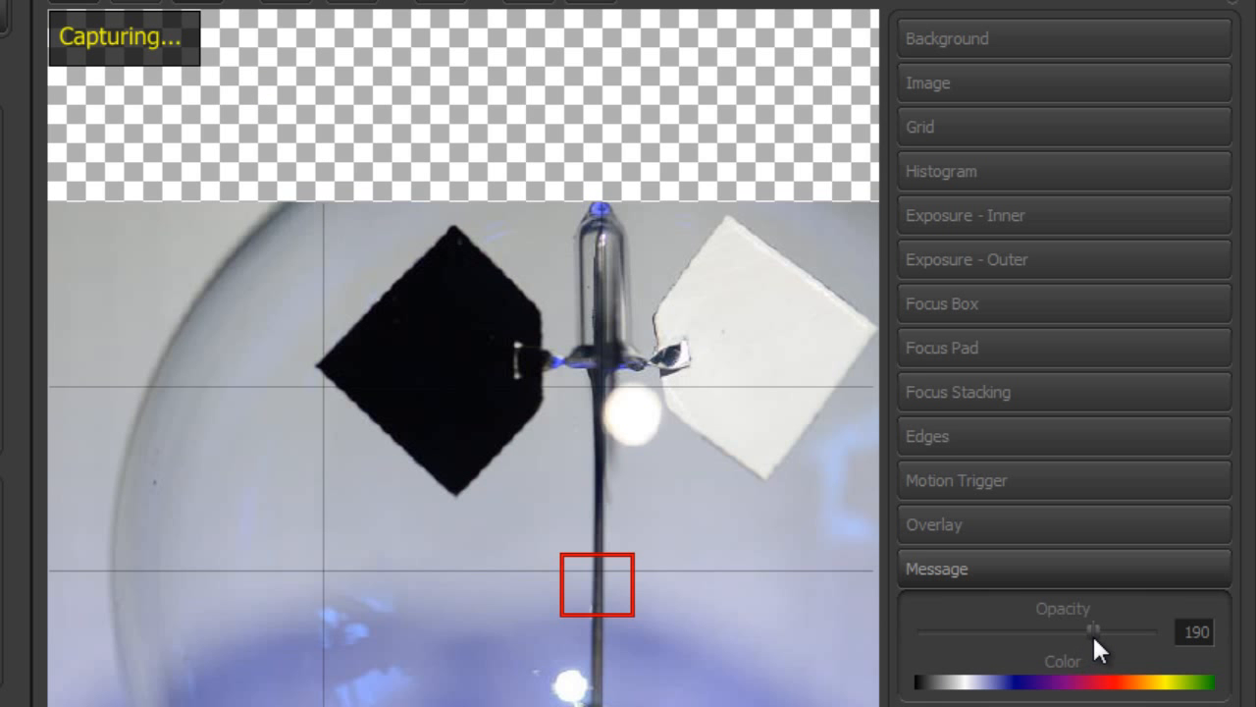
drag(1093, 625, 1026, 625)
drag(1077, 631, 1116, 633)
click(1105, 681)
drag(1109, 682, 1206, 684)
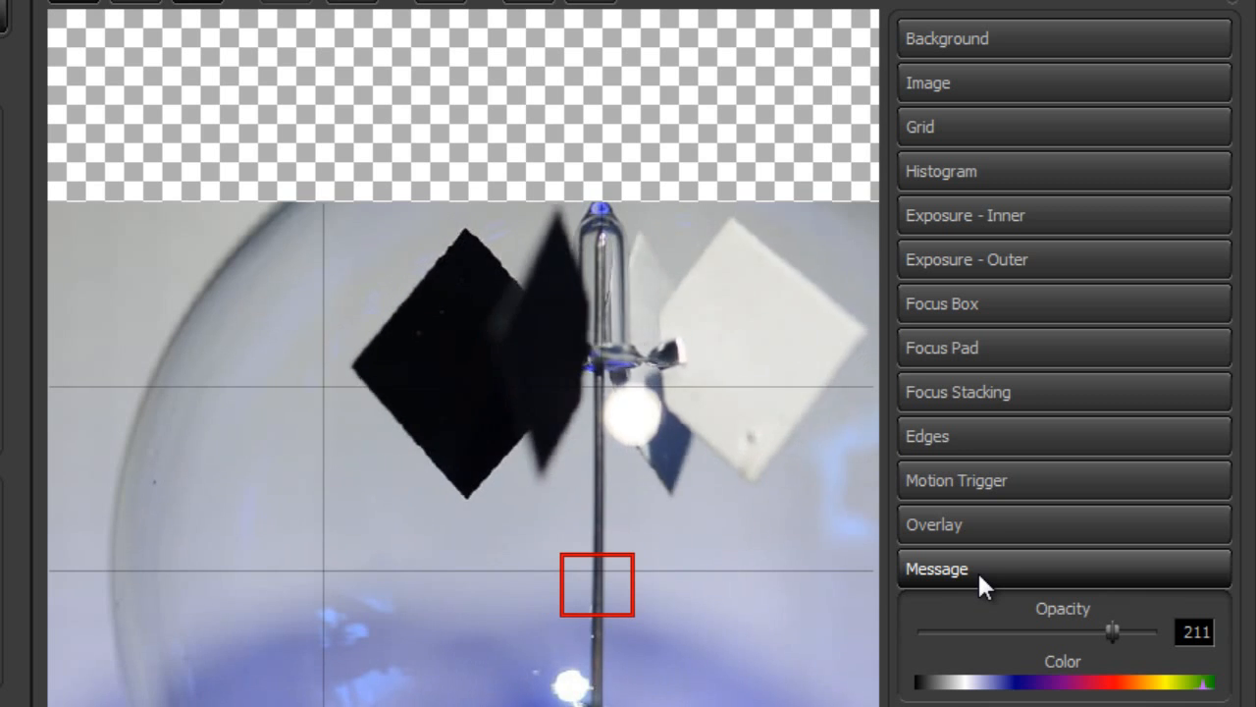
click(1005, 569)
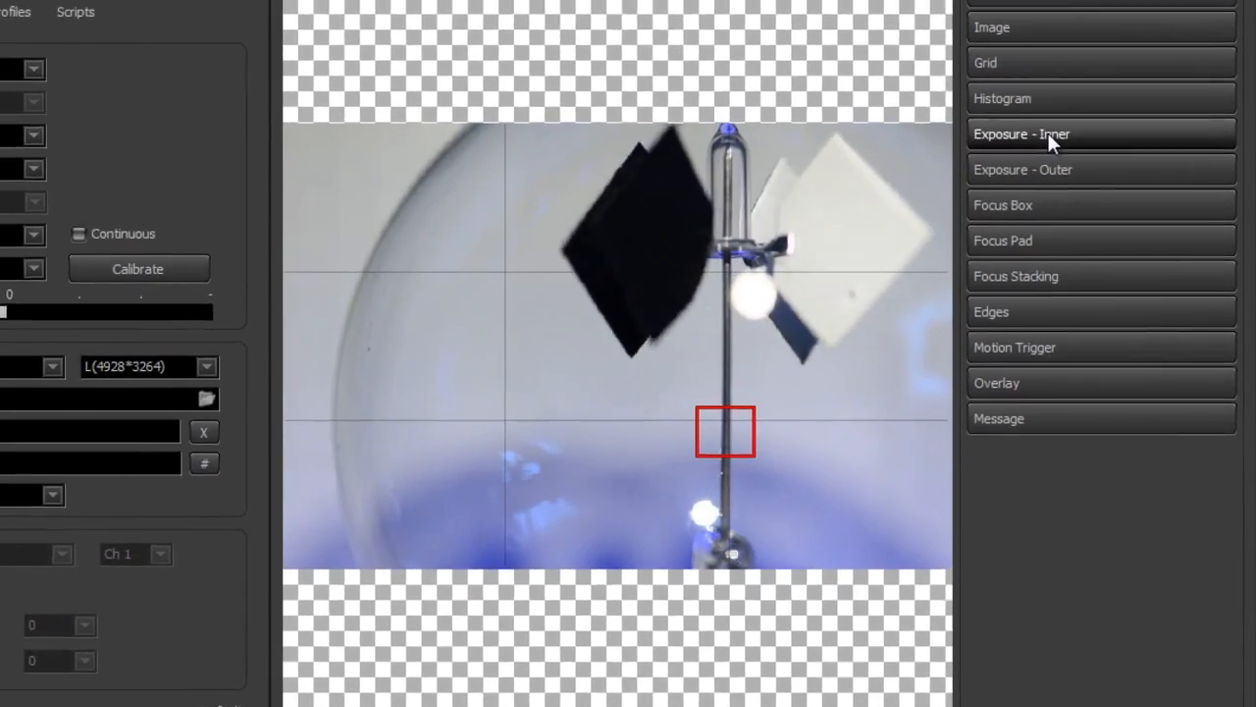
Enable the inner exposure highlighting and set its range to Min 132 and Max 173
click(1083, 205)
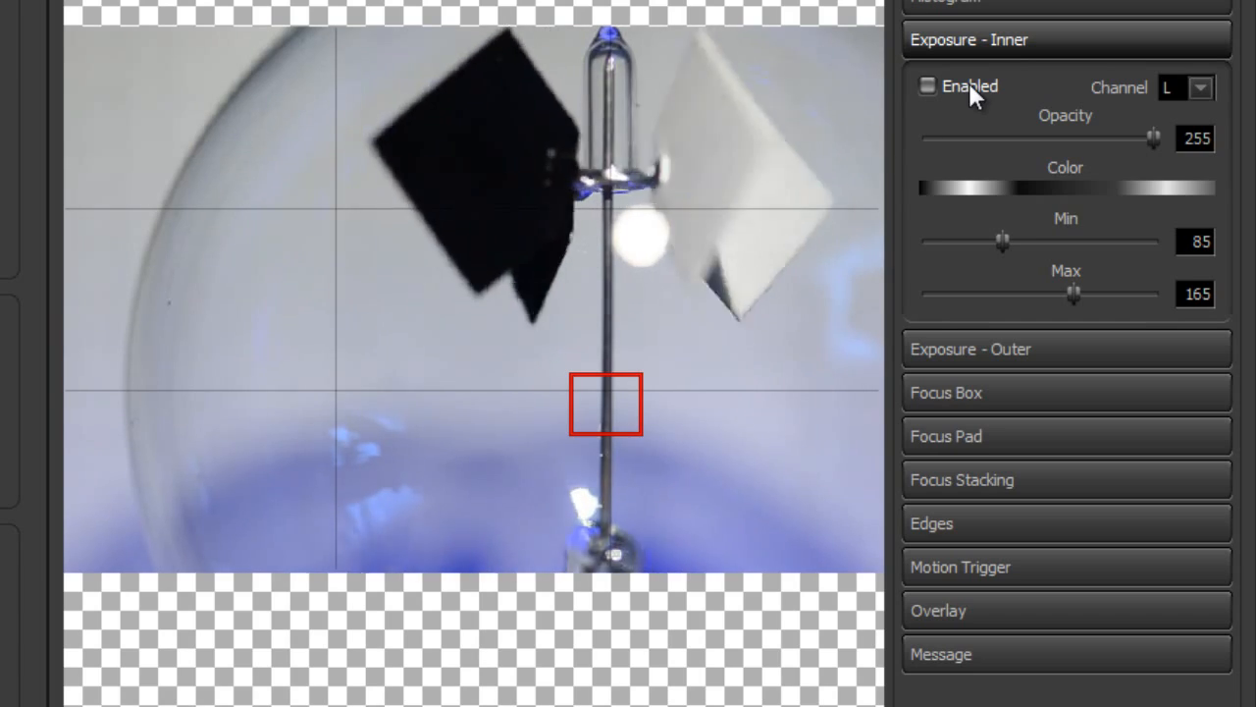
click(968, 85)
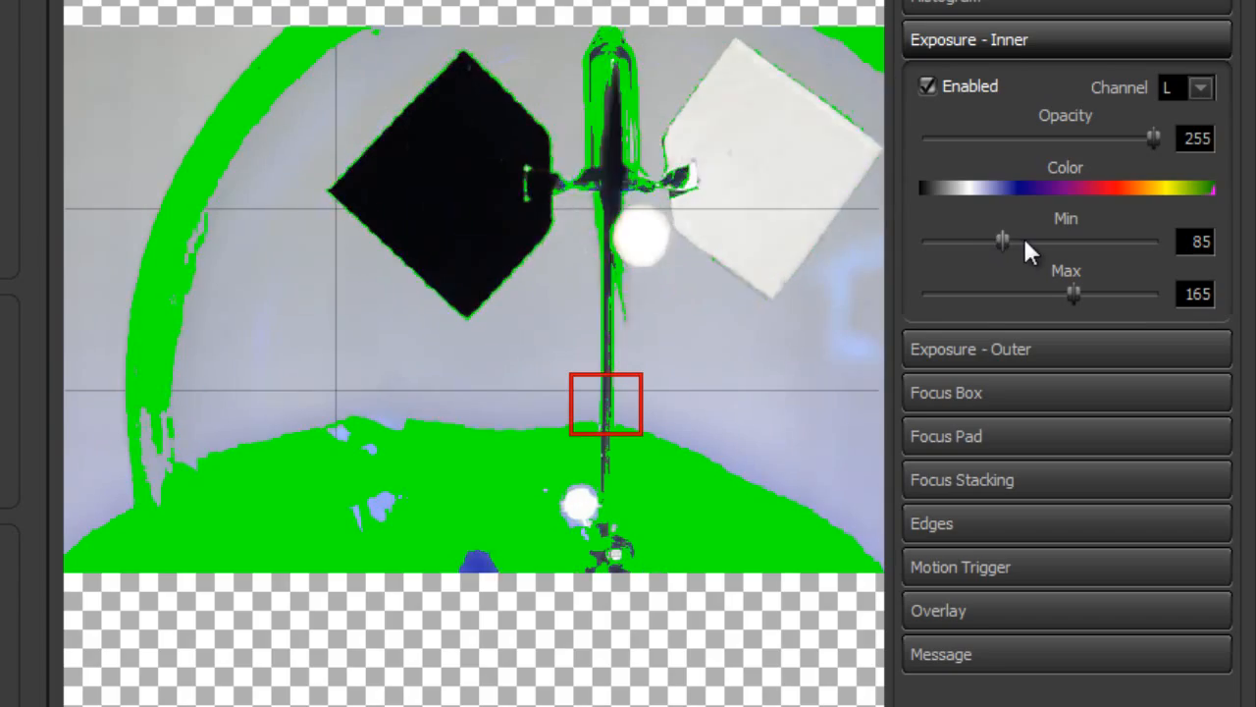
drag(1033, 251, 1055, 248)
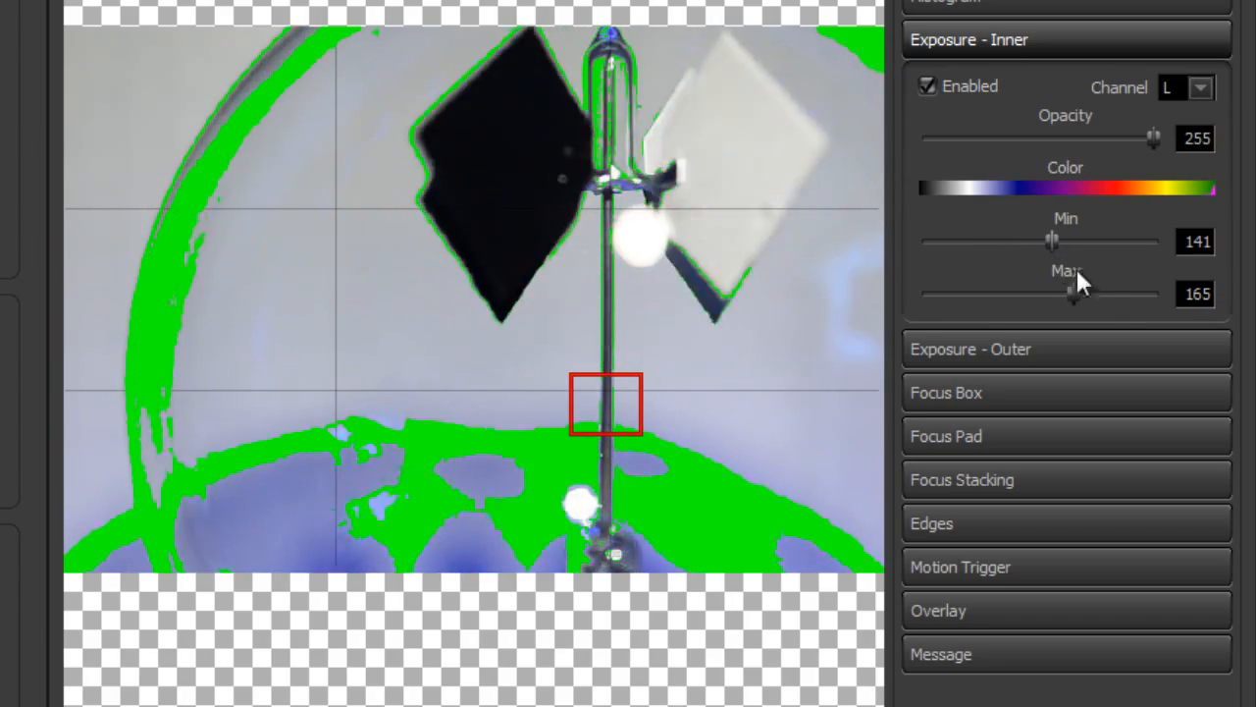
mouse_move(1072, 295)
mouse_down()
mouse_move(1092, 291)
mouse_move(1080, 292)
mouse_up()
drag(1053, 239, 1044, 240)
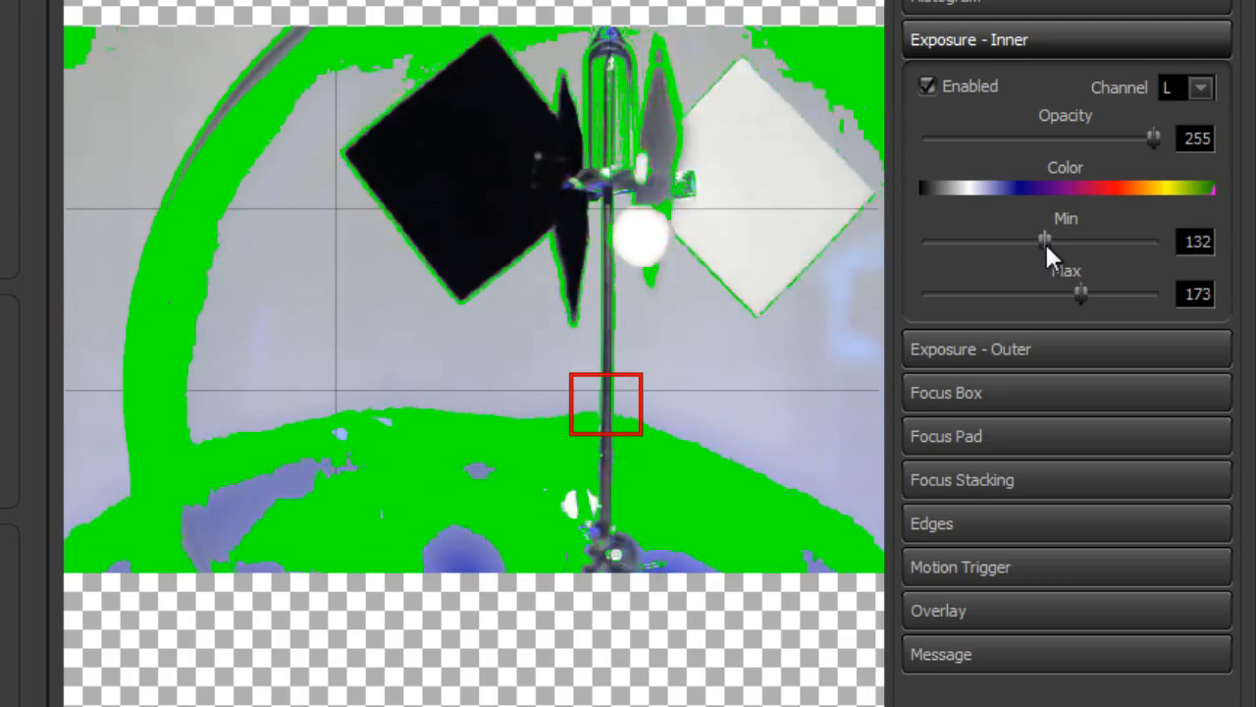
Try the R, G and B channels for the inner exposure highlighting, ending back on L
click(1202, 87)
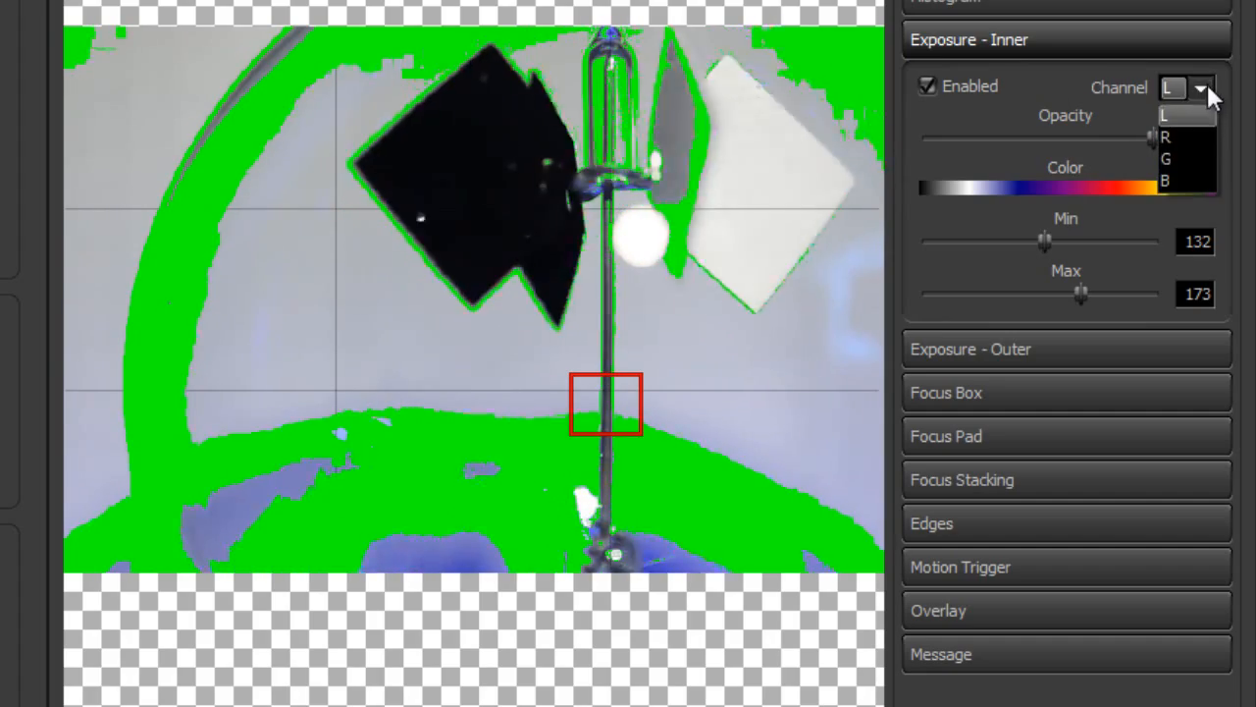
click(1195, 140)
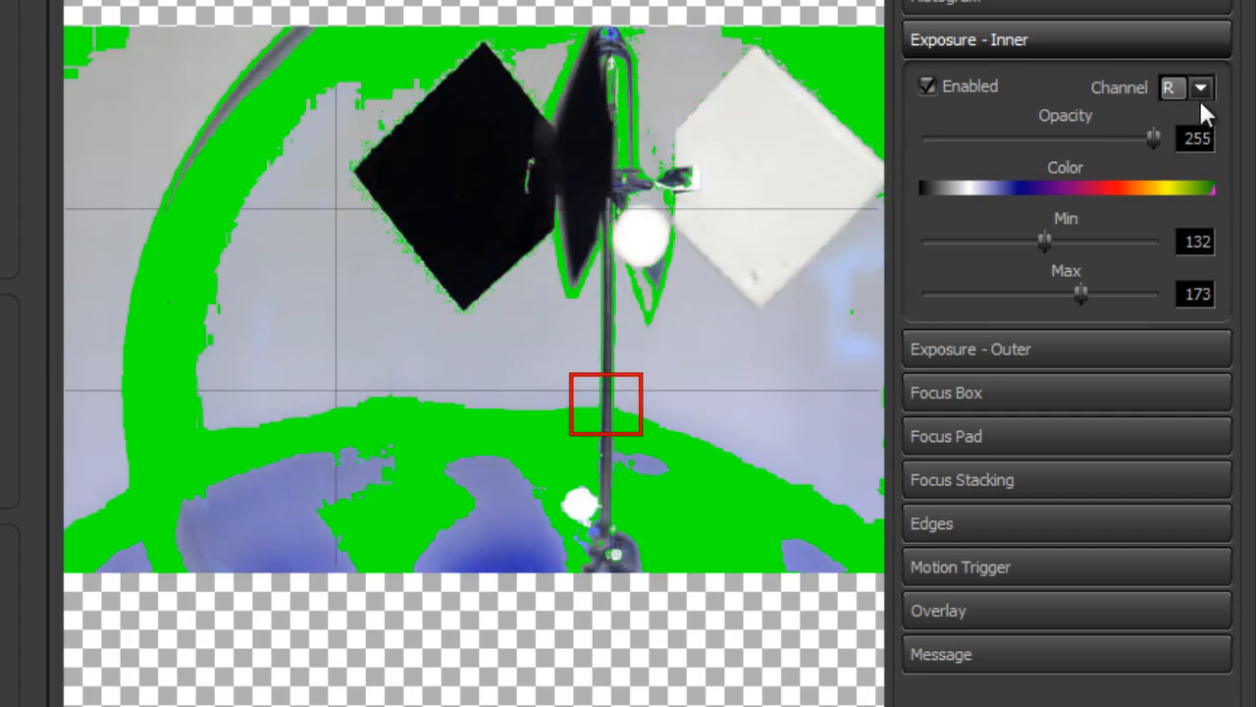
click(1198, 95)
click(1194, 157)
click(1196, 92)
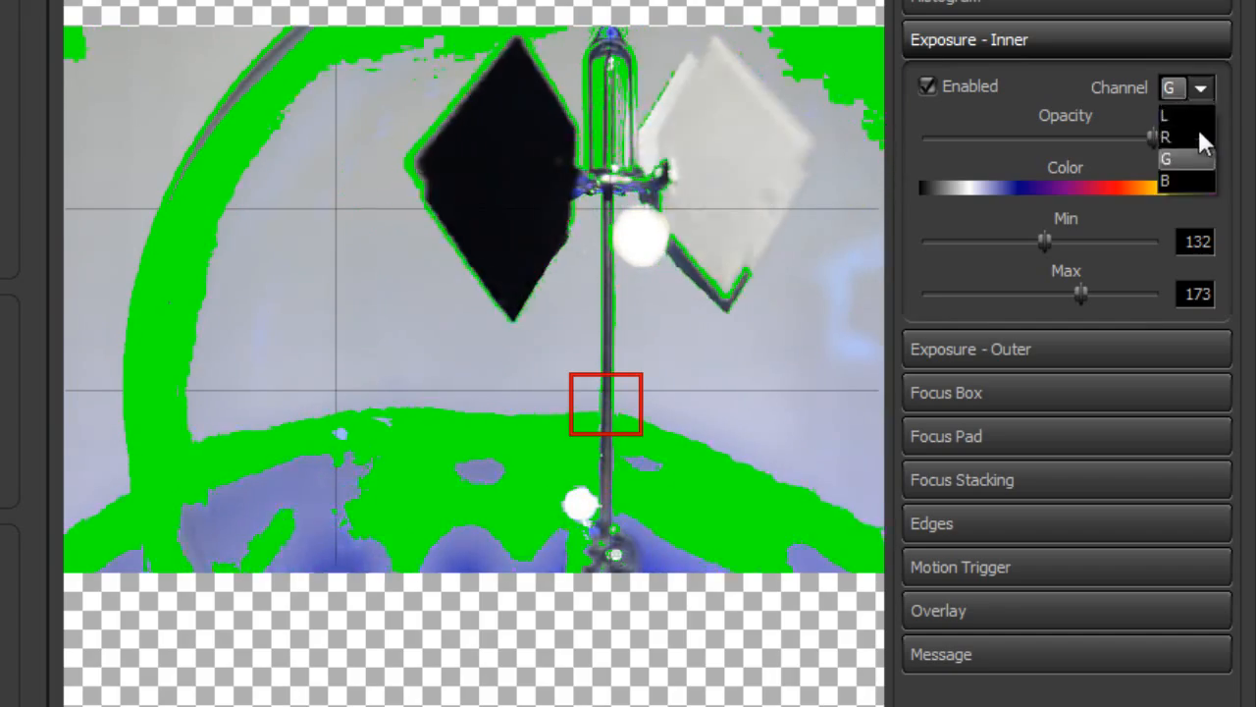
click(1189, 179)
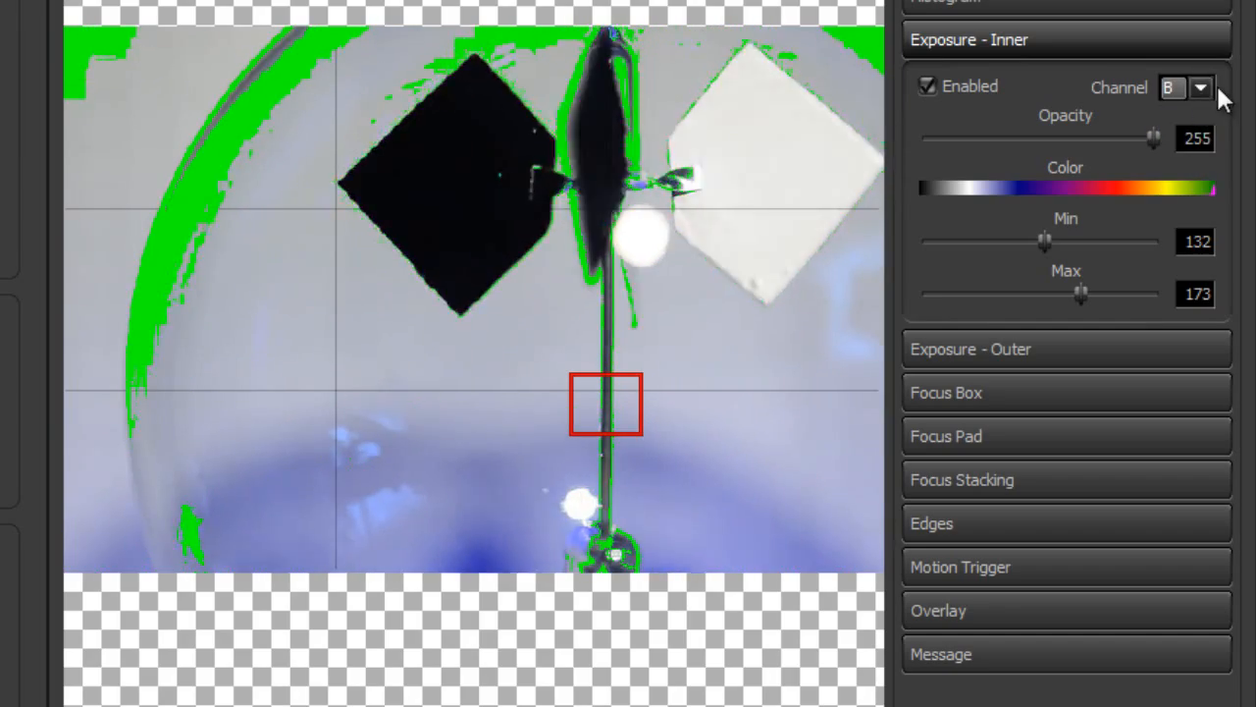
click(1213, 87)
click(1201, 116)
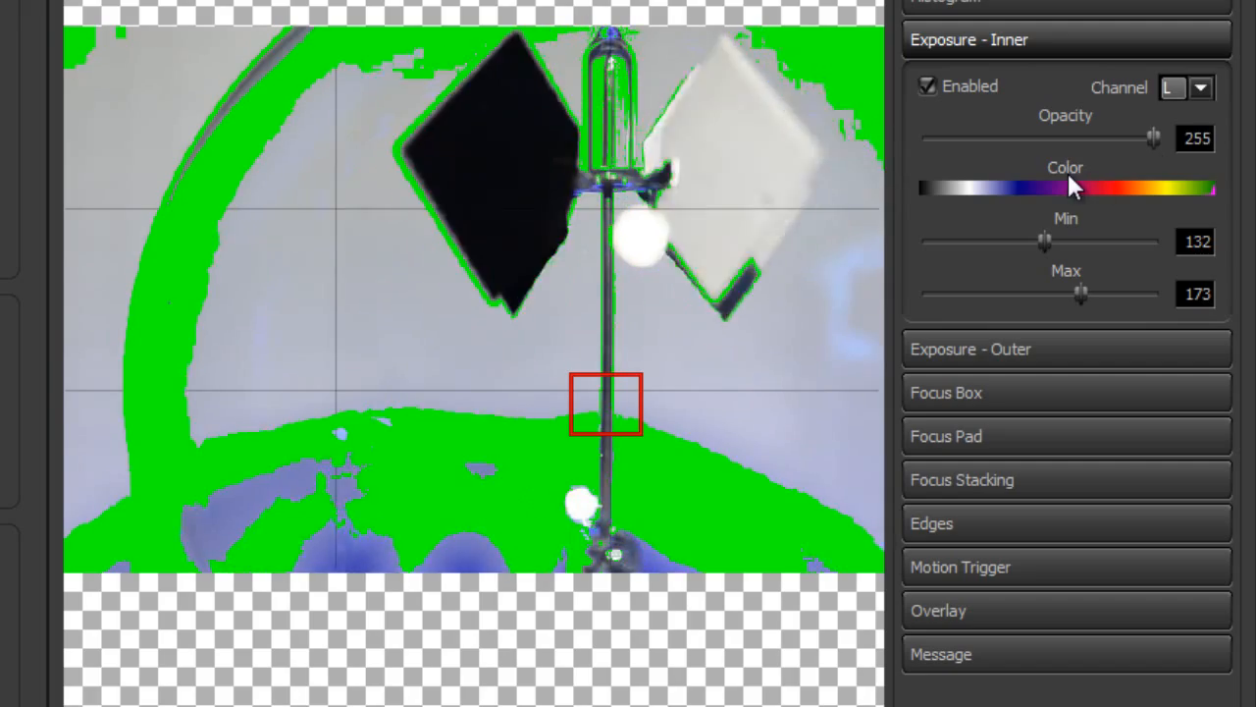
Set the inner exposure highlighting to opacity 186 in green, then turn it off and collapse its settings
drag(1149, 140, 1025, 152)
mouse_move(1128, 191)
mouse_down()
mouse_move(1015, 189)
mouse_move(1220, 188)
mouse_up()
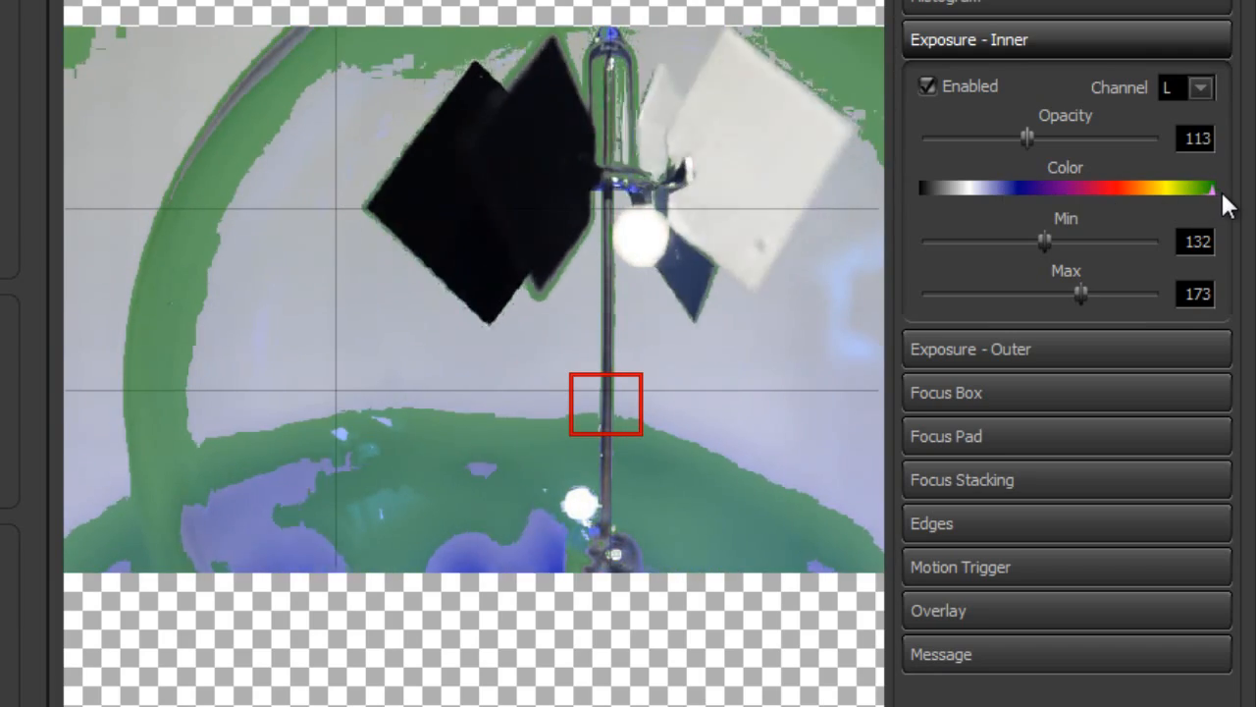
drag(1025, 138, 1091, 142)
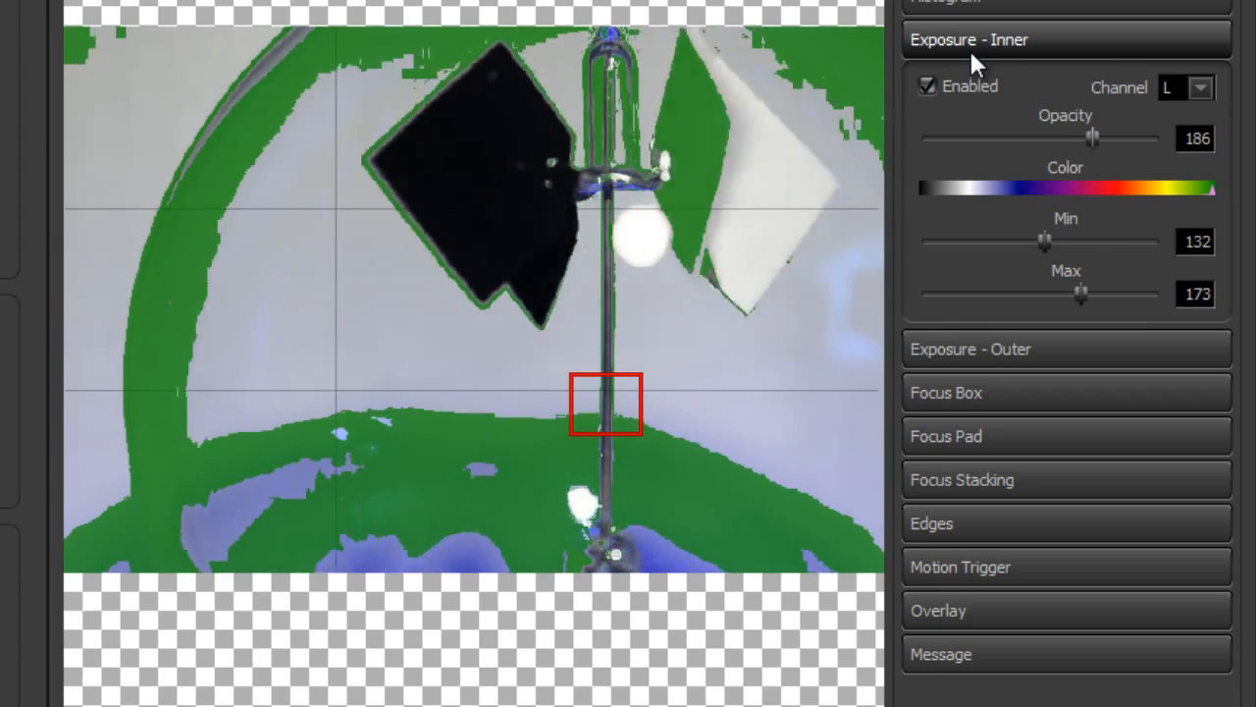
click(974, 84)
click(977, 49)
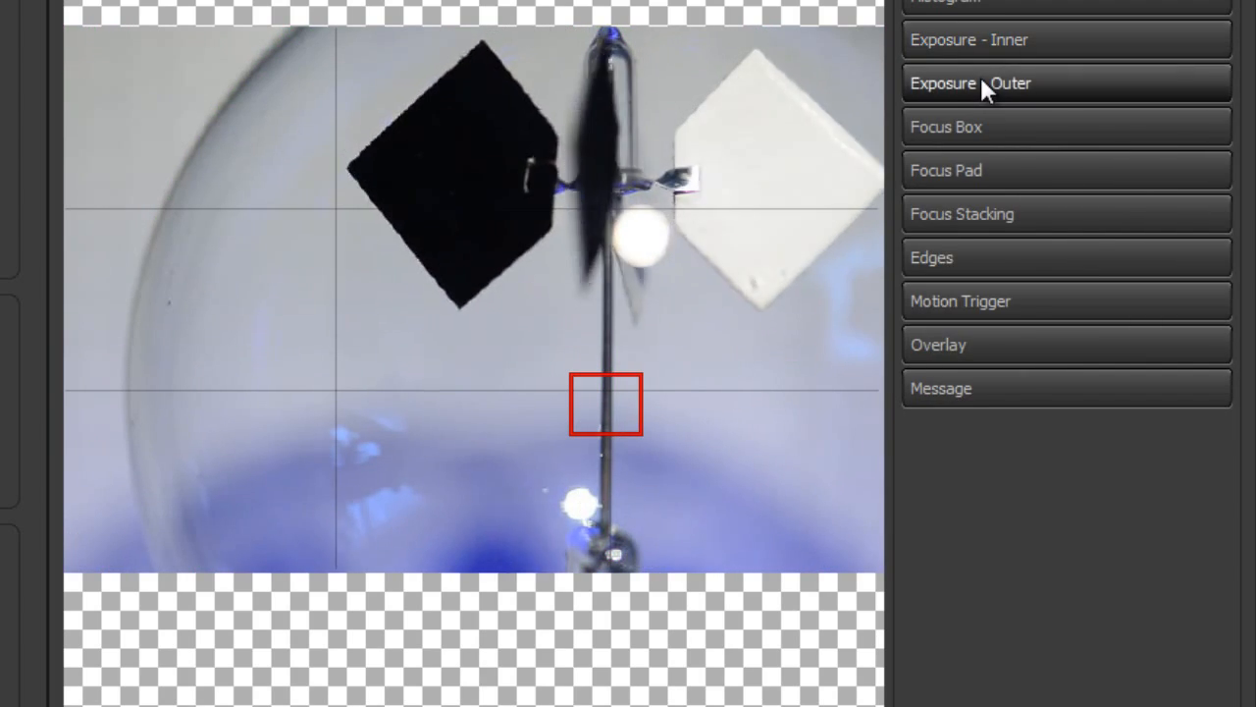
Enable the outer exposure highlighting and set its limits to Low 7 and High 250
click(981, 82)
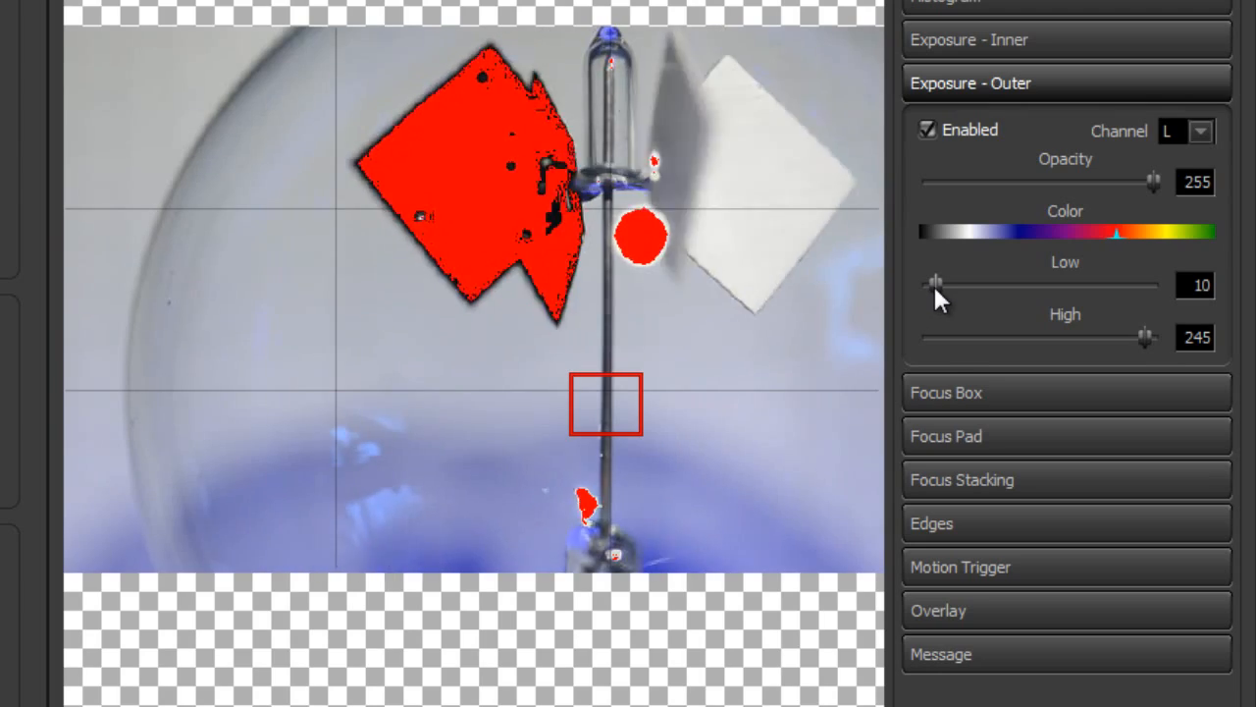
drag(932, 283, 929, 287)
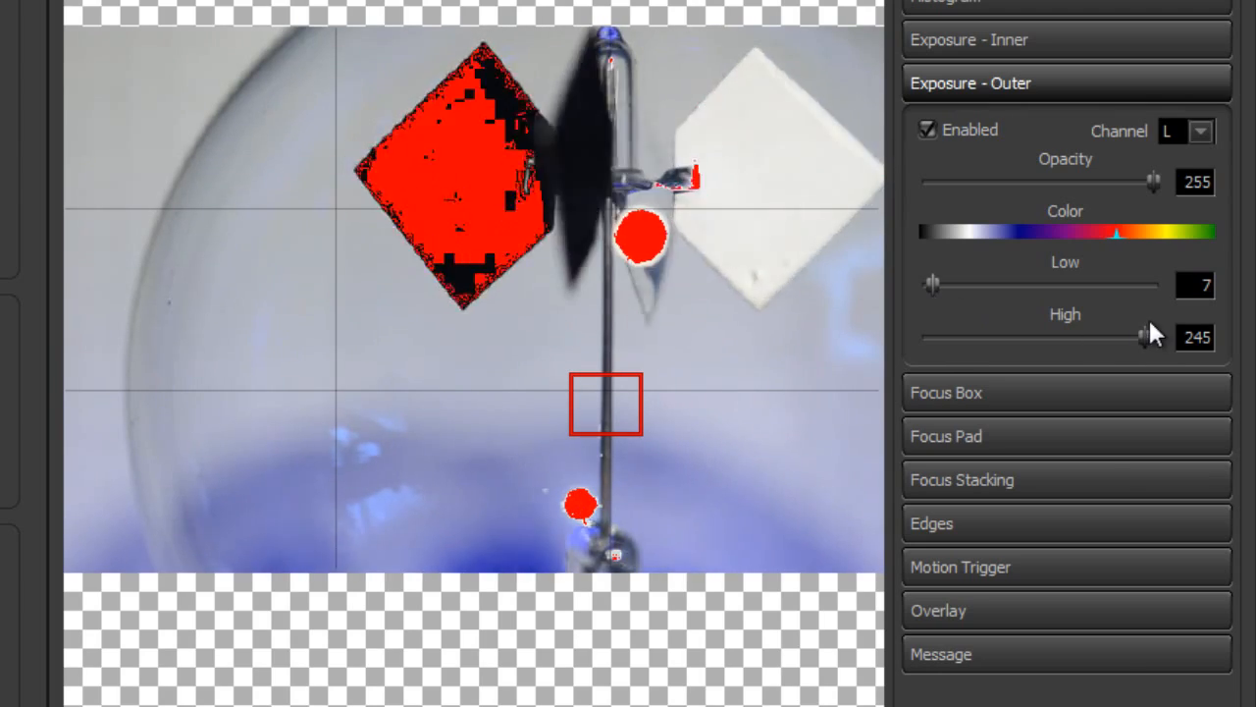
drag(1144, 334, 1149, 334)
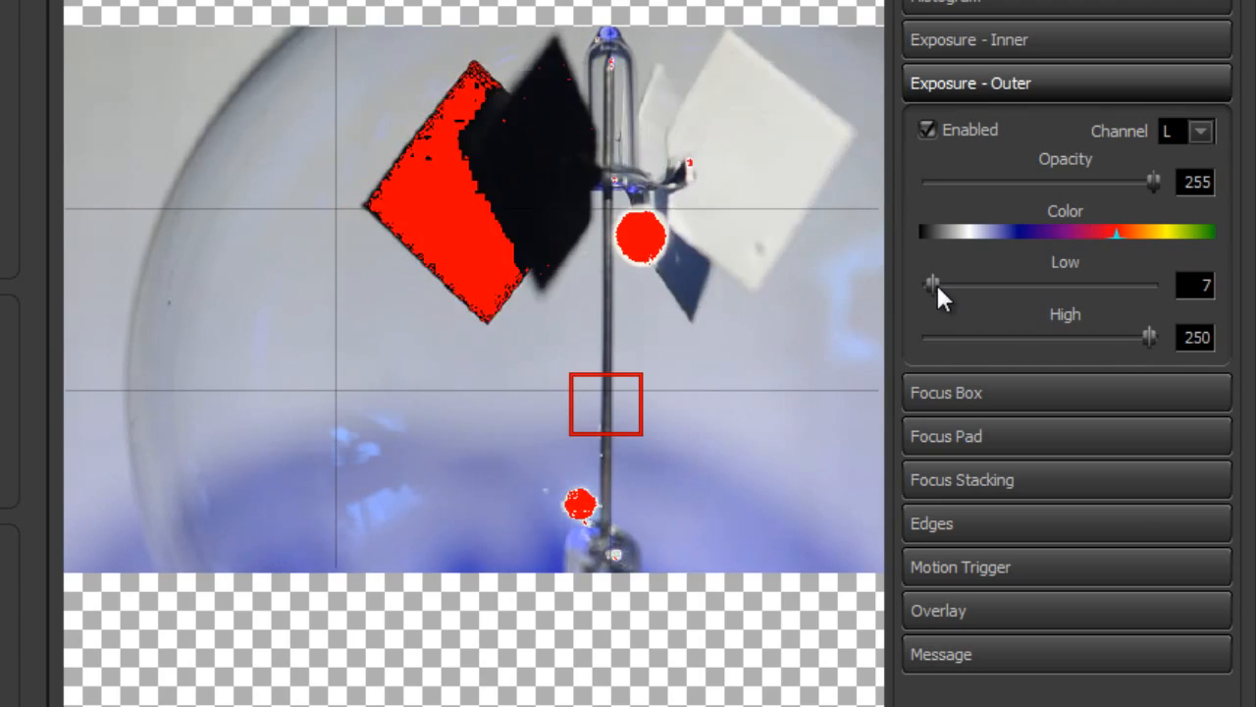
Try outer exposure limits of Low 0 and High 255, then set them to Low 13 and High 244
drag(933, 281, 886, 284)
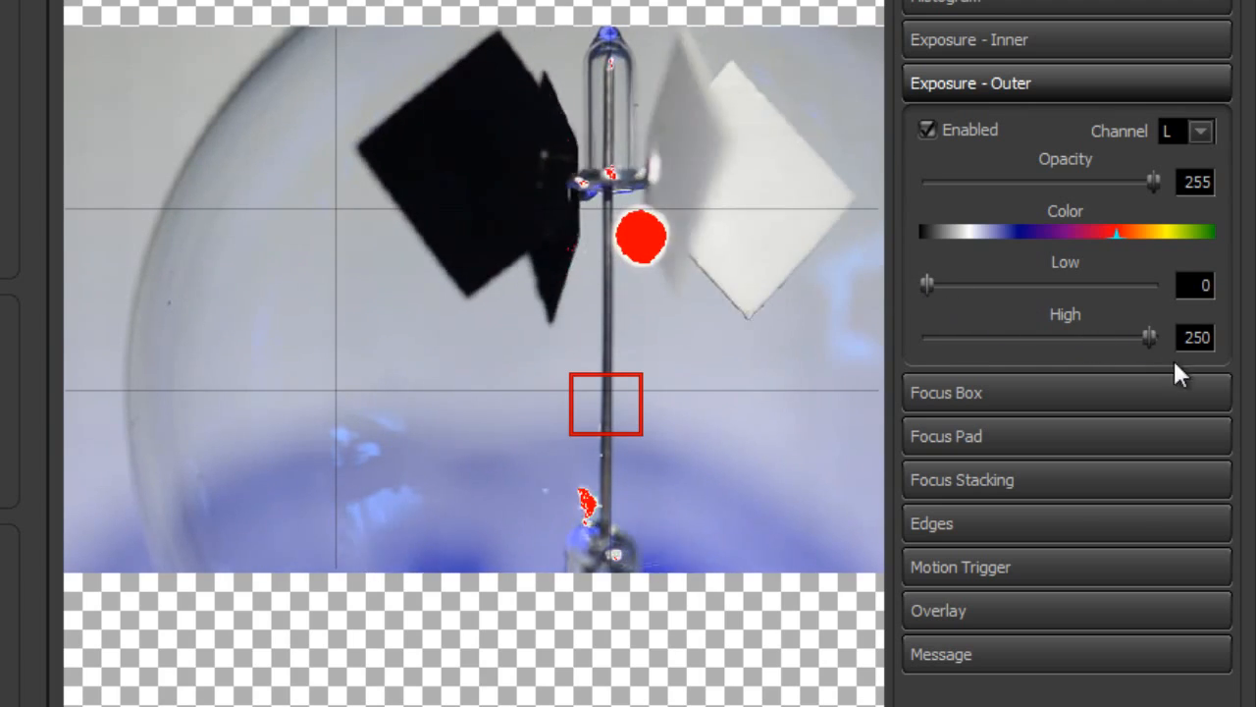
drag(1149, 336, 1180, 336)
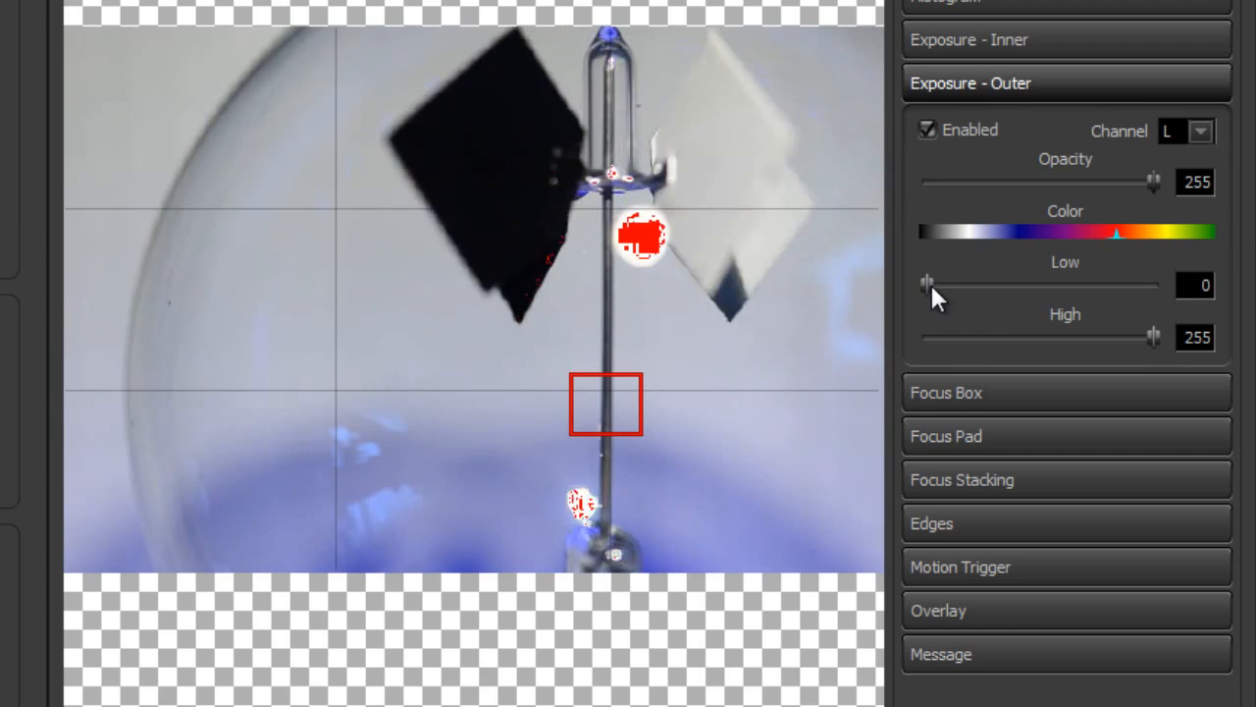
drag(929, 282, 943, 282)
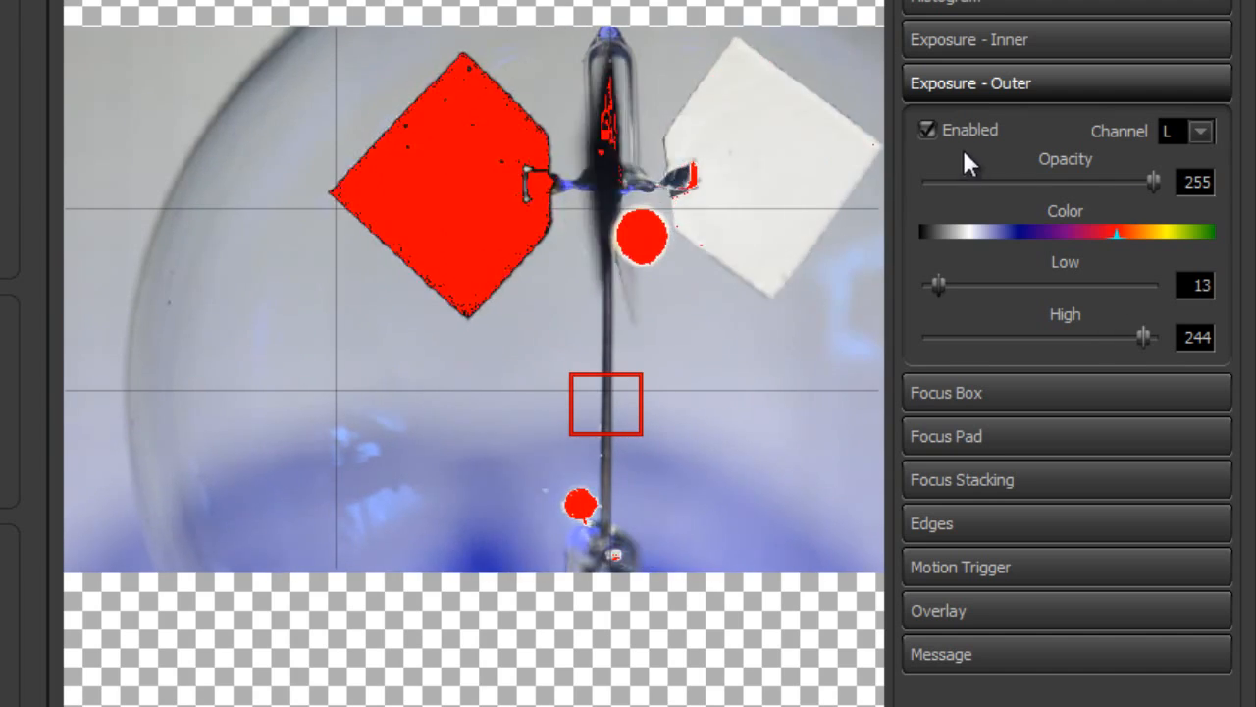
Enable the inner exposure highlighting alongside the outer one, then turn the live image off and back on
click(999, 40)
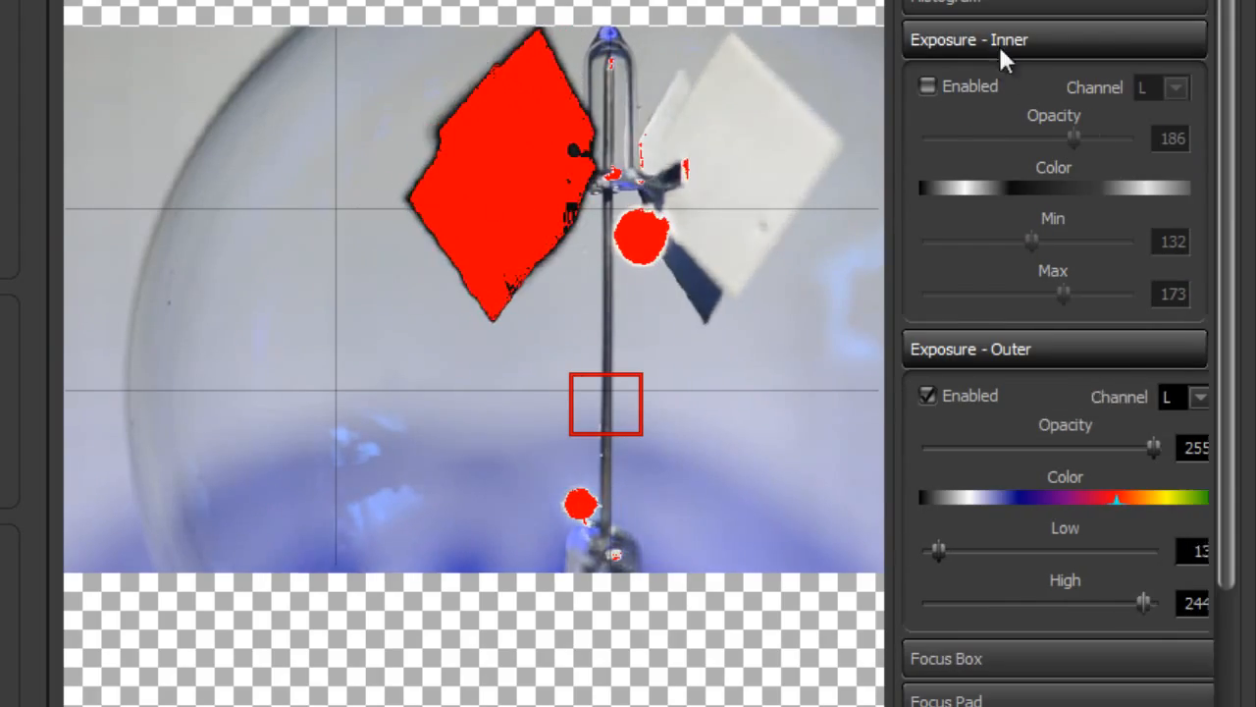
click(977, 85)
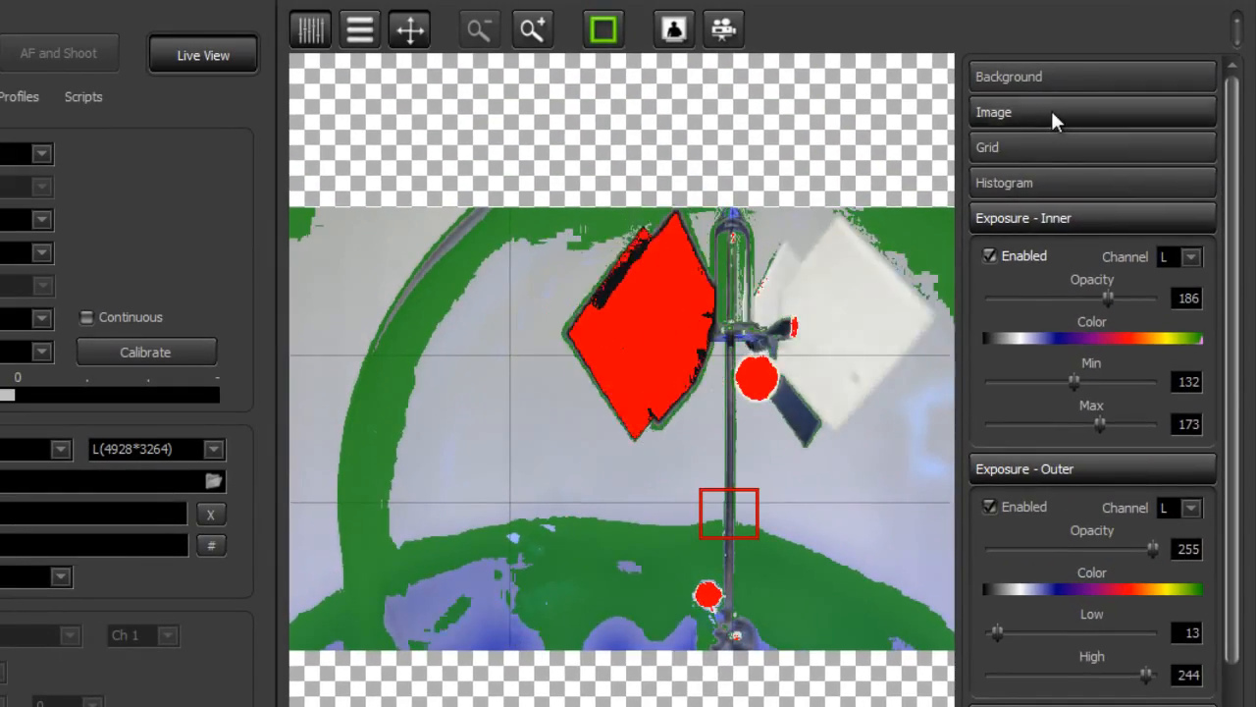
click(1050, 114)
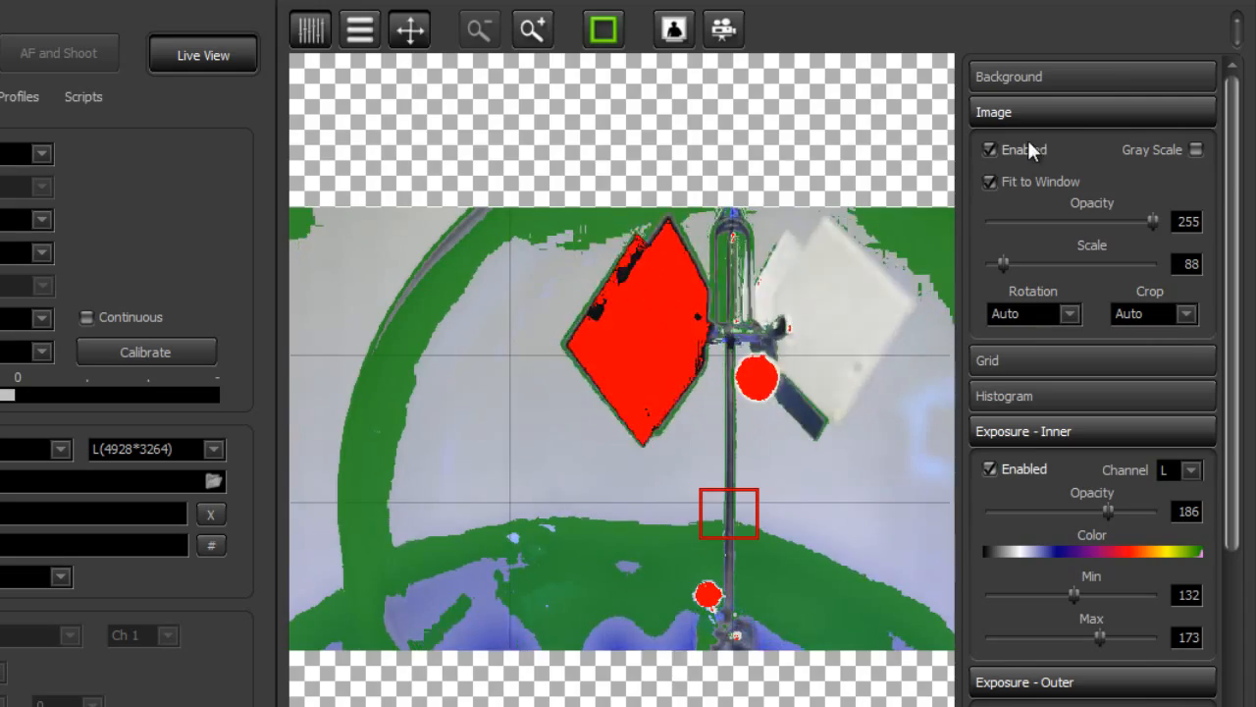
click(1028, 150)
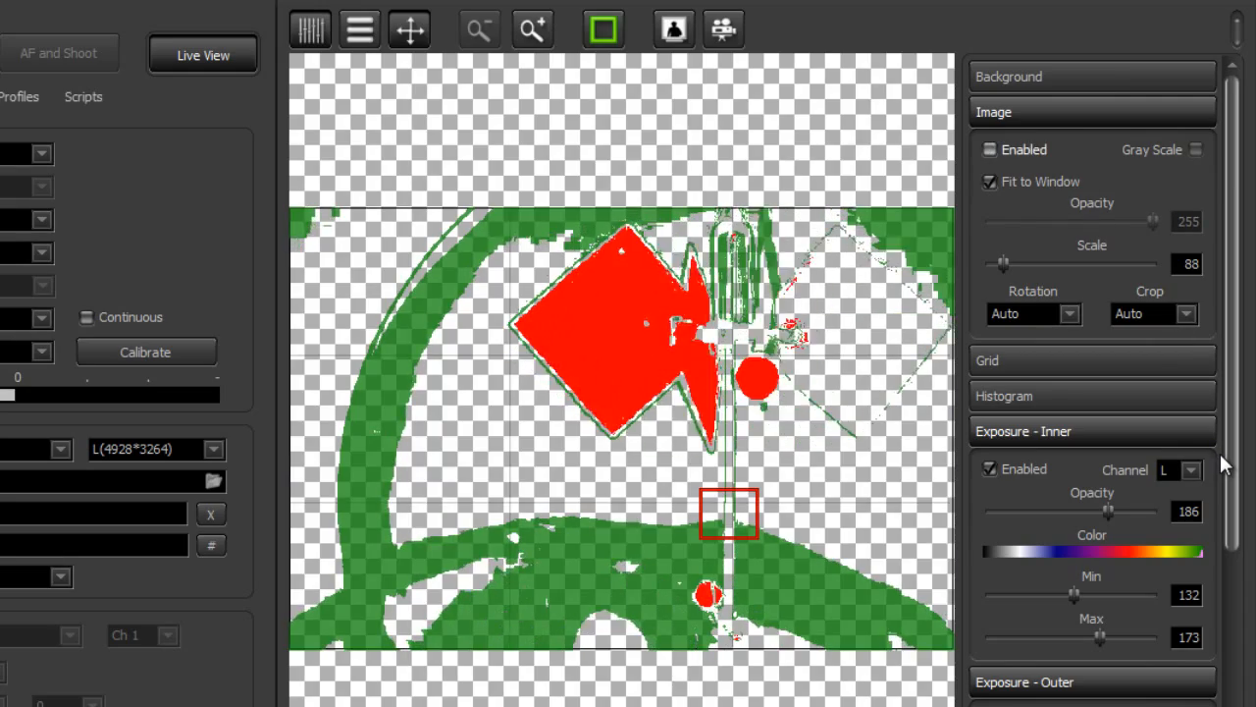
click(1013, 148)
Try the live image in gray scale at opacity 57 and 182, then return it to color at opacity 255
click(1196, 148)
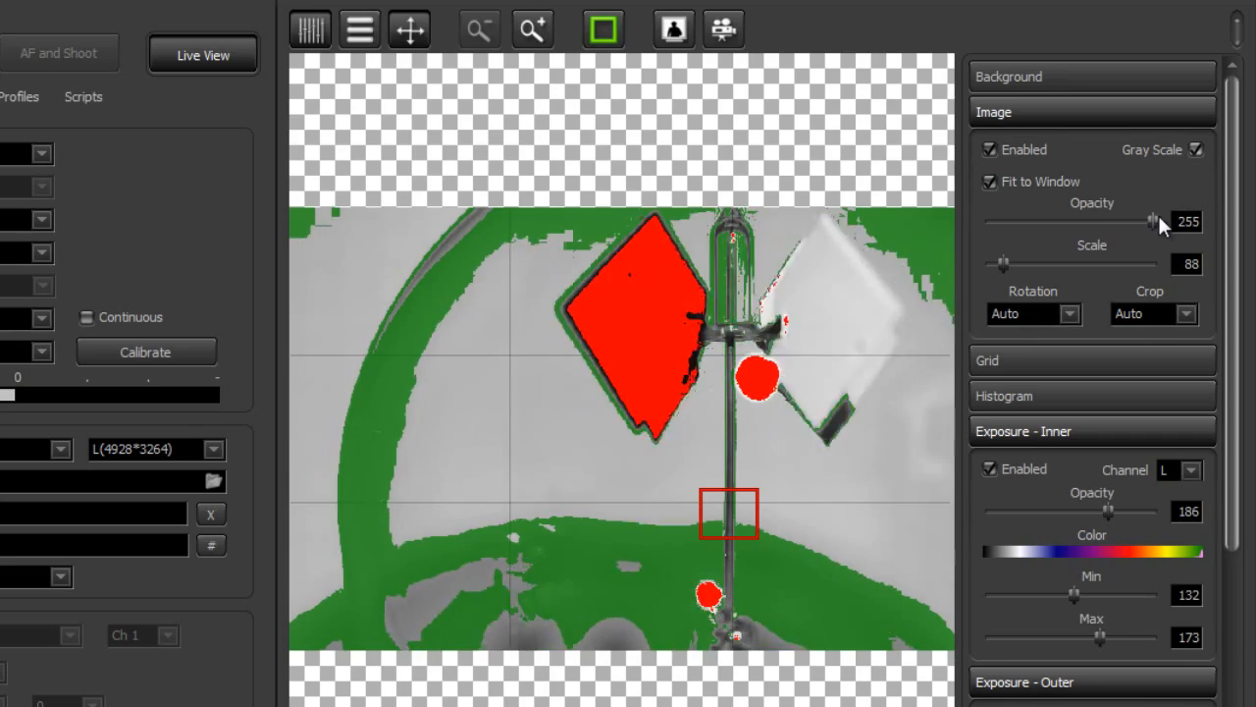
drag(1154, 213, 1026, 215)
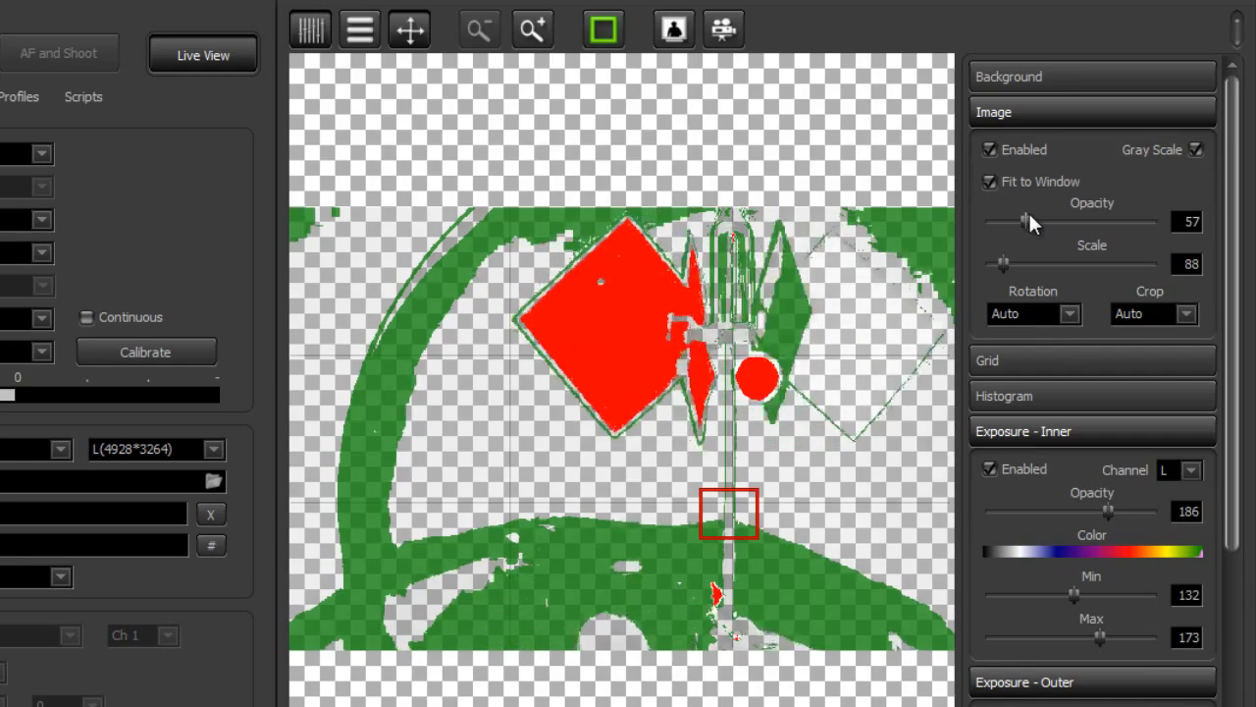
drag(1028, 218, 1108, 215)
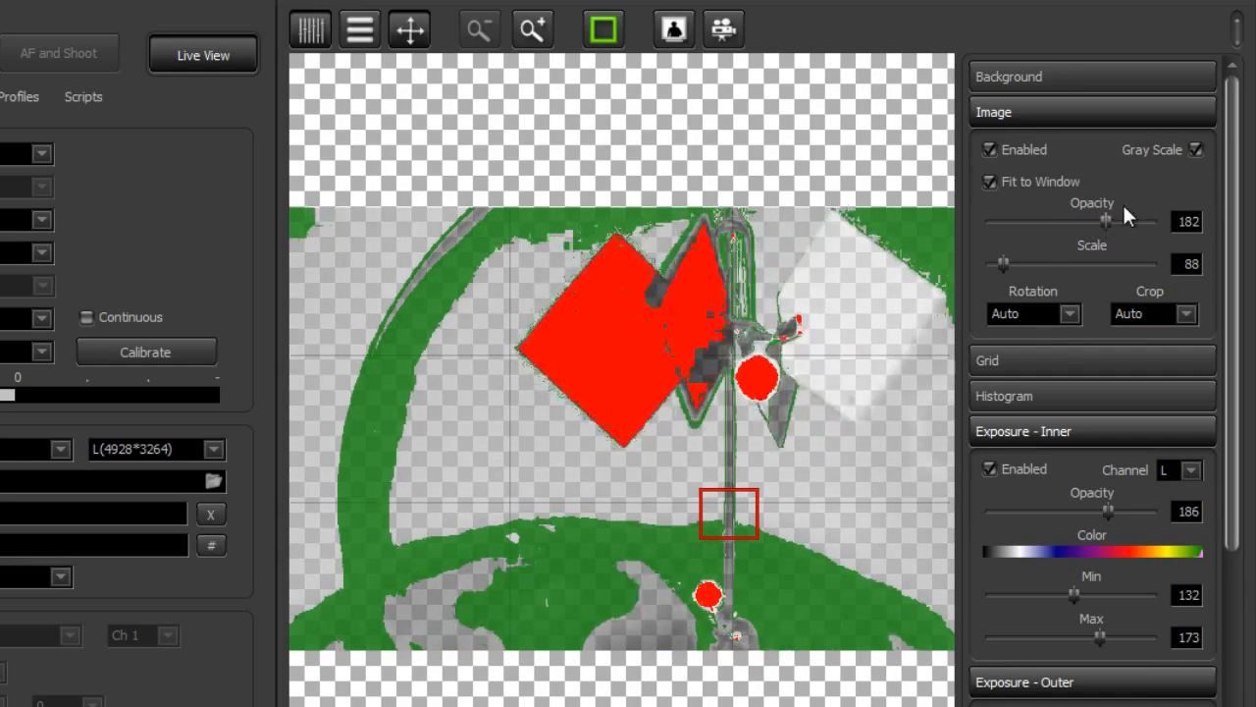
click(1195, 149)
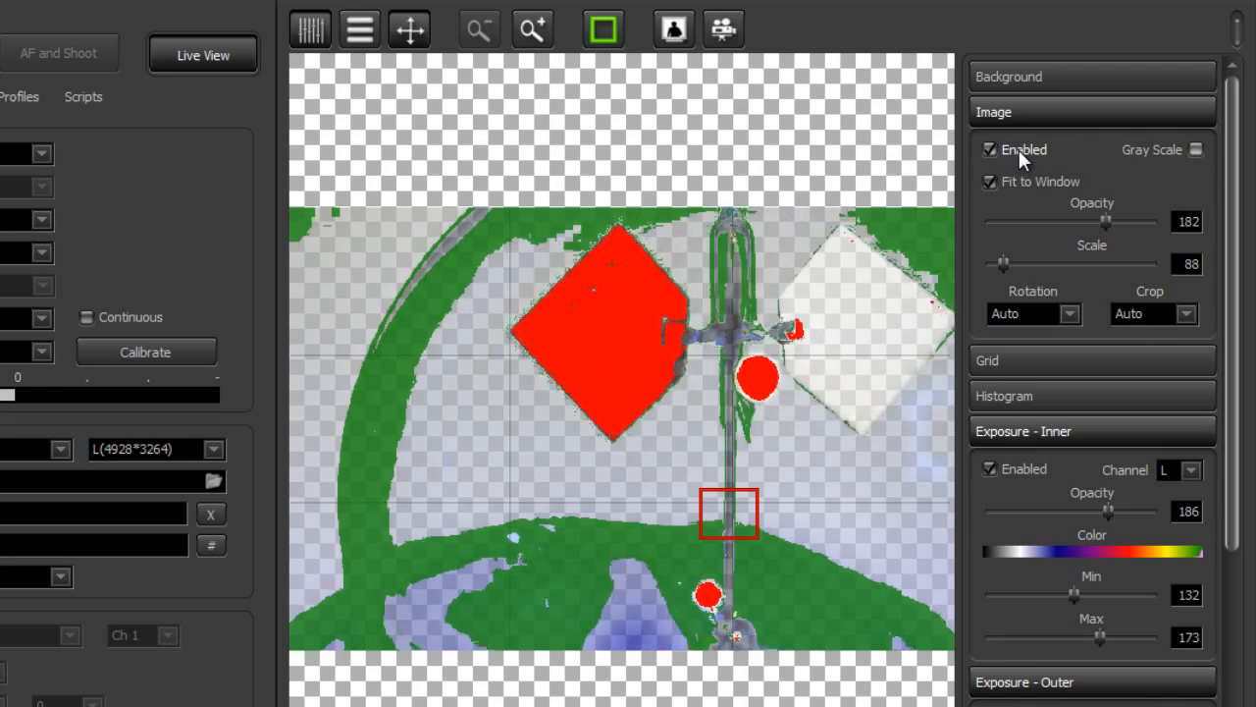
drag(1106, 221, 1157, 223)
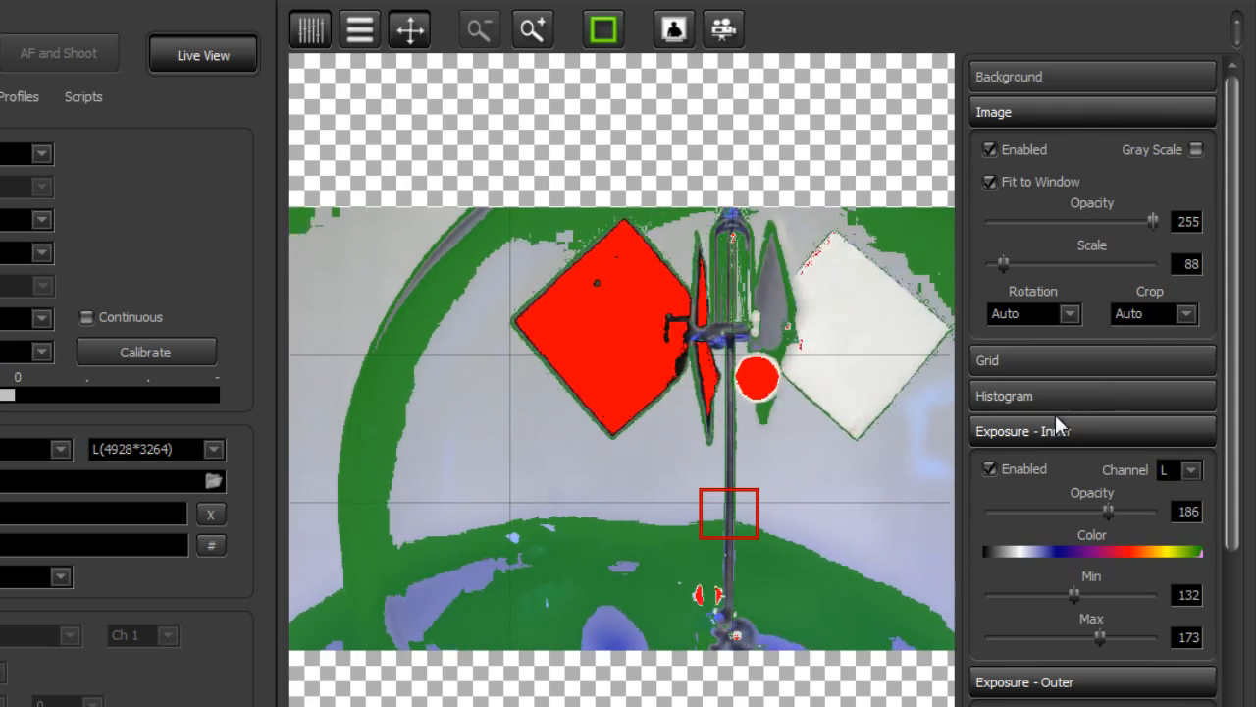
Turn off the inner and outer exposure highlighting and collapse both groups of settings
click(1020, 468)
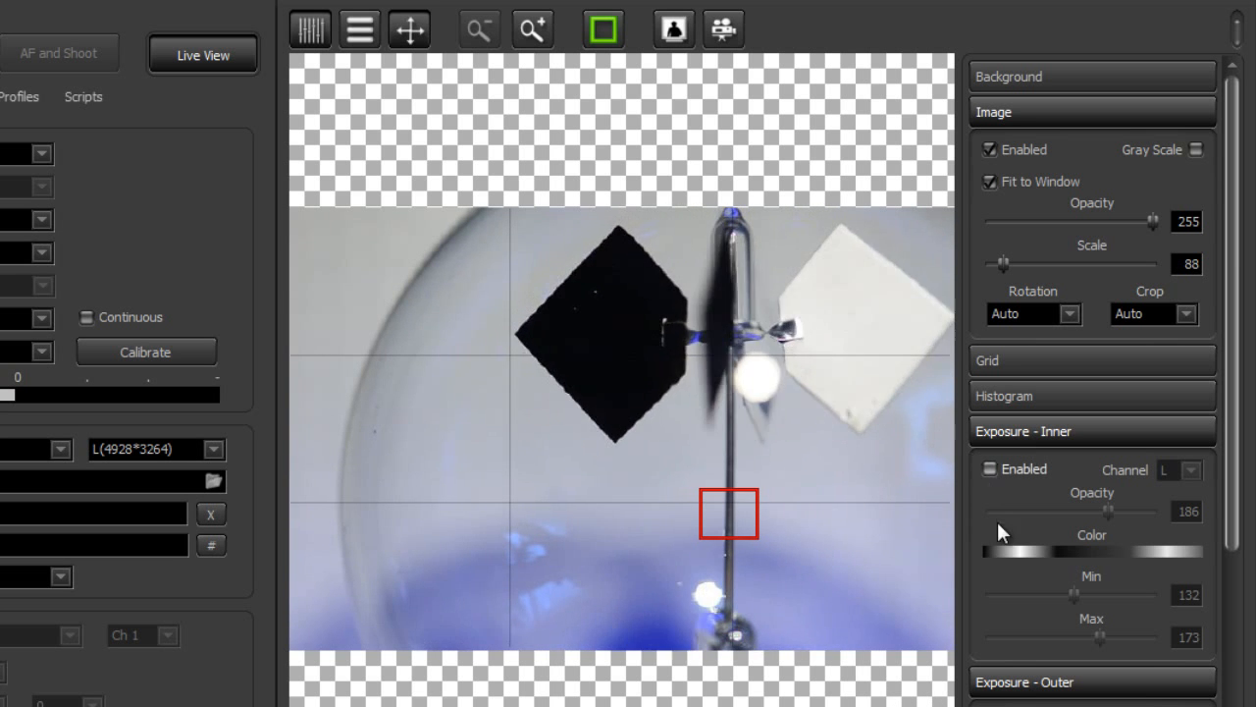
click(1007, 468)
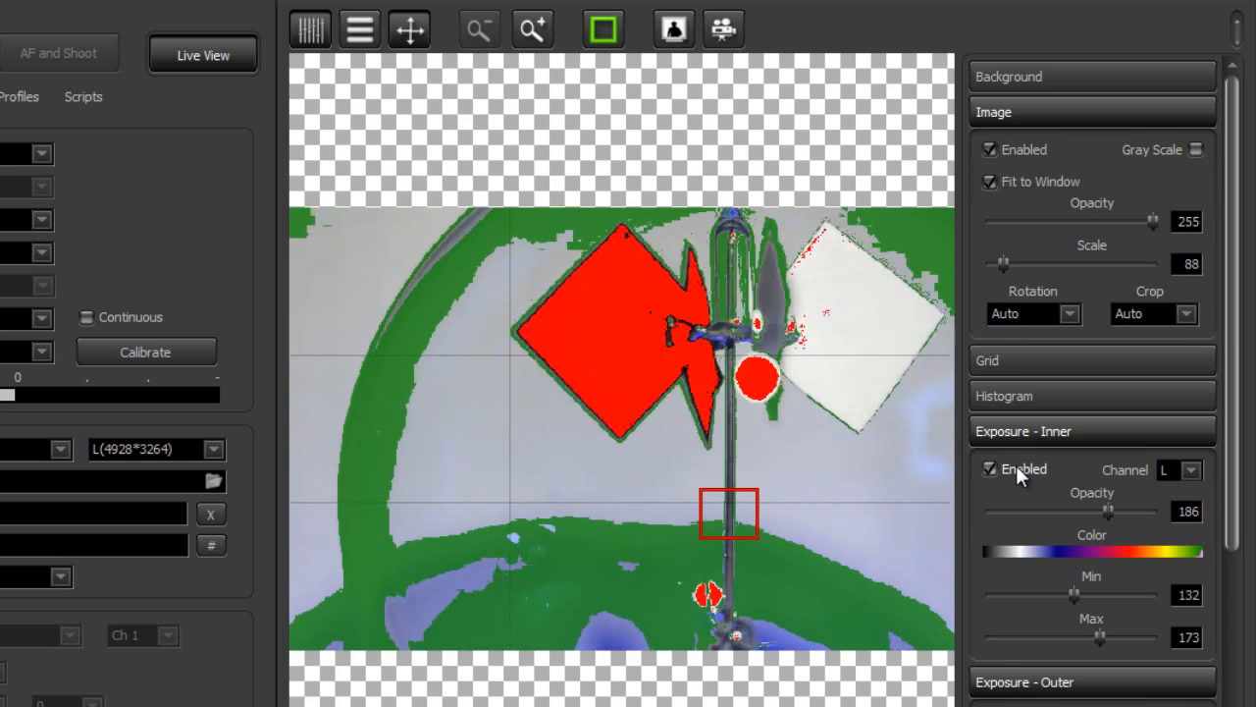
click(1046, 435)
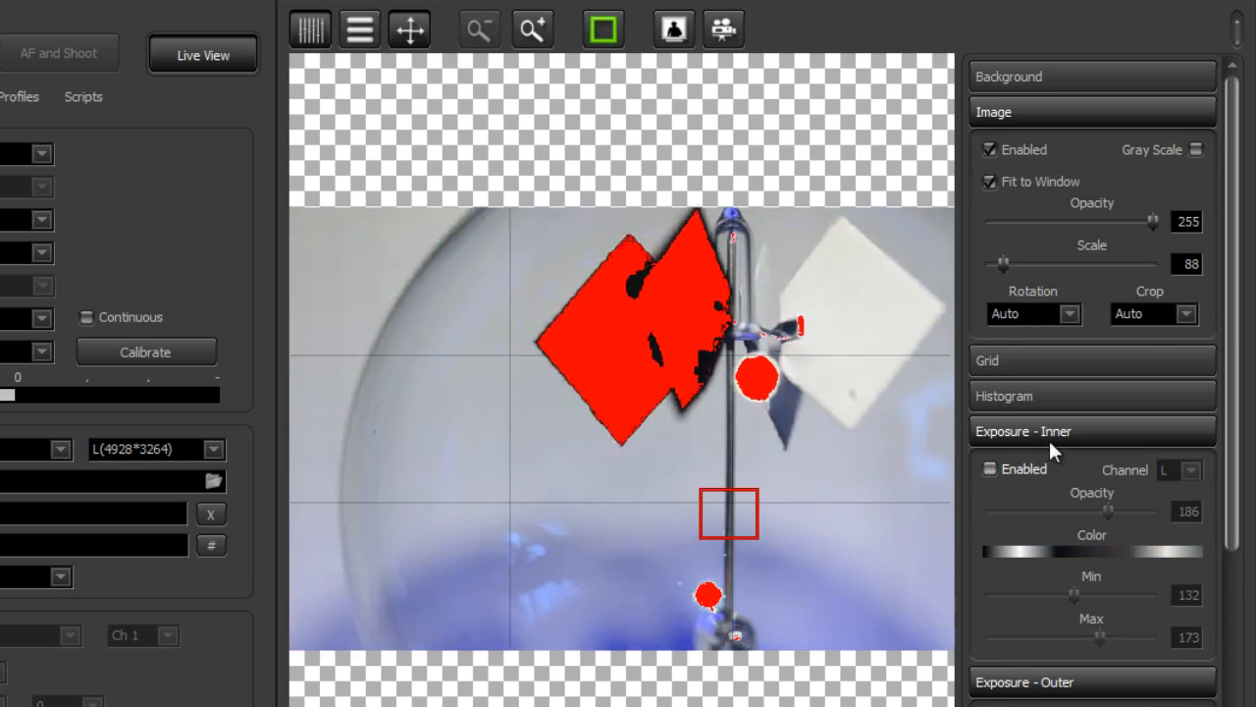
click(1033, 502)
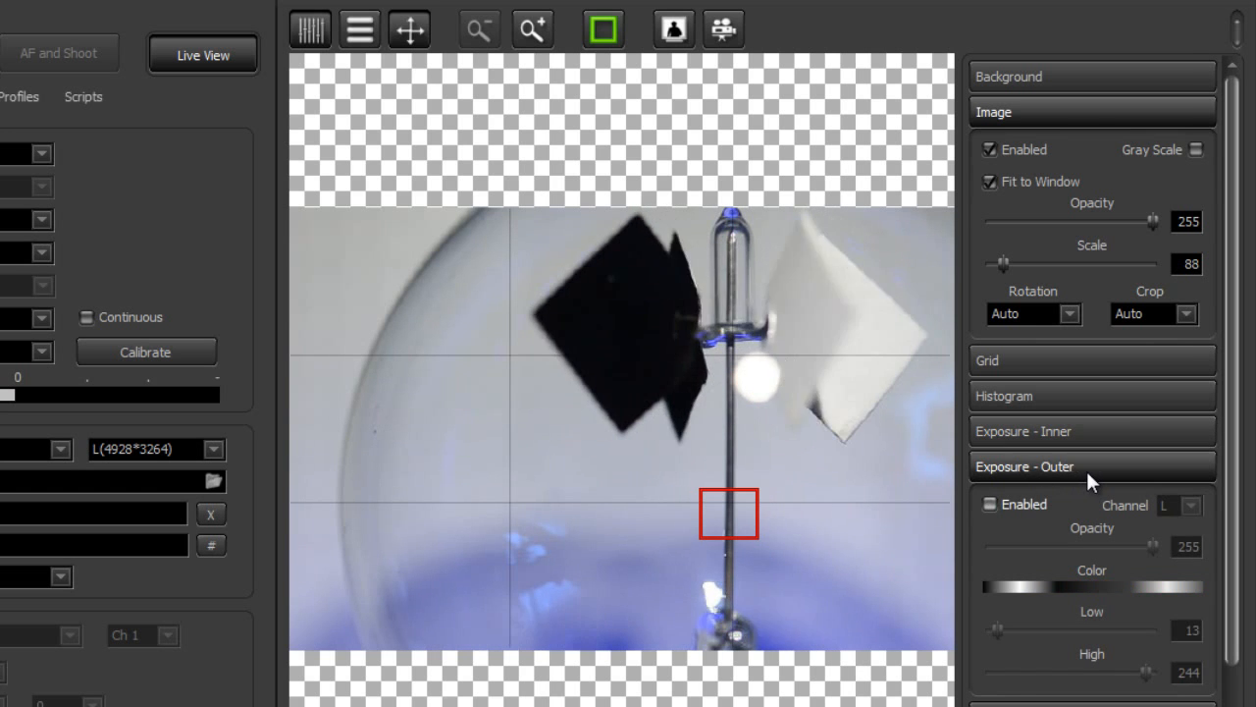
click(1085, 468)
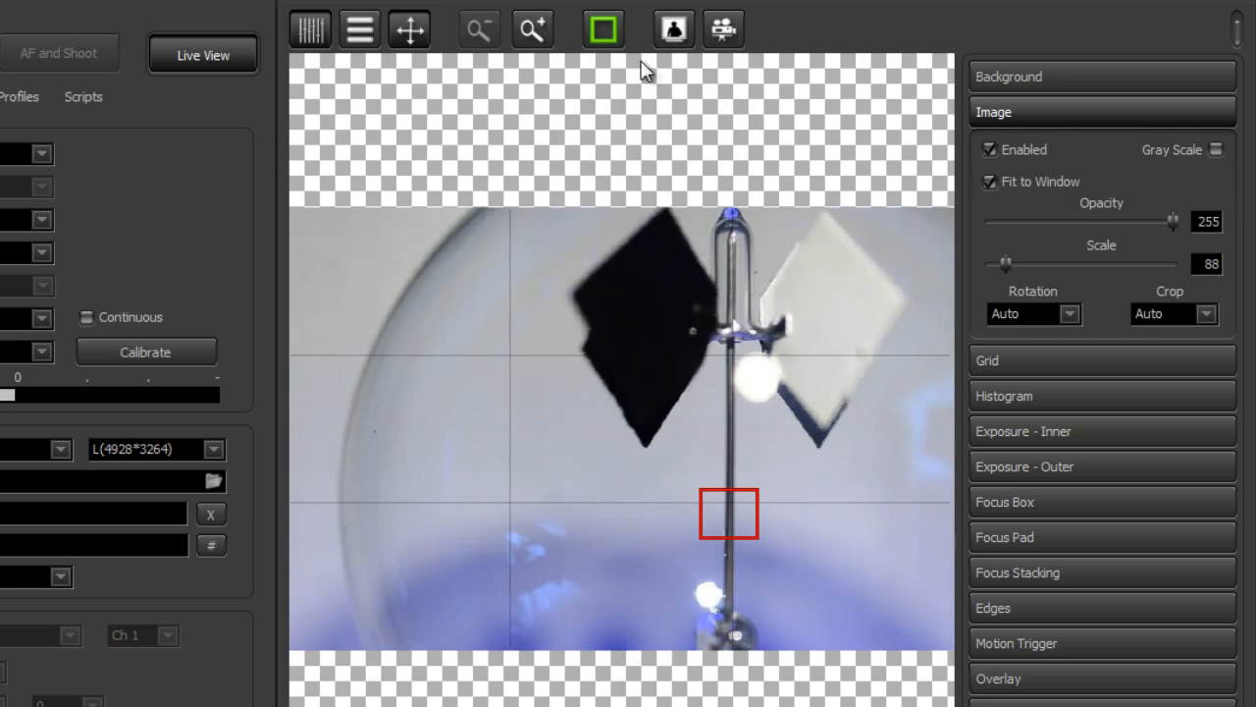
Autofocus the live view on the focus box and open the Focus Stacking settings
click(613, 36)
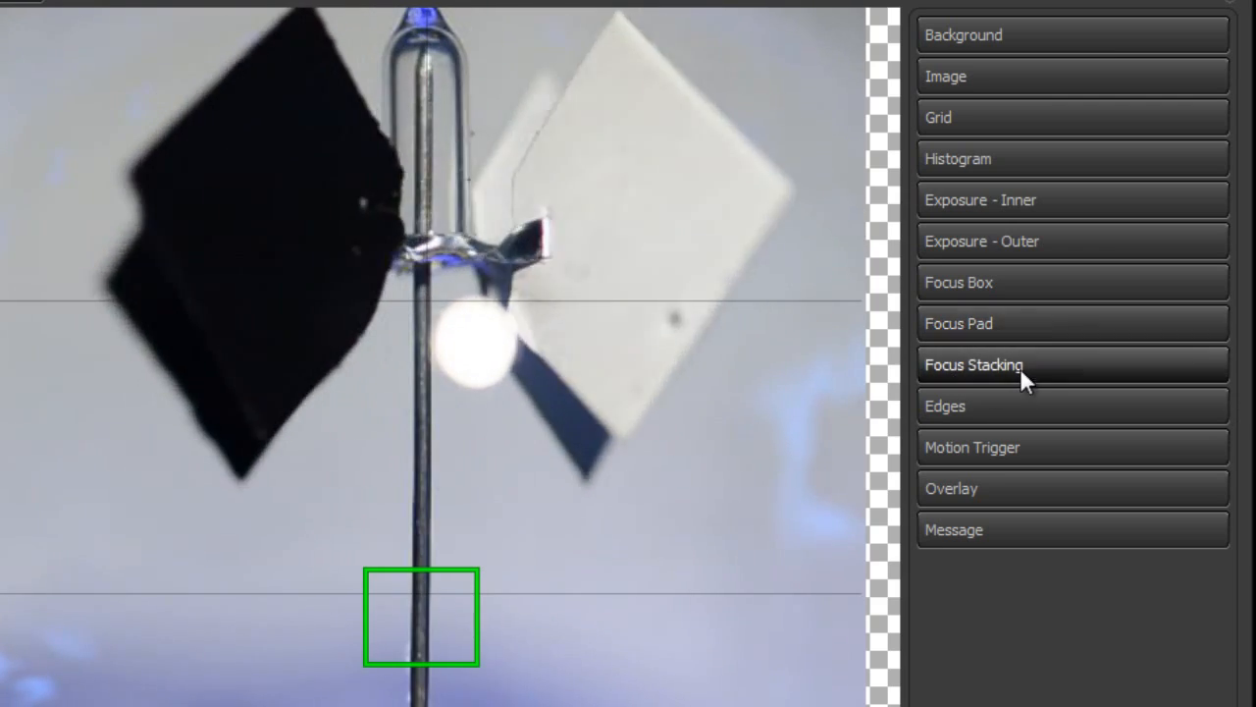
click(1030, 365)
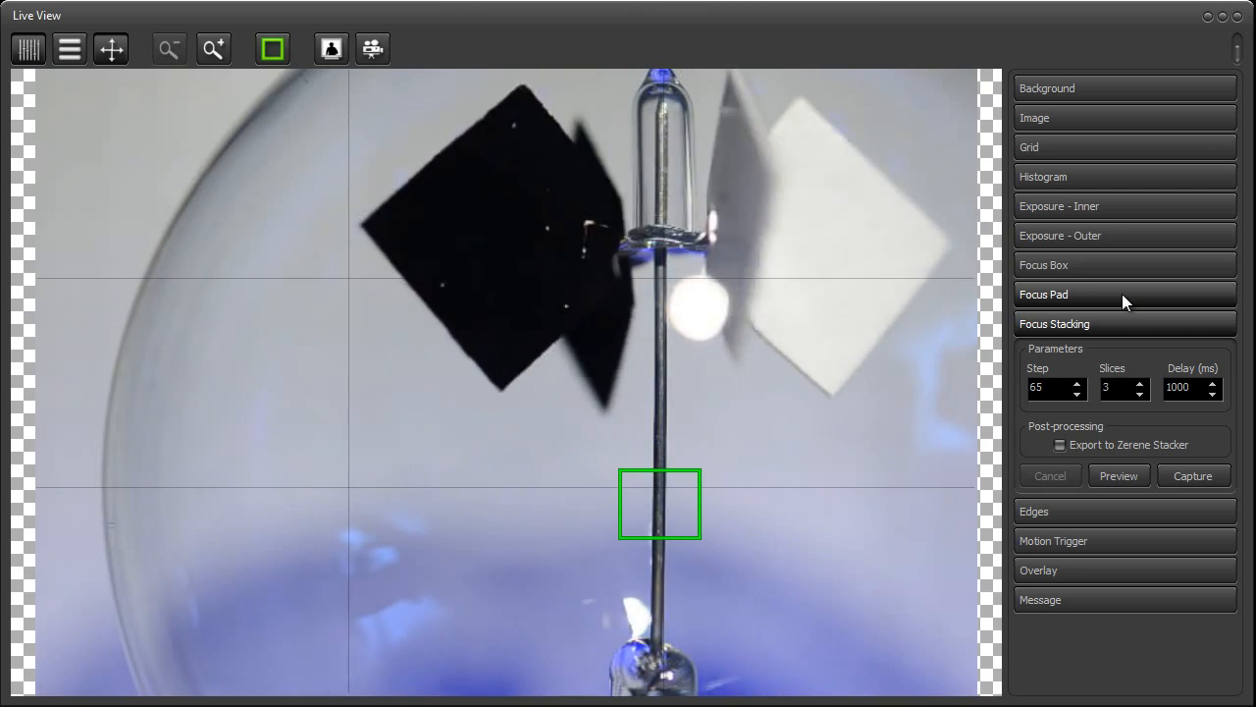
Enable the Focus Pad and use it to shift the camera focus by 39
click(1122, 293)
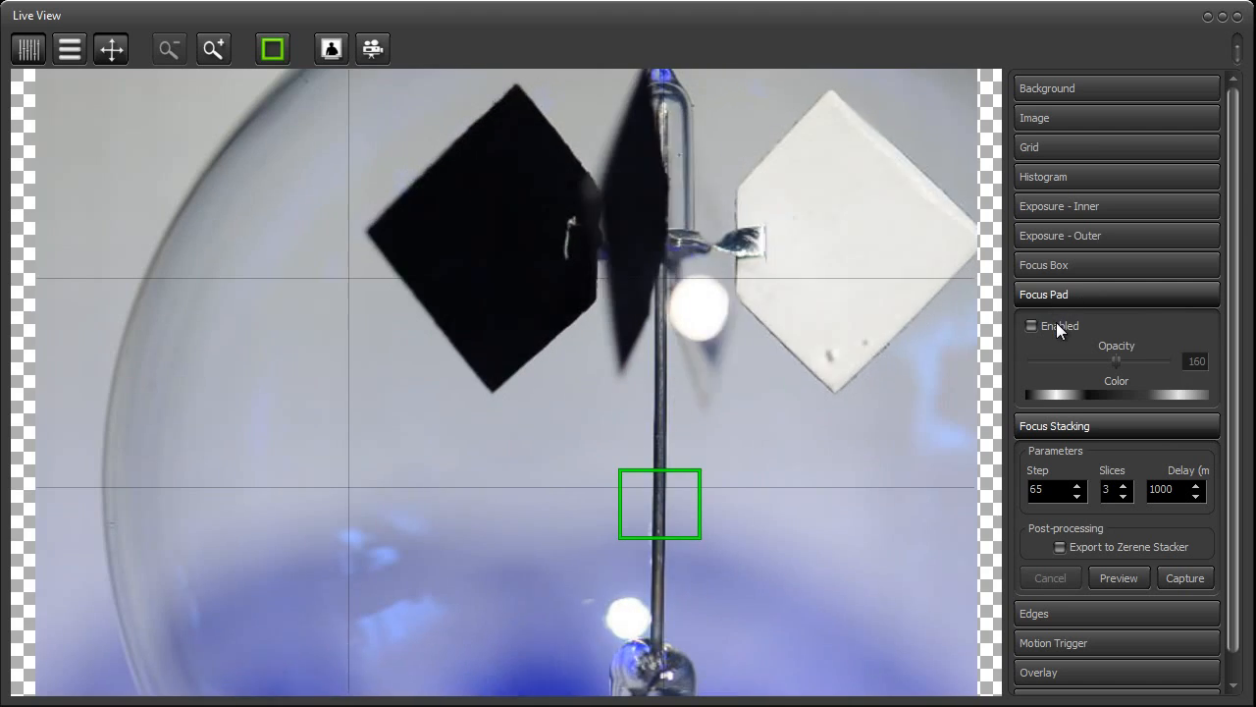
click(1056, 322)
drag(888, 132, 901, 107)
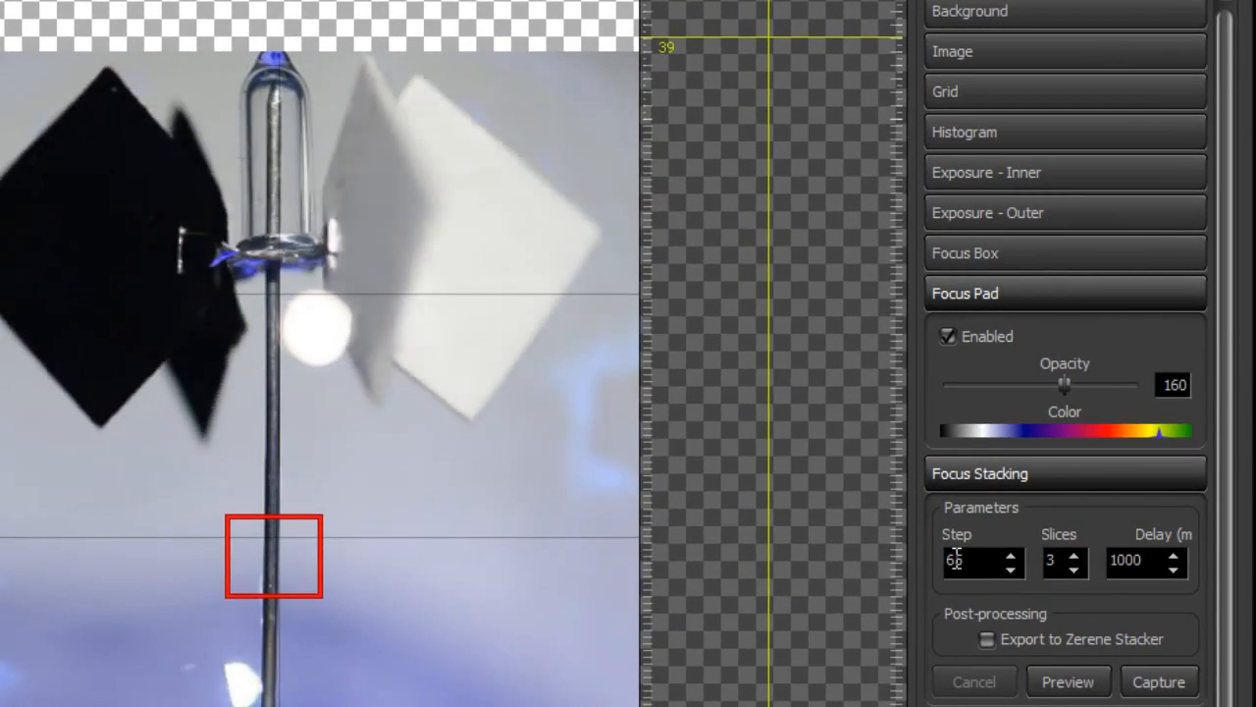
Set the focus stacking step to 39 and run the stack preview
double_click(957, 559)
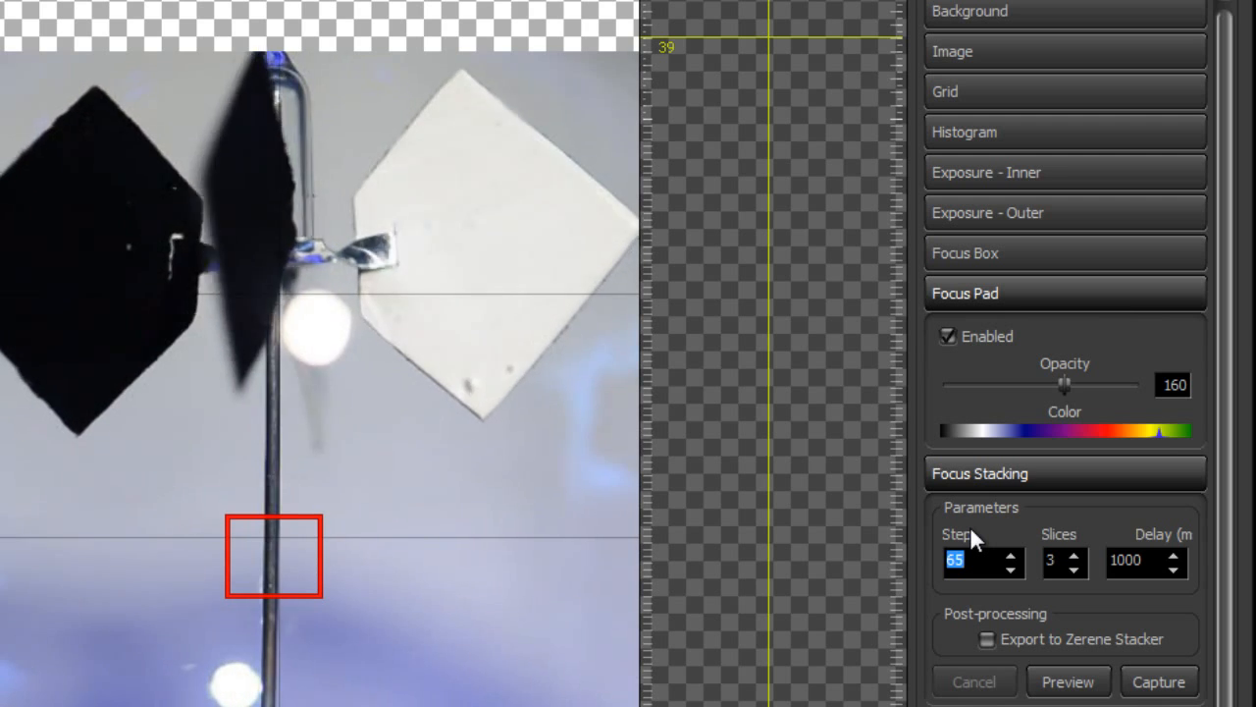
text(39)
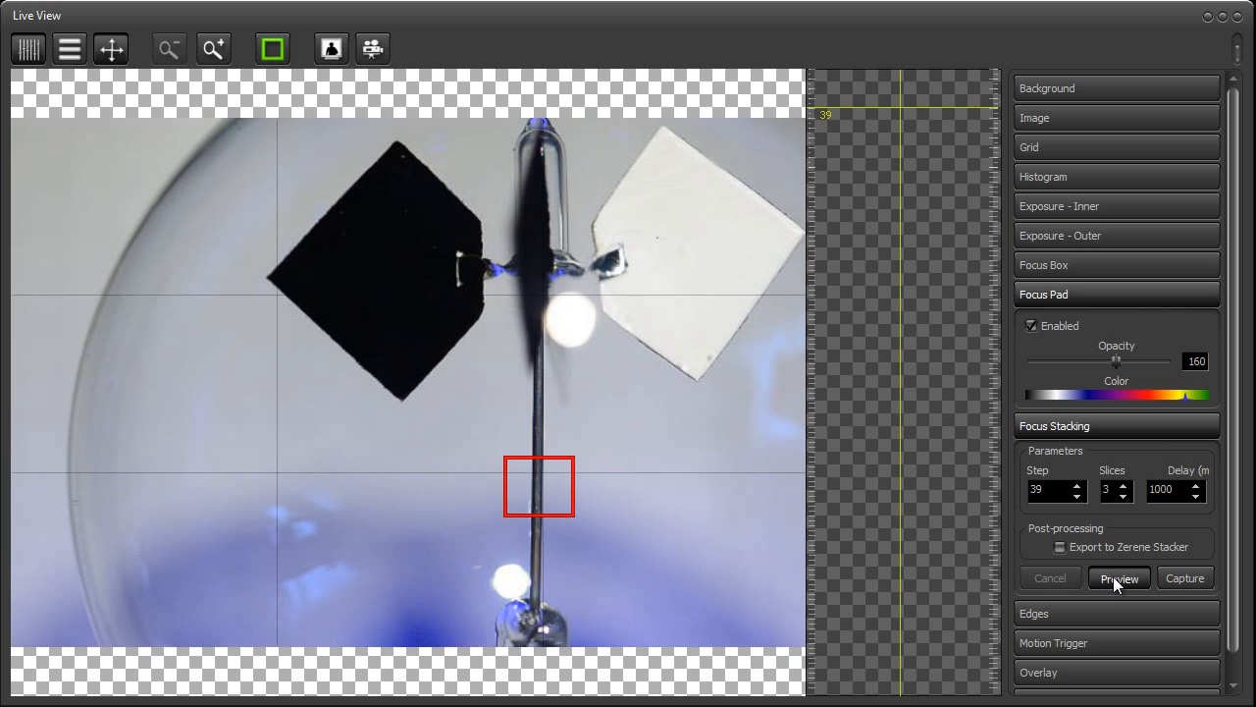
click(1116, 577)
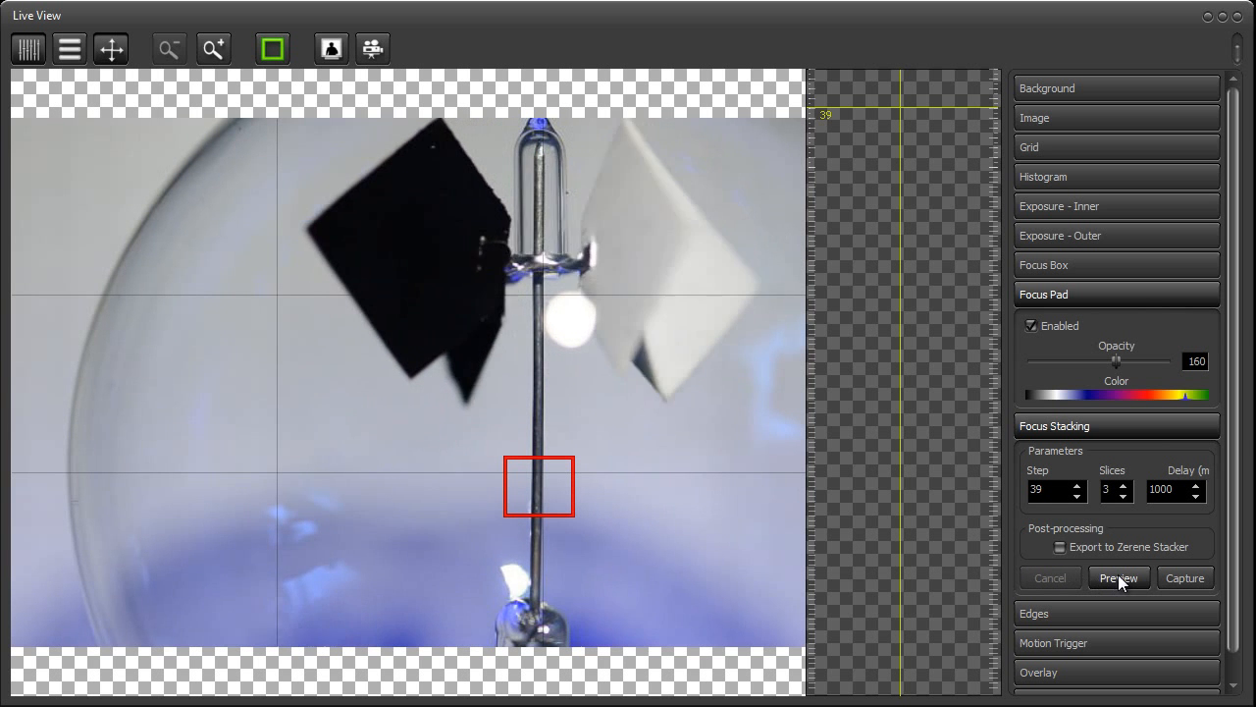
click(1120, 577)
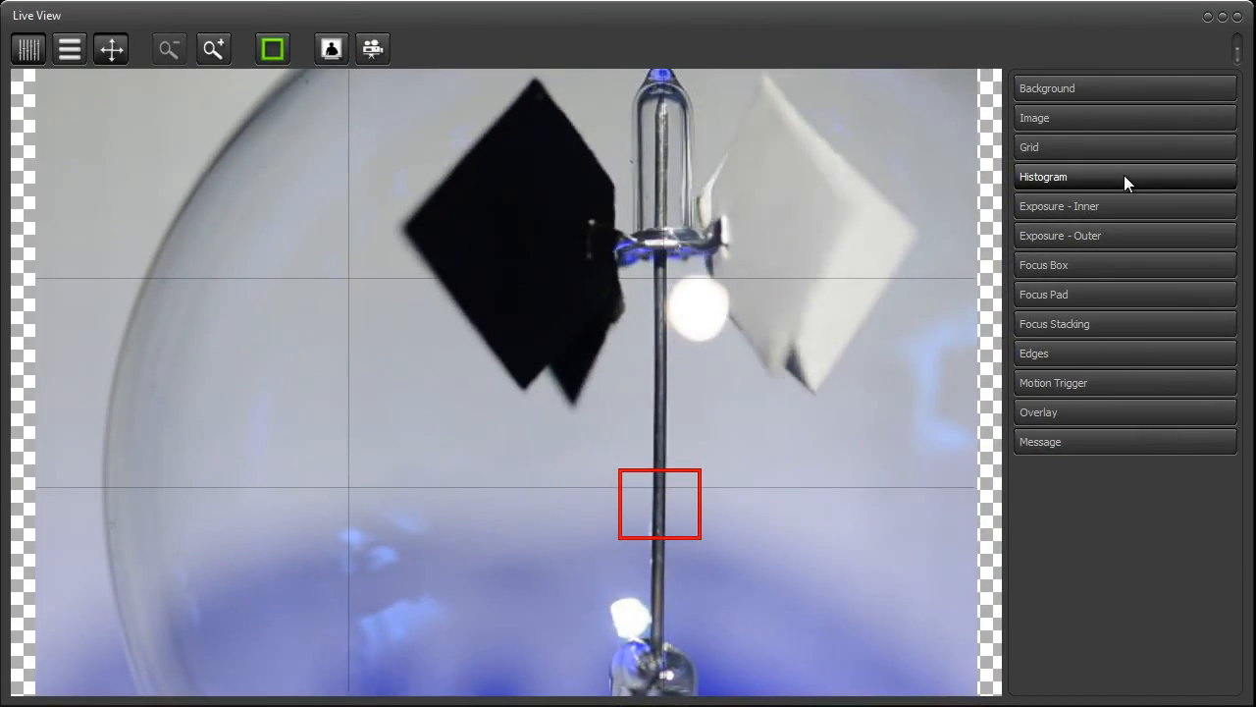
Enable the histogram, then shrink the Live View window and enlarge it again to fill the screen
click(1124, 174)
click(1071, 208)
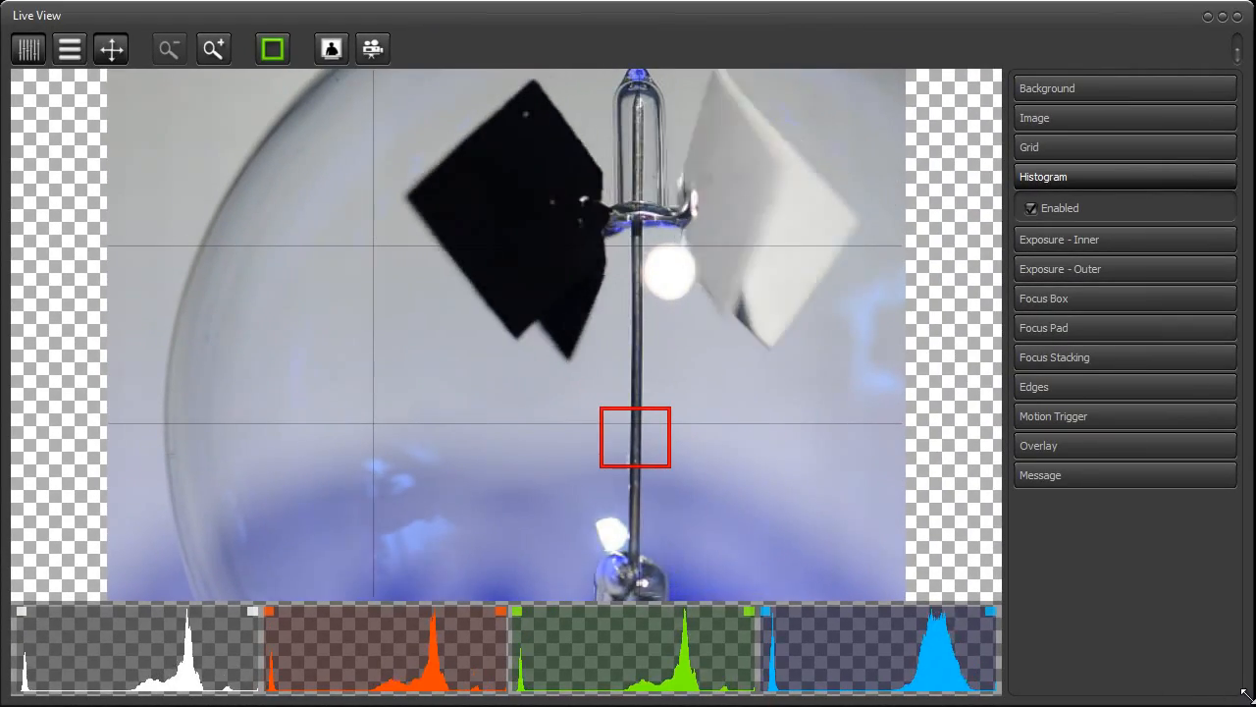
drag(1247, 693, 545, 339)
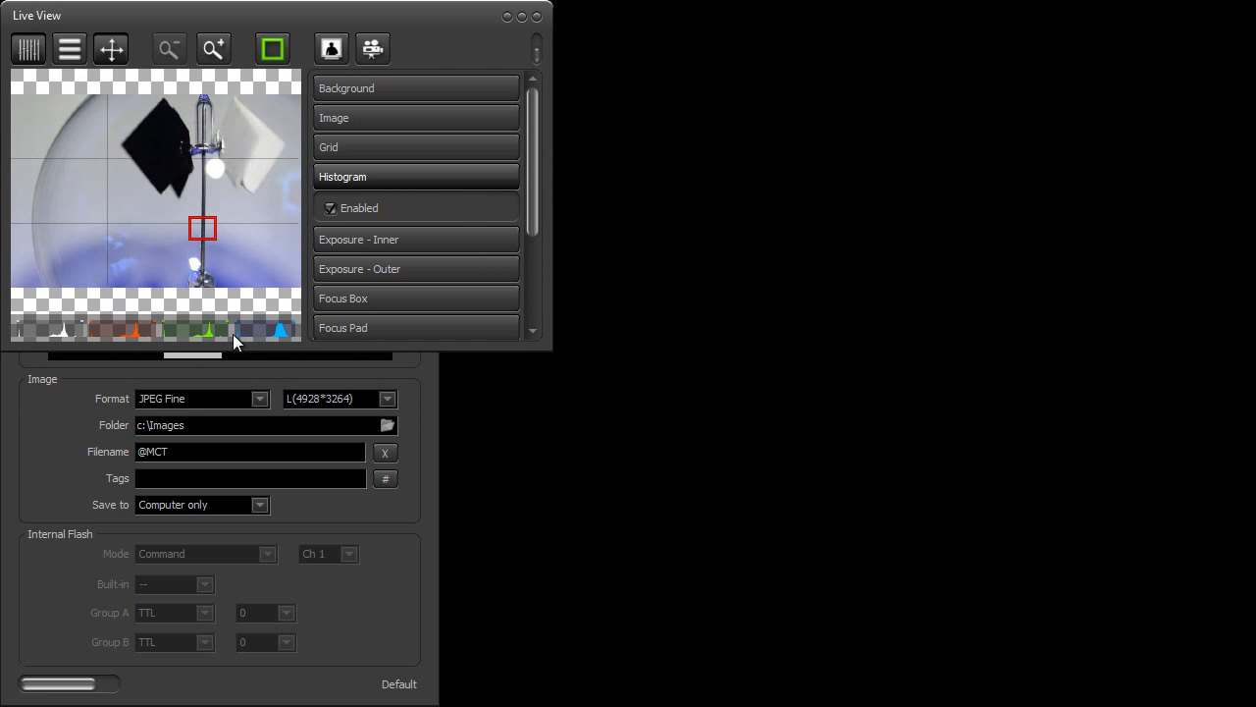
drag(550, 349, 1248, 697)
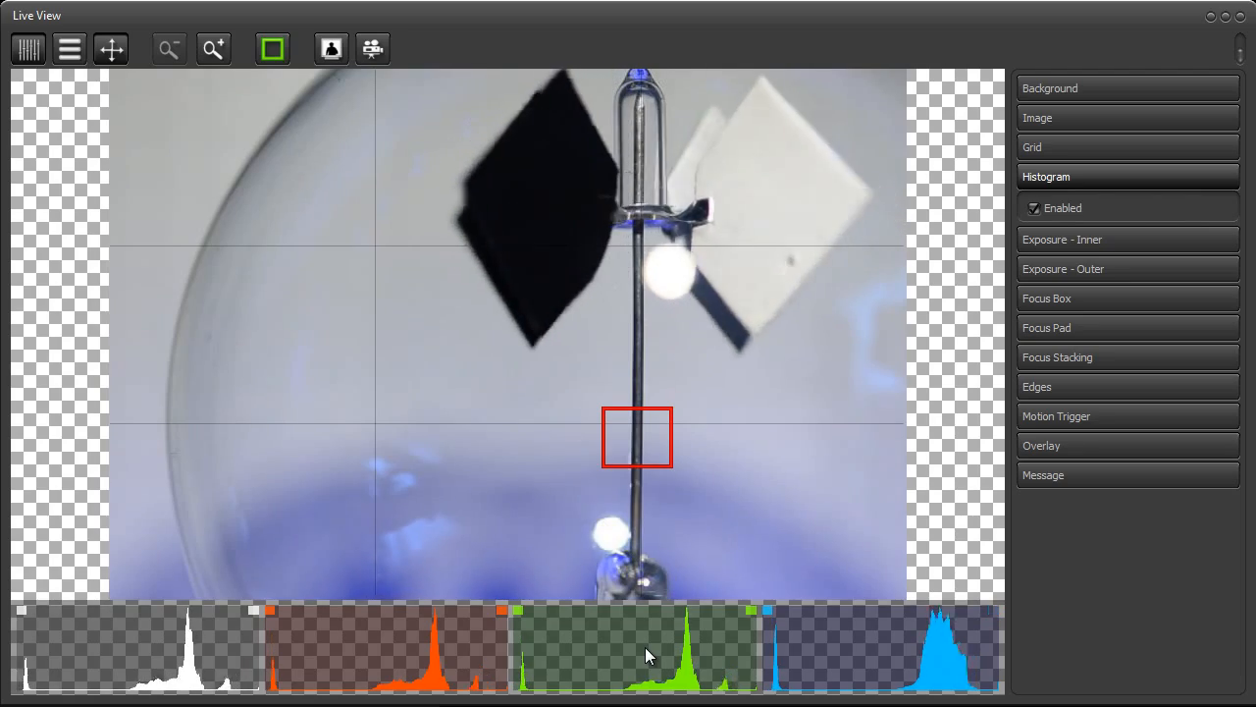
Enable both the inner and outer exposure highlighting together with the histogram
click(1069, 239)
click(1062, 267)
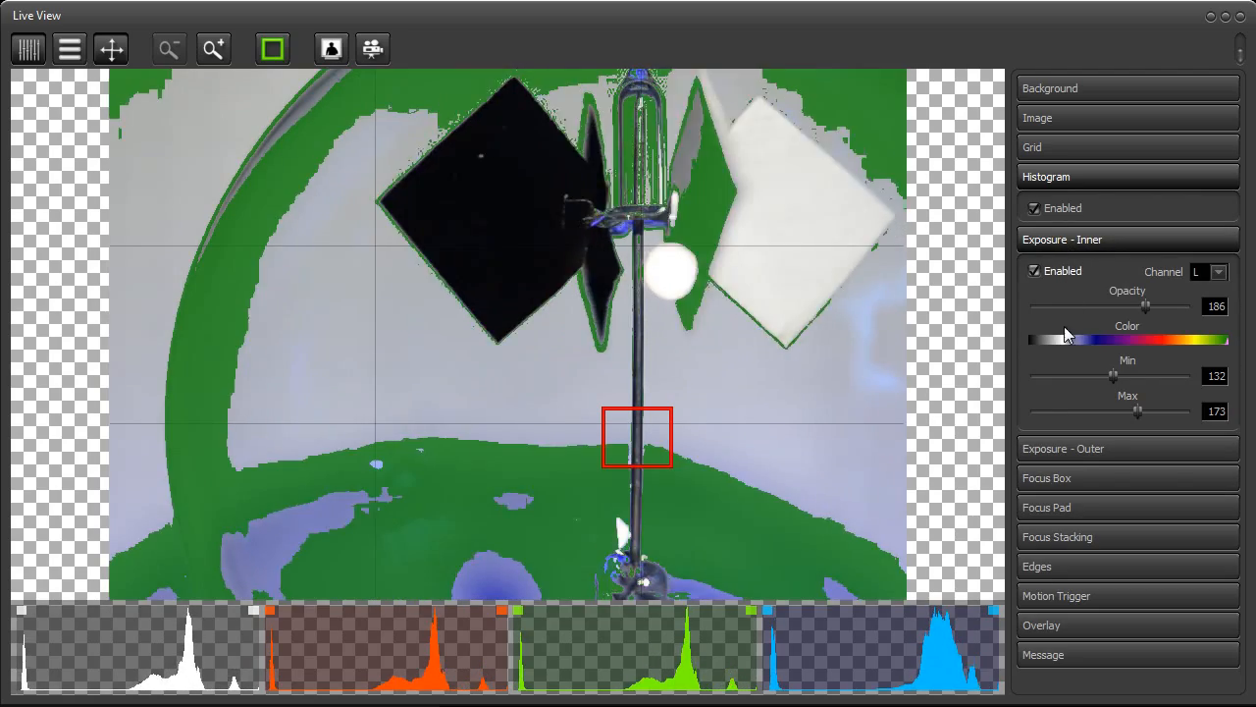
click(1072, 449)
click(1066, 480)
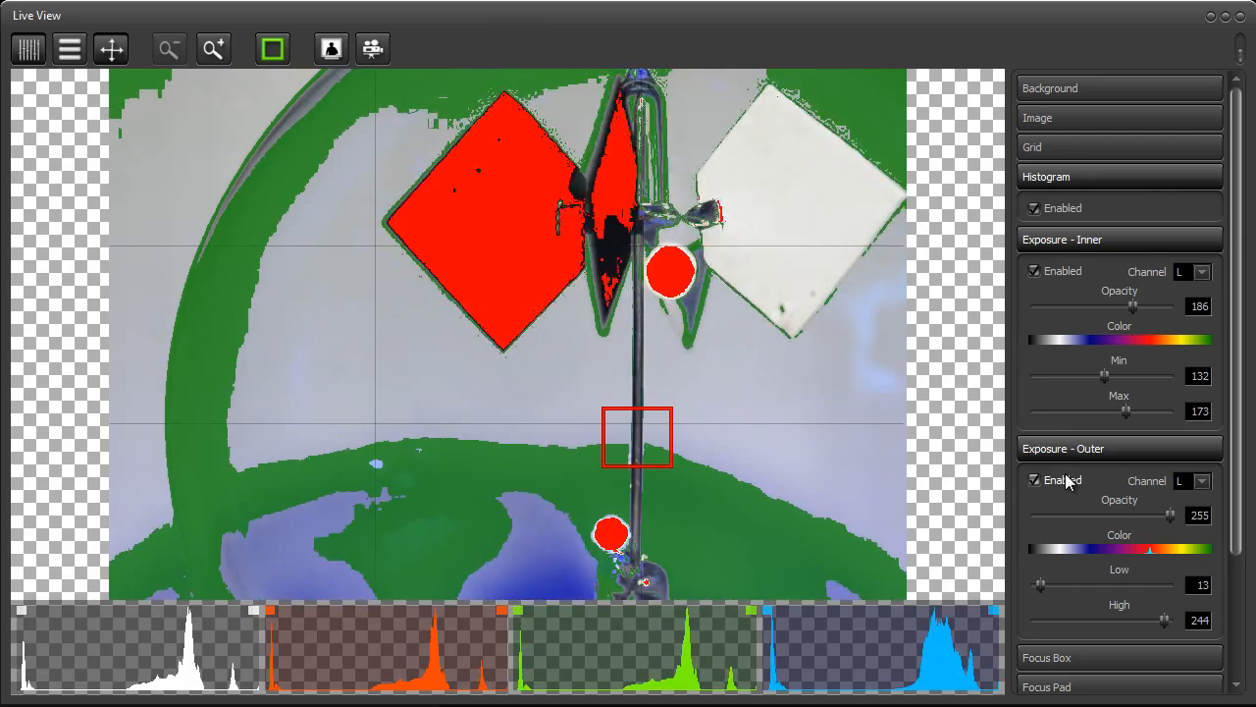
Turn off the outer and inner exposure highlighting and the histogram, and collapse their settings
click(1069, 449)
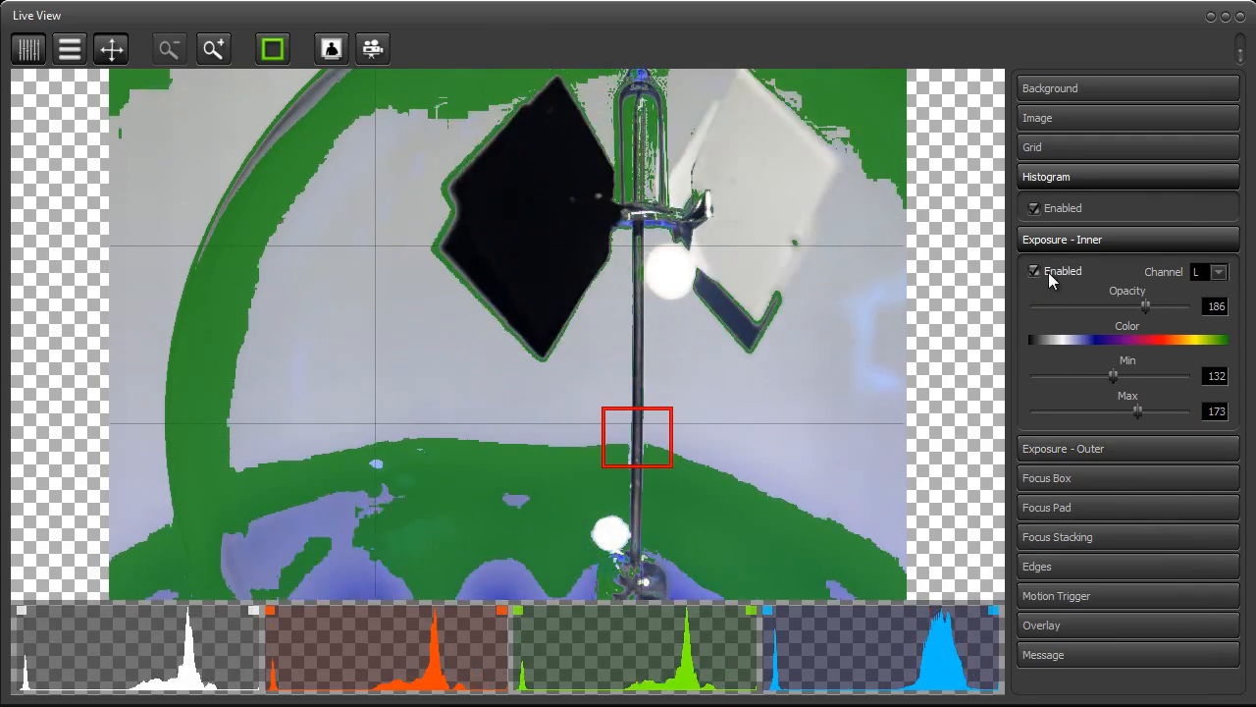
click(1048, 272)
click(1059, 239)
click(1055, 208)
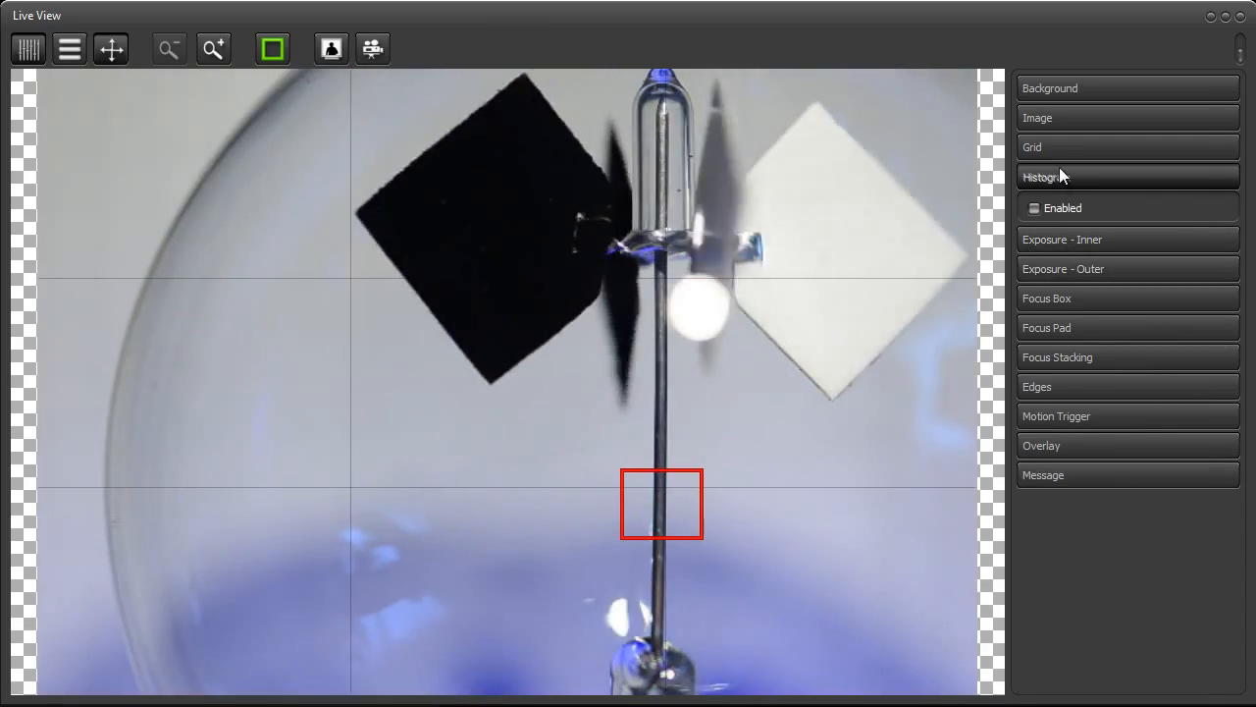
click(1059, 174)
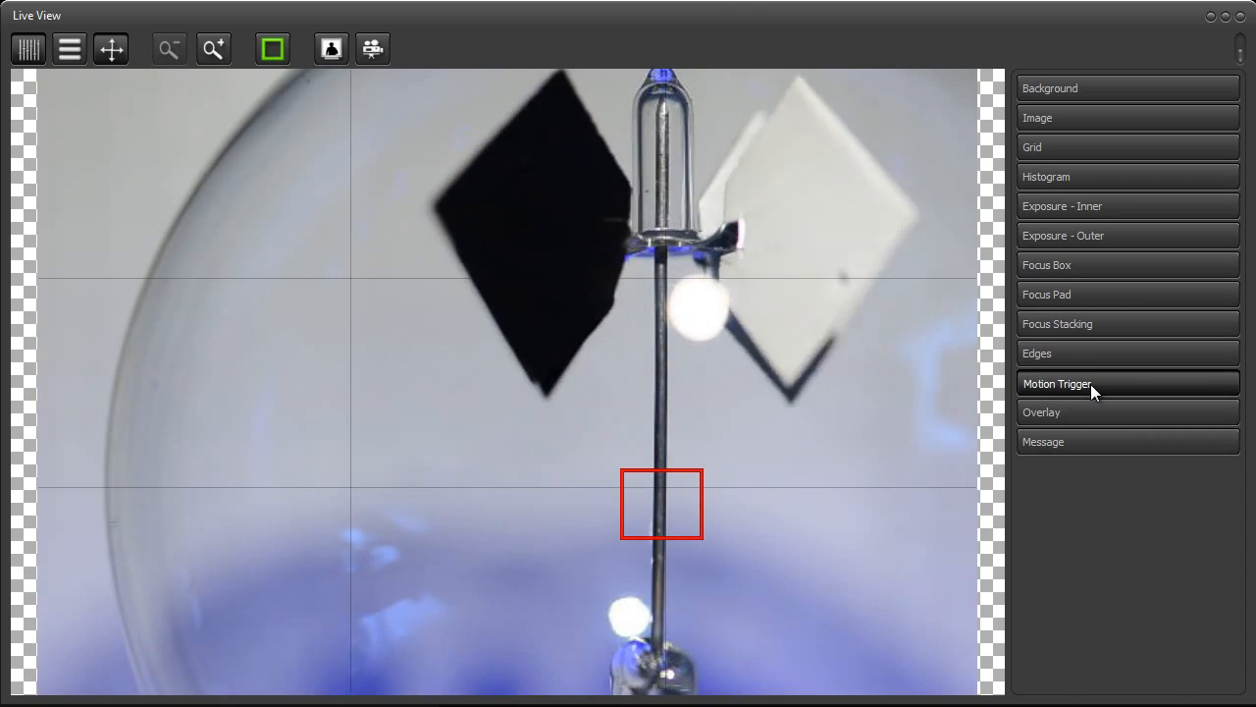
Open the Motion Trigger settings and look through the available trigger actions without choosing one
click(1090, 383)
scroll(1239, 438, down, 1)
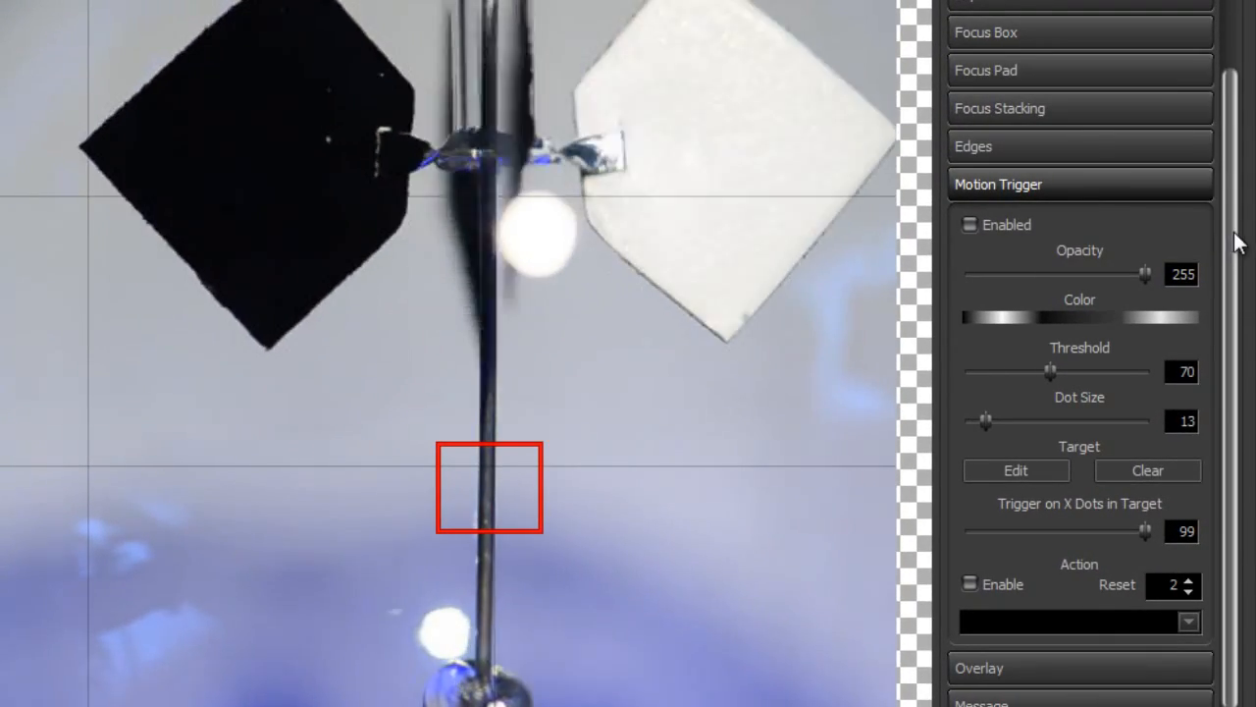
click(1186, 621)
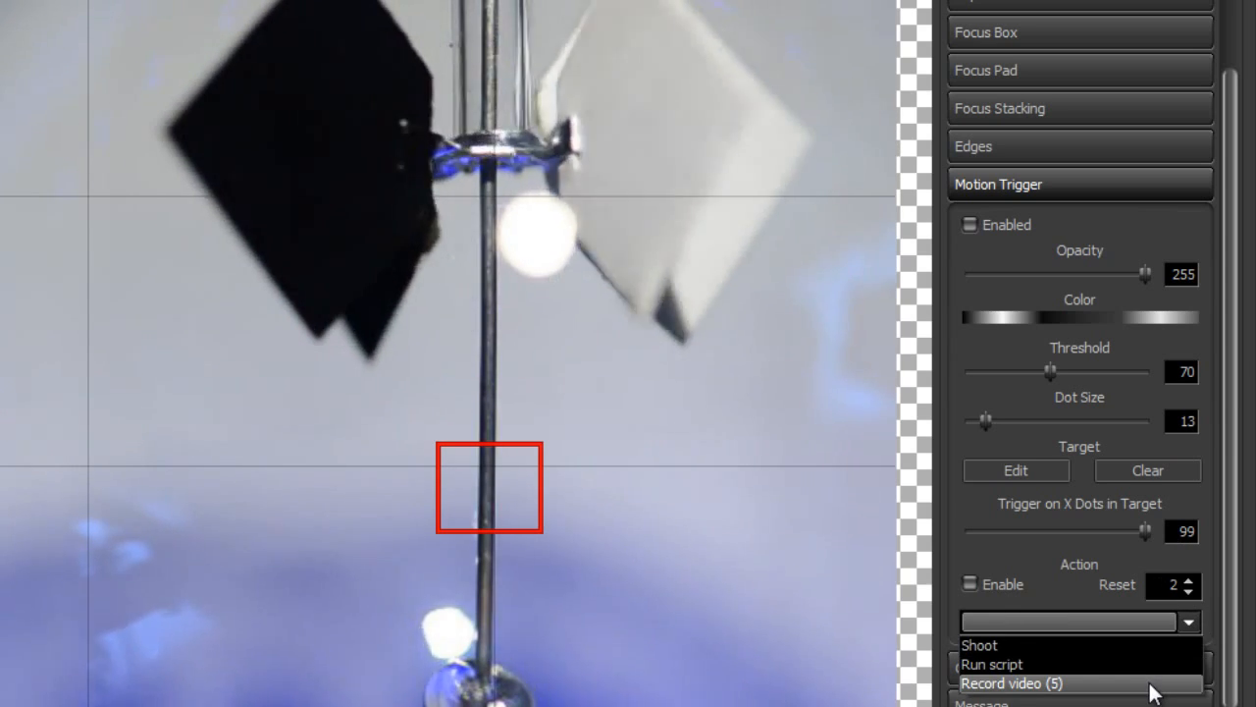
click(1234, 499)
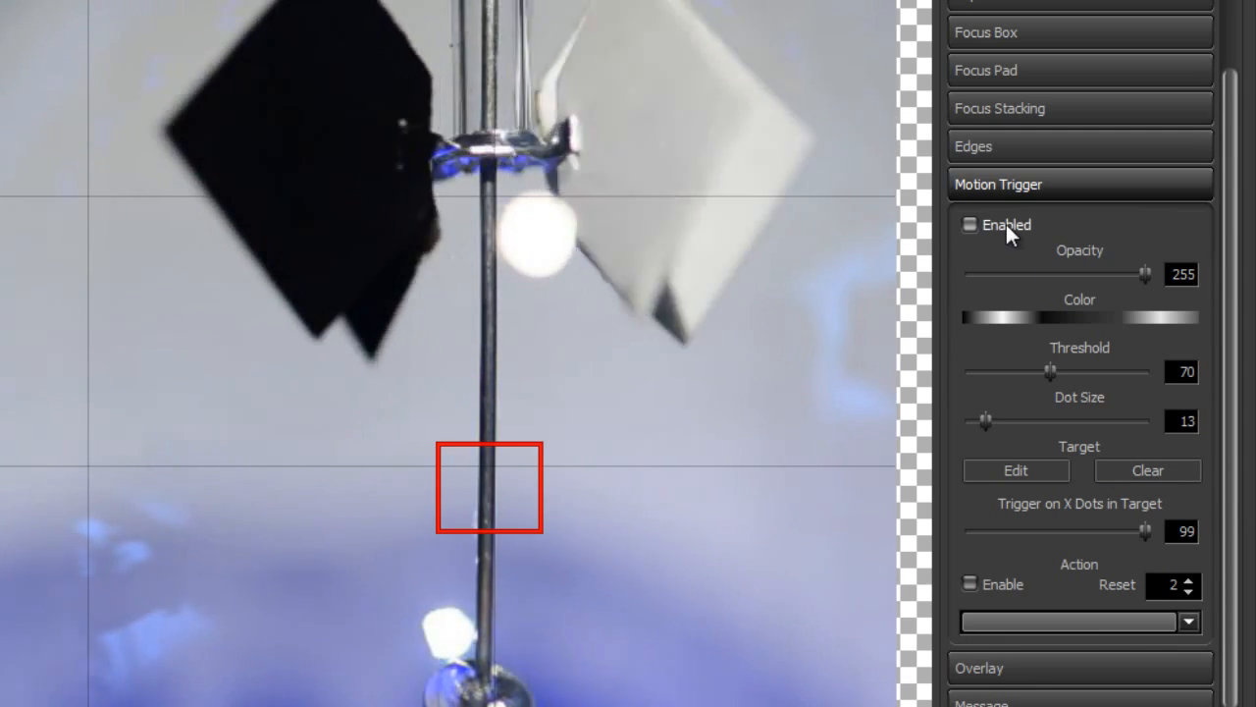
Enable the motion trigger and set its threshold to 27 and dot size to 10
click(1006, 224)
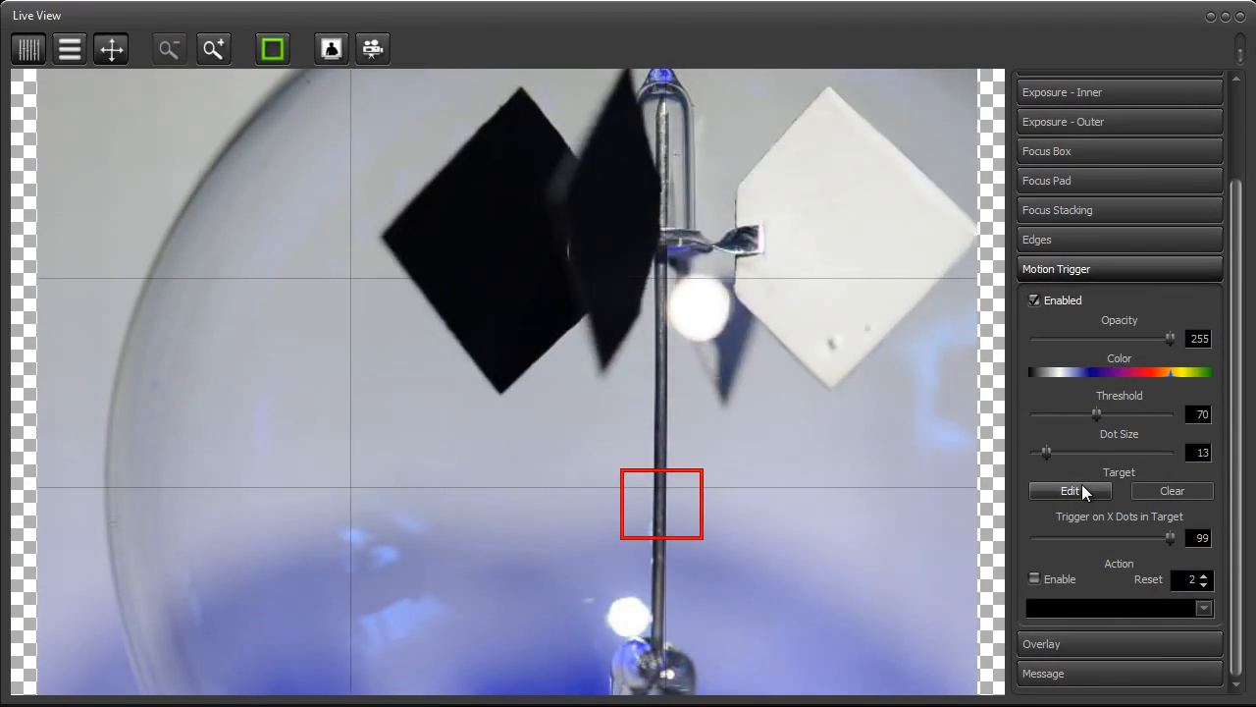
mouse_move(1098, 411)
mouse_down()
mouse_move(1059, 418)
mouse_move(1045, 451)
mouse_move(1056, 451)
mouse_move(1022, 454)
mouse_move(1043, 451)
mouse_up()
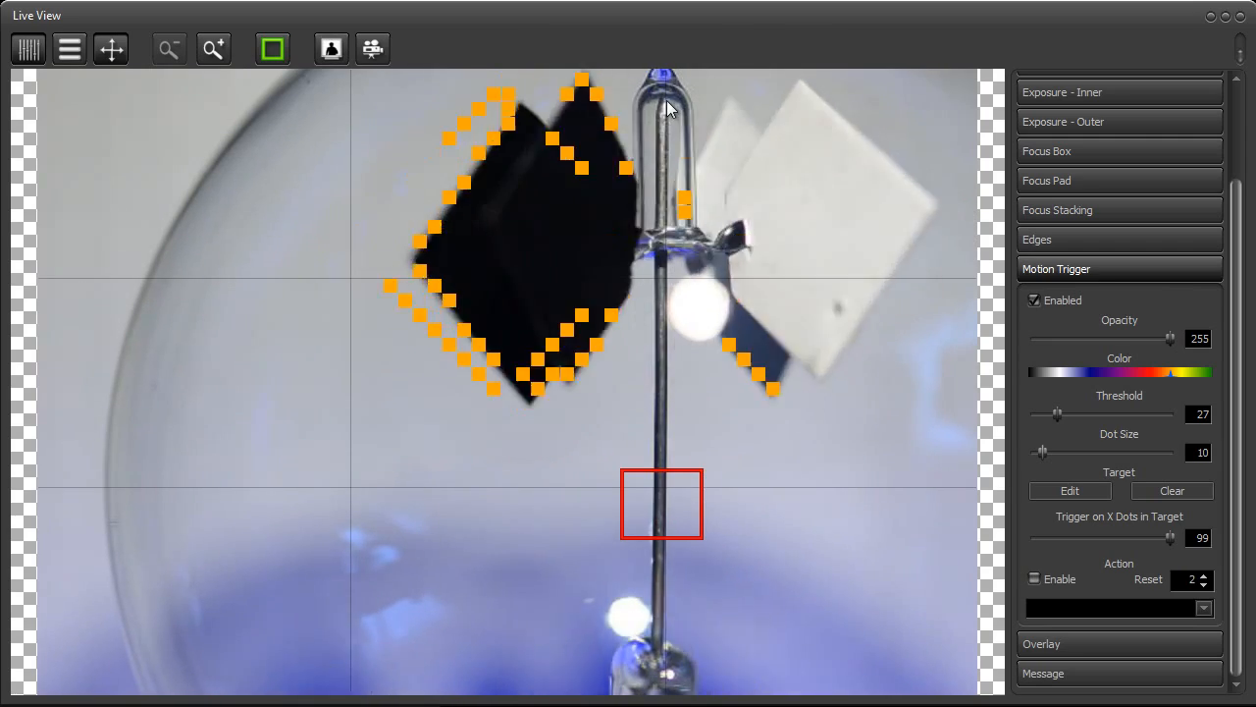
Place the focus box on the tip of the glass spindle, autofocus there, and zoom in to maximum to inspect the focus
click(660, 105)
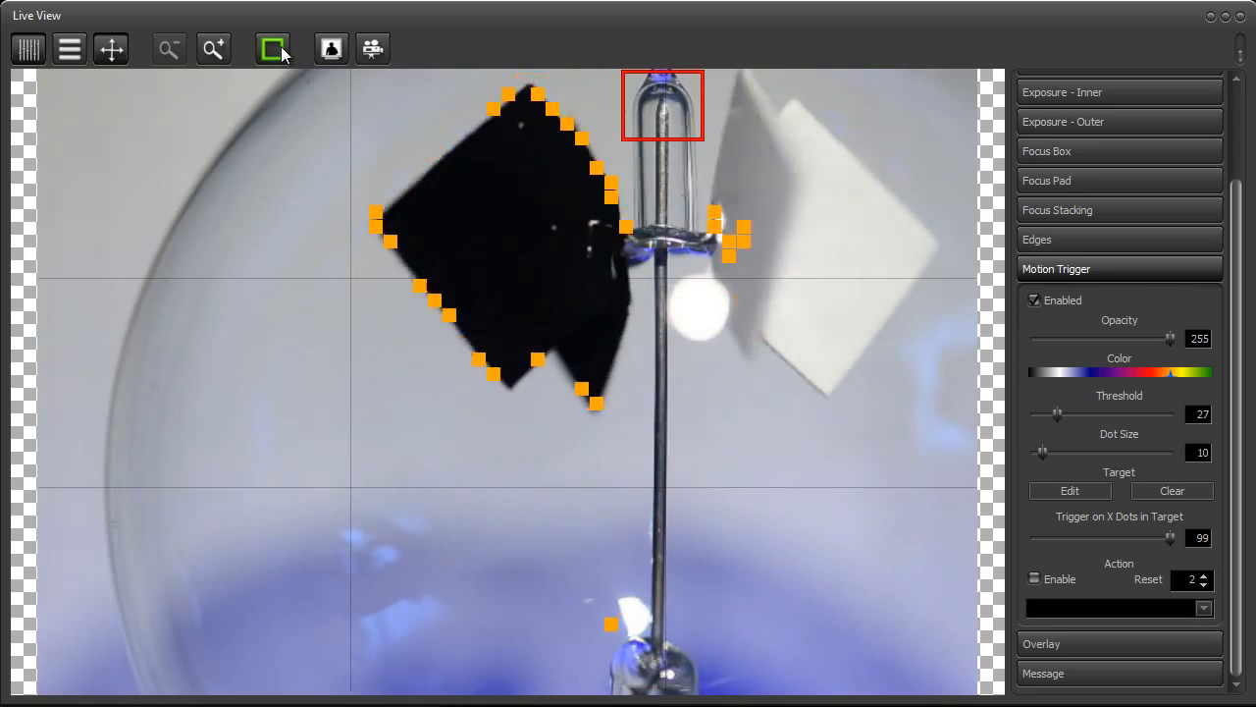
click(282, 49)
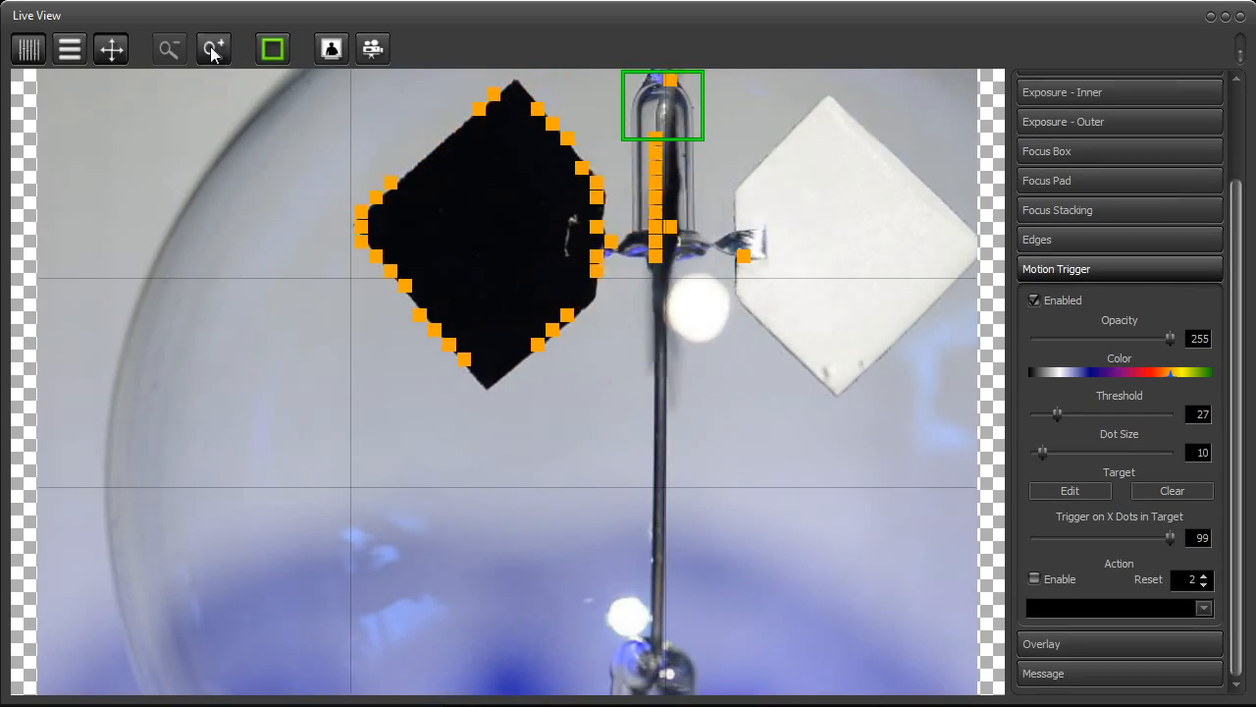
click(212, 49)
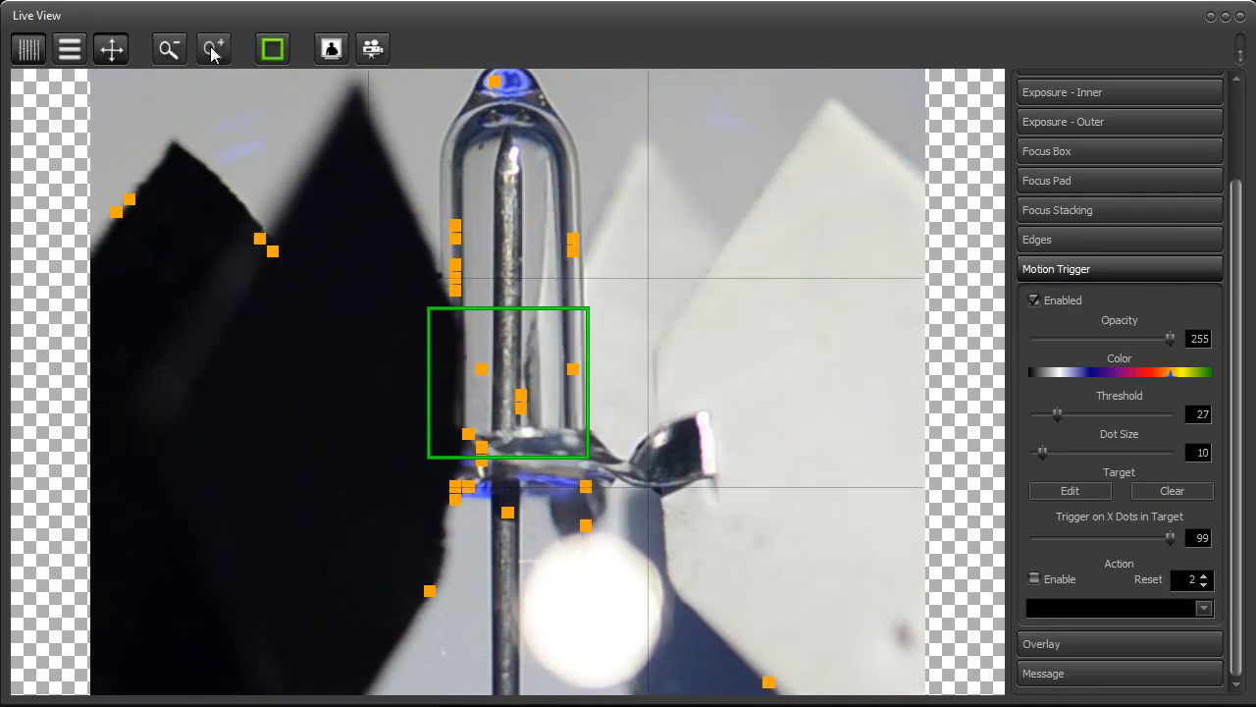
click(212, 51)
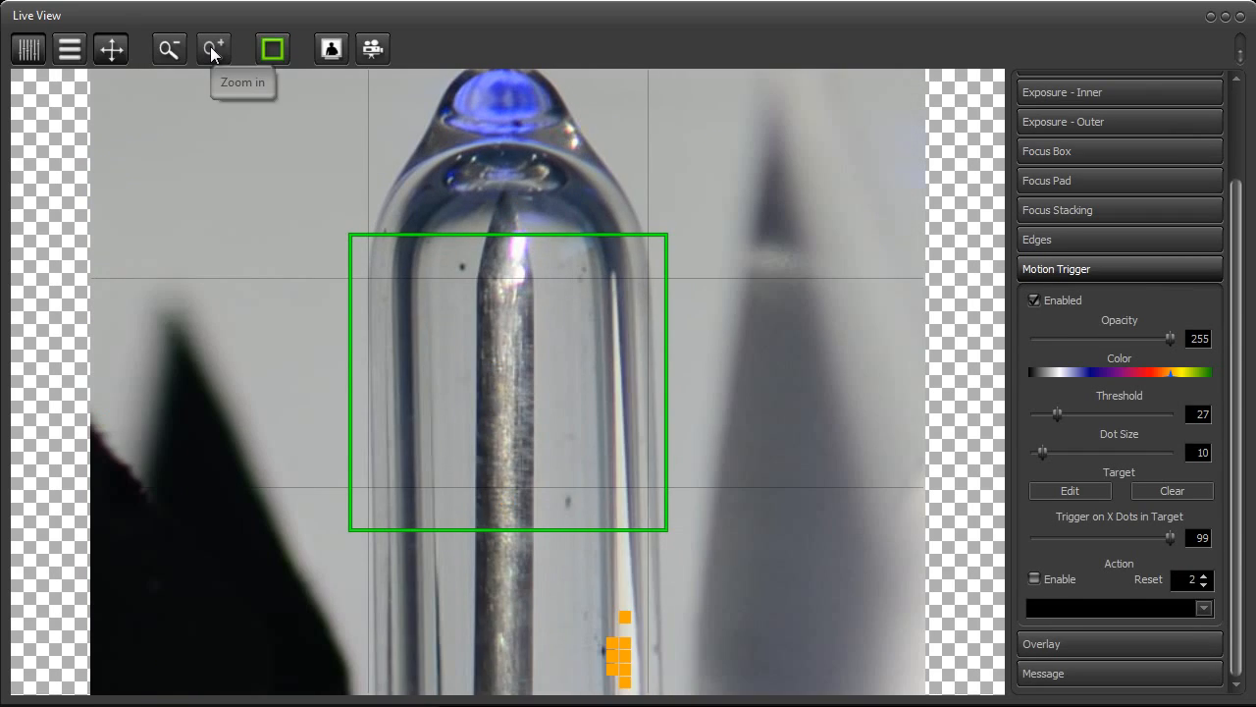
click(212, 51)
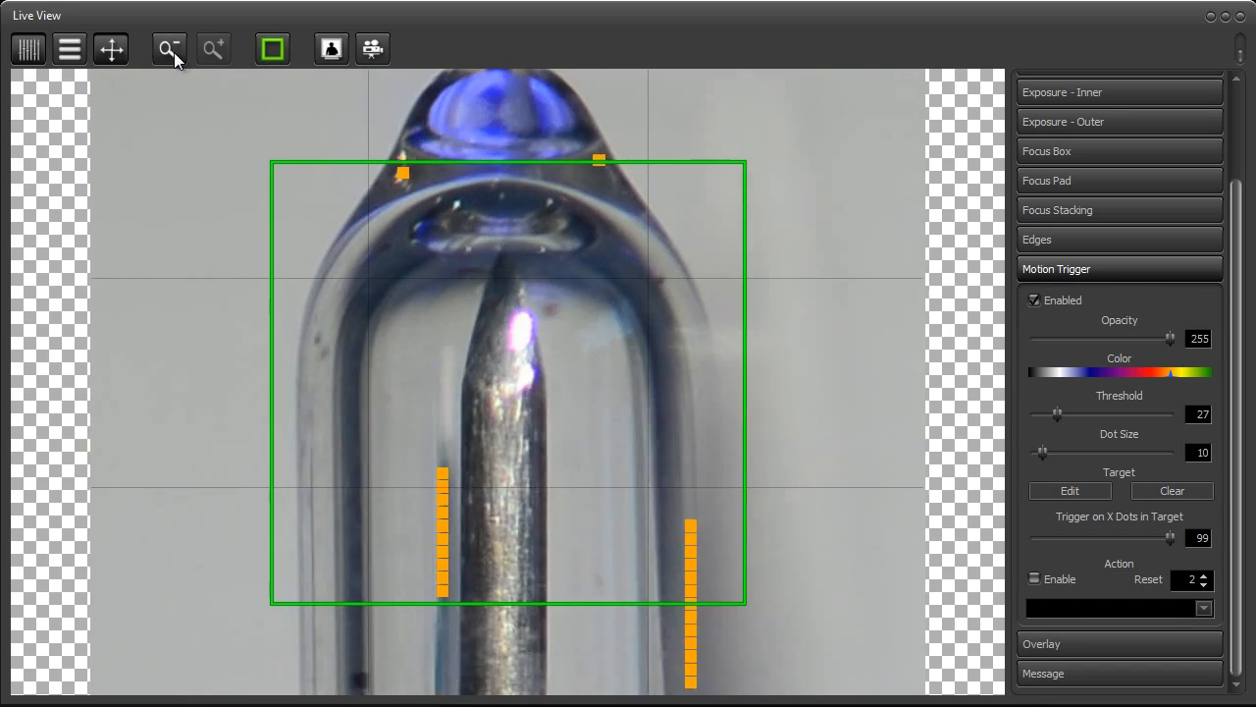
Zoom the live view back out to the full image
click(169, 49)
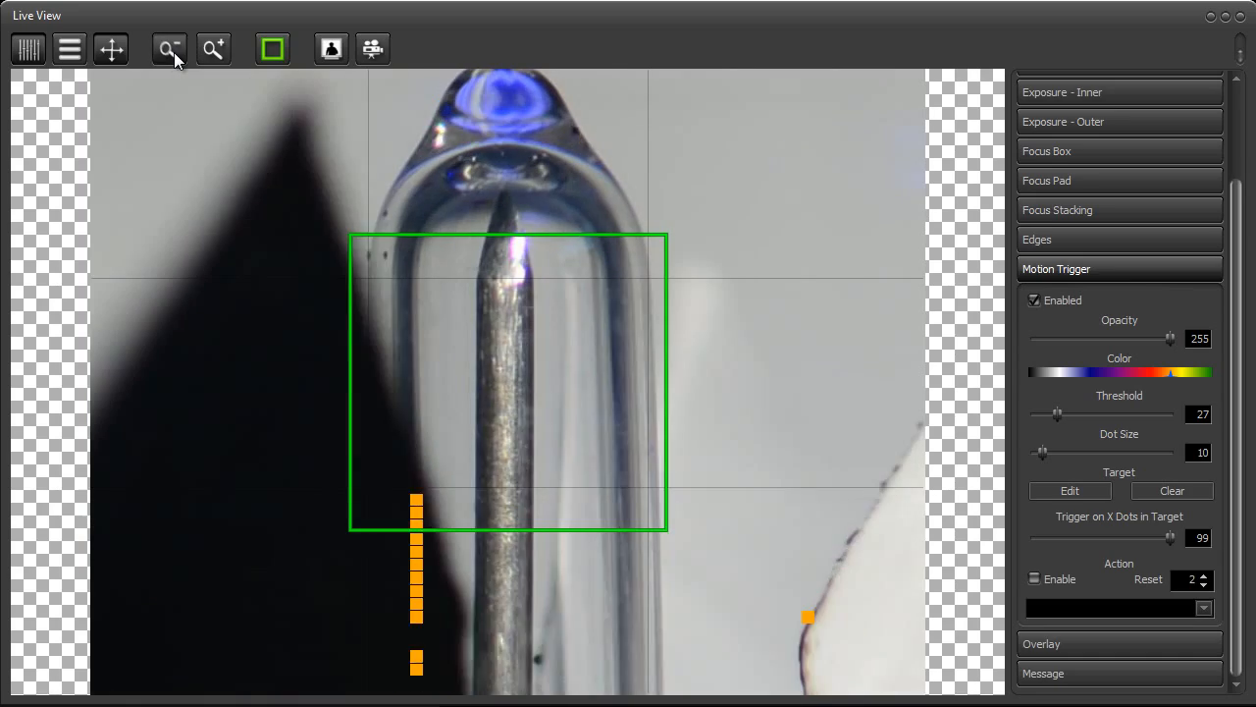
click(174, 52)
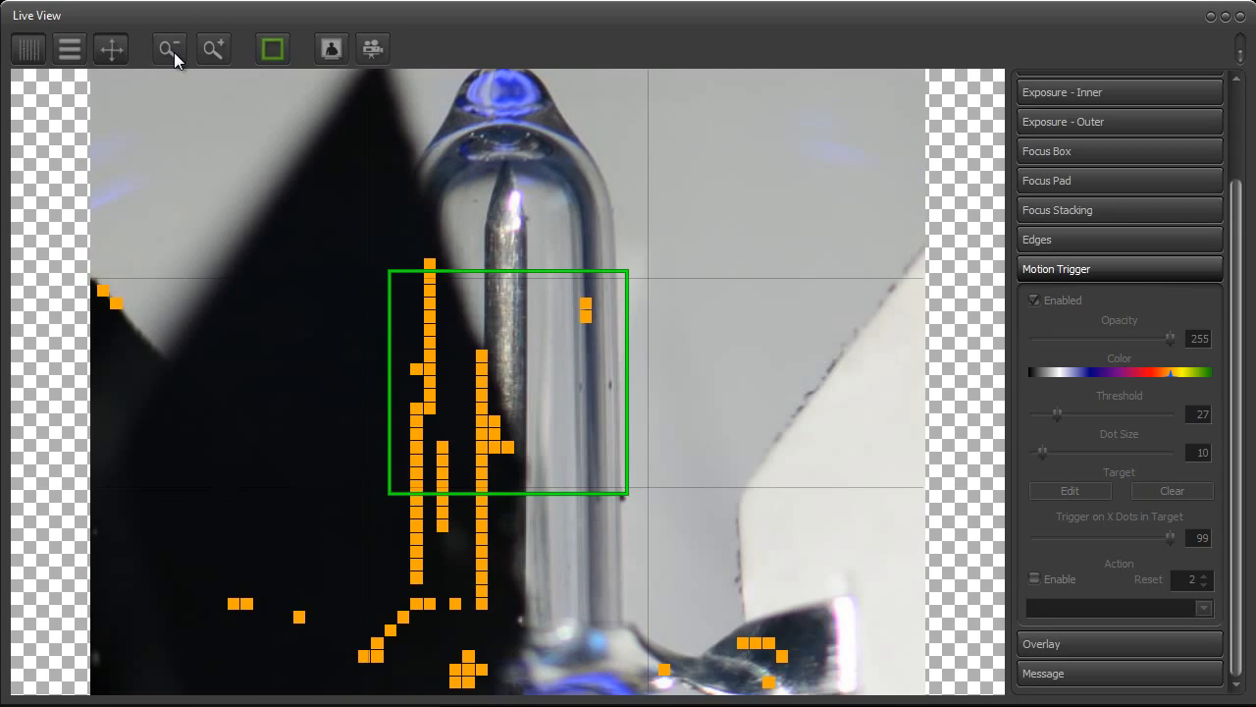
click(173, 52)
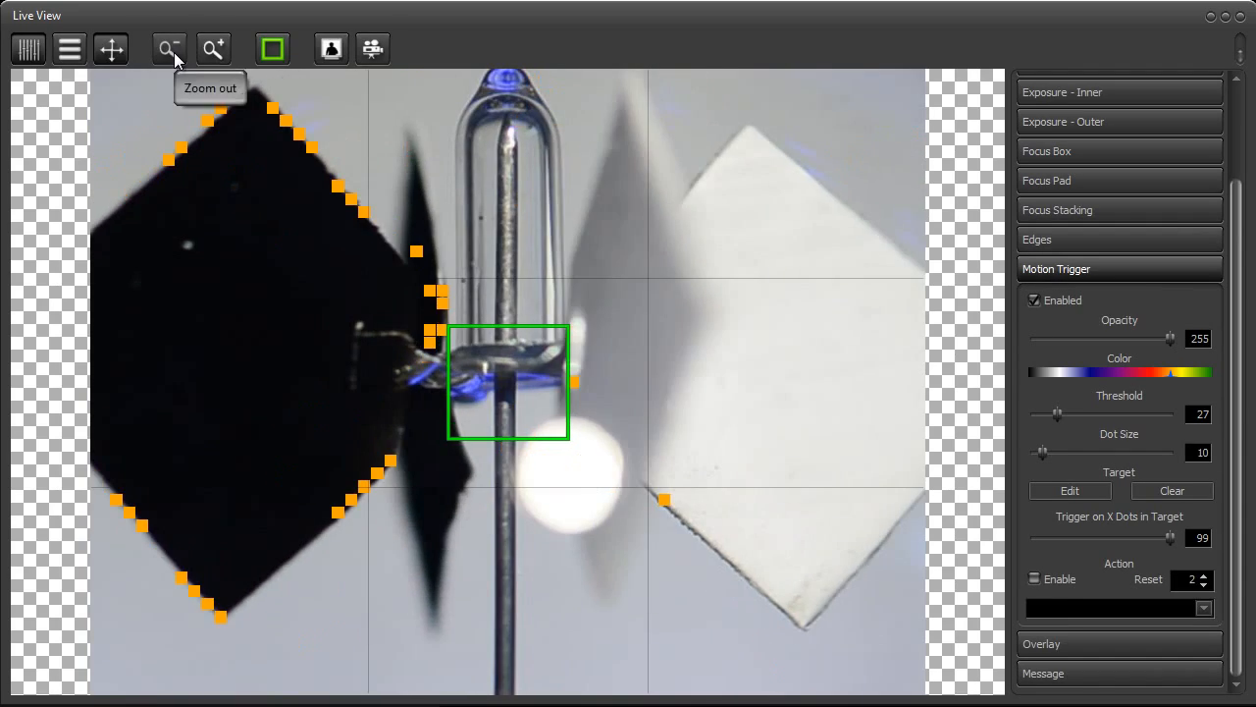
click(173, 52)
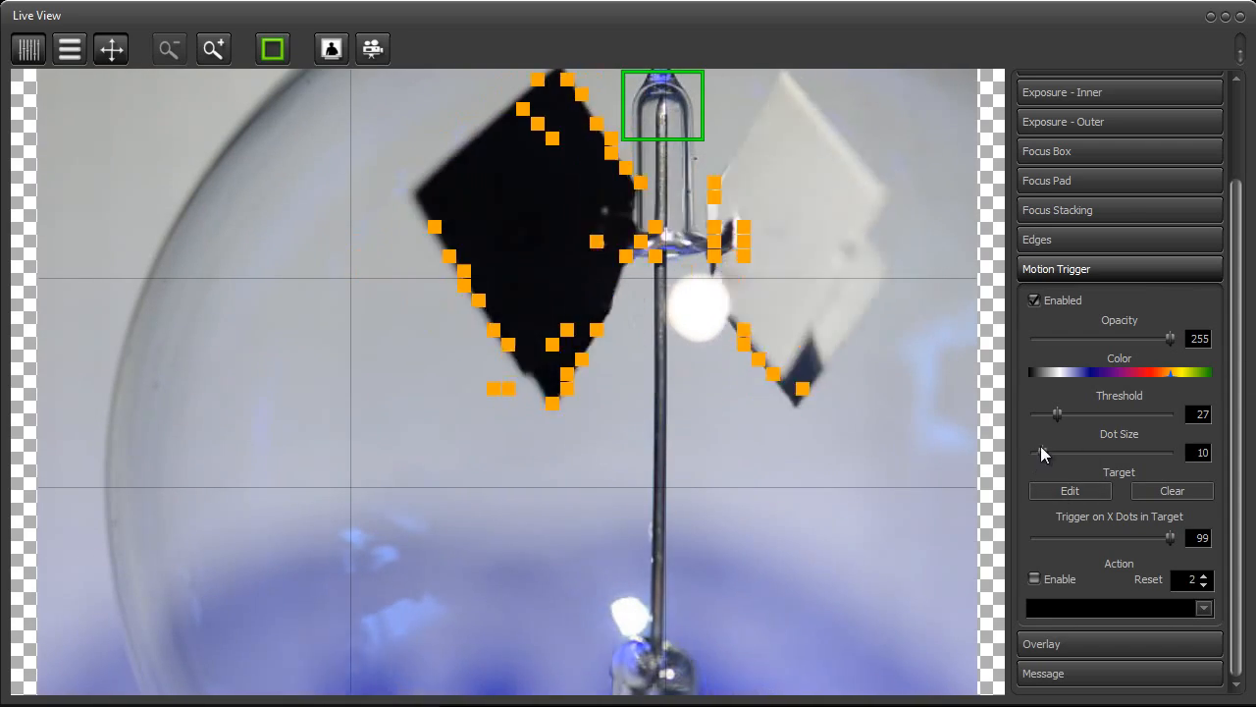
Try different motion trigger dot sizes and thresholds, leaving the dot size at 13 and the threshold at 30
drag(1043, 453, 1033, 455)
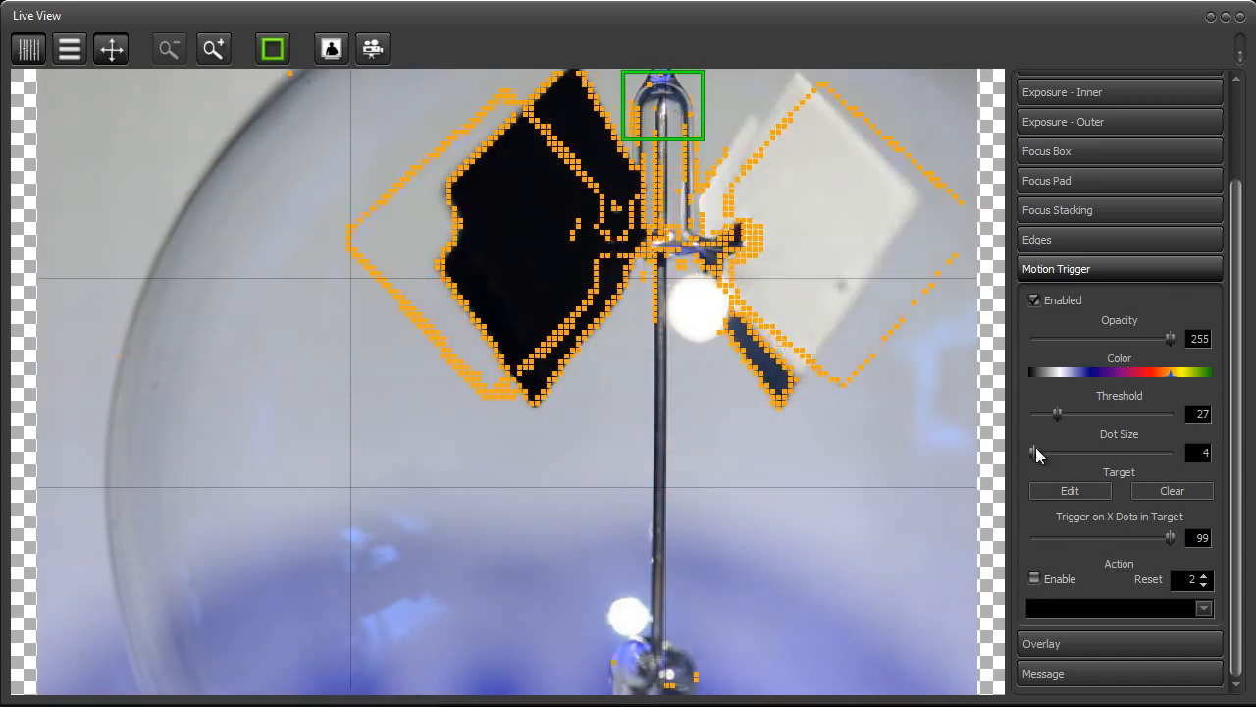
drag(1035, 450, 1048, 455)
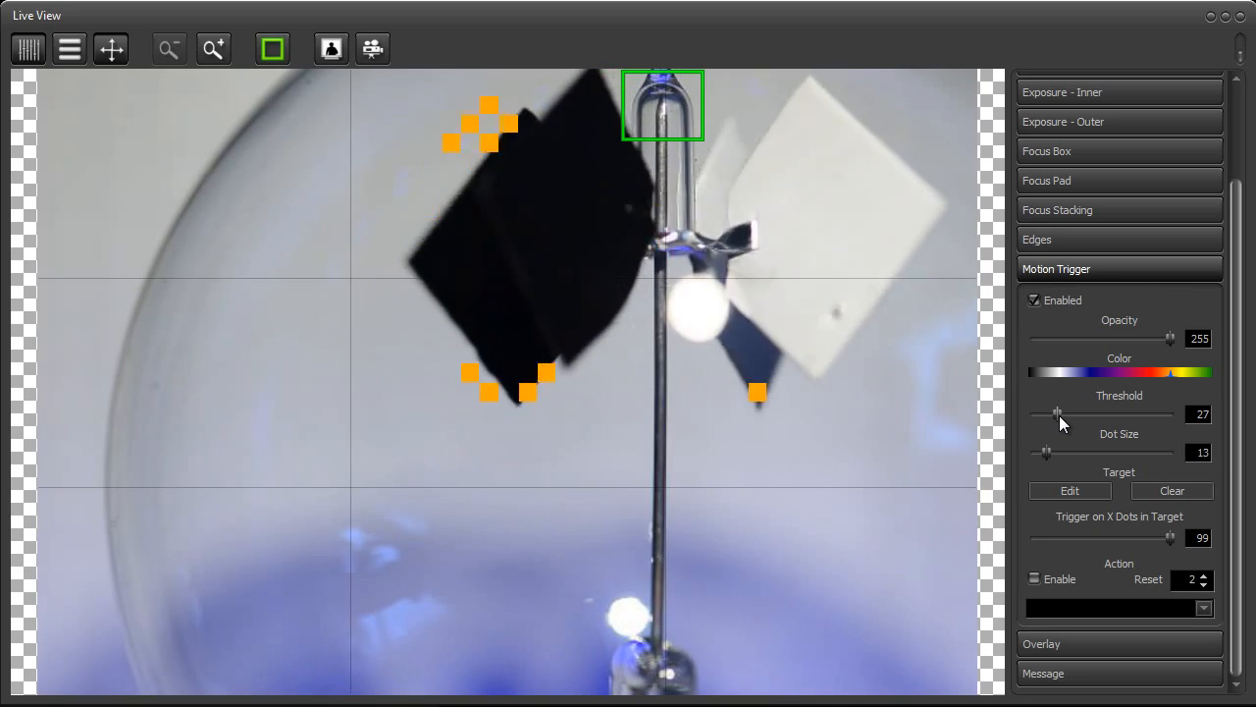
drag(1059, 416, 1067, 419)
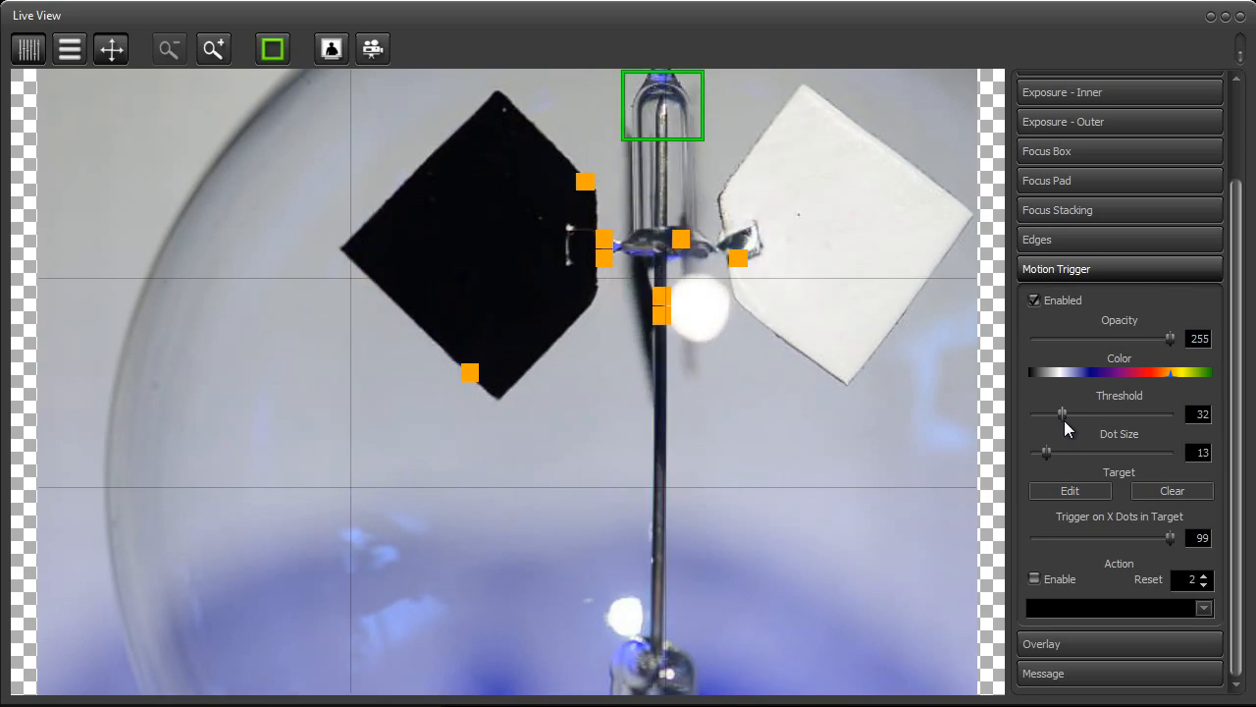
drag(1064, 420, 1029, 419)
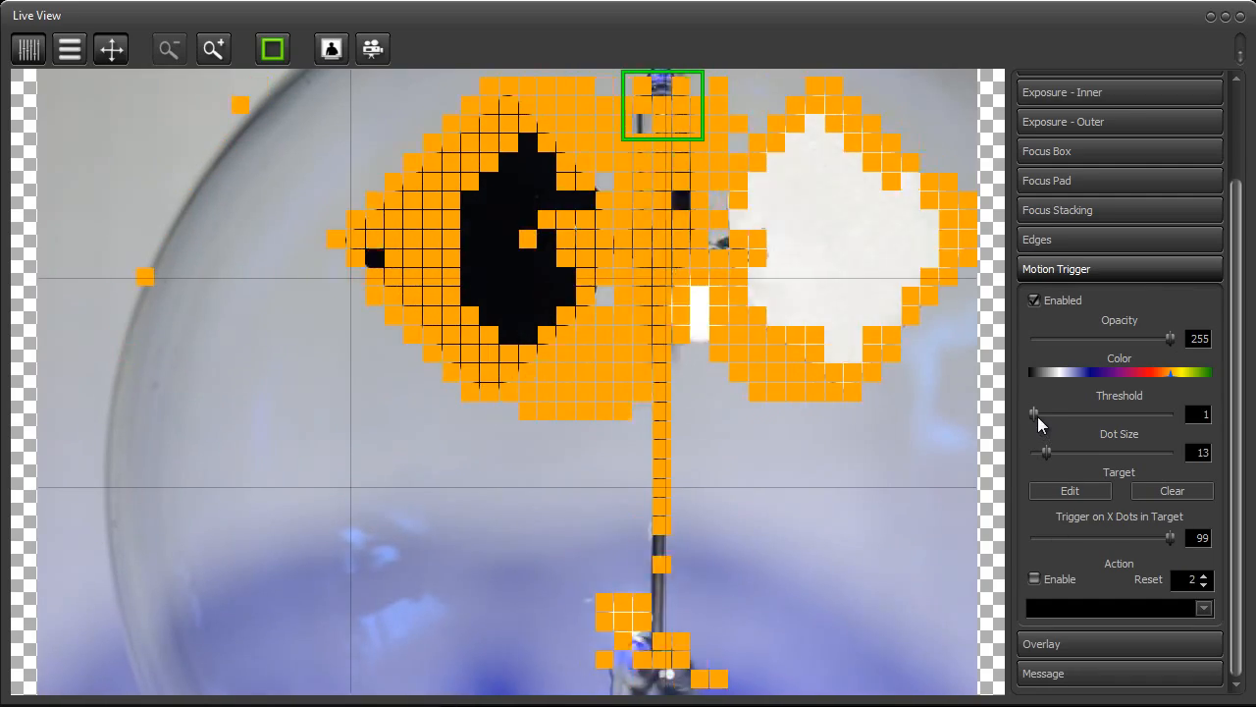
drag(1036, 413, 1061, 417)
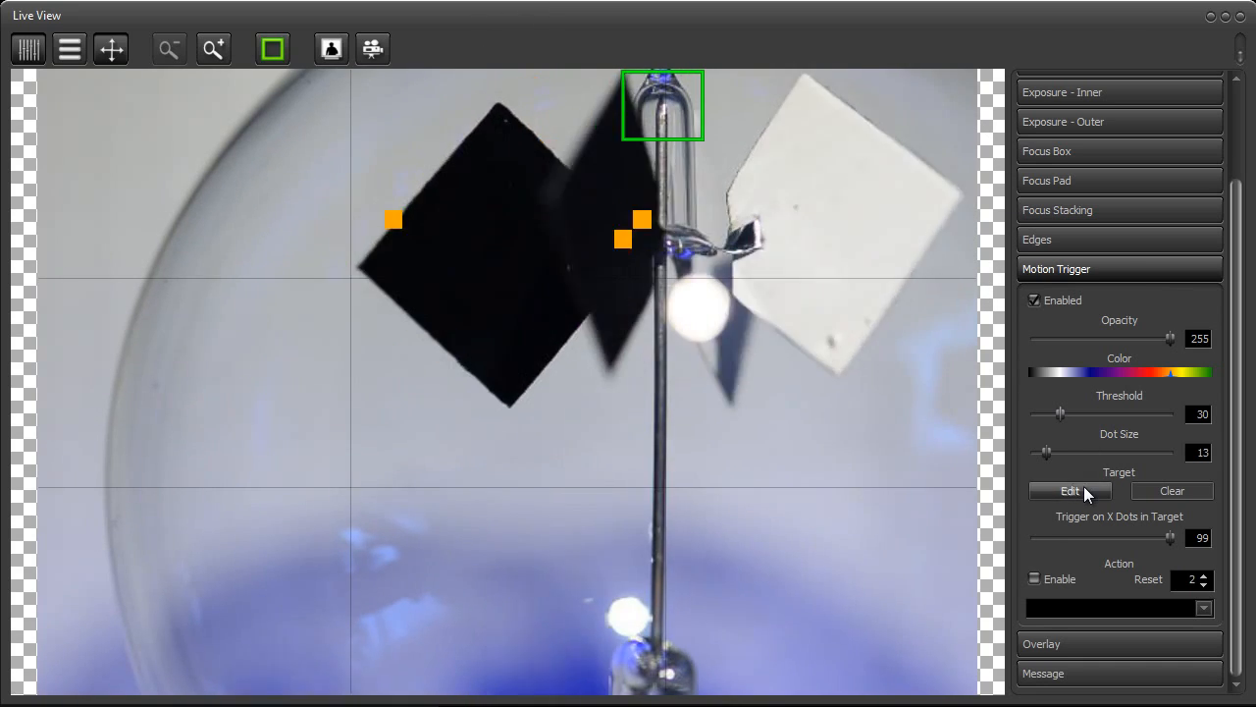
Start target editing, draw a trial polygon around both vanes, and erase it
click(1083, 487)
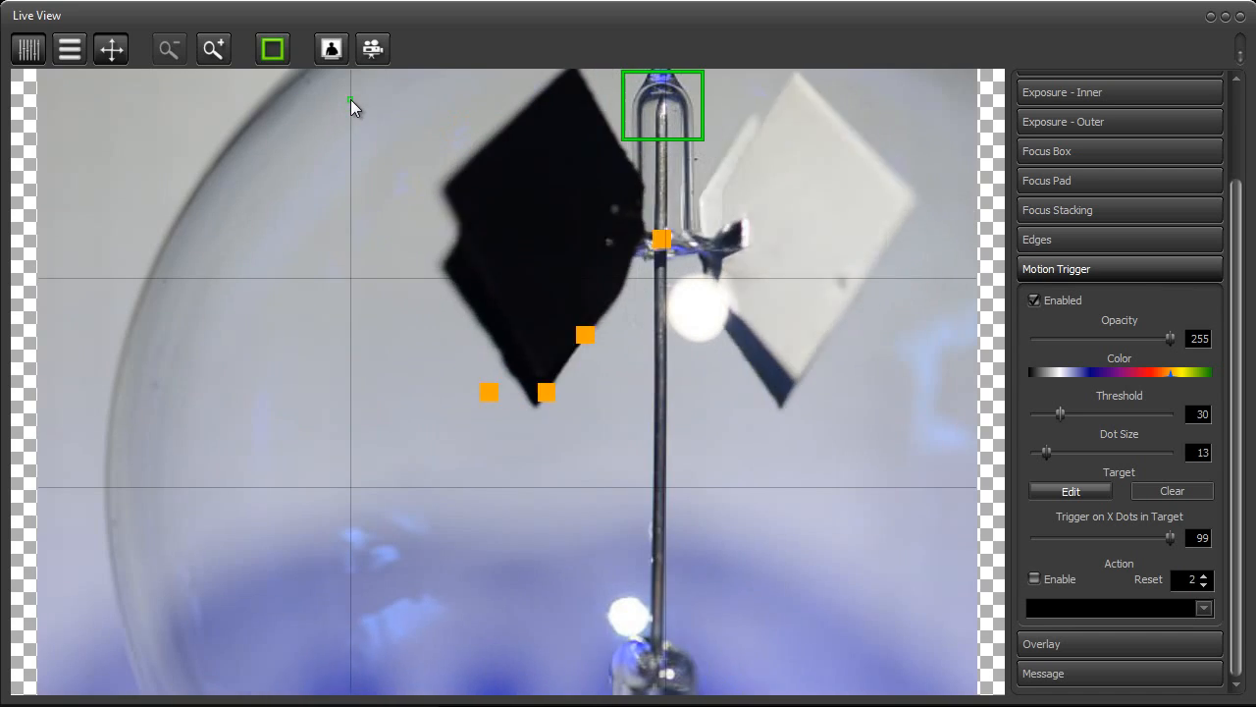
click(343, 397)
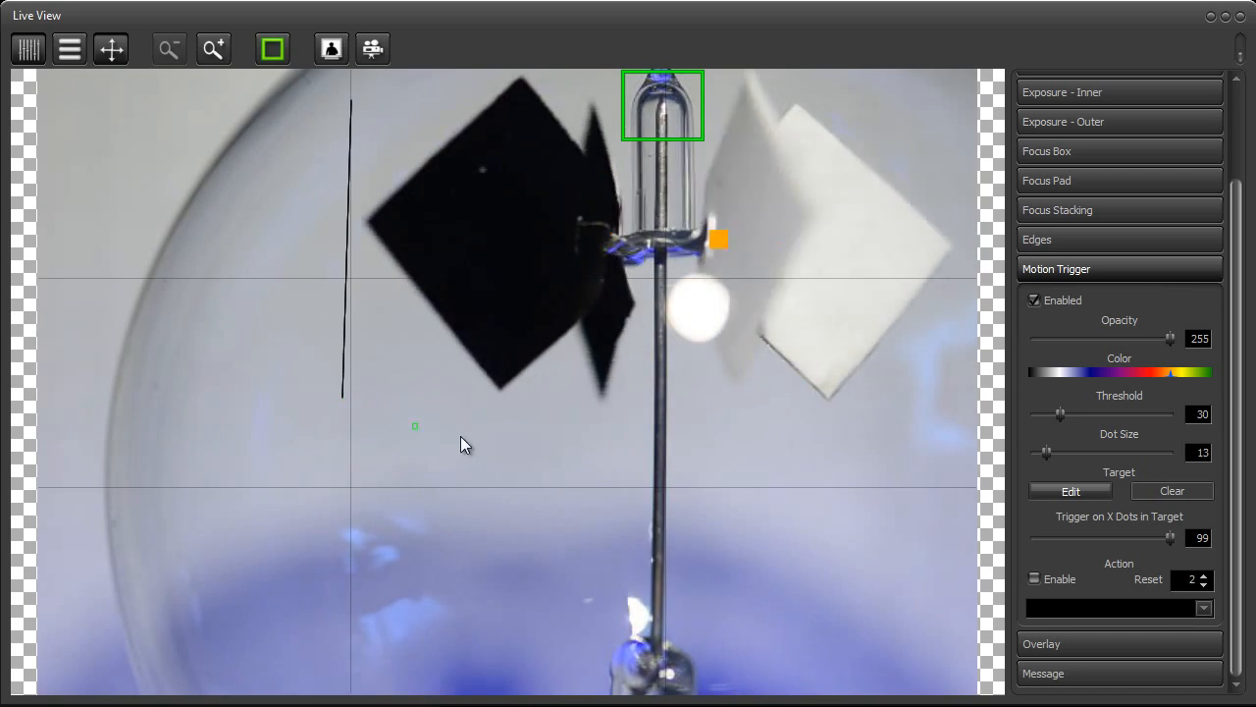
click(701, 481)
click(905, 440)
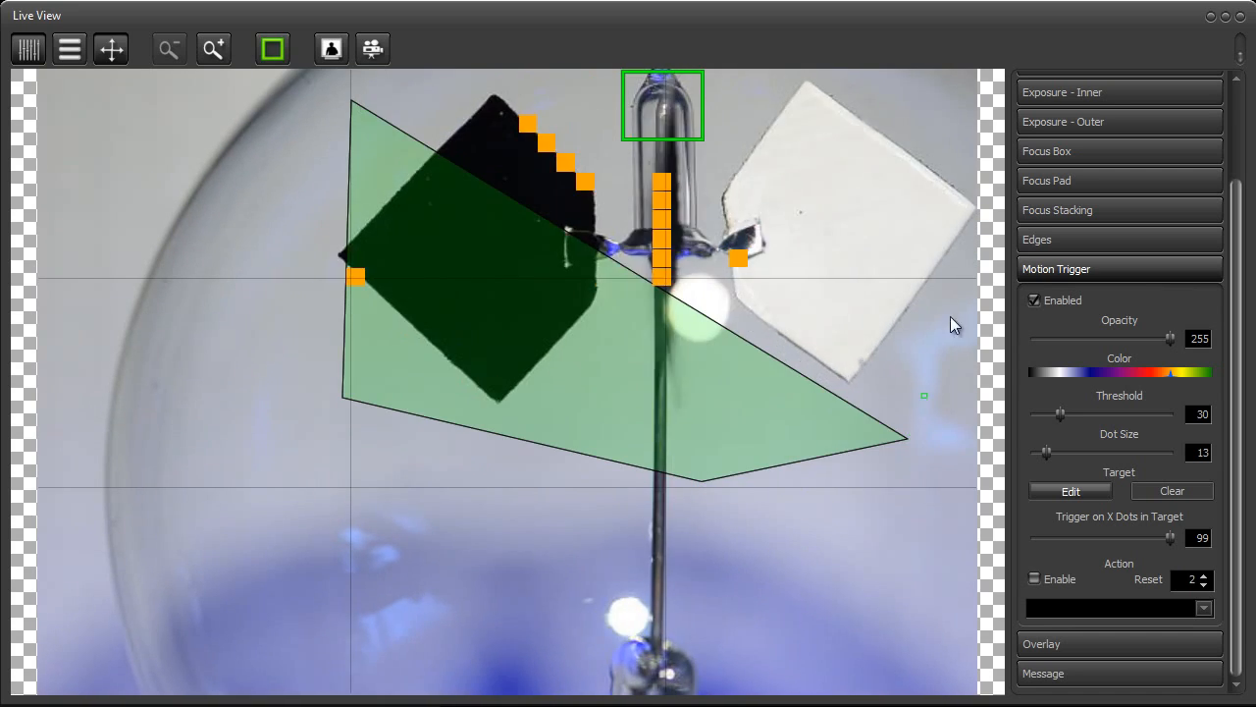
click(952, 102)
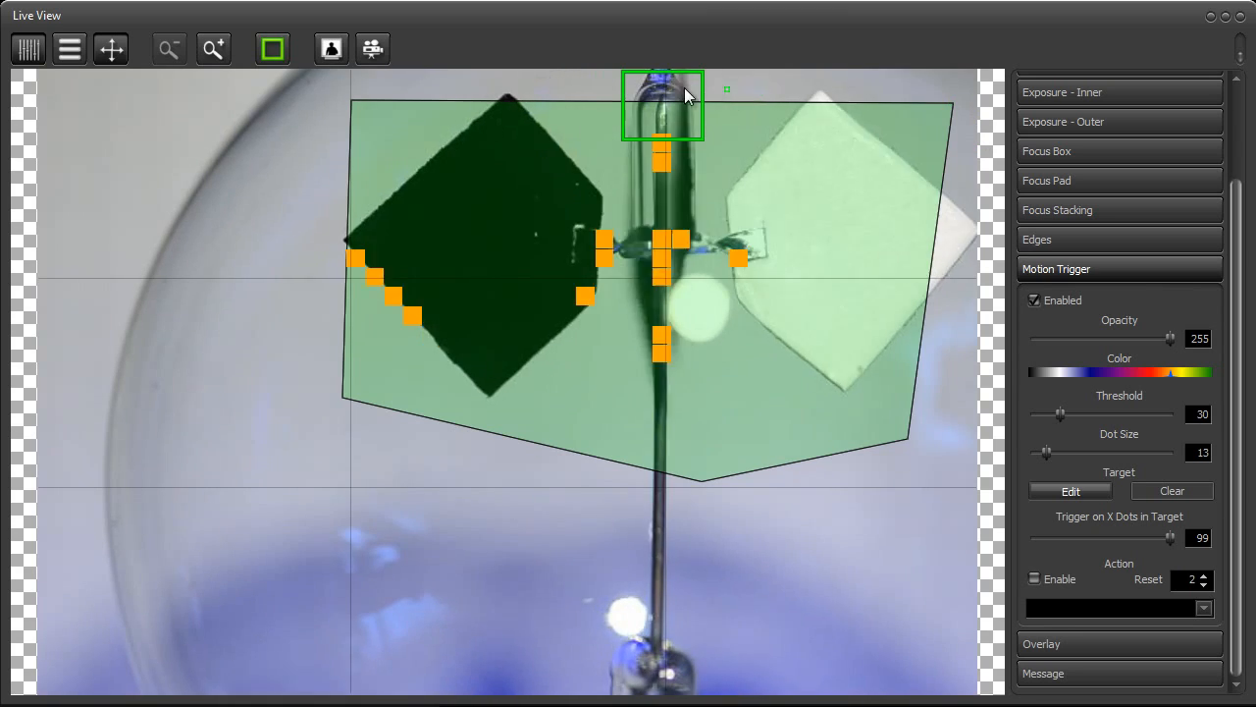
click(567, 75)
right_click(704, 329)
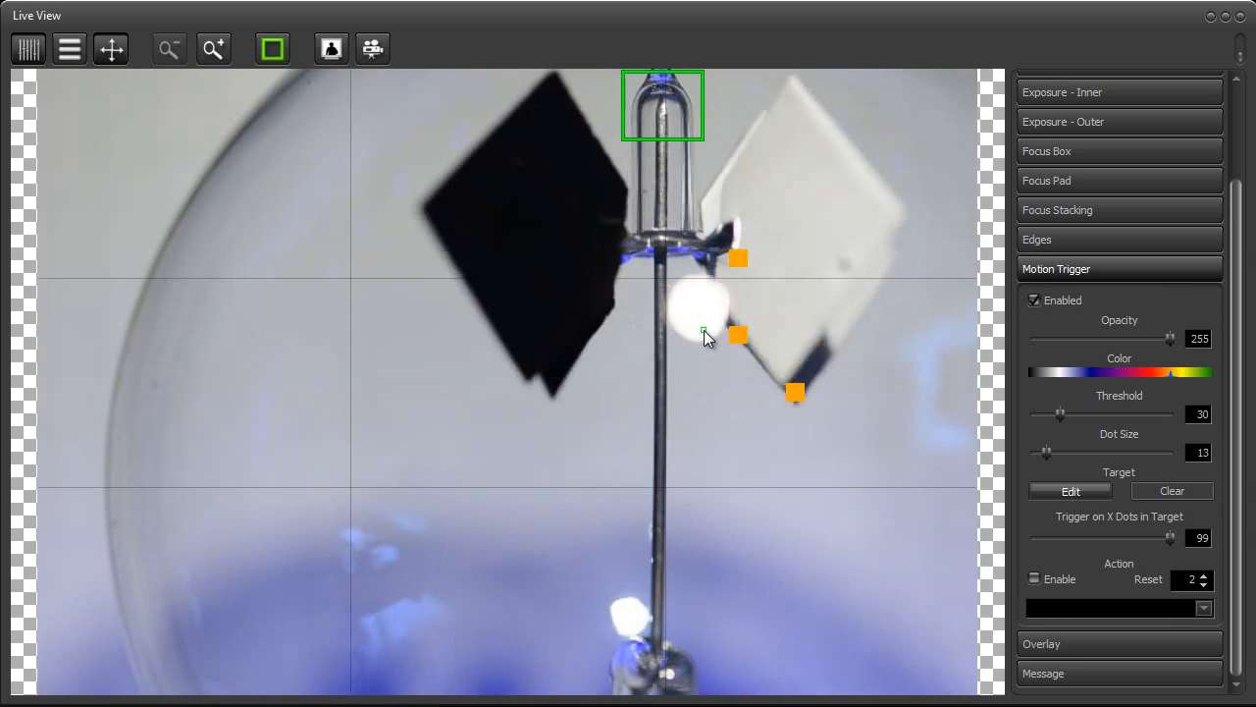
Draw a five-point trial target across both vanes and clear the target
click(369, 102)
click(309, 373)
click(811, 433)
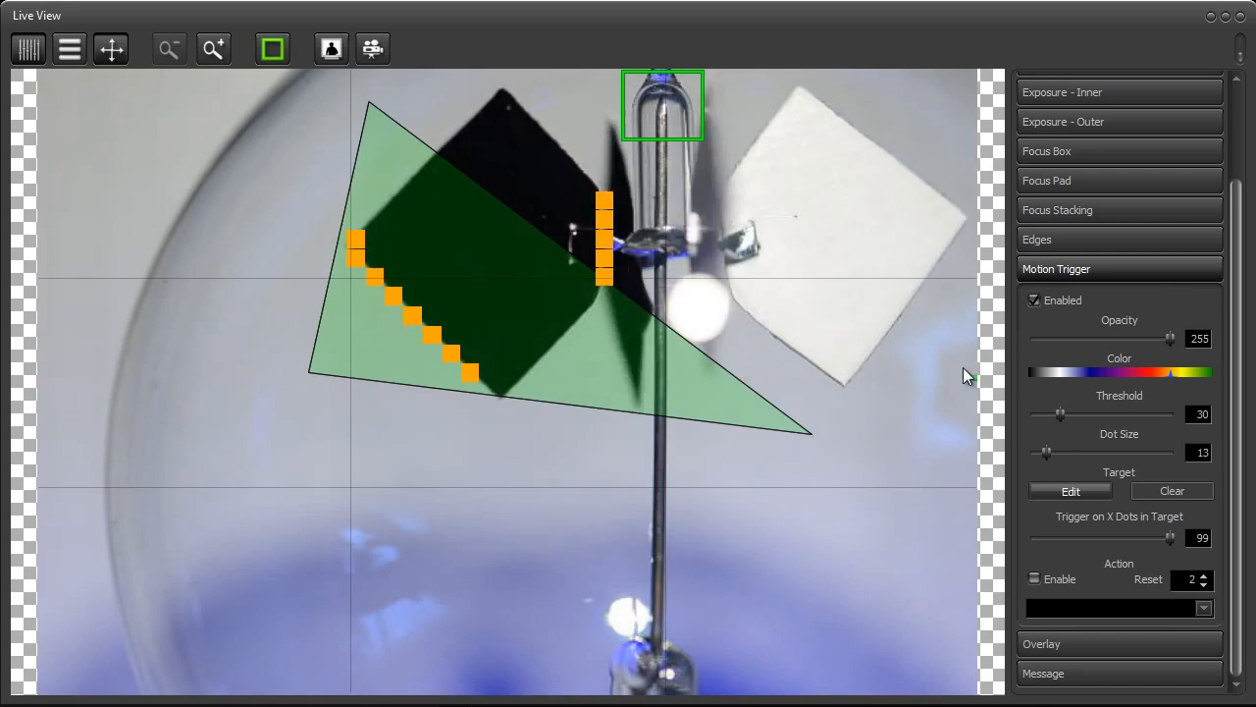
click(958, 363)
click(862, 86)
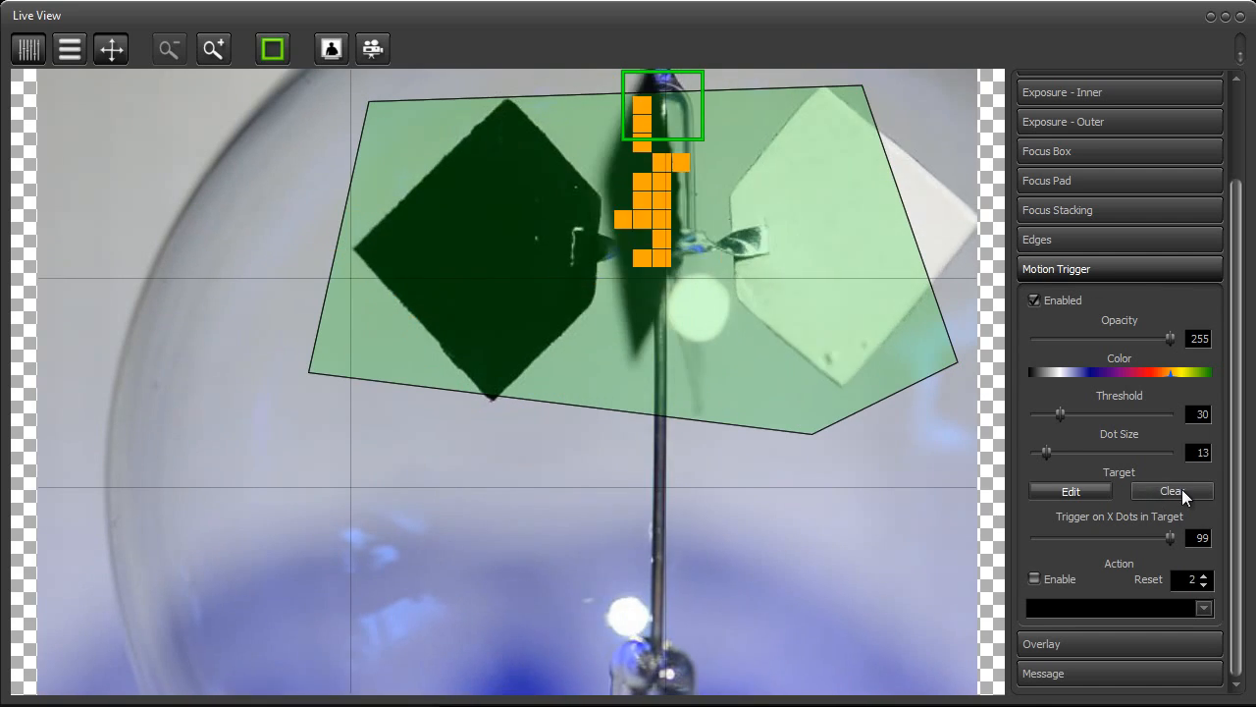
click(1185, 489)
Draw a five-point target polygon over the black vane and end target editing
click(1110, 488)
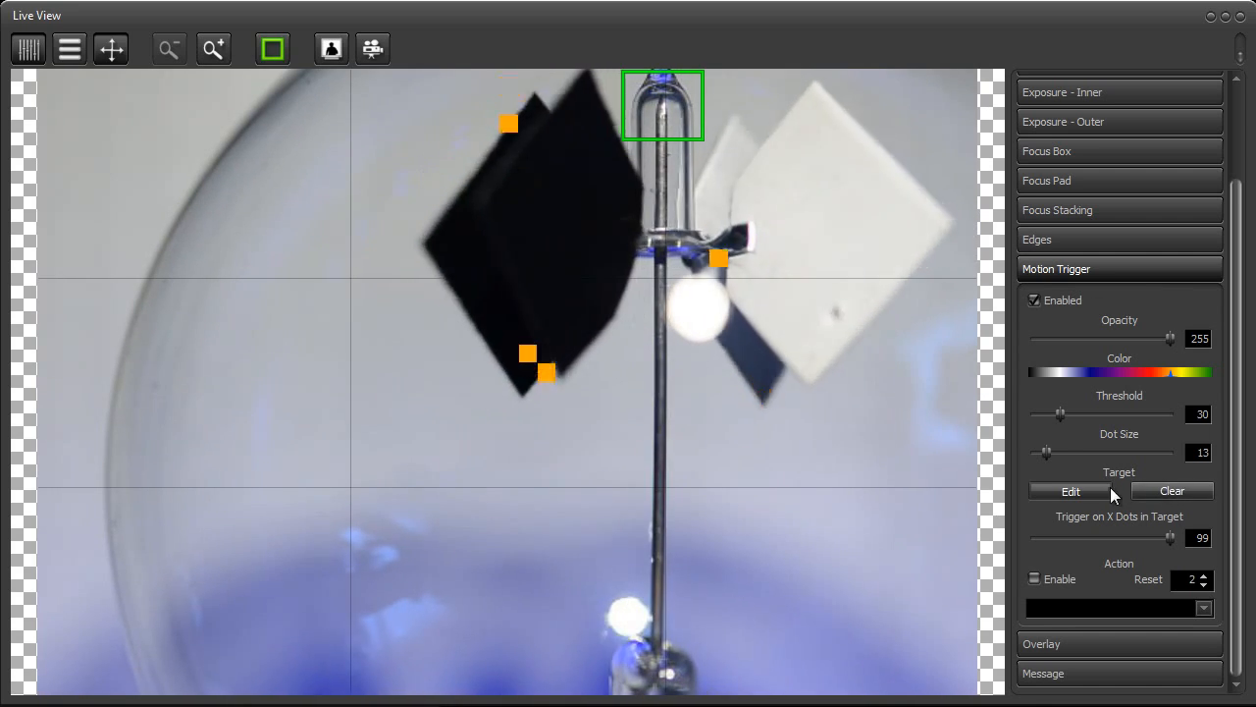
click(312, 178)
click(356, 359)
click(684, 425)
click(613, 191)
click(473, 128)
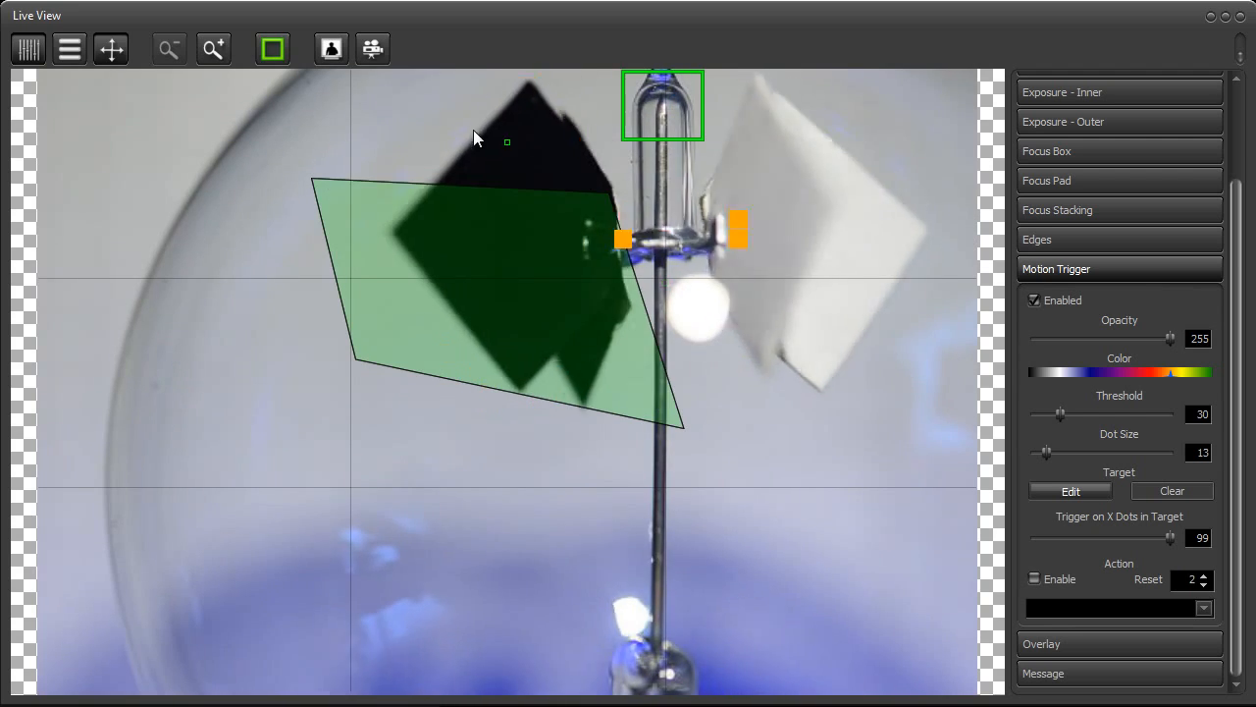
click(1079, 489)
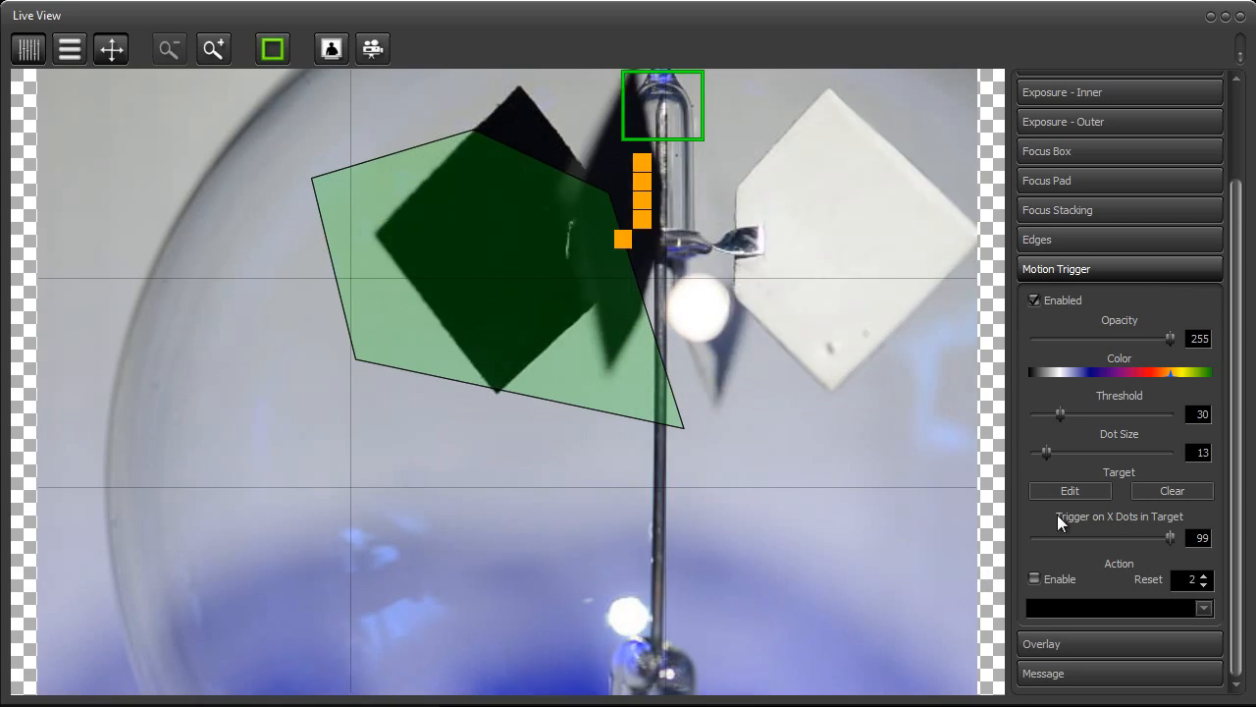
Replace the target with a seven-point polygon enclosing both the black and white vanes, and end target editing
click(1069, 489)
click(812, 442)
right_click(481, 328)
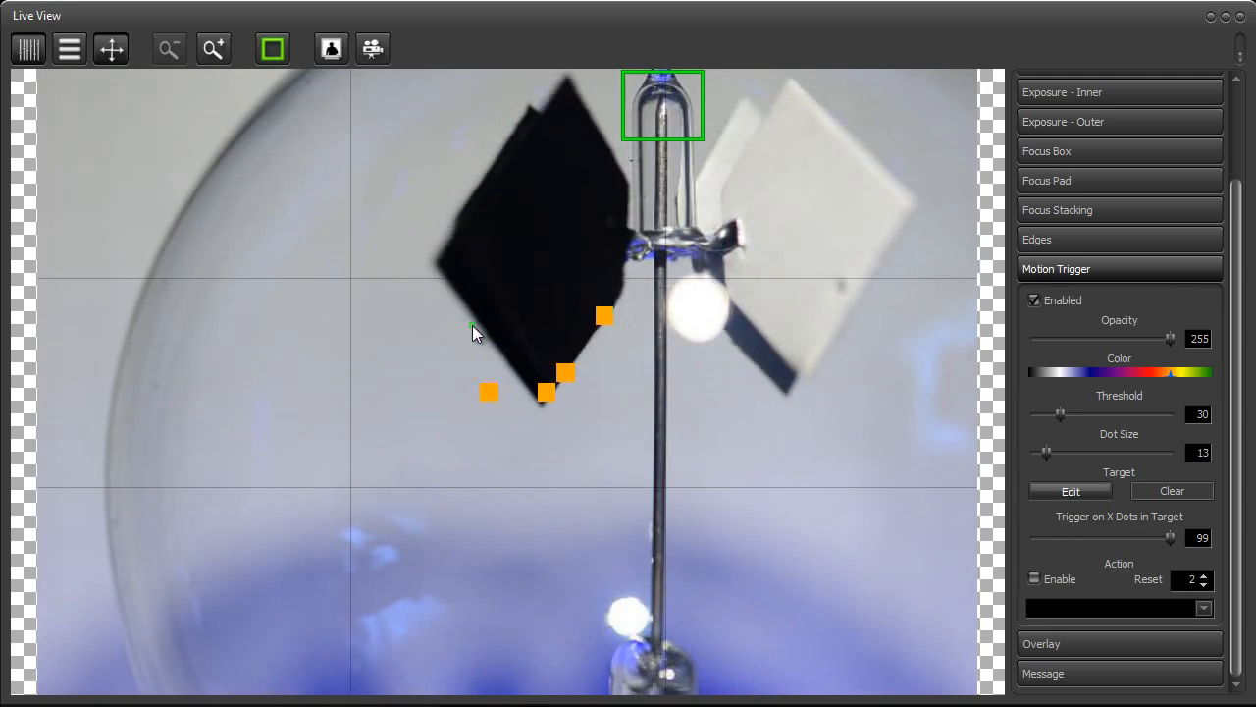
click(297, 108)
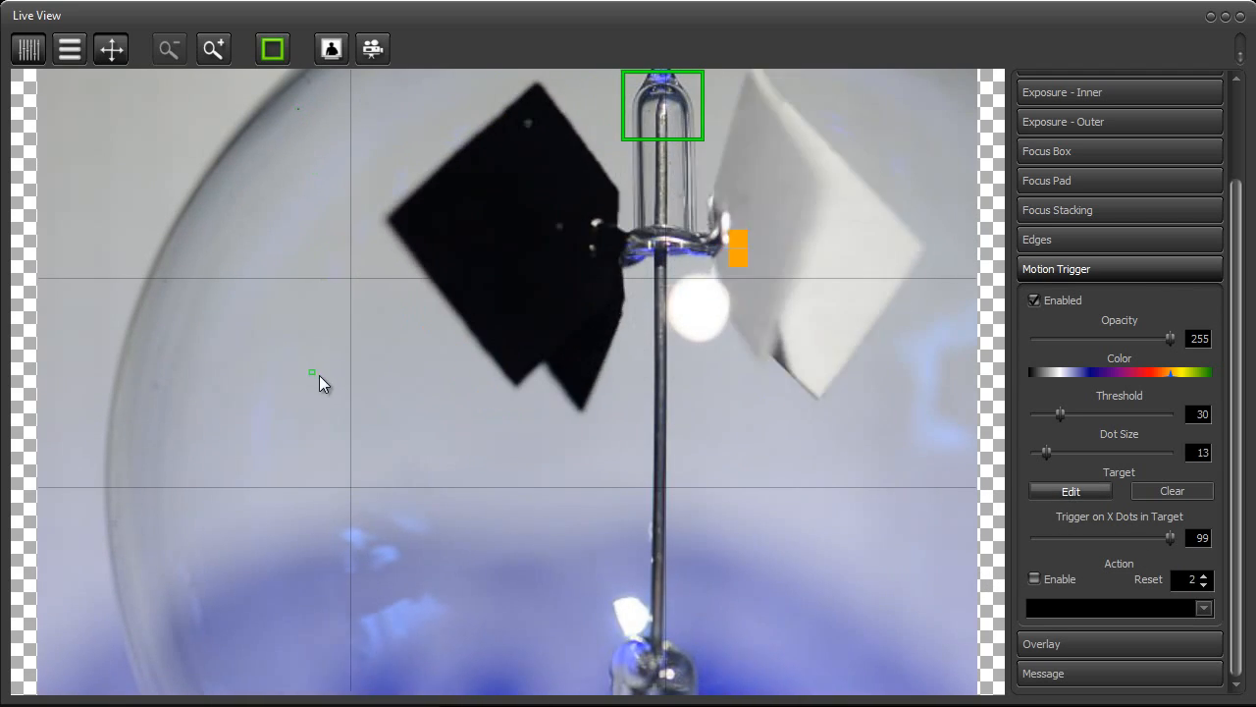
click(313, 372)
click(692, 471)
click(897, 447)
click(961, 191)
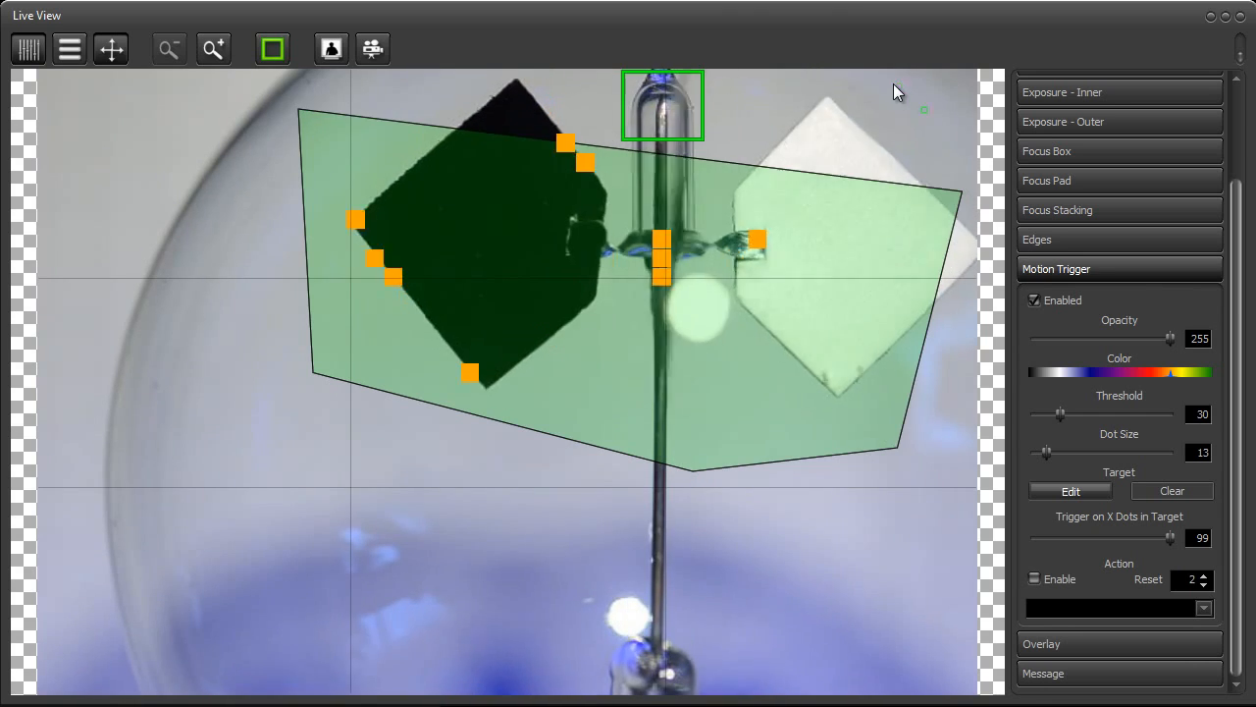
click(888, 81)
click(530, 73)
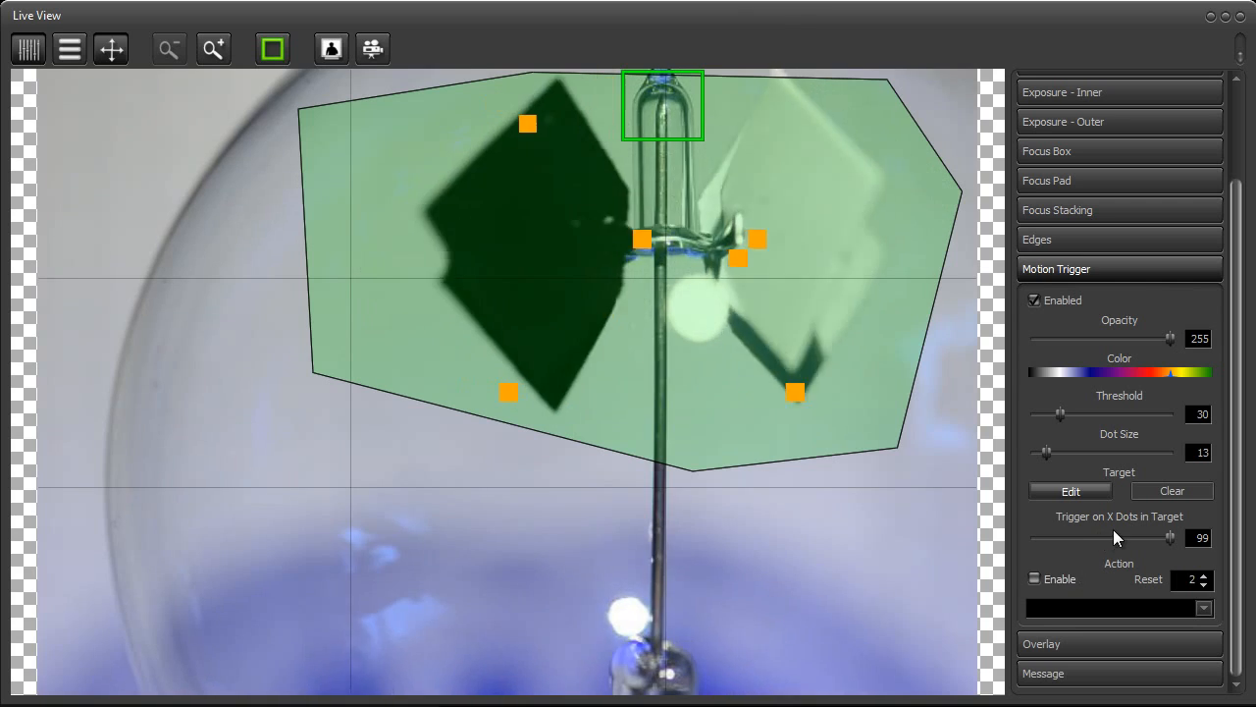
click(1069, 495)
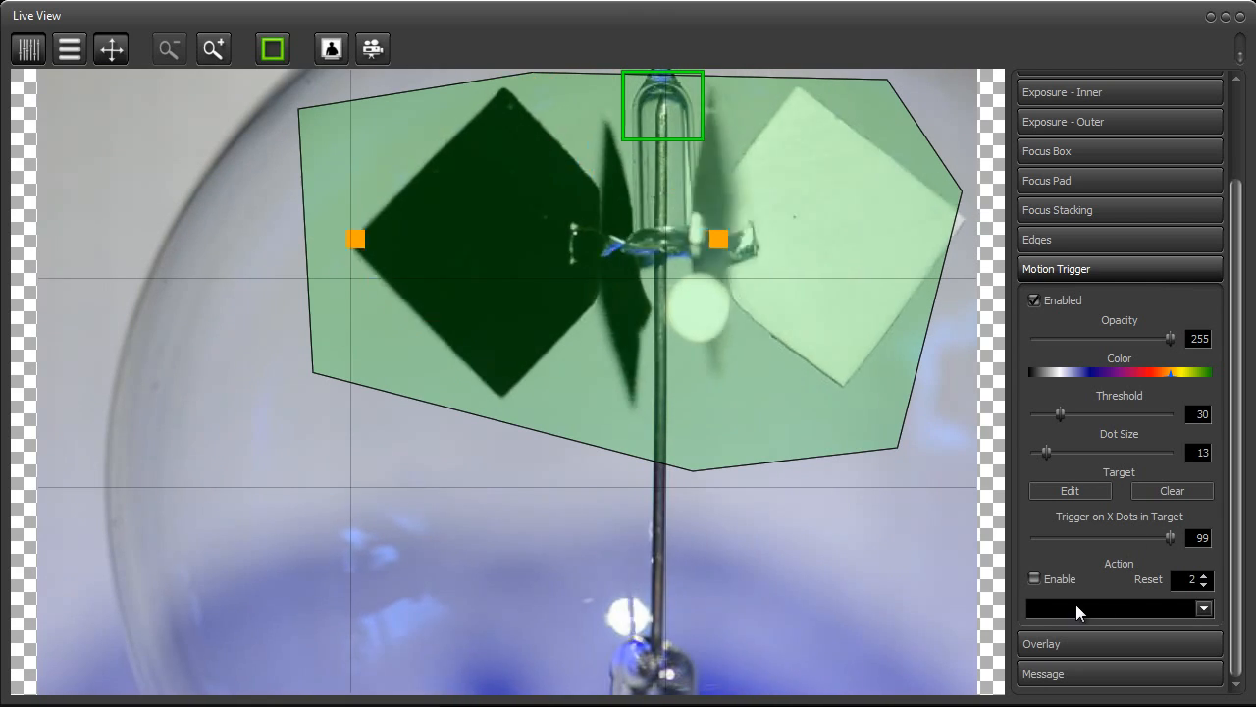
Choose Shoot as the motion trigger action and set it to trigger on 8 dots in the target
click(1203, 606)
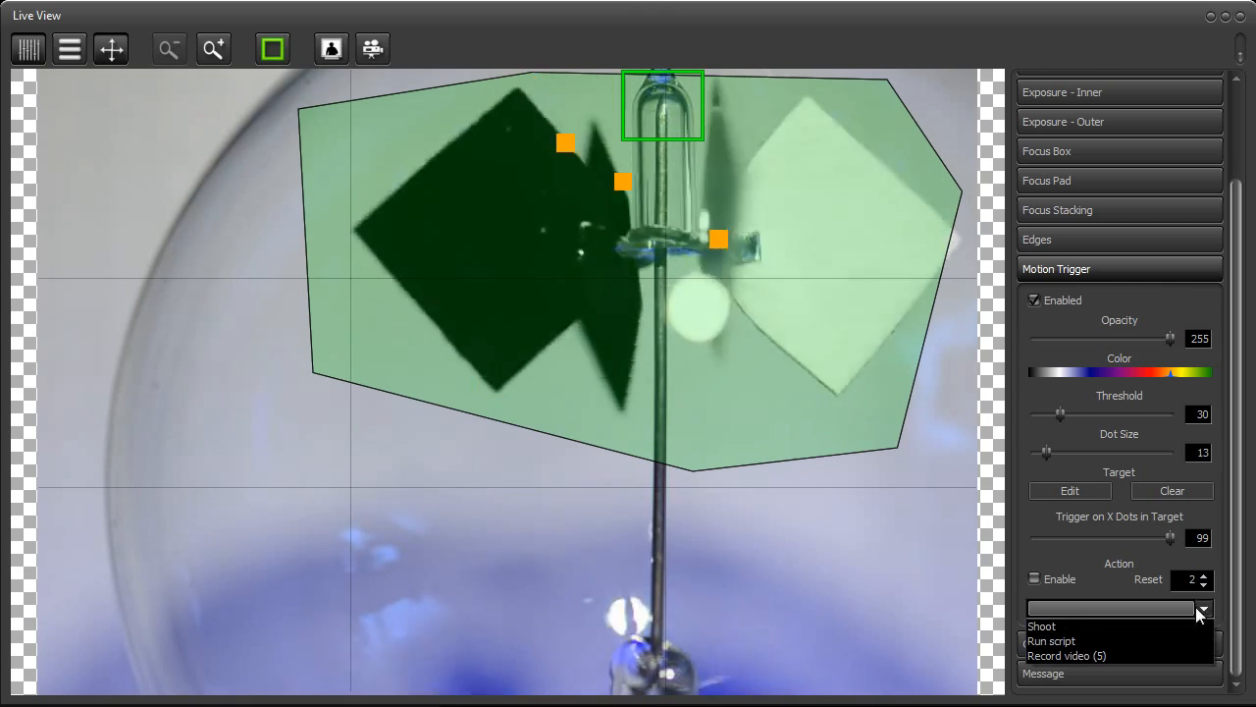
click(1138, 622)
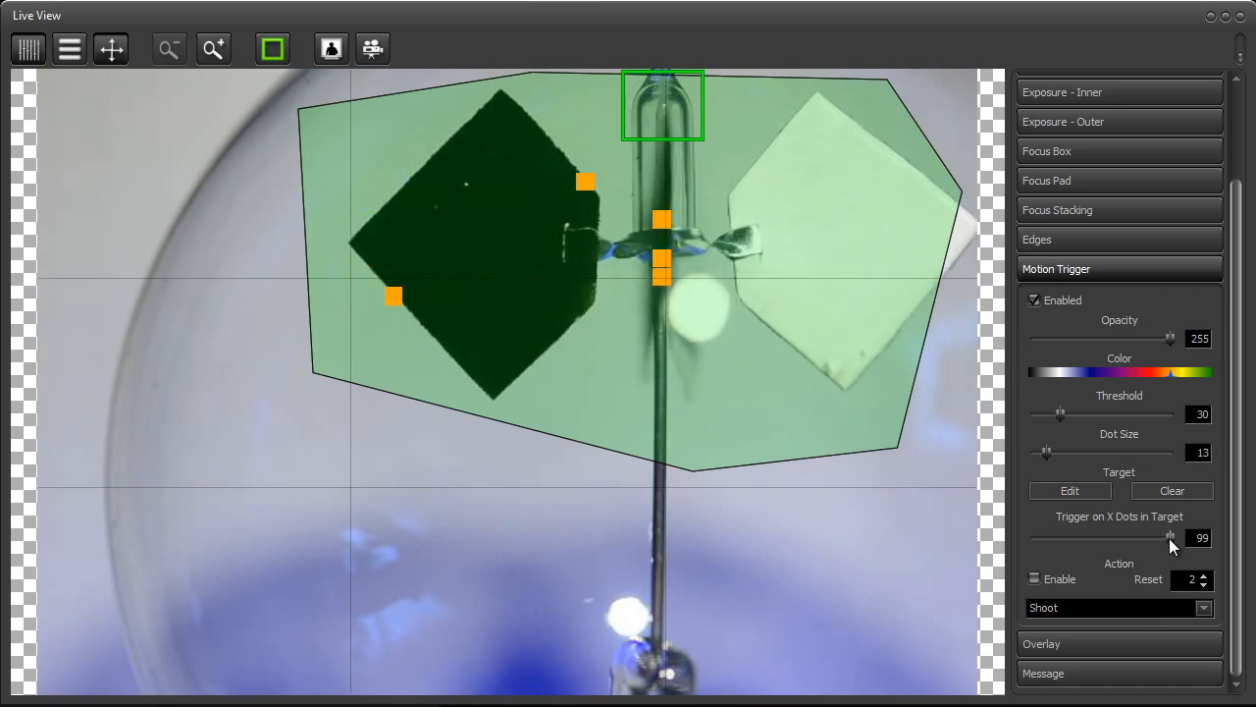
drag(1168, 538, 1008, 542)
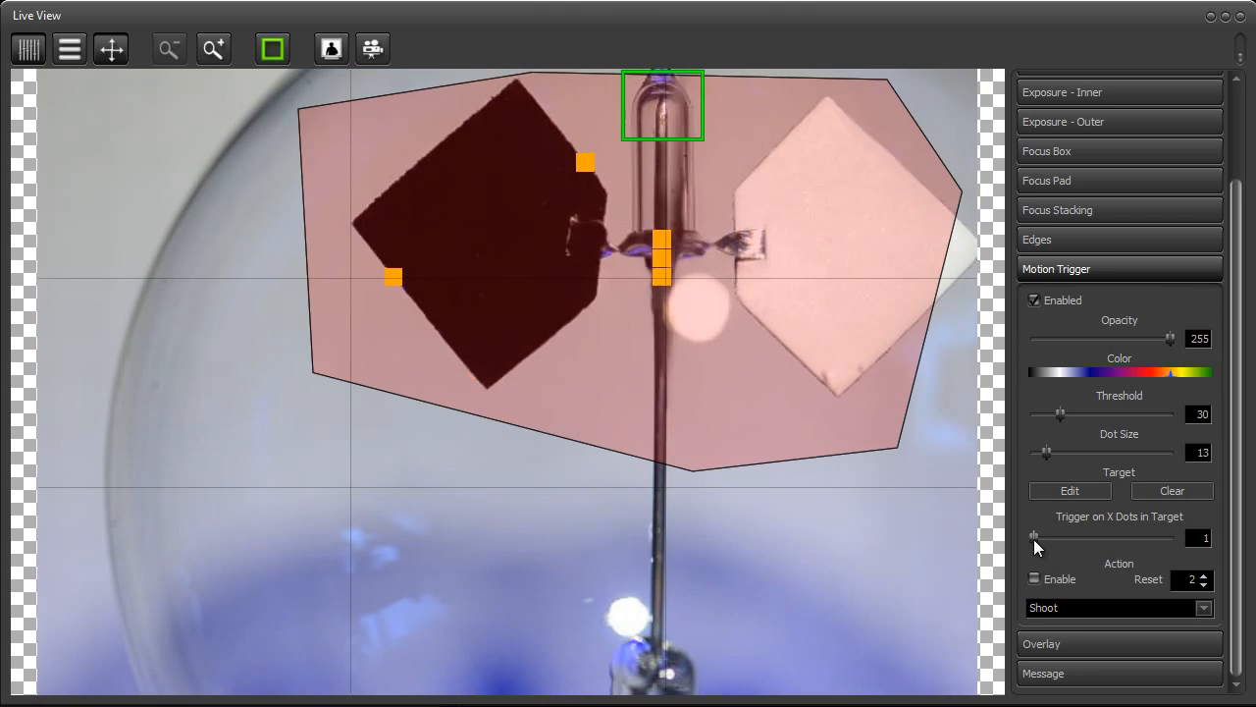
drag(1034, 537, 1044, 537)
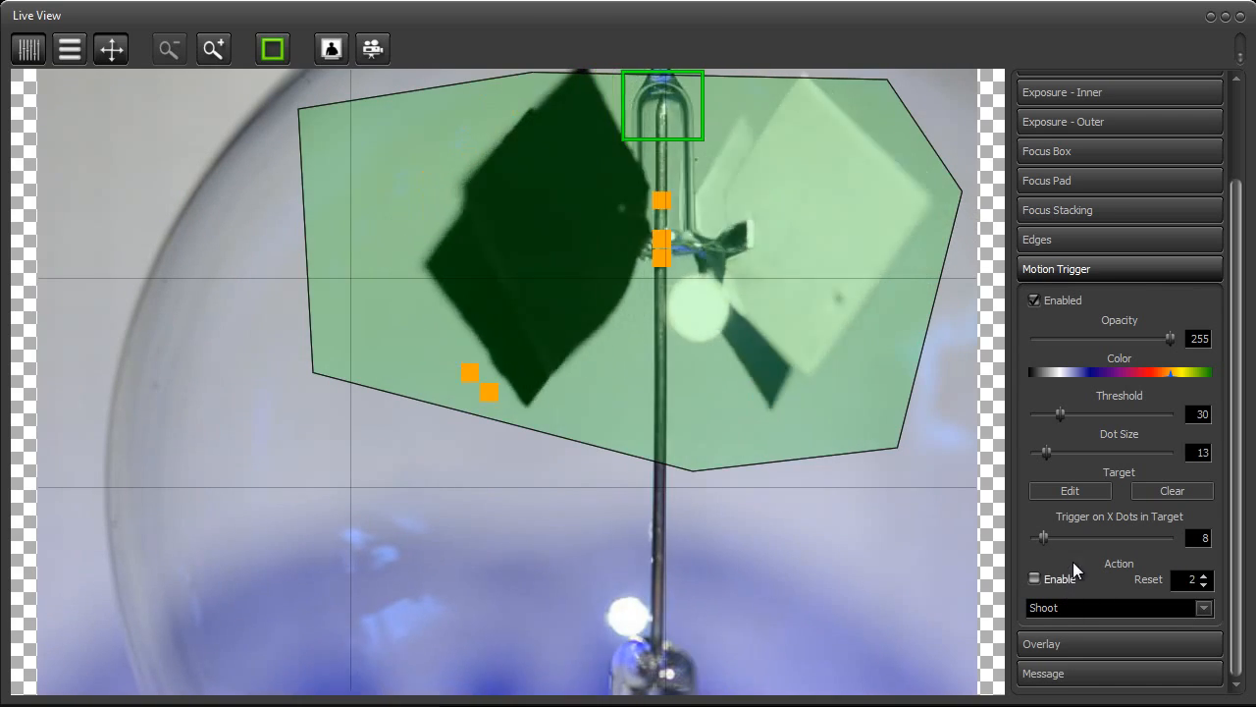
Increase the motion trigger action's Reset value by 3
click(1204, 574)
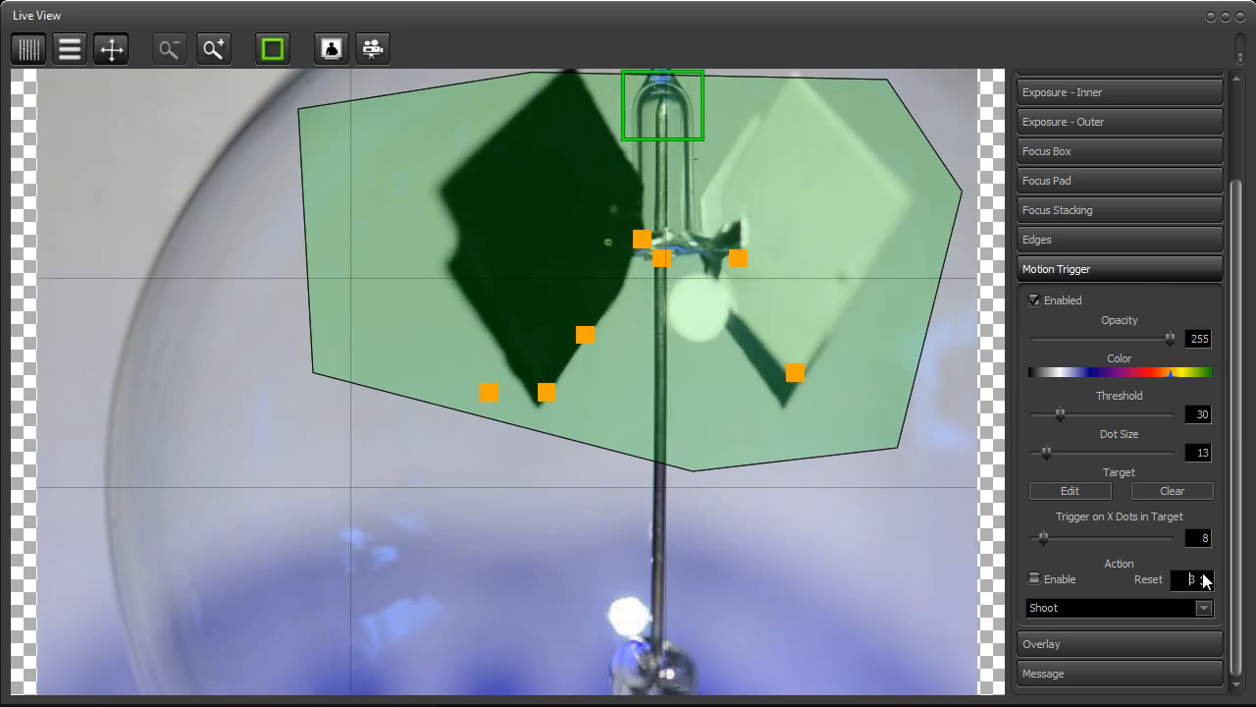
click(1204, 574)
click(1204, 574)
Set the motion trigger action's Reset to 10 and test the Shoot action by enabling and disabling it
click(1204, 574)
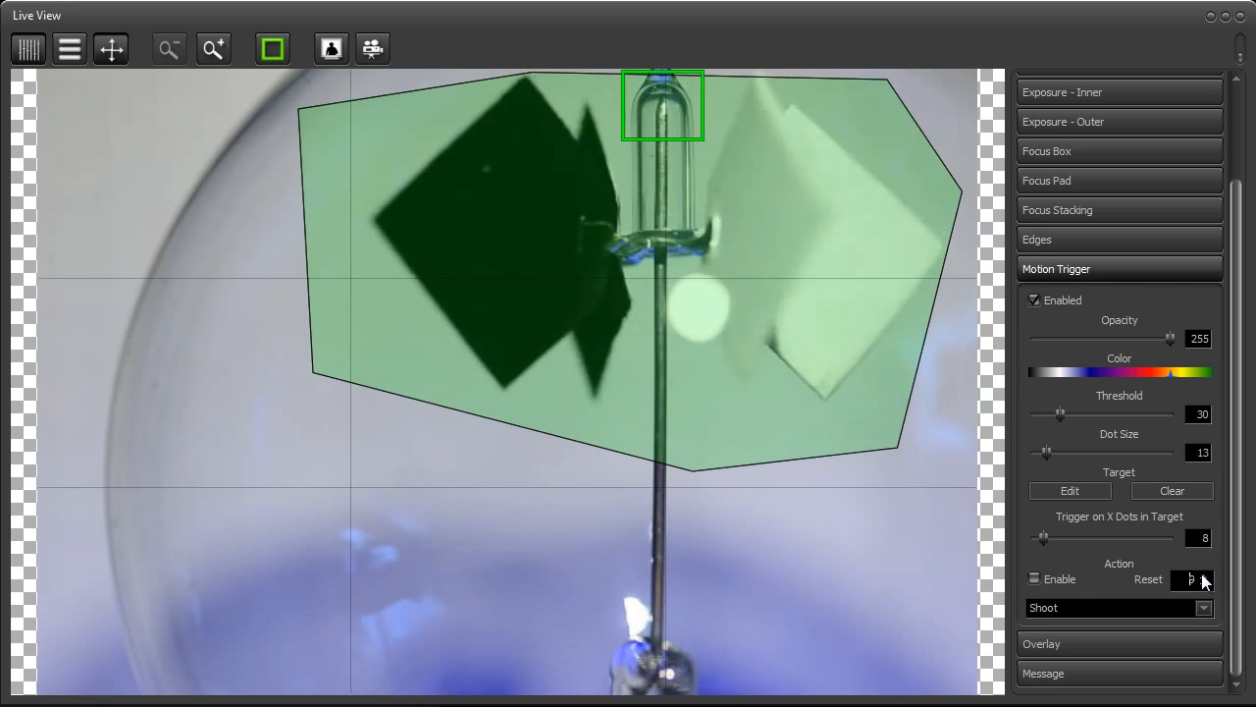
click(1204, 574)
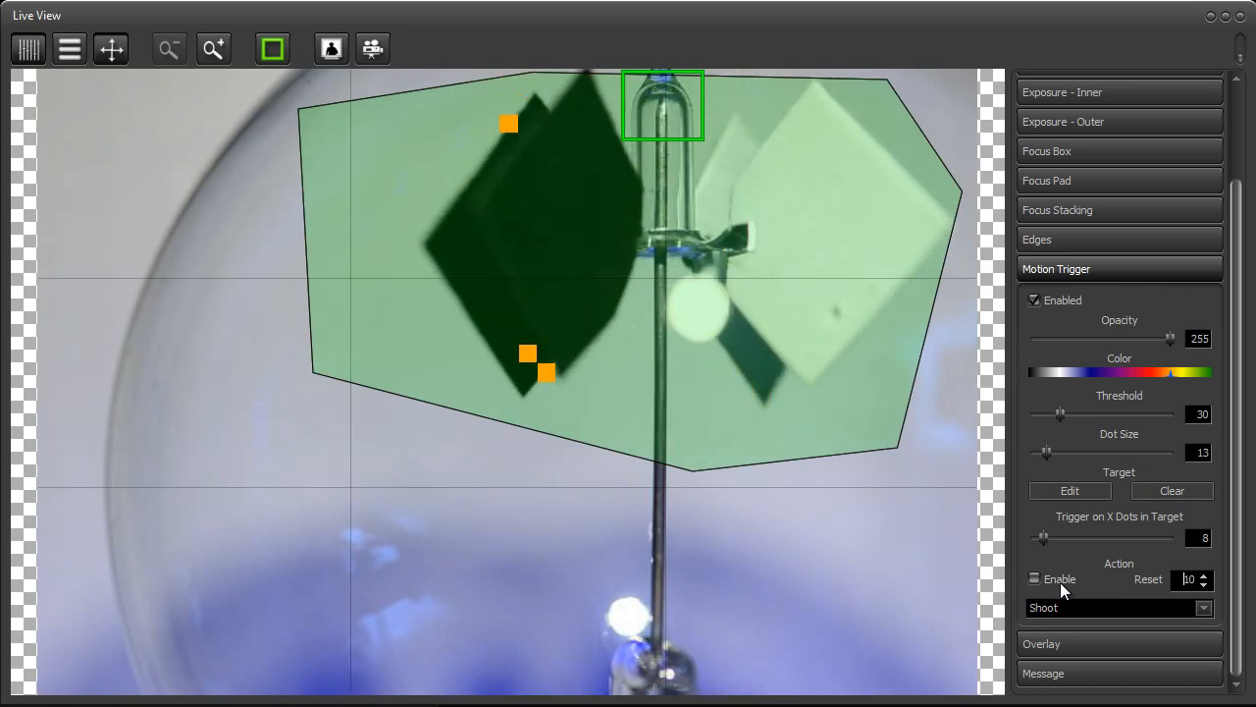
click(1087, 578)
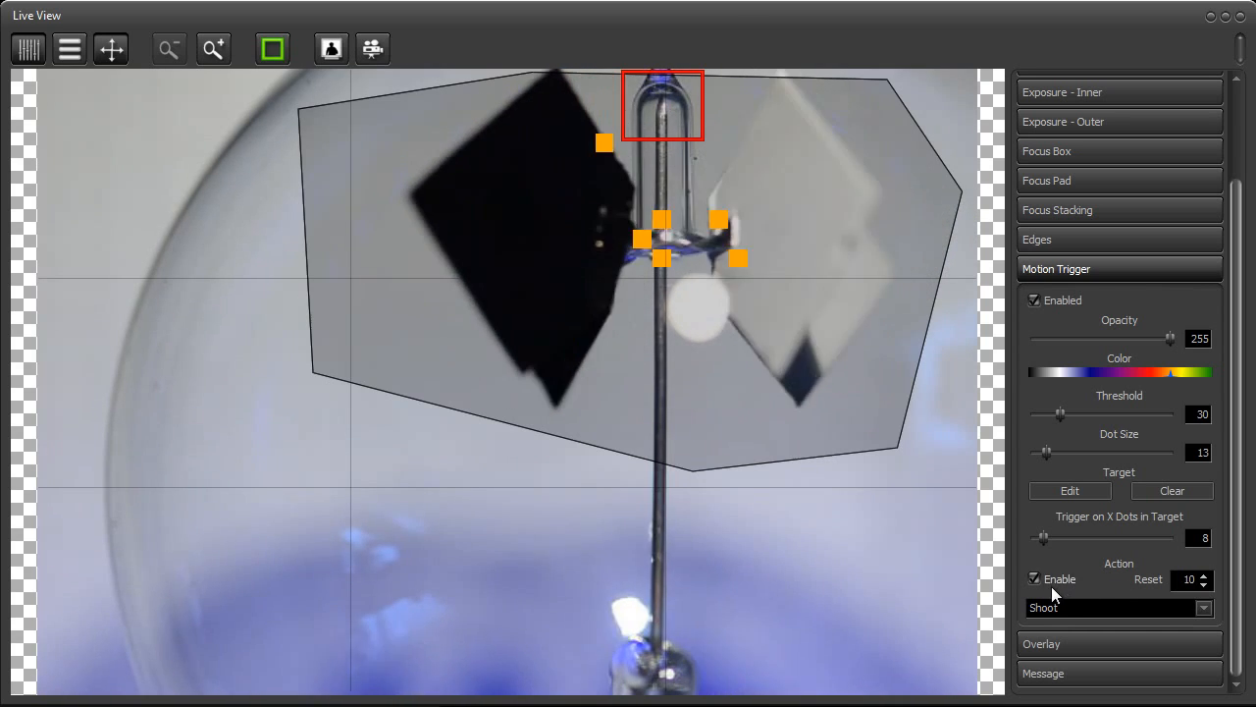
click(1051, 583)
Change the motion trigger action to Record video with a capture duration of 5 seconds
click(1148, 607)
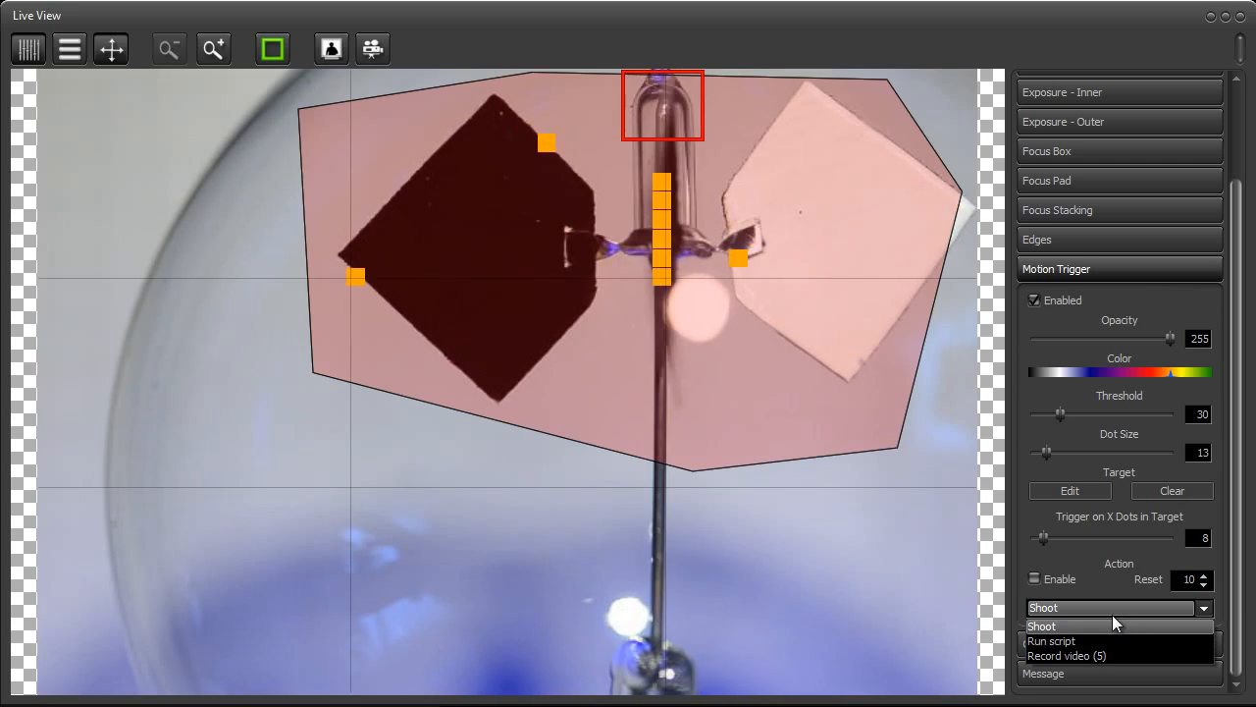
click(1104, 656)
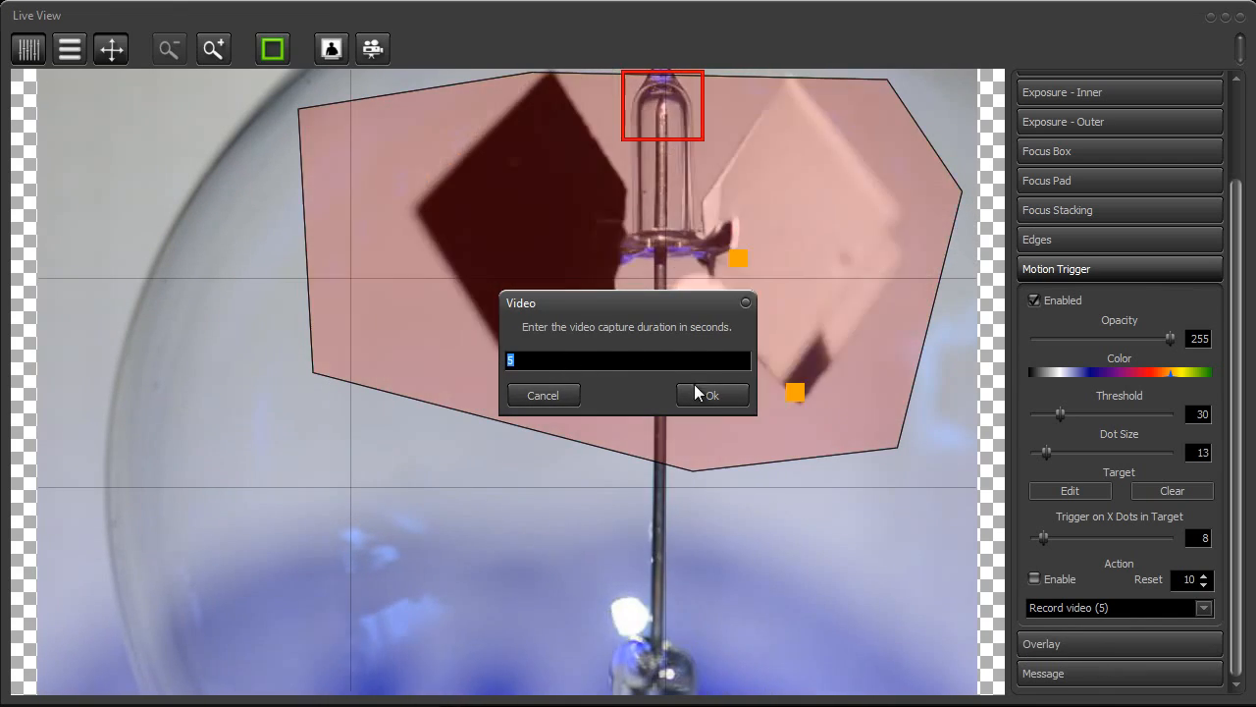
click(698, 396)
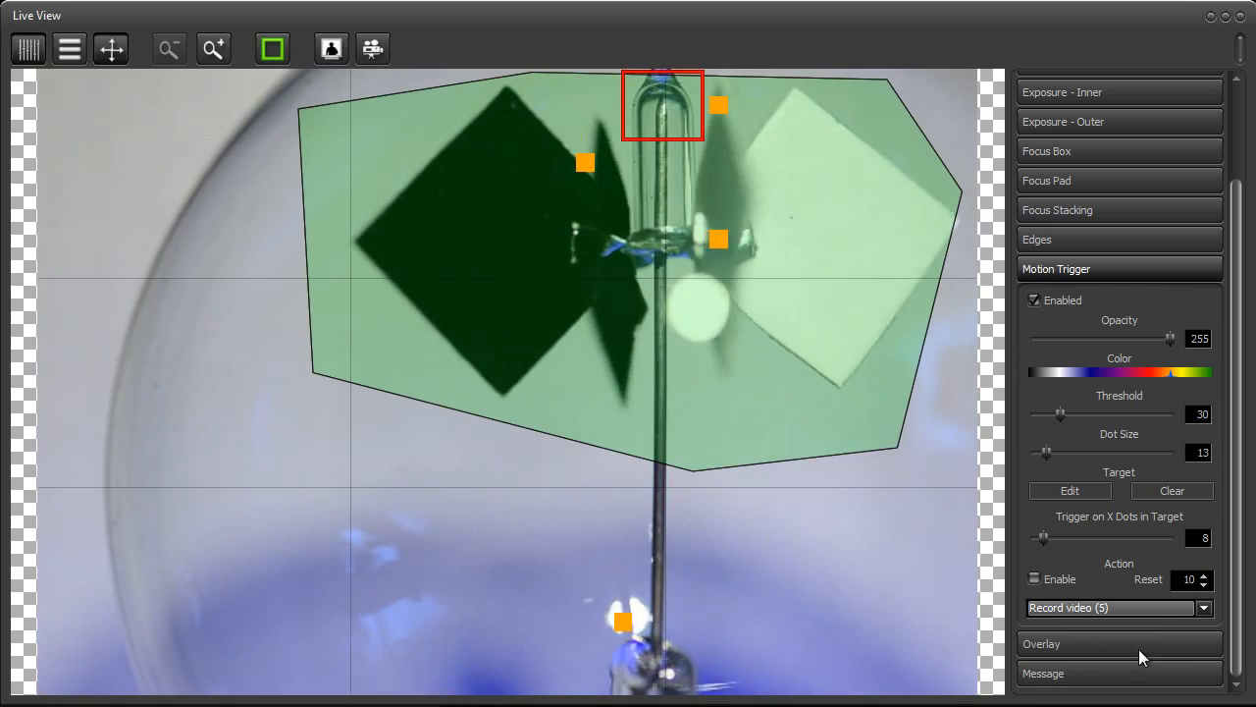
Set the action's Reset to 20 and test the Record video action by enabling and disabling it
click(1205, 575)
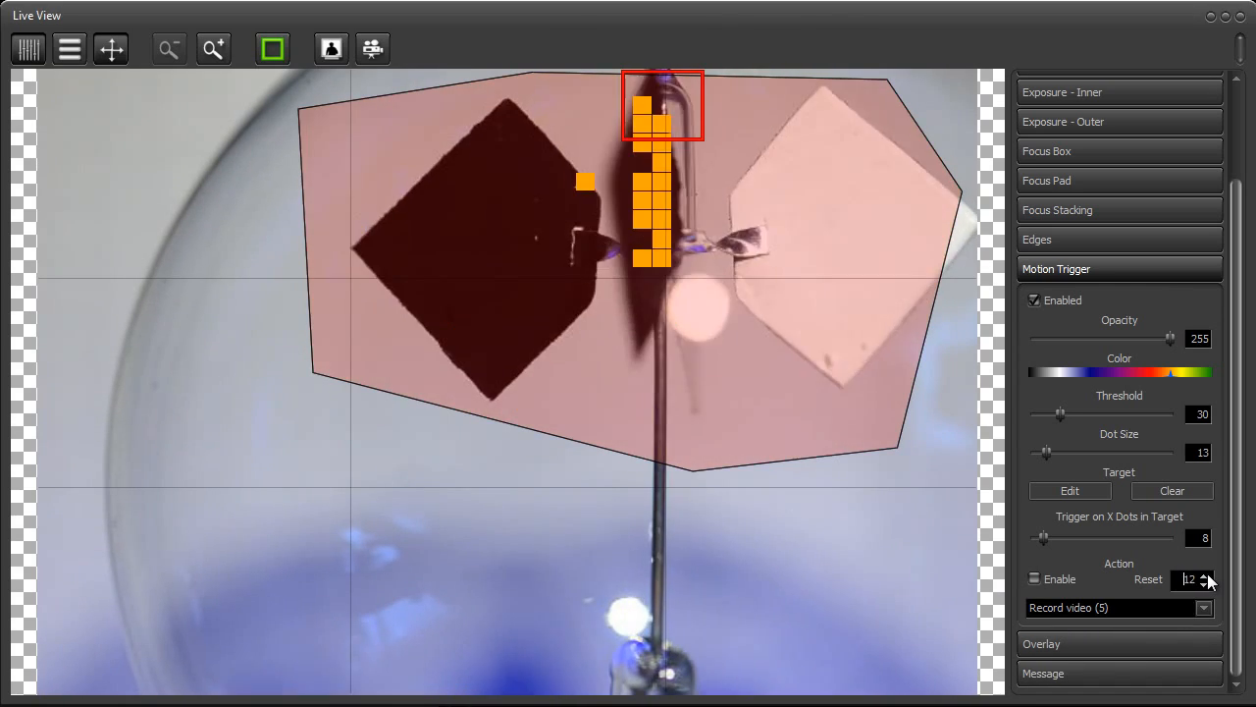
click(1205, 575)
click(1205, 575)
click(1205, 575)
click(1205, 575)
click(1205, 575)
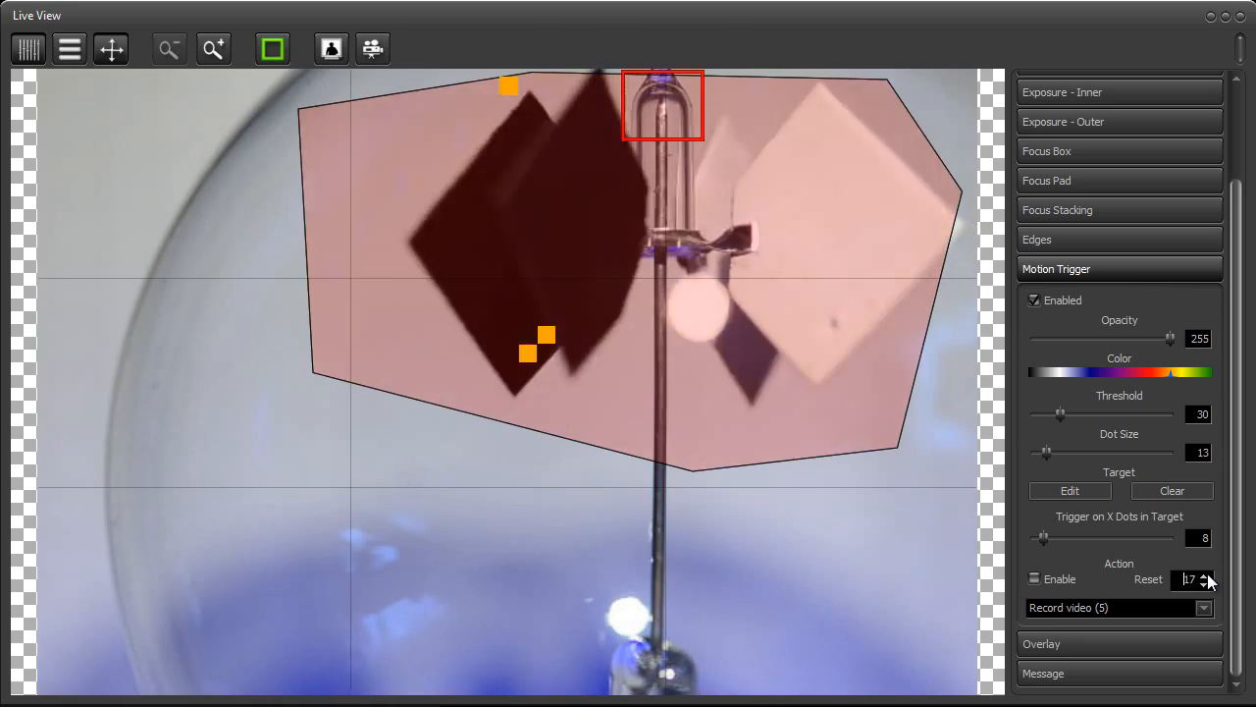
click(1205, 575)
click(1205, 575)
click(1205, 575)
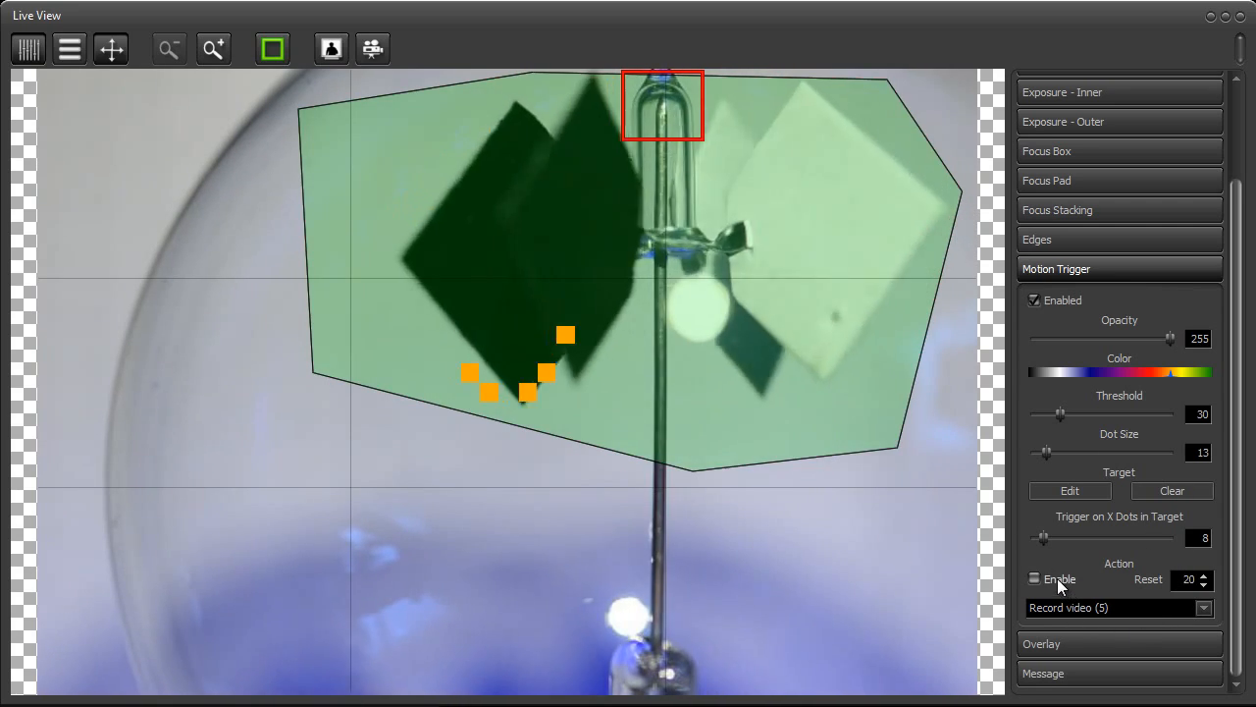
click(1058, 579)
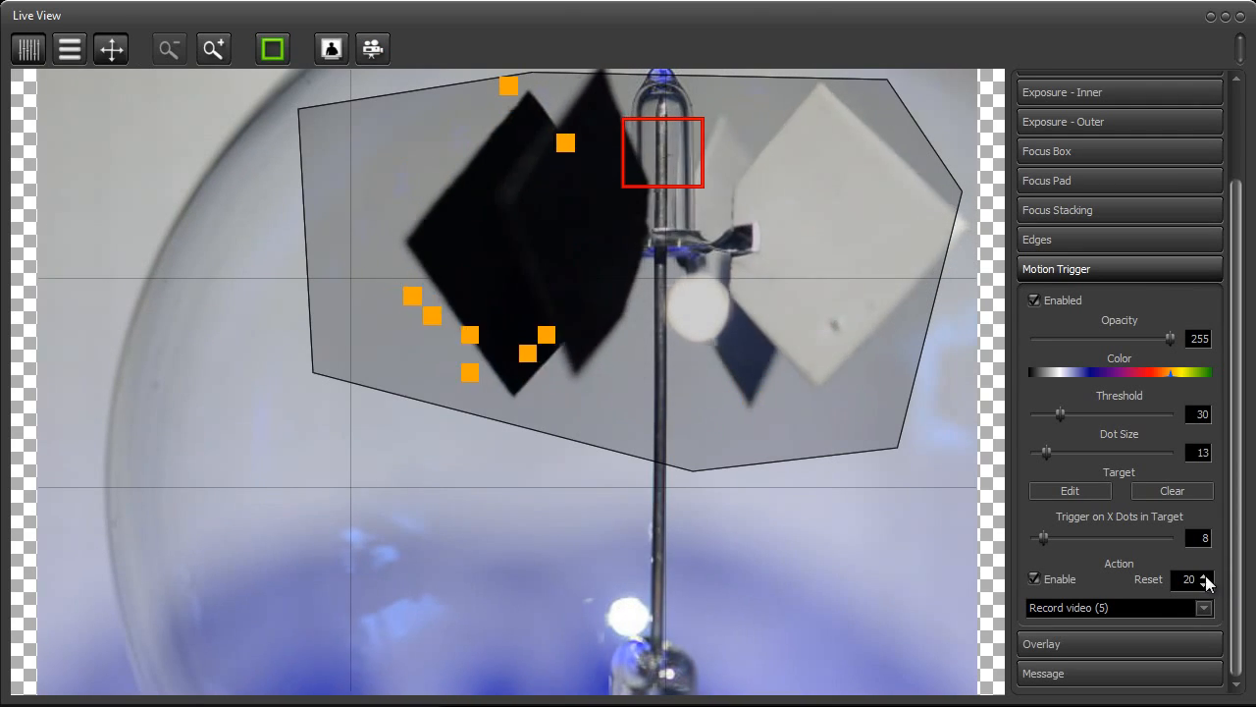
click(1069, 579)
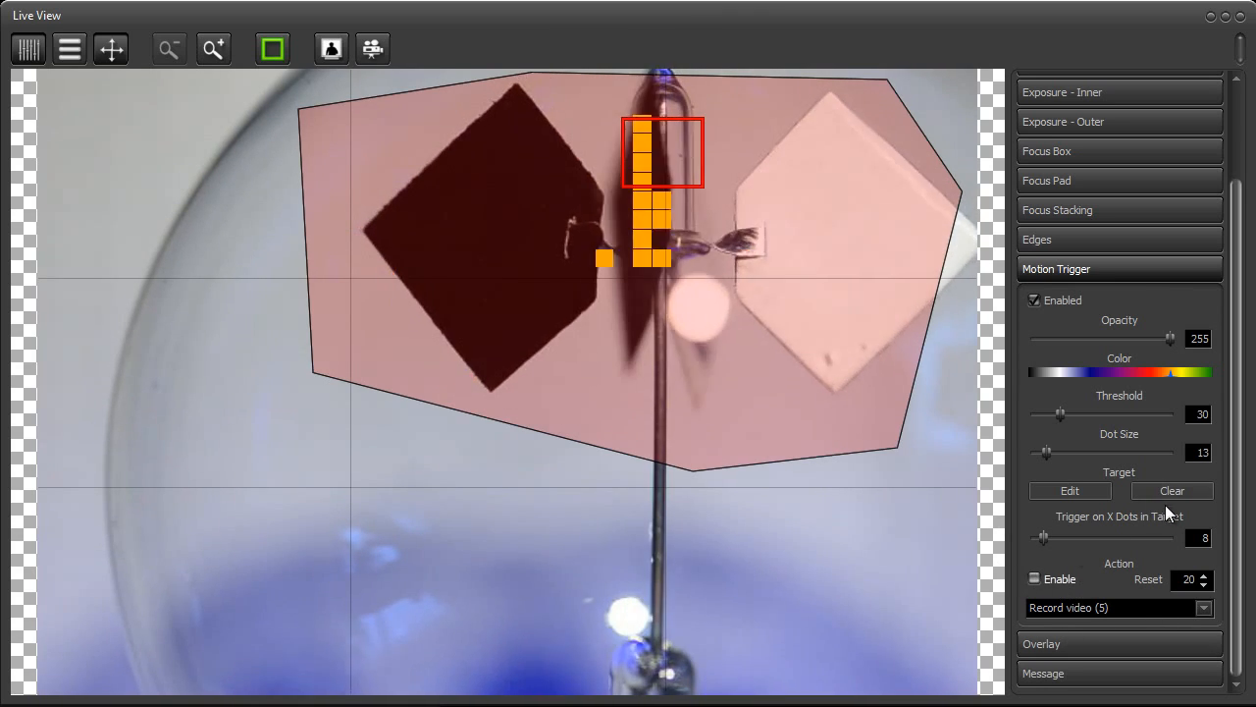
Clear the existing motion target and draw a small five-point polygon around the outer tip of the black vane
click(1168, 490)
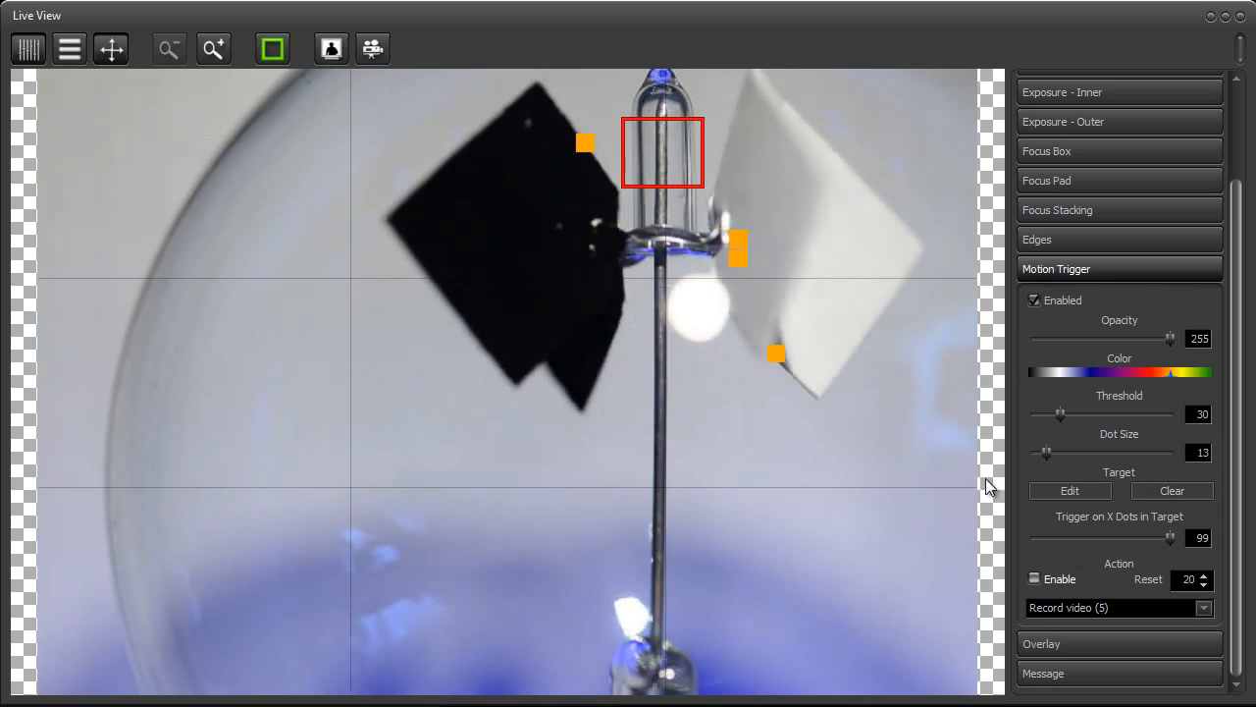
click(1067, 493)
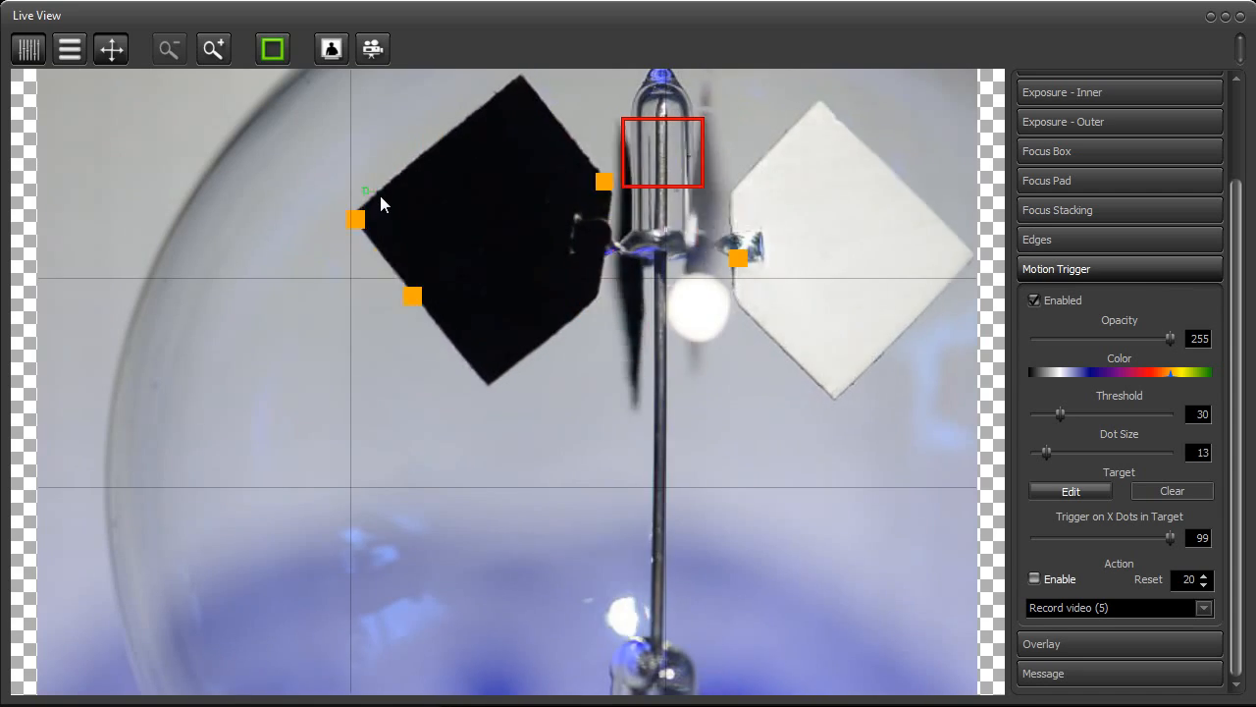
click(338, 169)
click(313, 262)
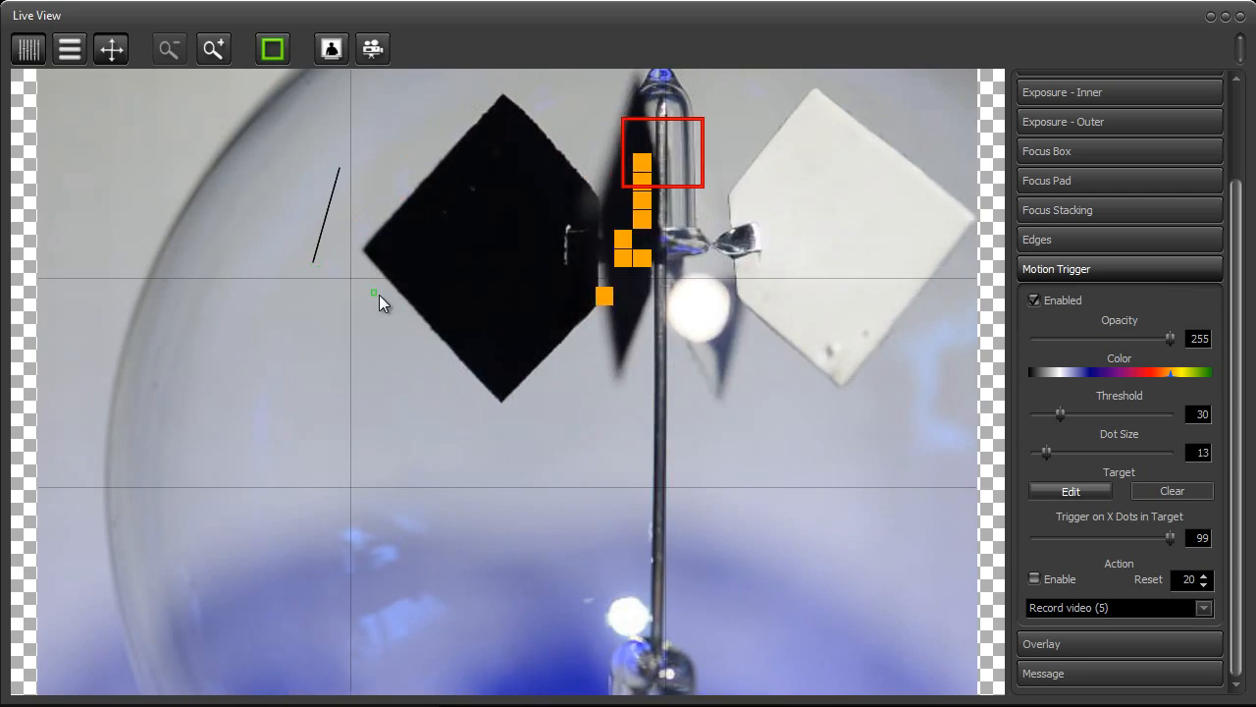
click(408, 297)
click(442, 245)
click(398, 141)
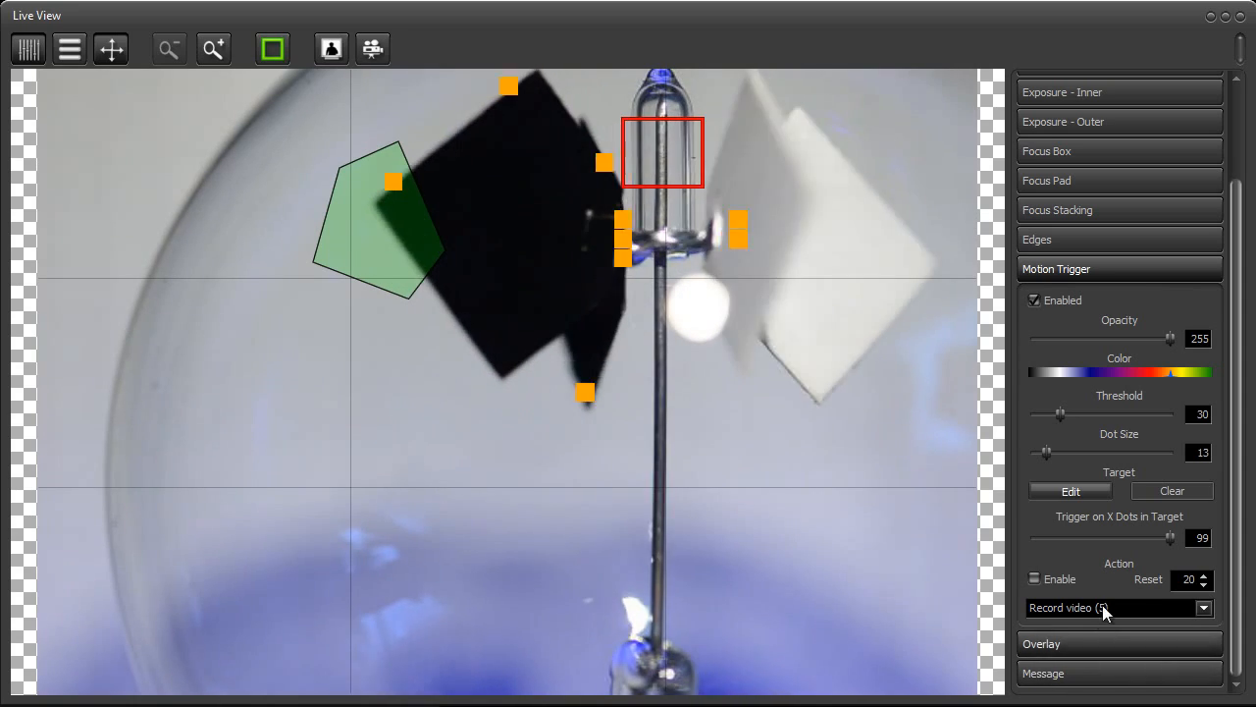
Set the motion trigger to fire on 1 dot in the target and enable the Record video action
drag(1166, 537, 1026, 532)
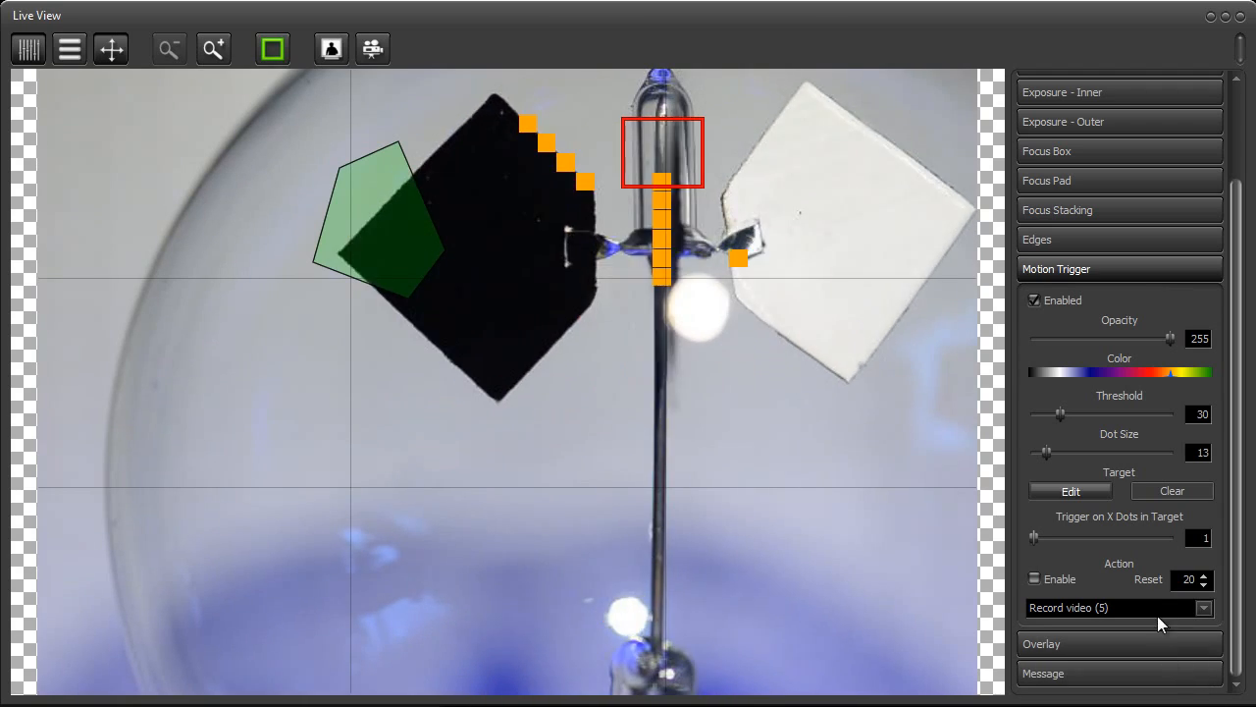
click(1044, 581)
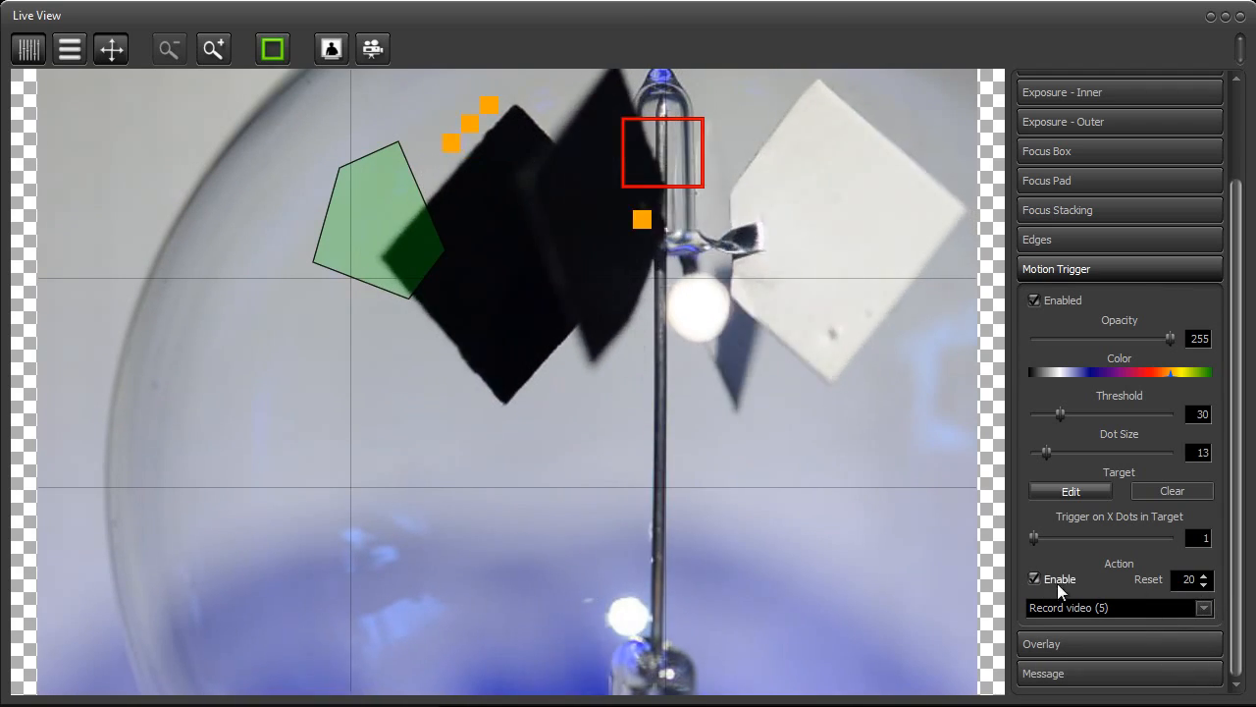
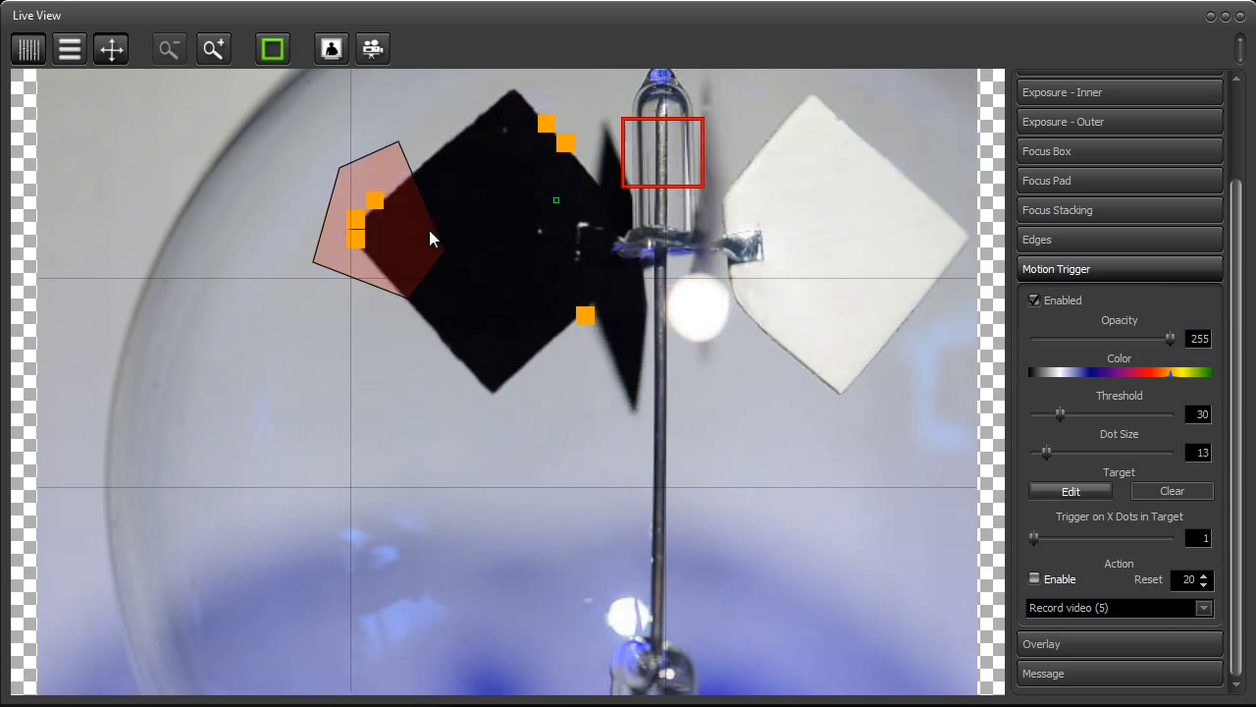
Add an inward point at the black vane's tip to make the motion target polygon concave, and finish editing the target
click(378, 226)
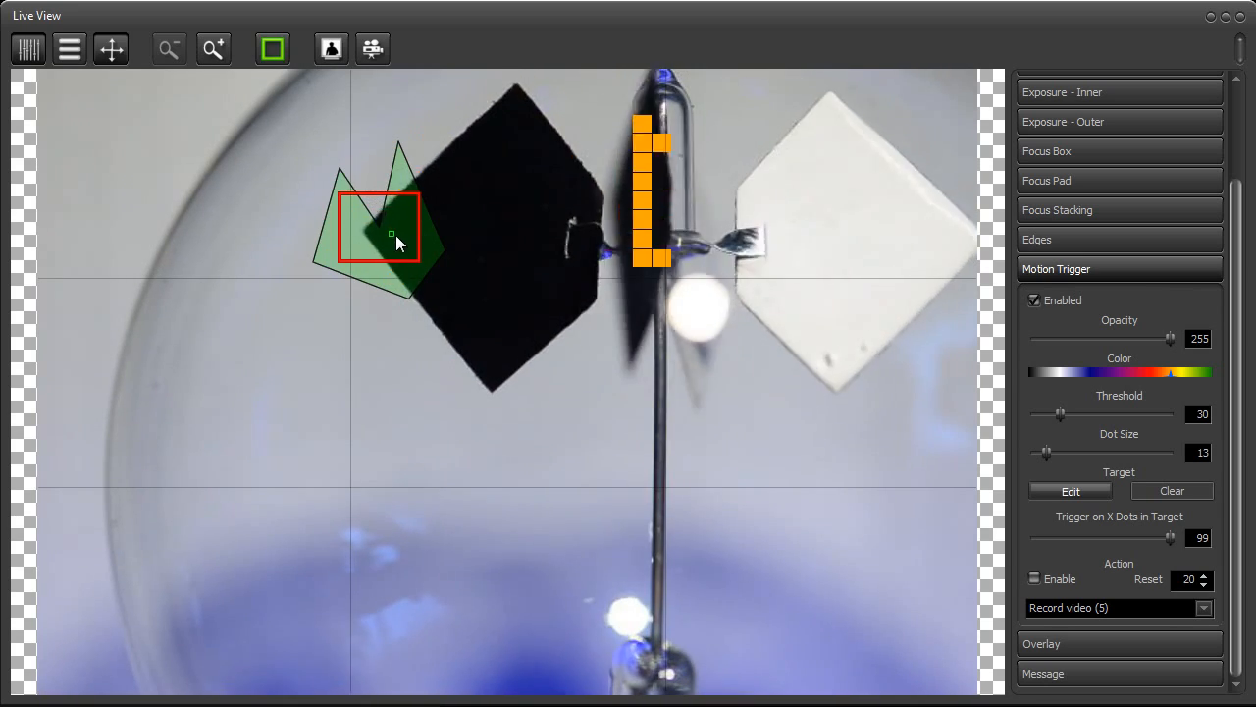
click(1084, 494)
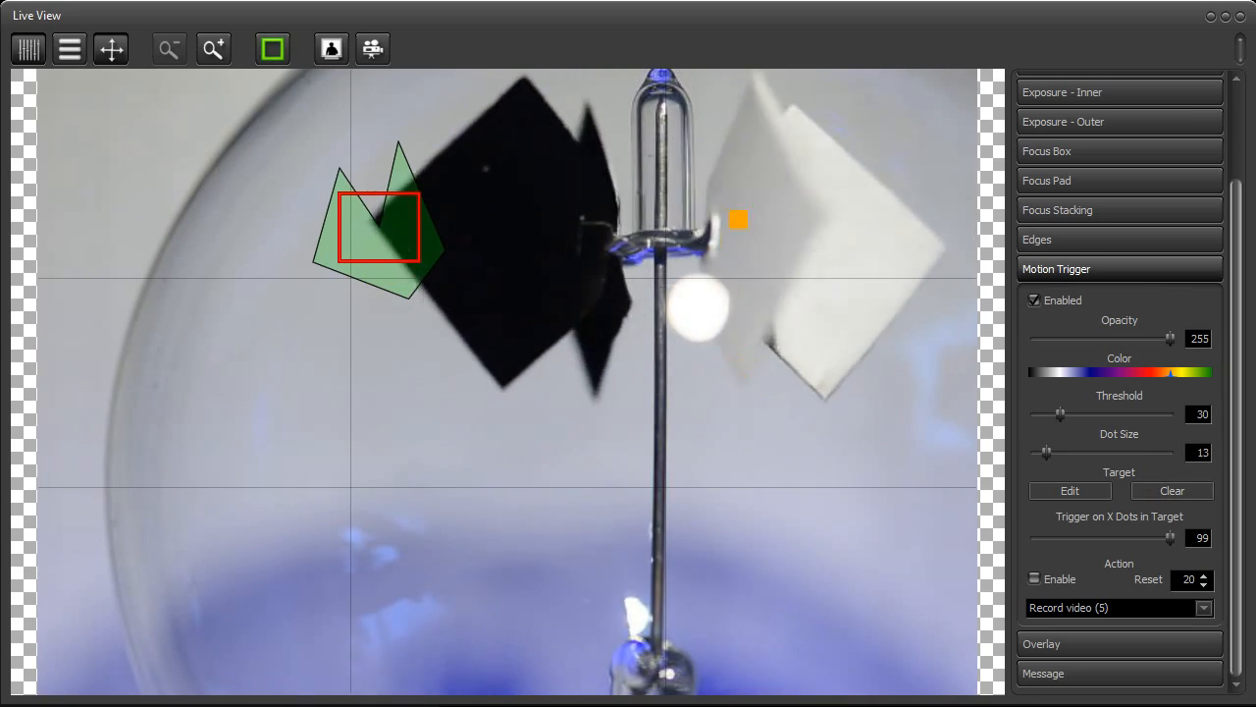
click(1159, 266)
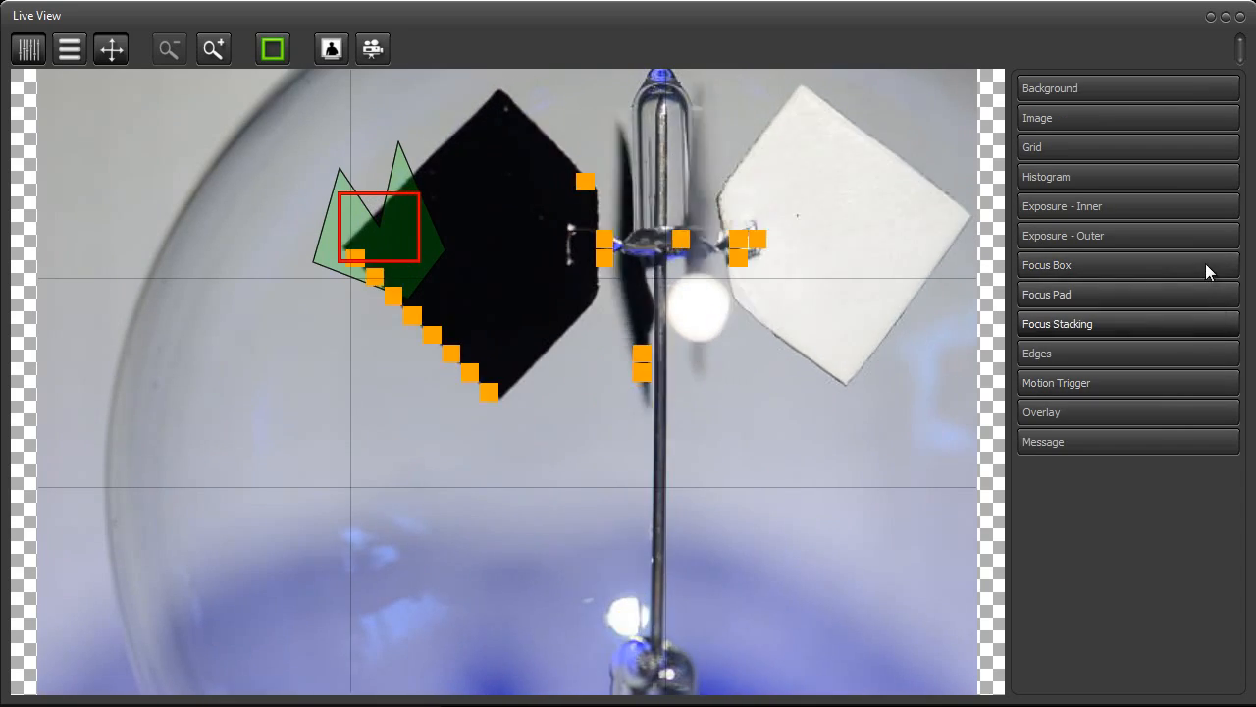
Disable the motion trigger and collapse its settings
click(1167, 321)
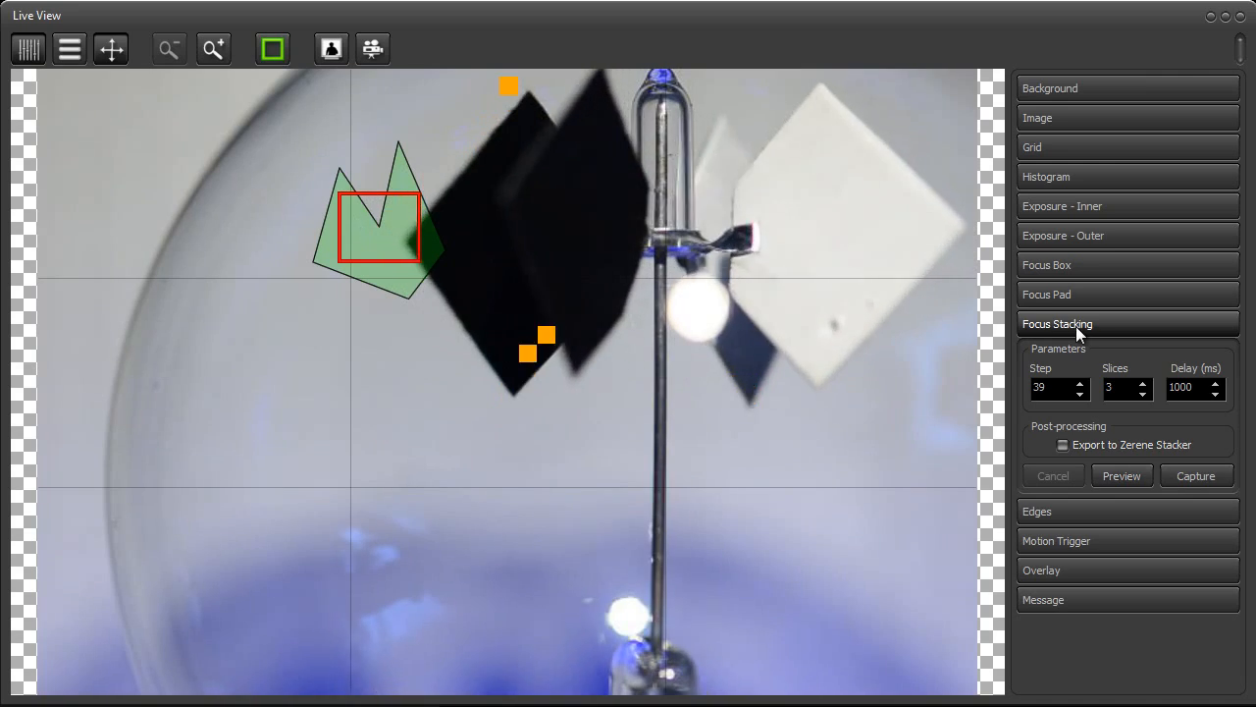
click(1075, 326)
click(1081, 380)
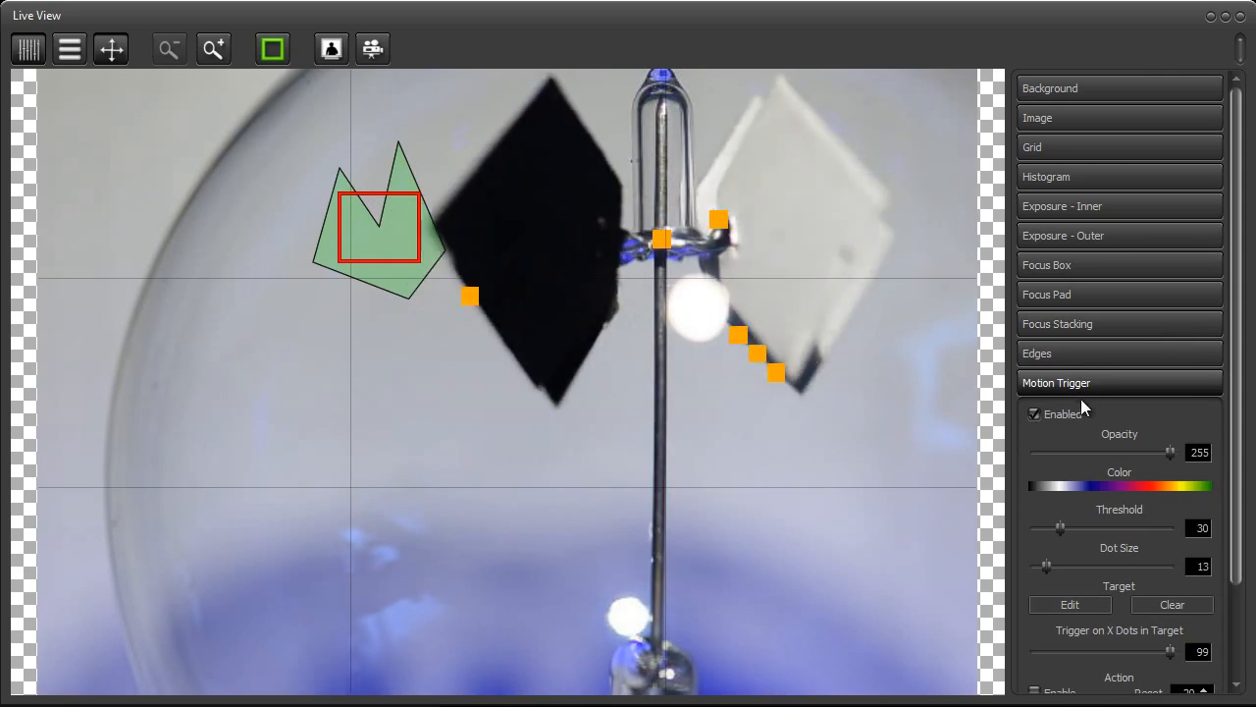
click(1066, 382)
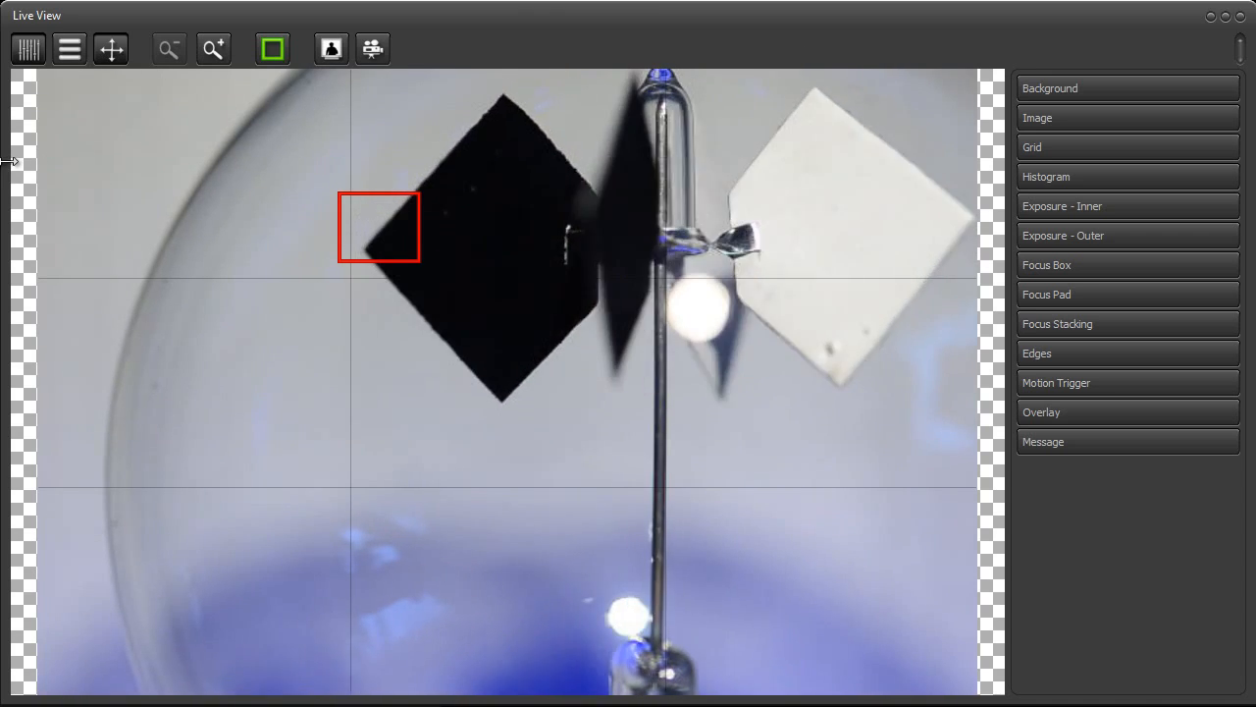
Narrow the Live View window to uncover the main window, and open the Live View preferences beside the image
drag(8, 161, 442, 203)
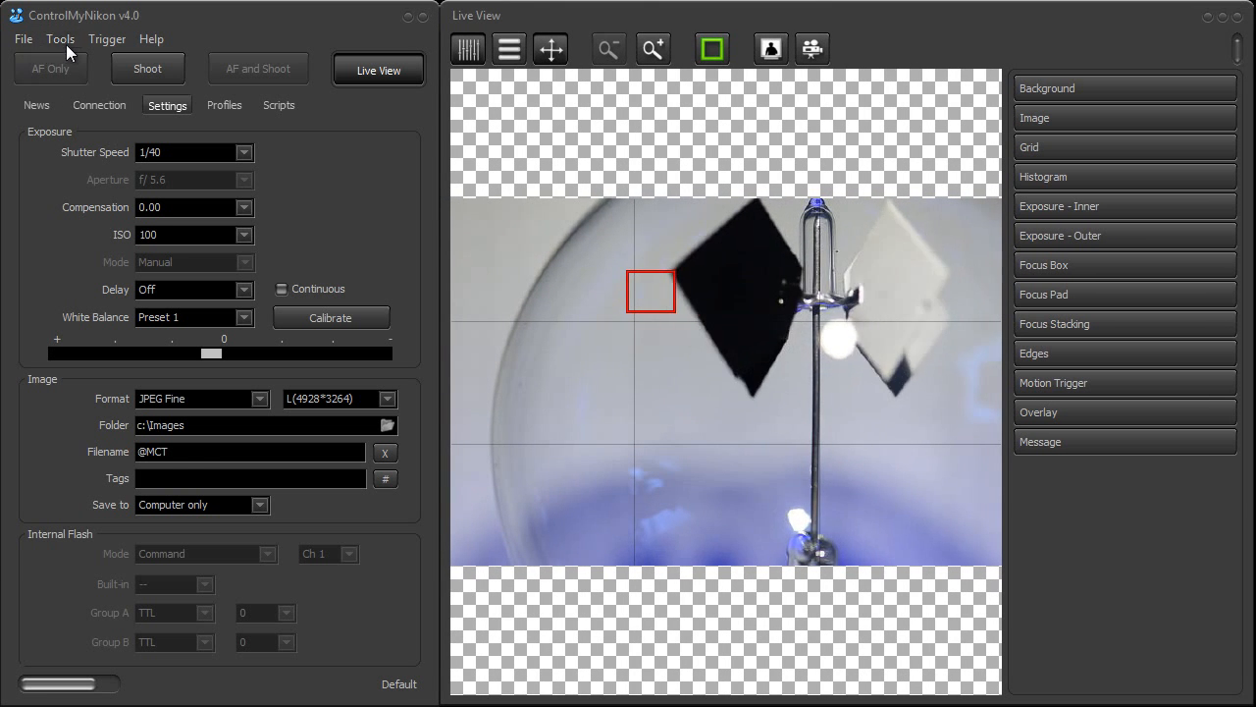
click(66, 44)
click(90, 182)
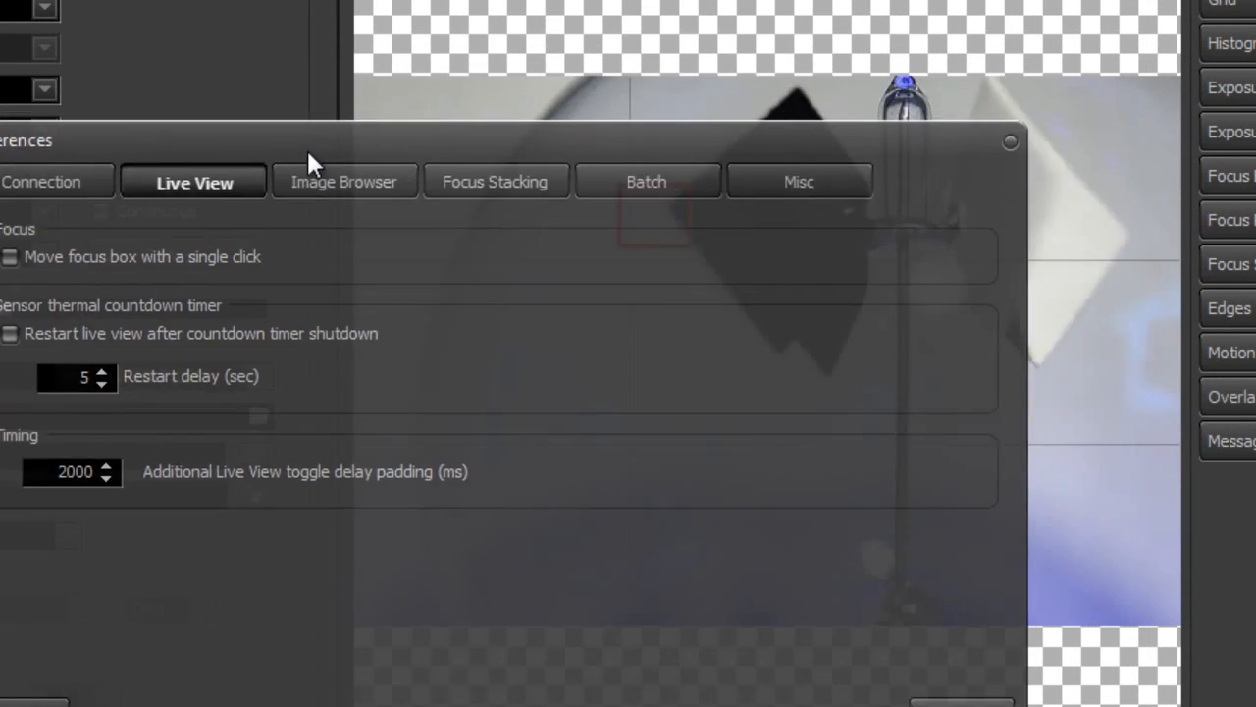
drag(306, 152, 271, 188)
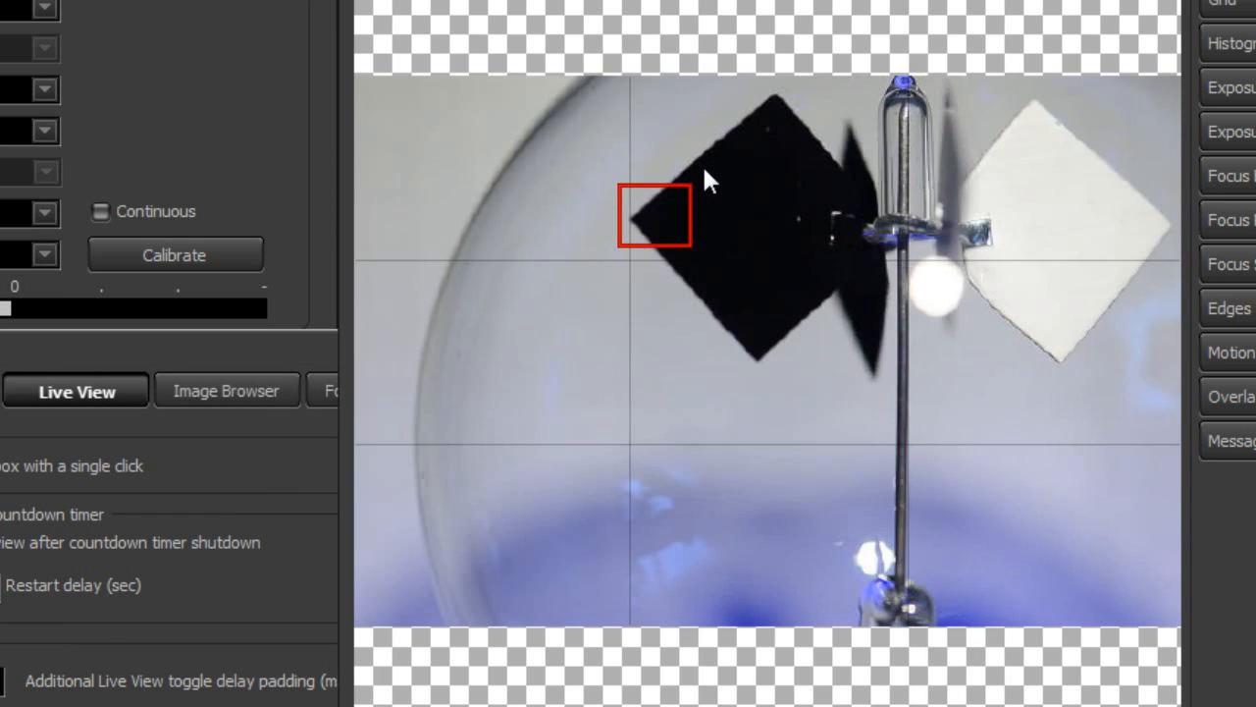
Try moving the focus box to several spots on and around the black vane in the live image
click(703, 167)
click(829, 210)
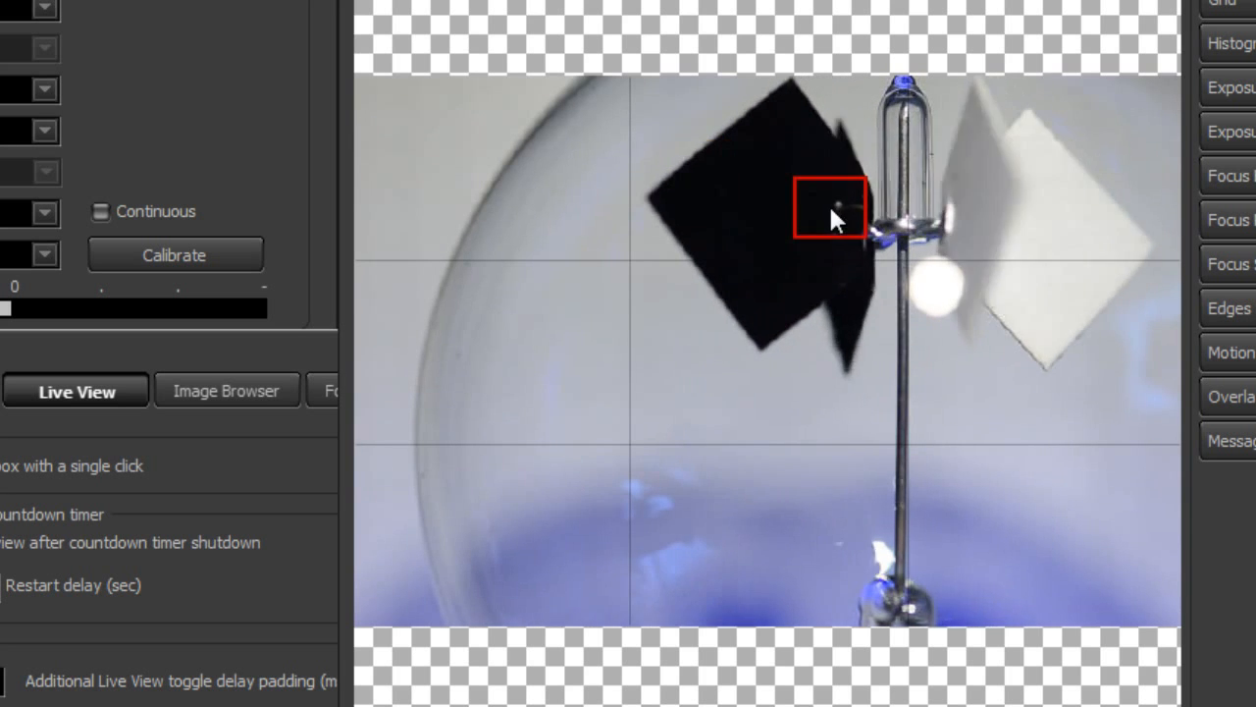
click(760, 312)
click(578, 218)
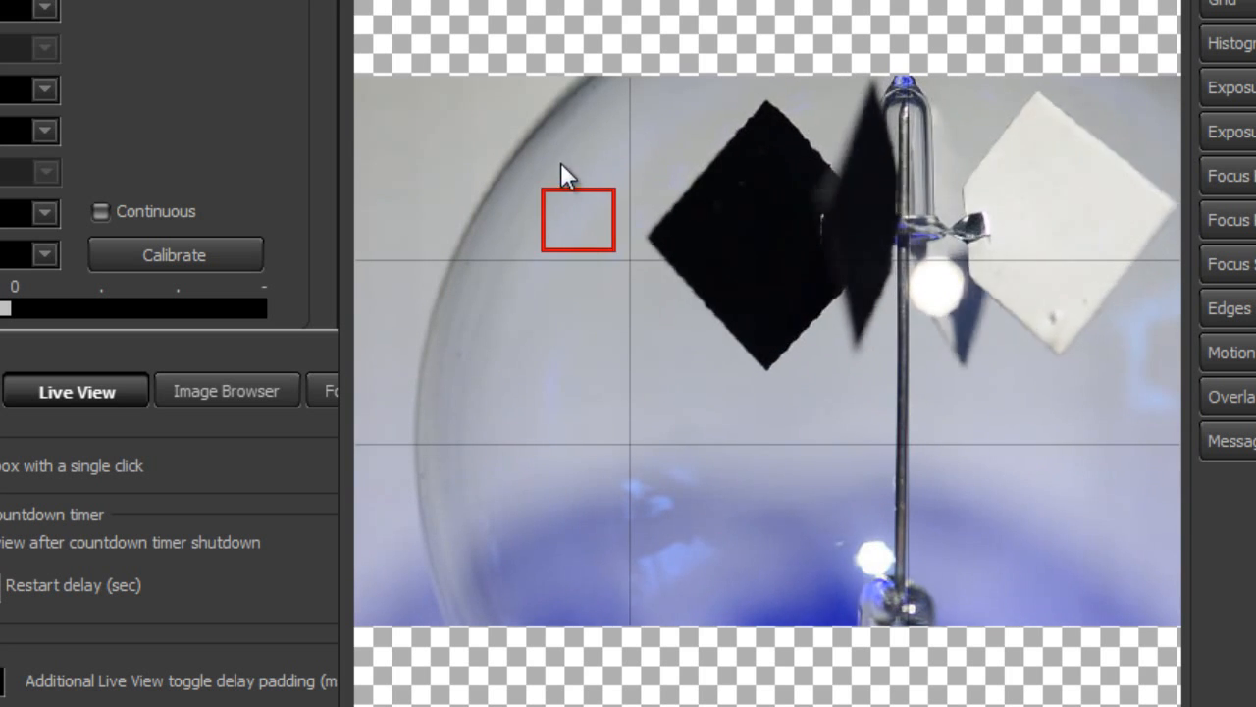
click(557, 145)
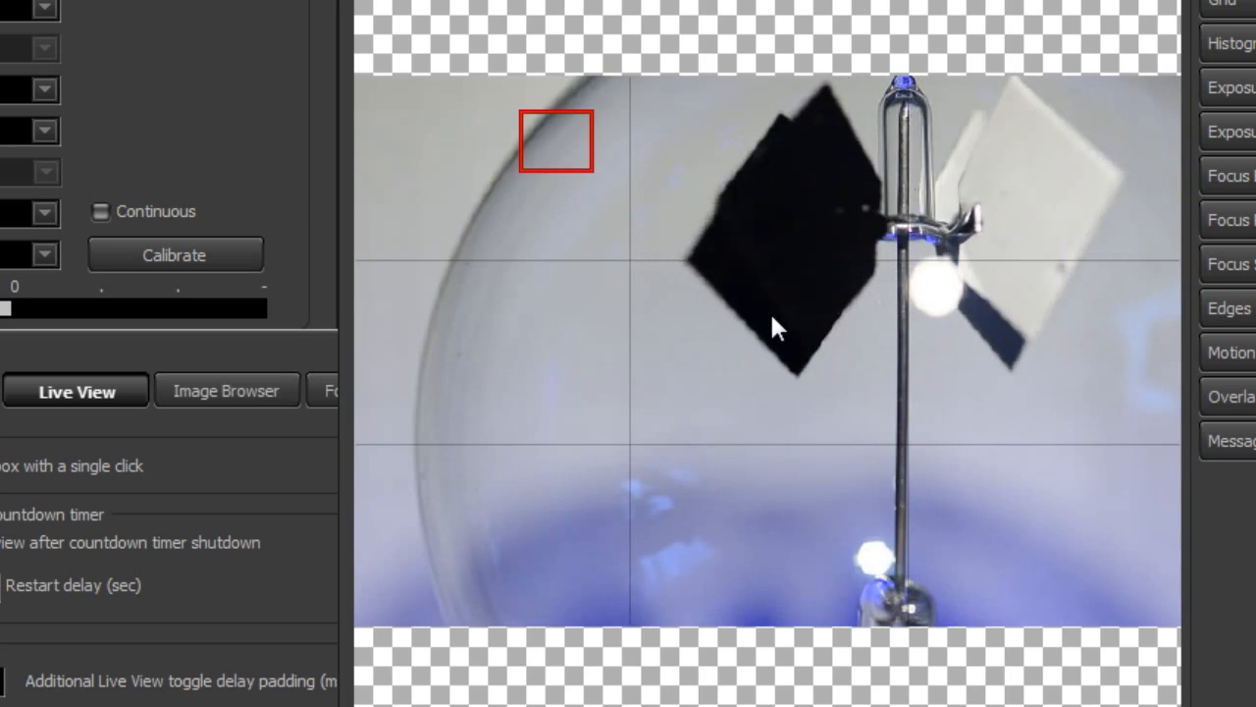
click(772, 324)
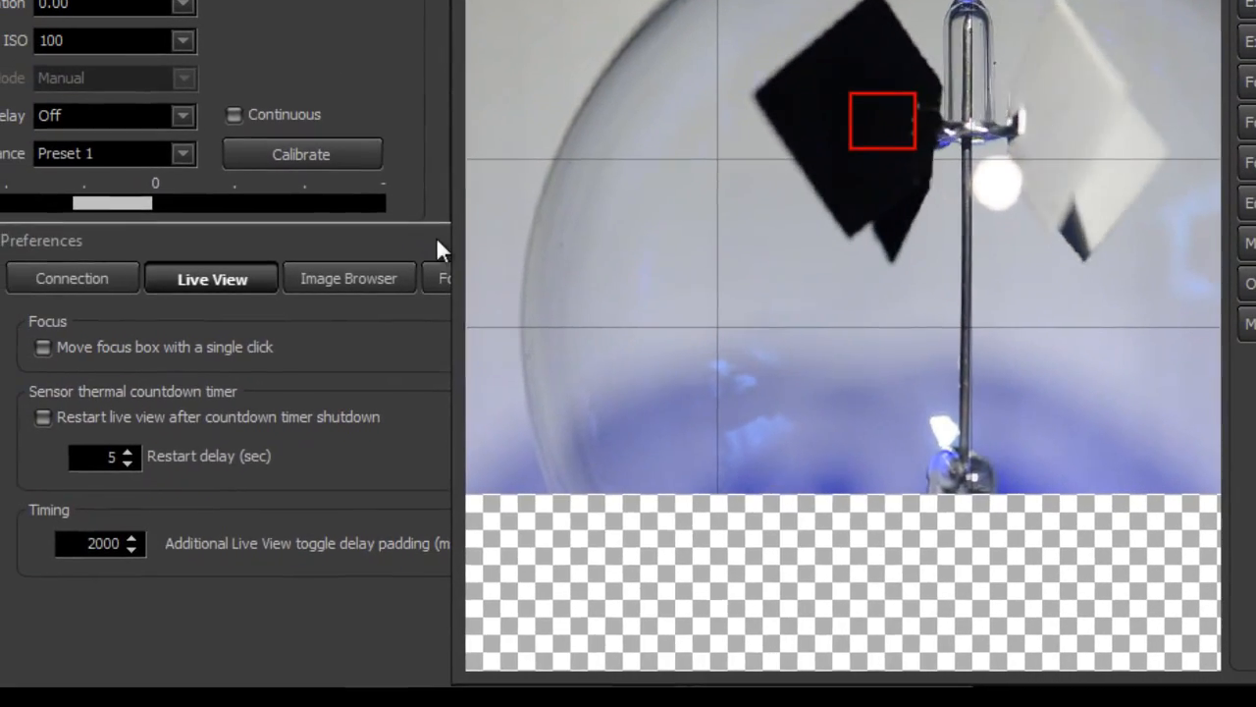
Enable moving the focus box with a single click, and close the preferences
drag(321, 351, 355, 148)
drag(467, 67, 466, 45)
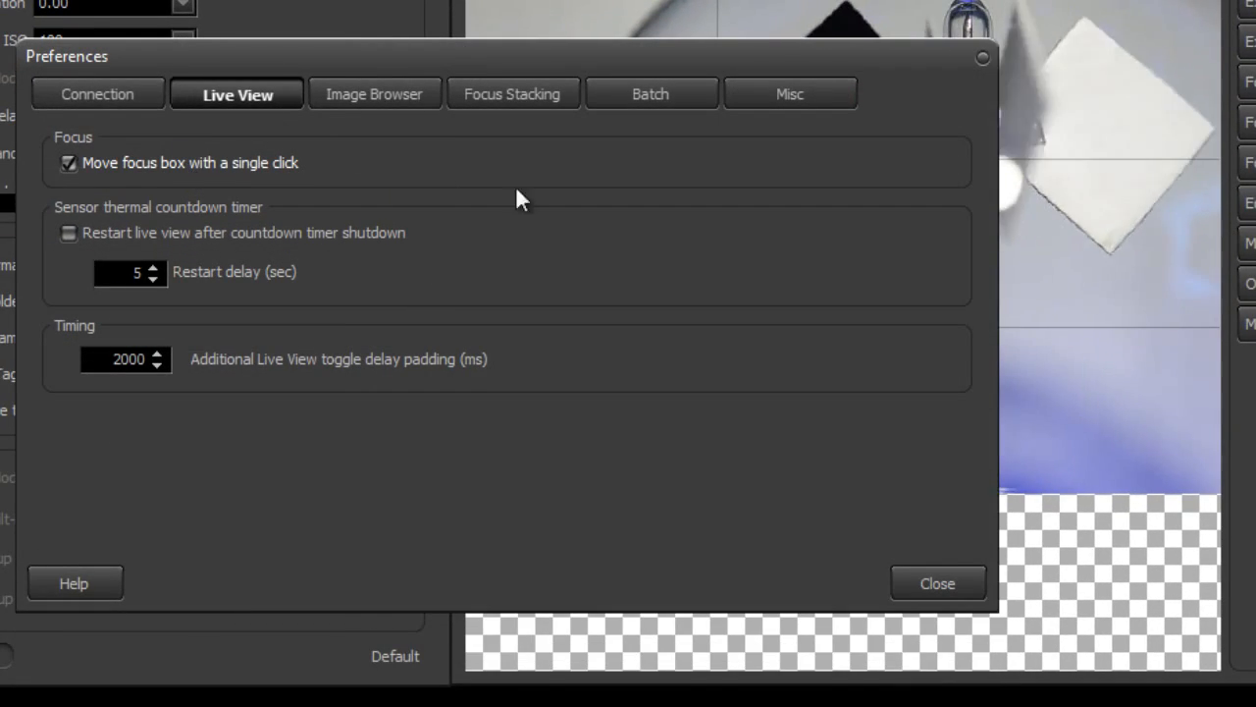
drag(601, 57, 542, 214)
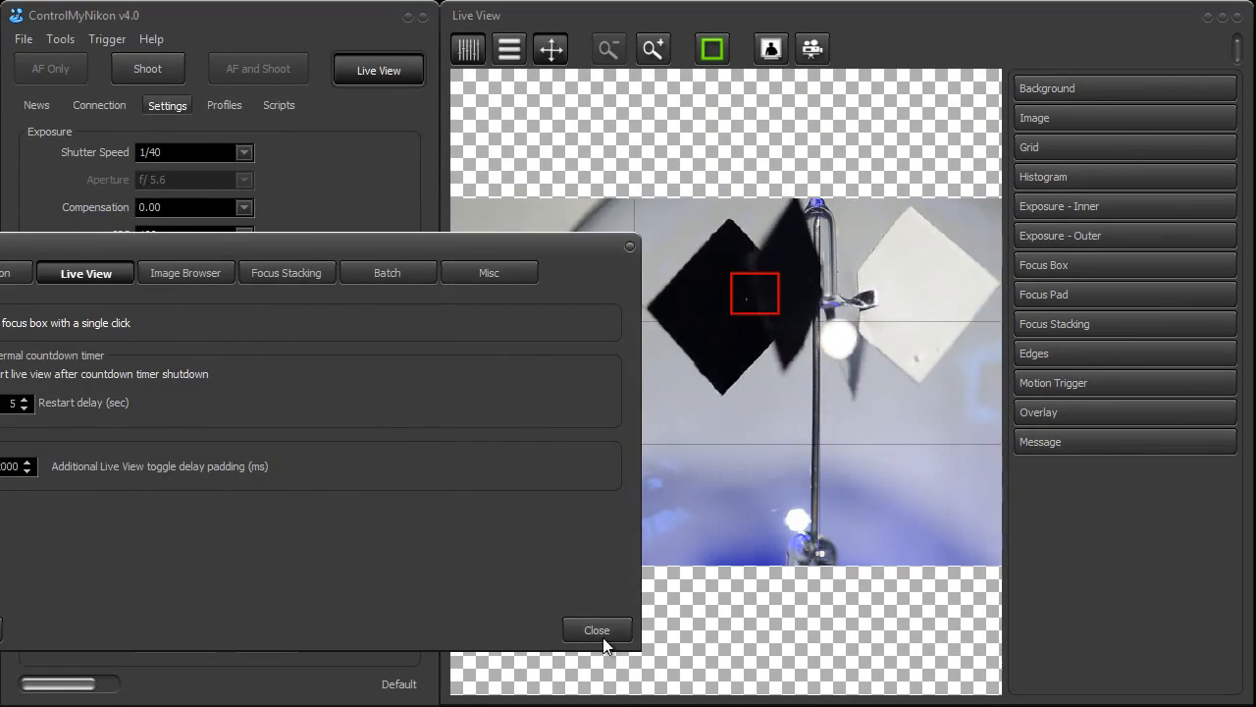
click(596, 629)
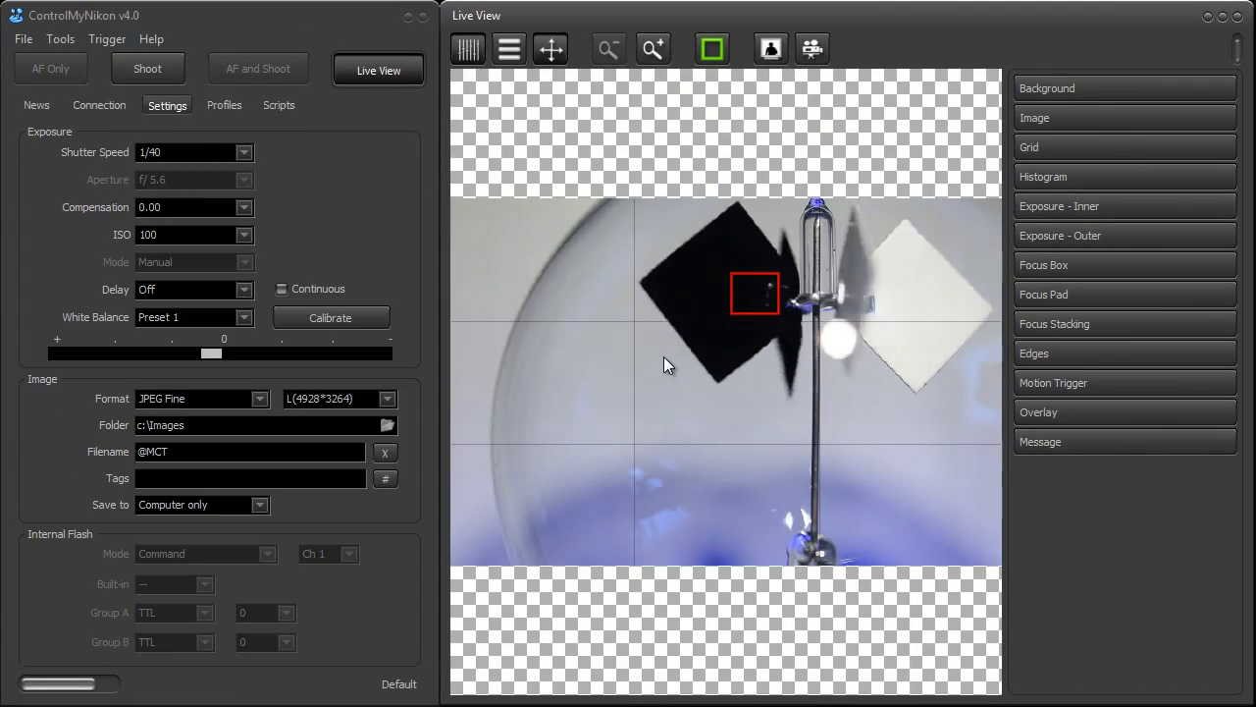
Move the focus box around the live image and leave it on the inner upper part of the black vane
click(739, 305)
click(798, 392)
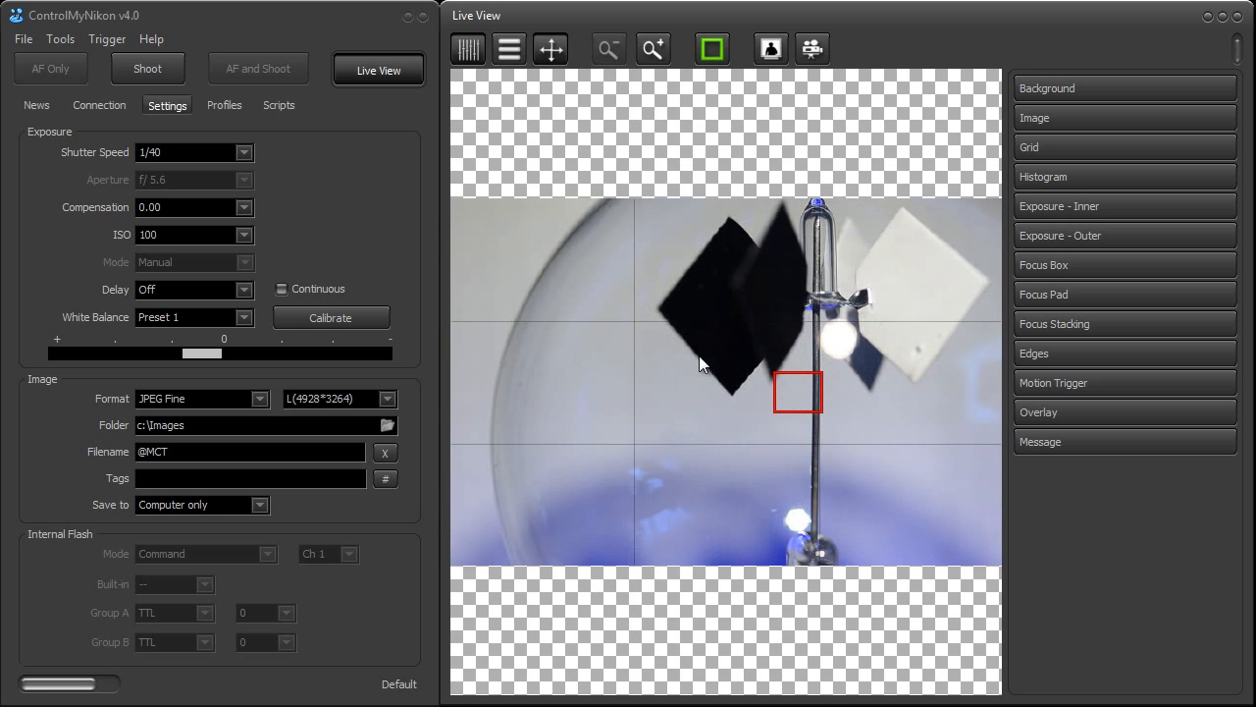
click(656, 322)
click(640, 277)
click(753, 281)
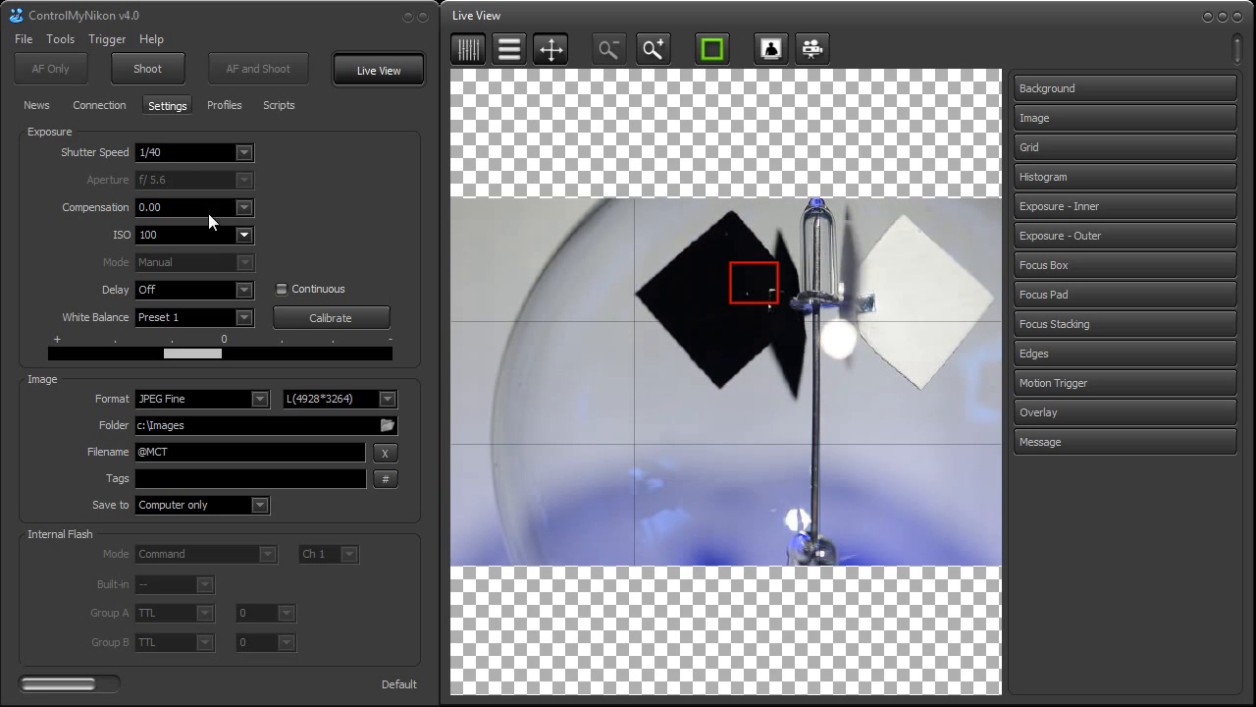
Turn the preference to restart live view after countdown timer shutdown on and off again, and close the preferences
click(63, 39)
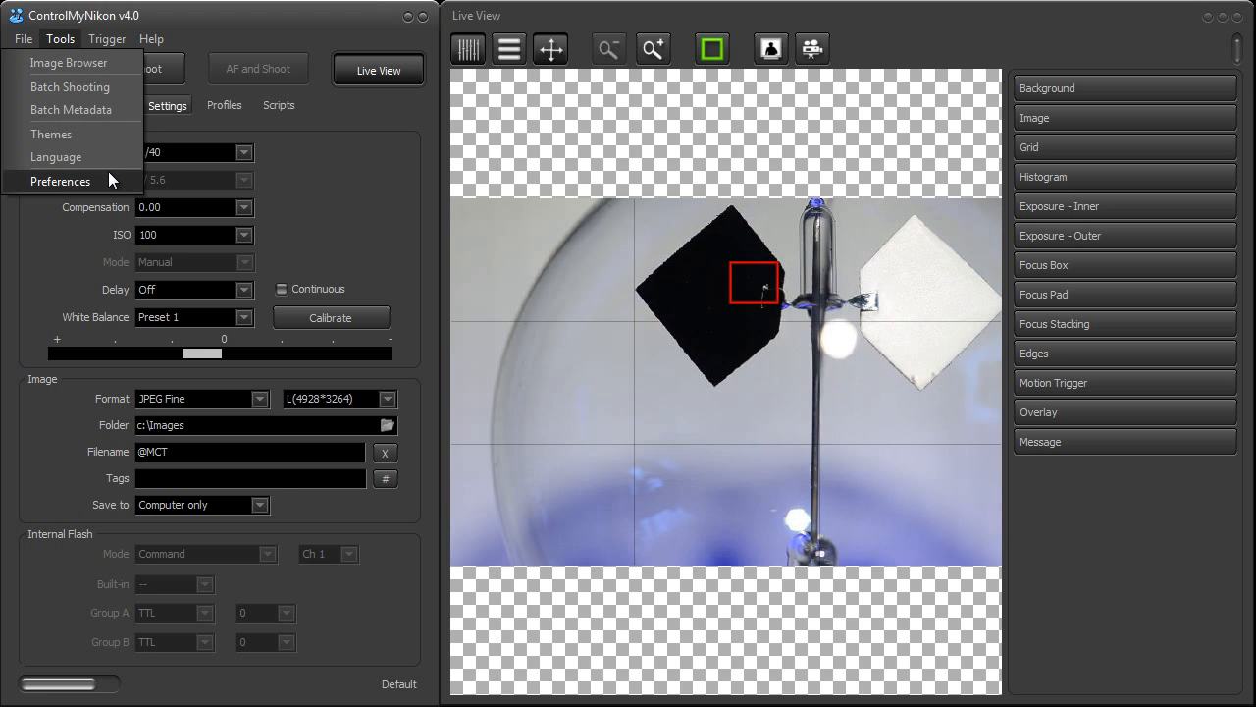
click(108, 179)
drag(278, 246, 632, 218)
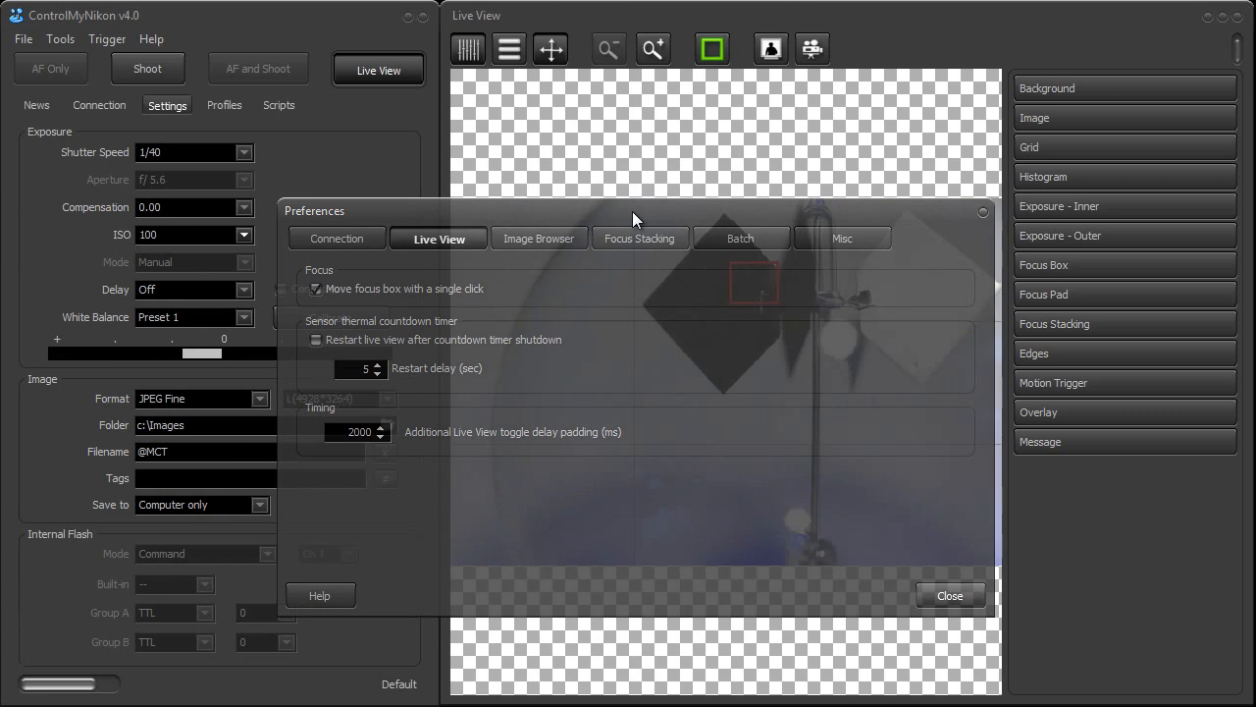
drag(554, 211, 473, 238)
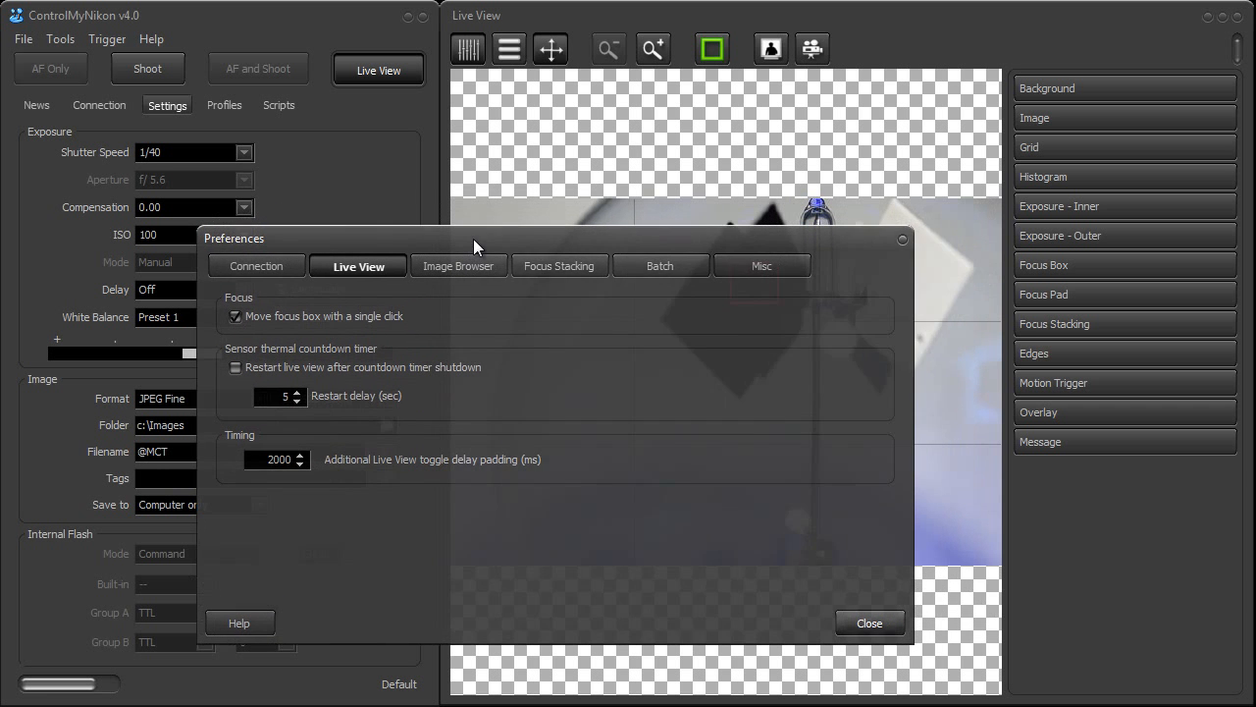
drag(551, 240, 512, 269)
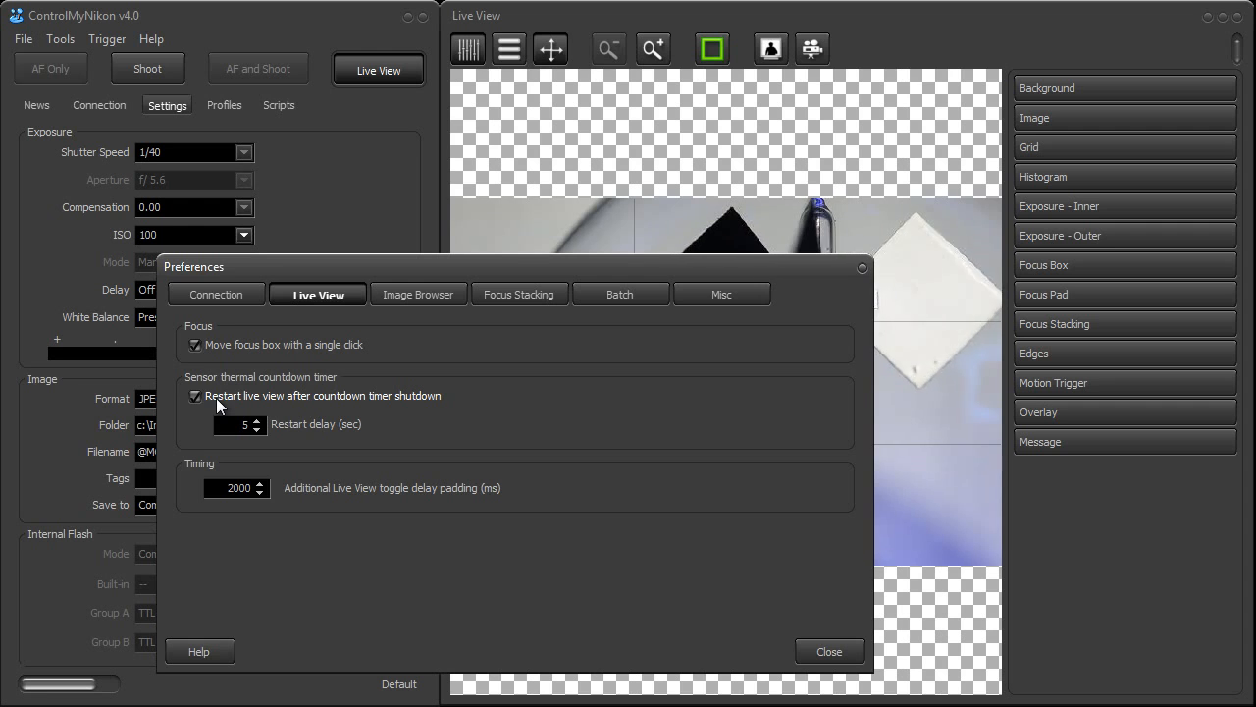
click(218, 402)
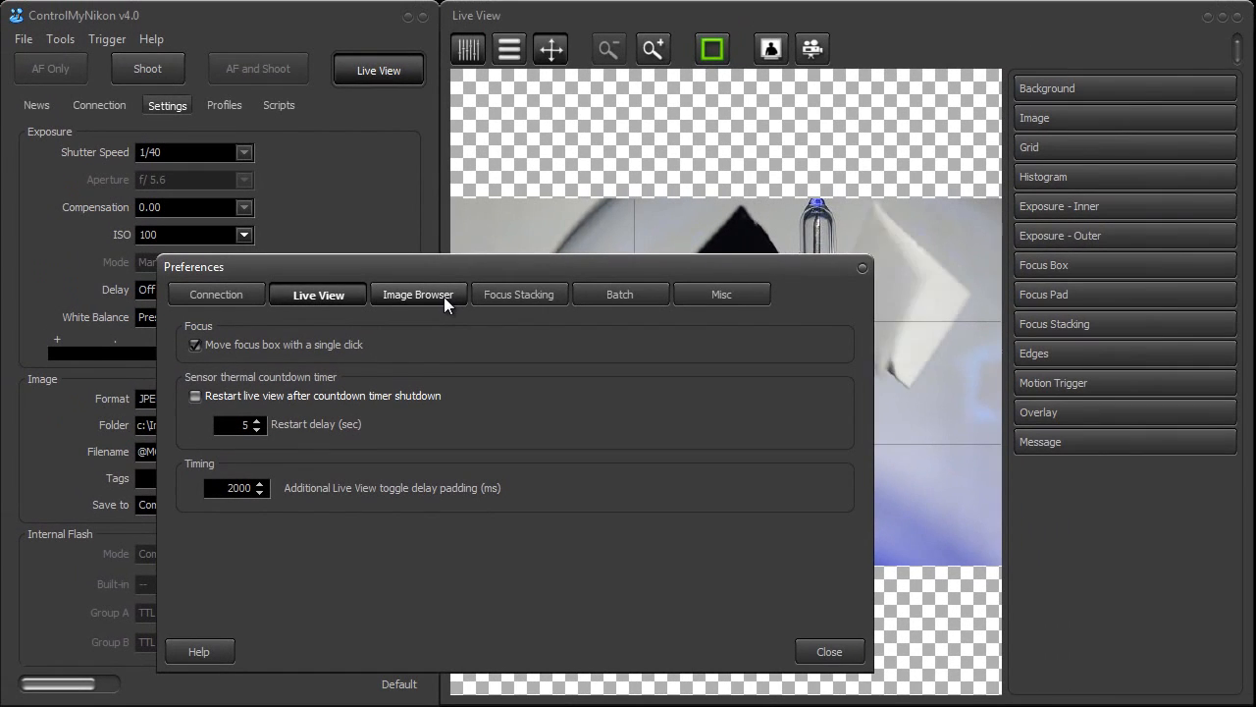
click(821, 653)
Take a test photo with the Shoot command while live view is running
click(149, 69)
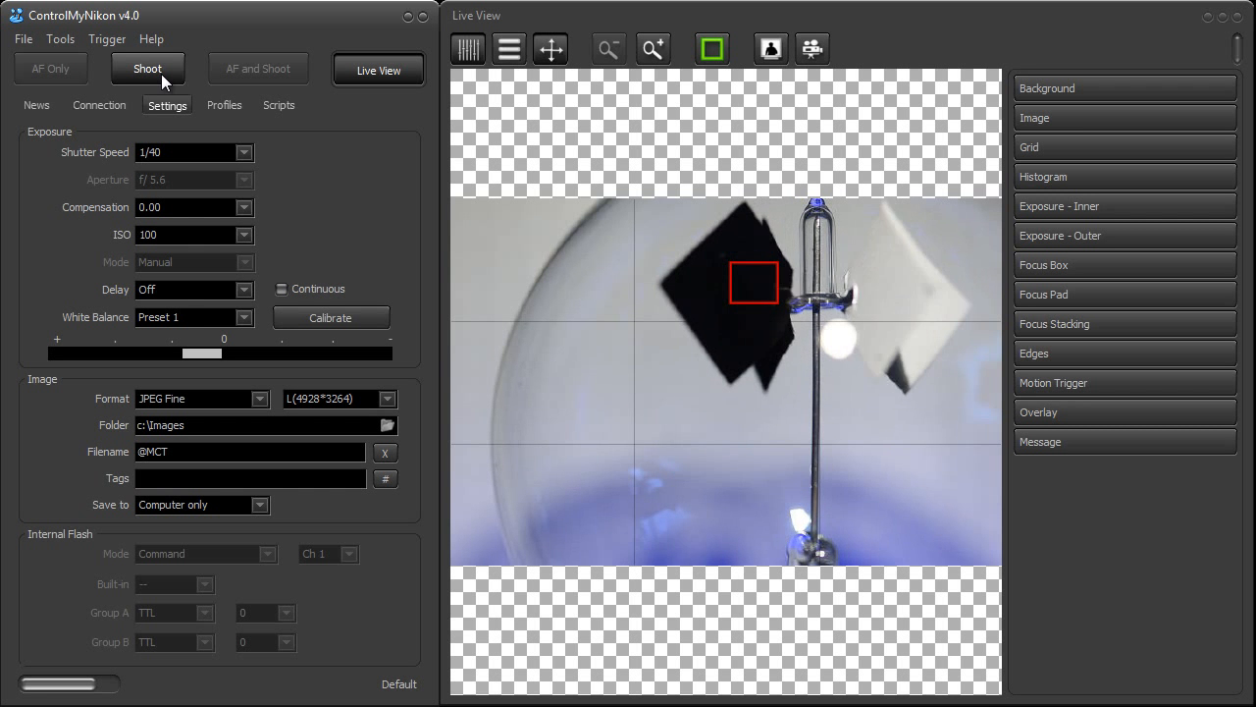
click(107, 39)
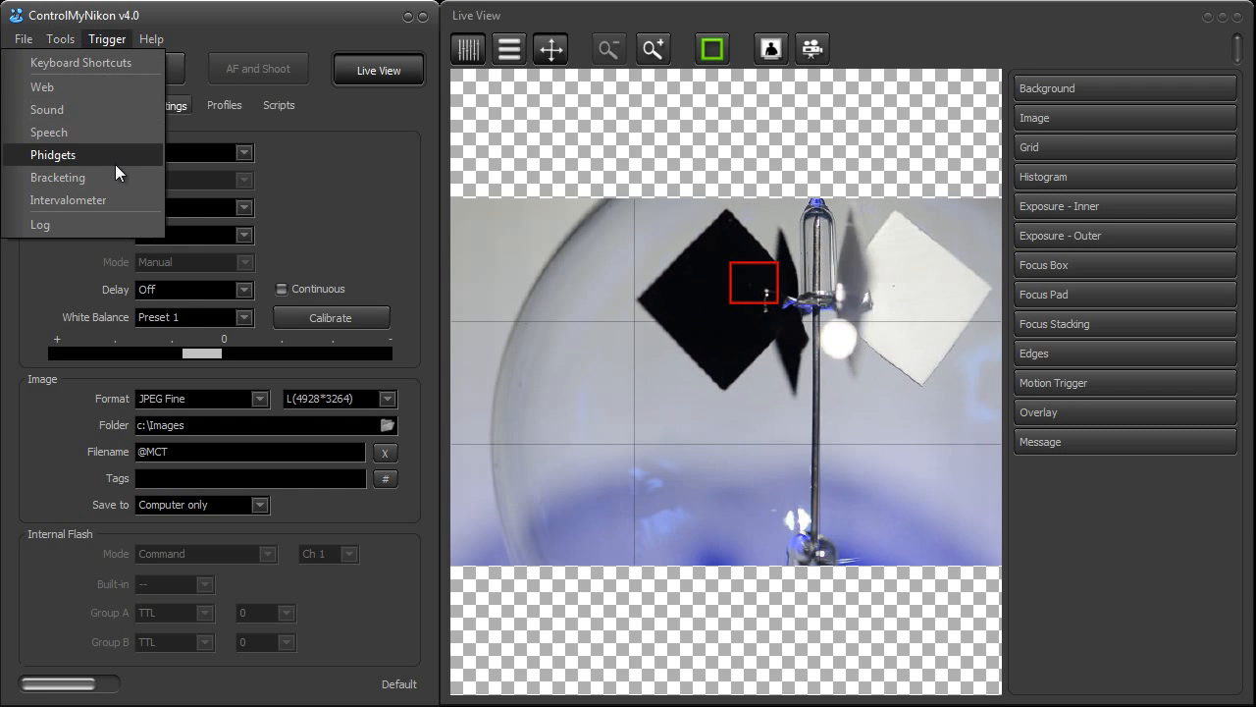
mouse_move(59, 39)
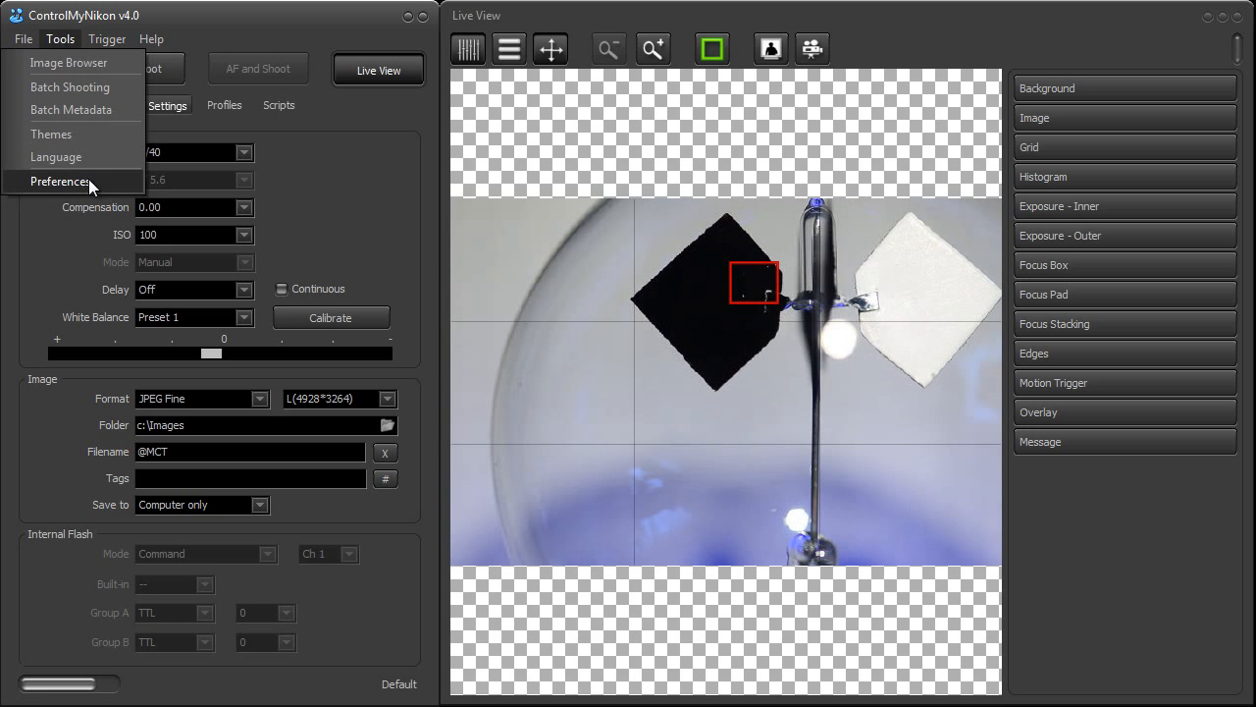
click(249, 17)
click(151, 76)
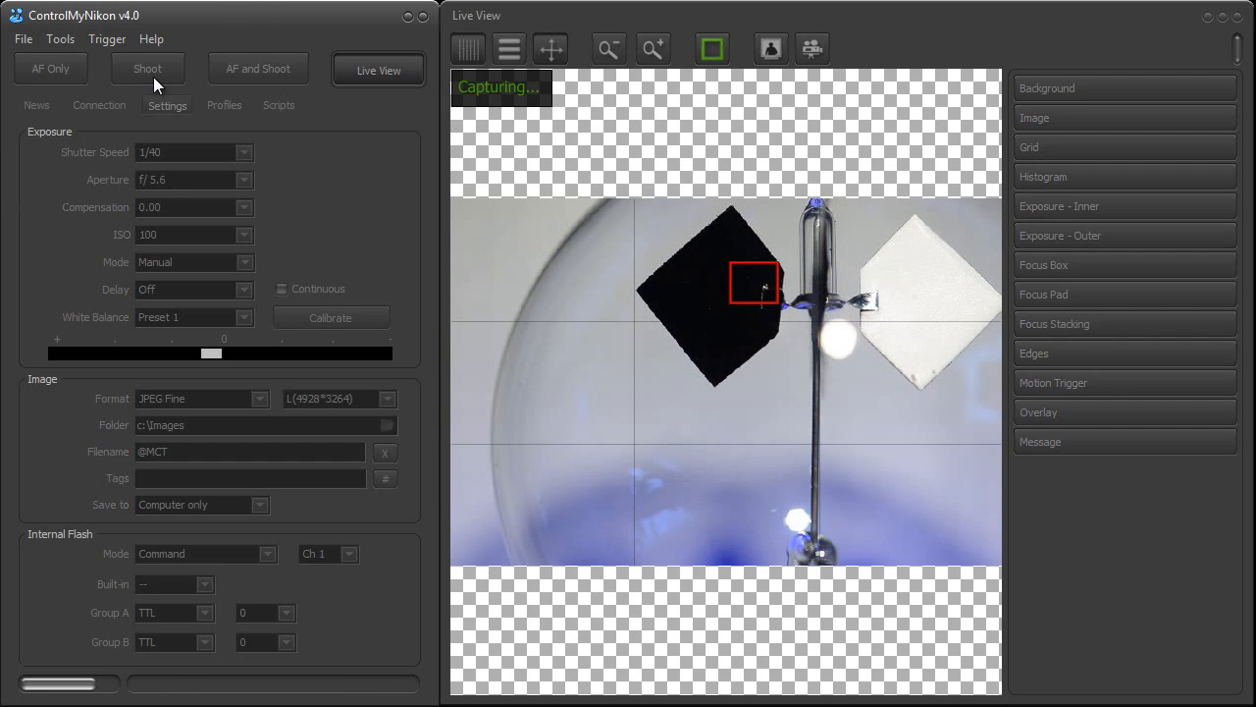
Review the additional Live View toggle delay padding in the preferences, and shoot another test photo
click(68, 40)
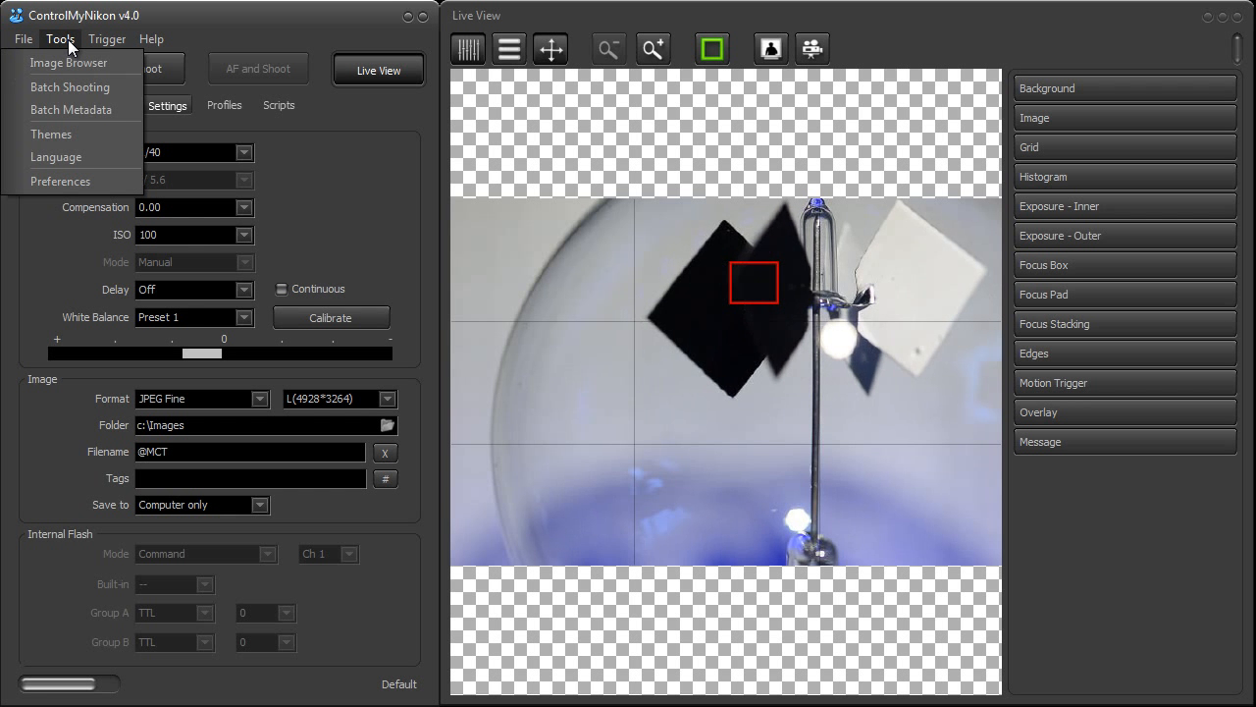
click(86, 178)
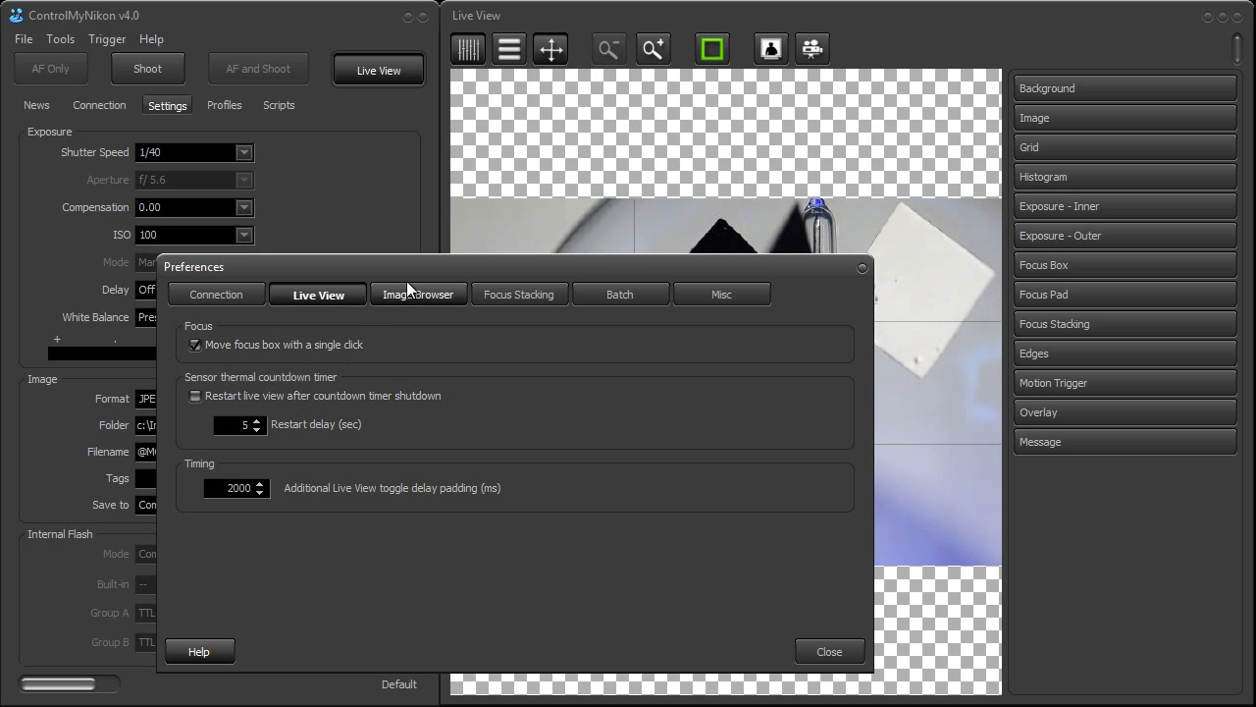
drag(411, 275, 428, 255)
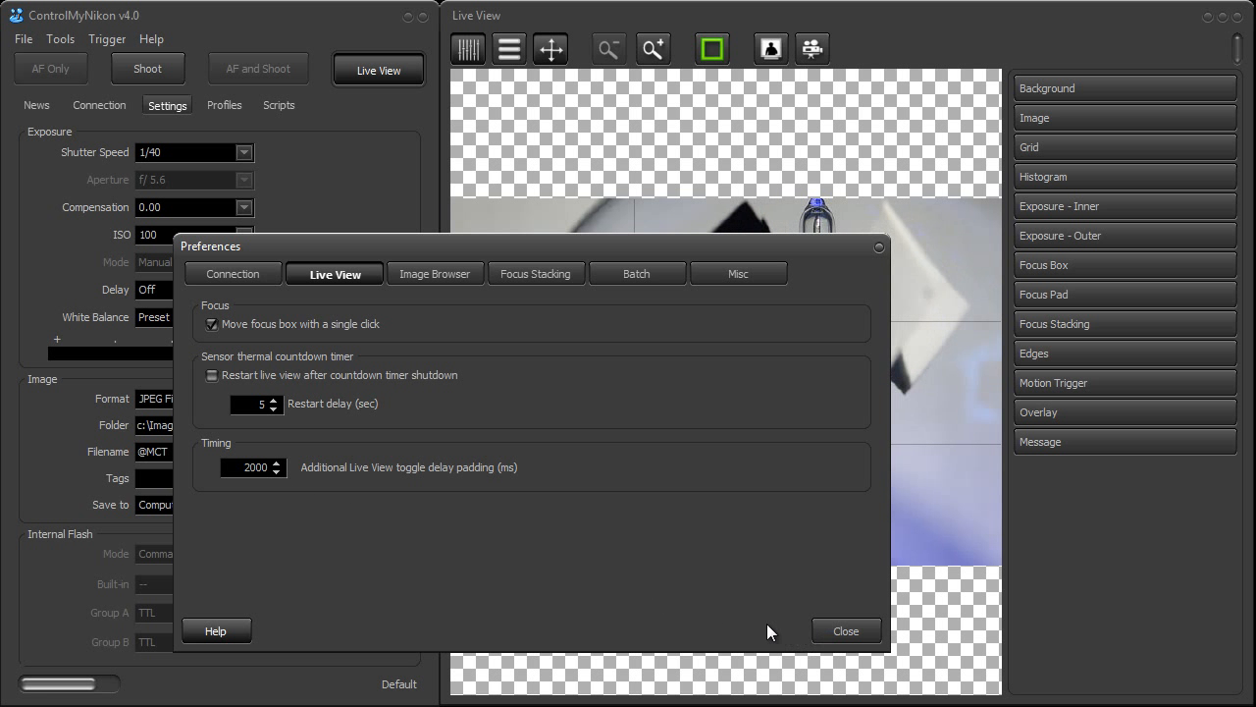
click(844, 631)
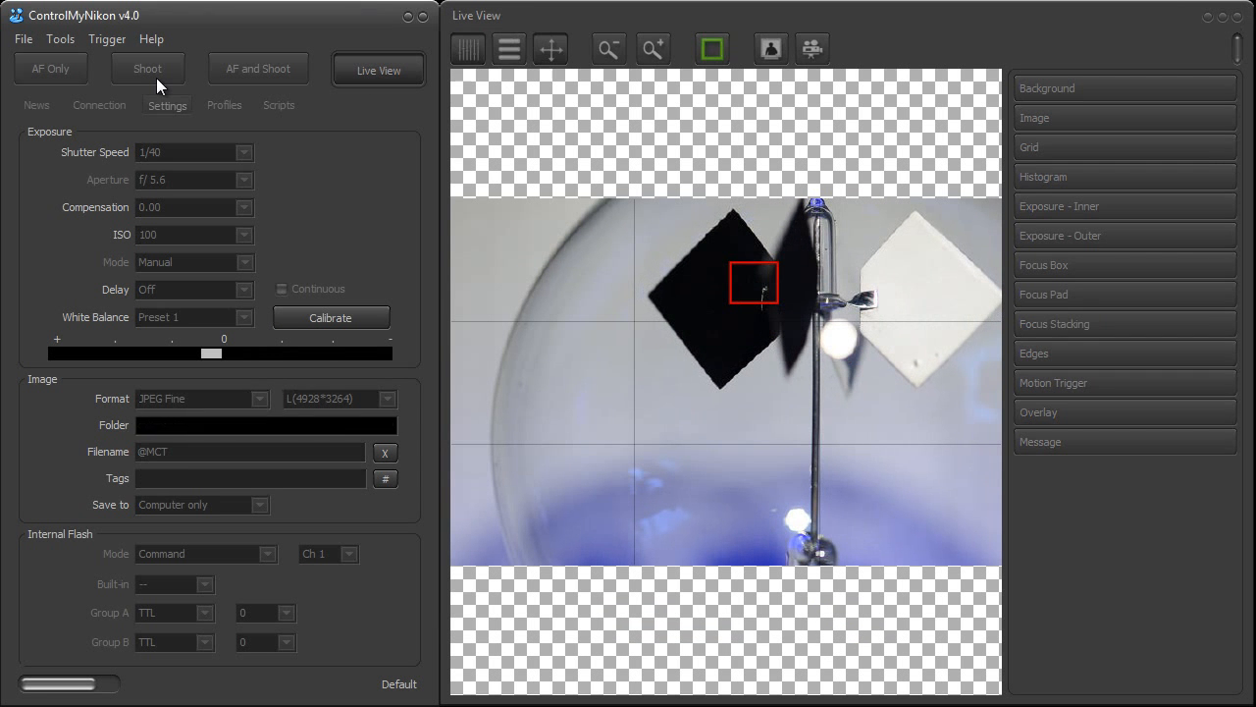
click(156, 78)
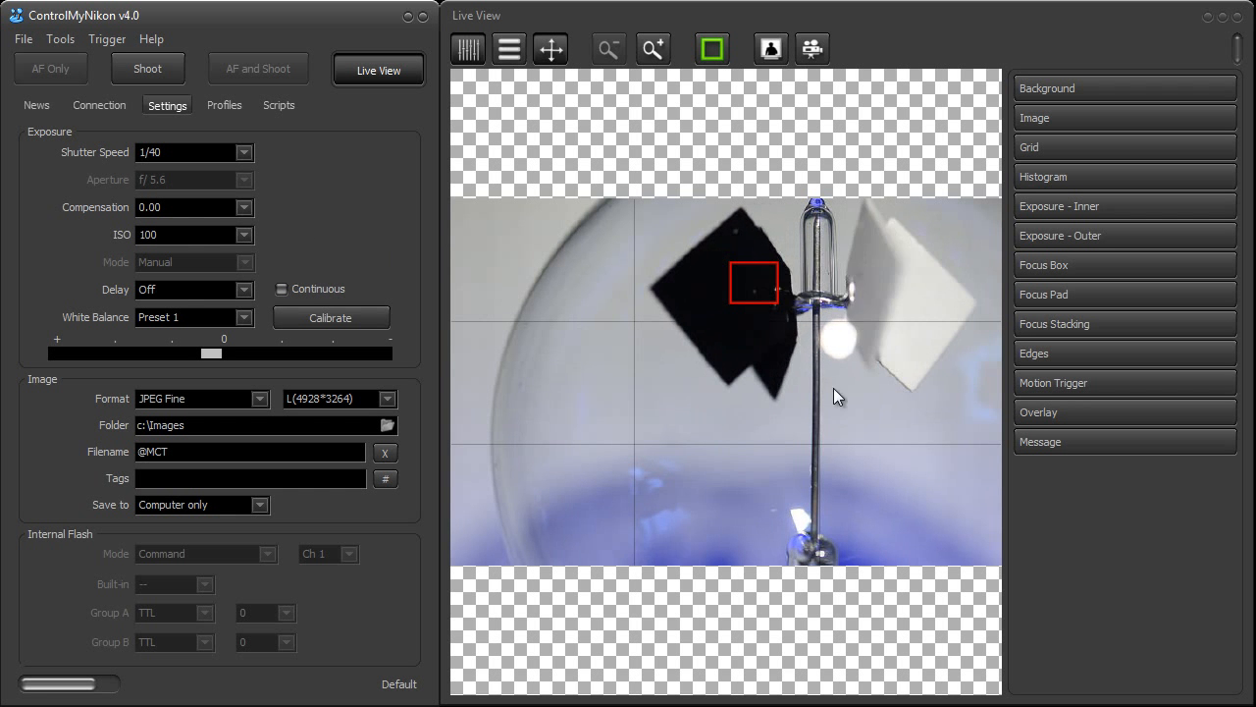
Examine the Focus Stacking parameters and the Live View timing preference, and close the preferences
click(1070, 324)
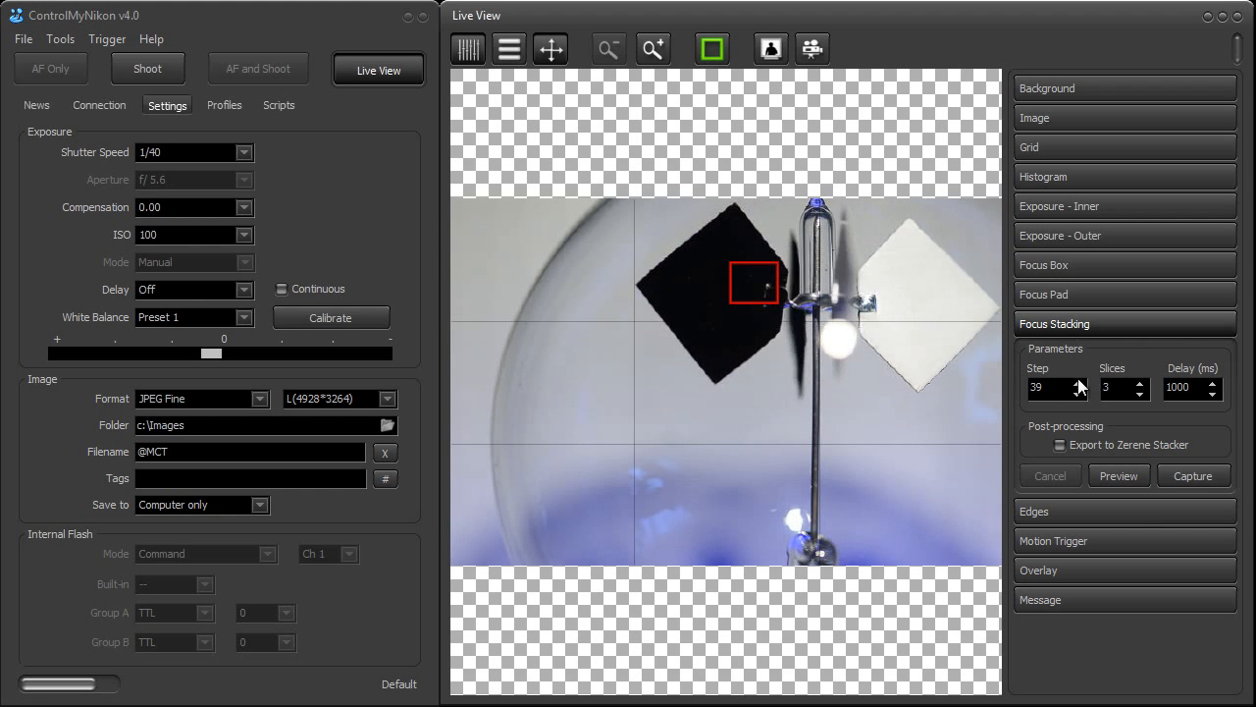
click(57, 44)
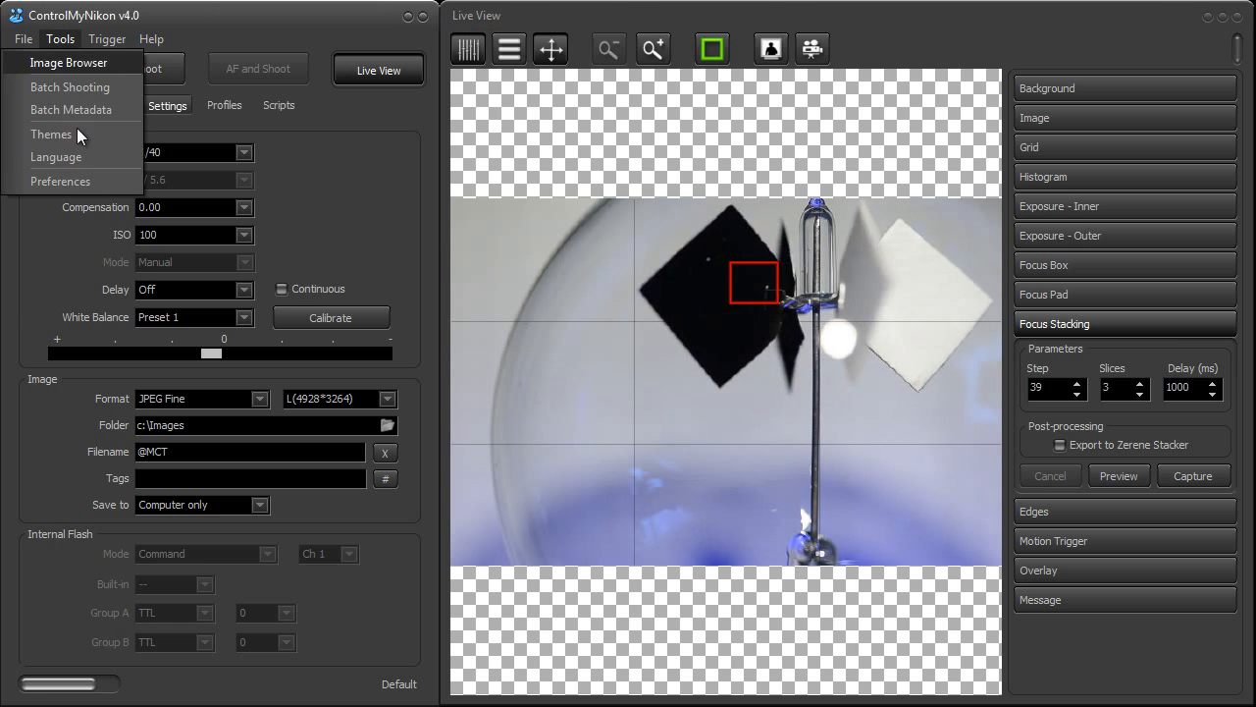
click(68, 182)
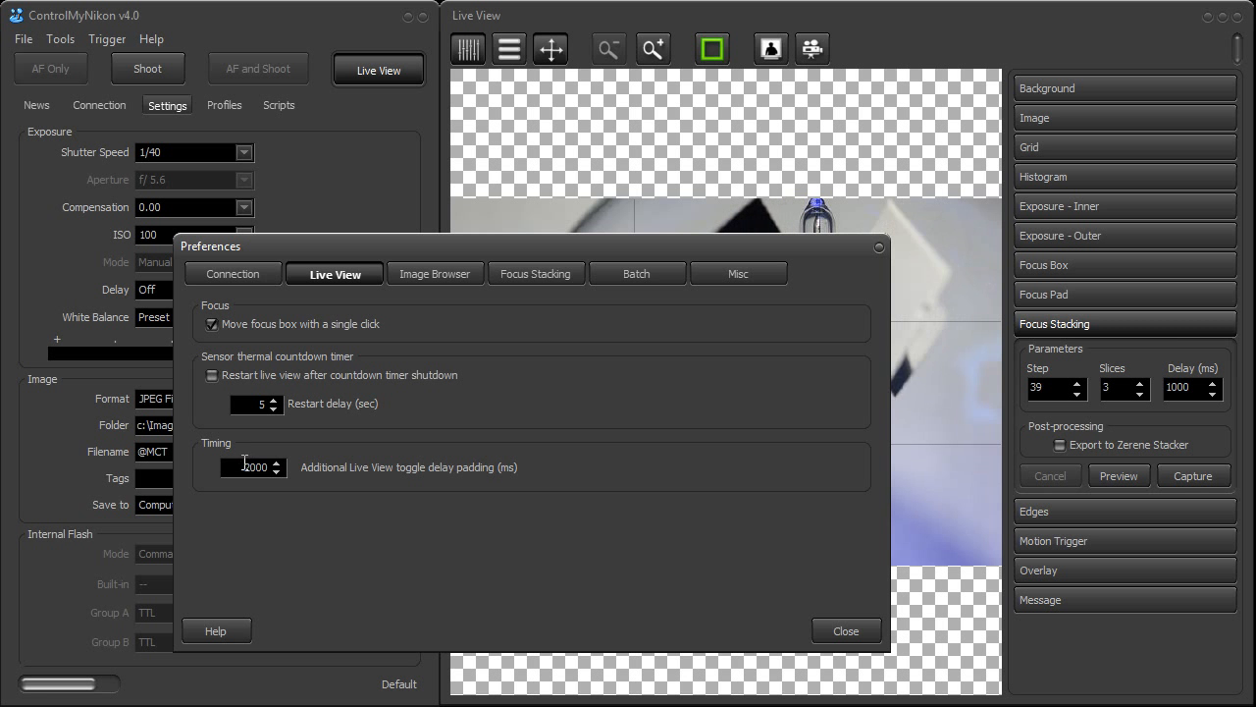
click(841, 635)
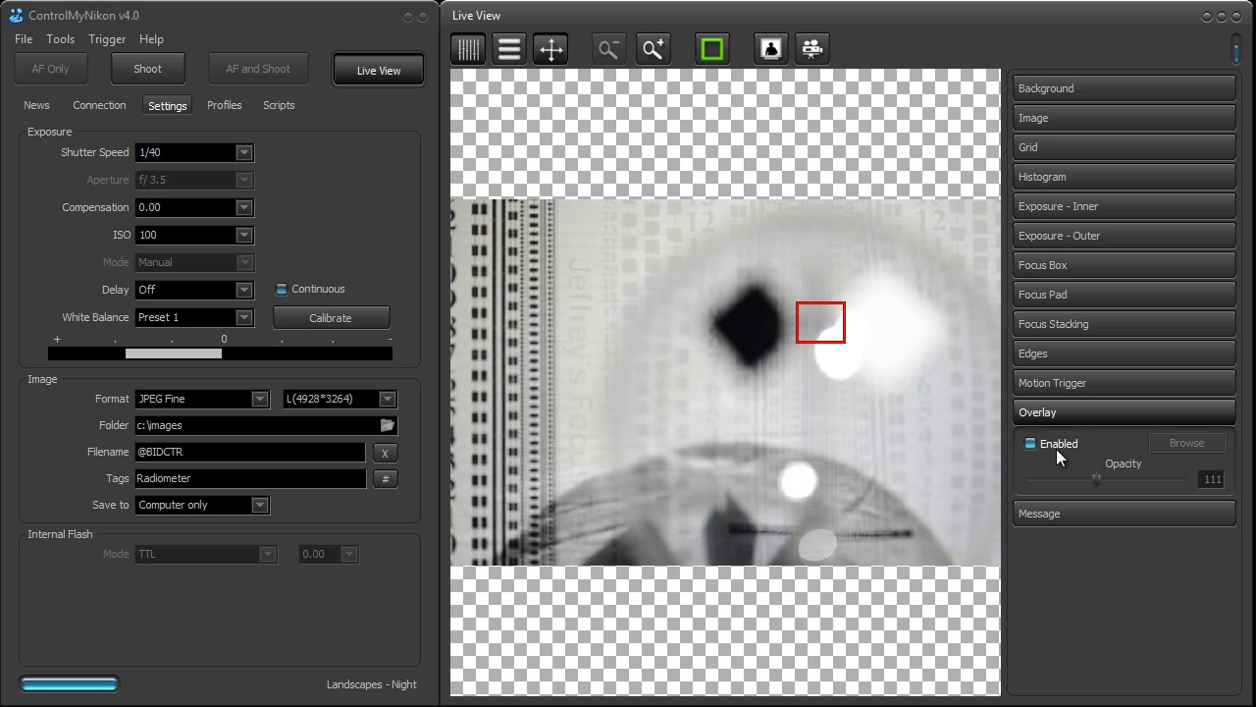
Enable the image overlay on the live view
click(1059, 445)
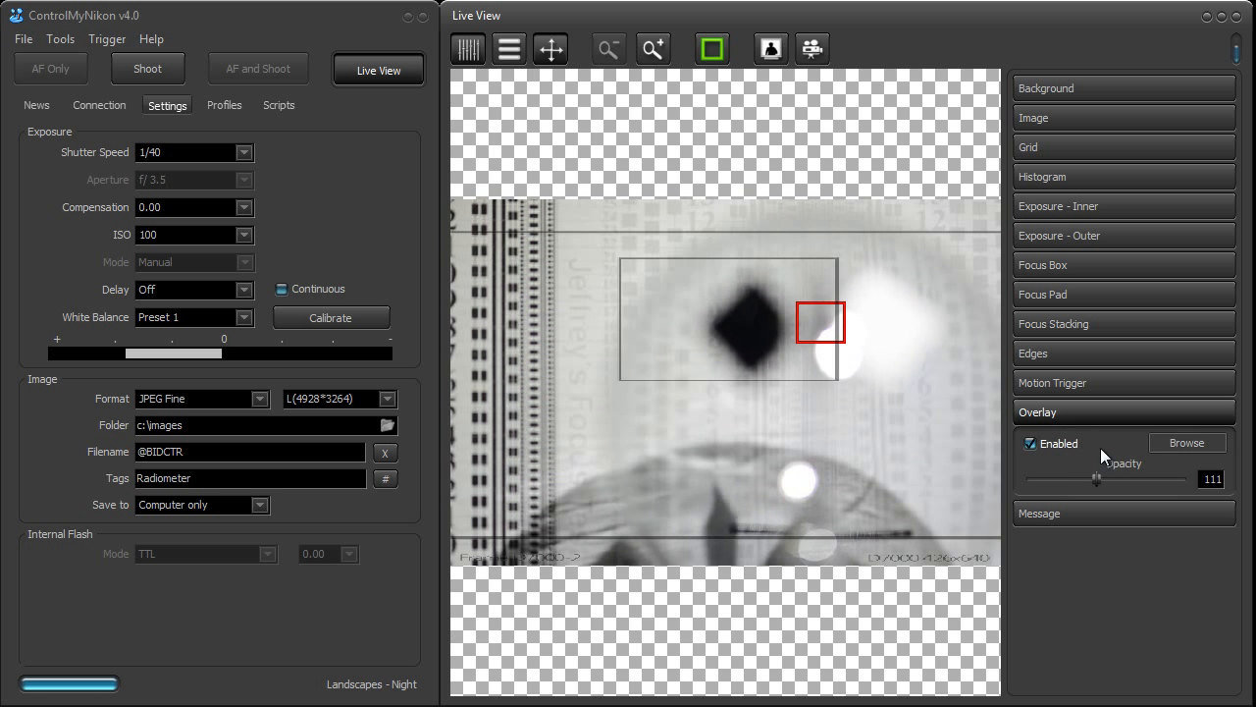